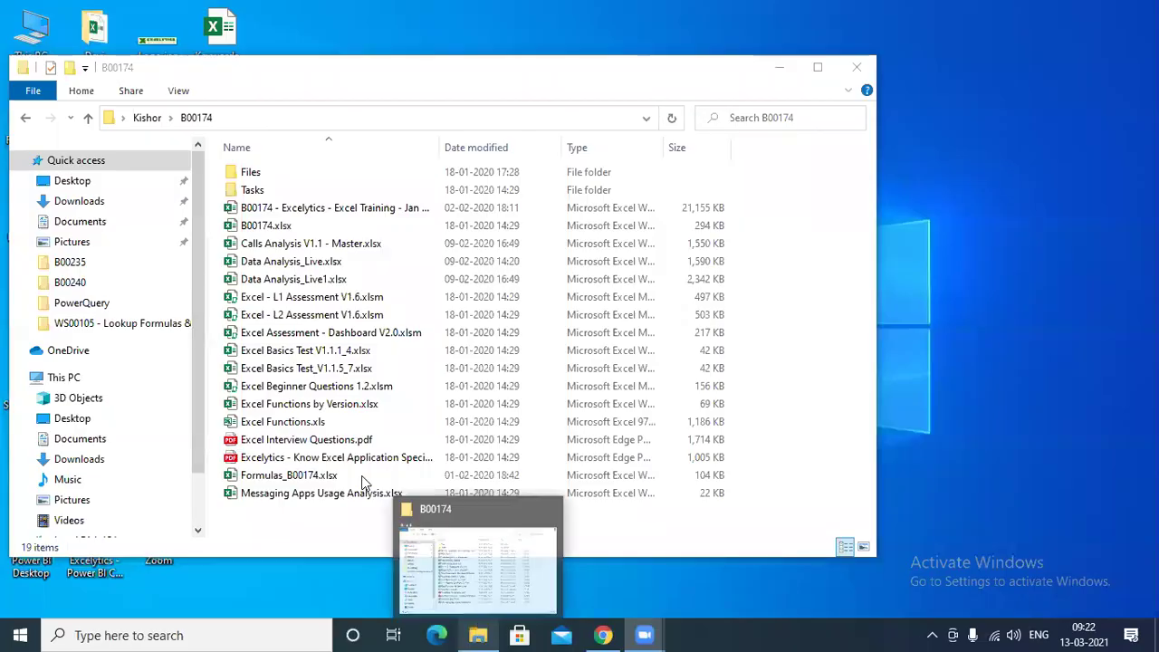
Step: Copy The Analytics Hub and Excelytics - Data Analytics Stages presentations from Downloads onto the desktop
right_click(476, 634)
left_click(450, 549)
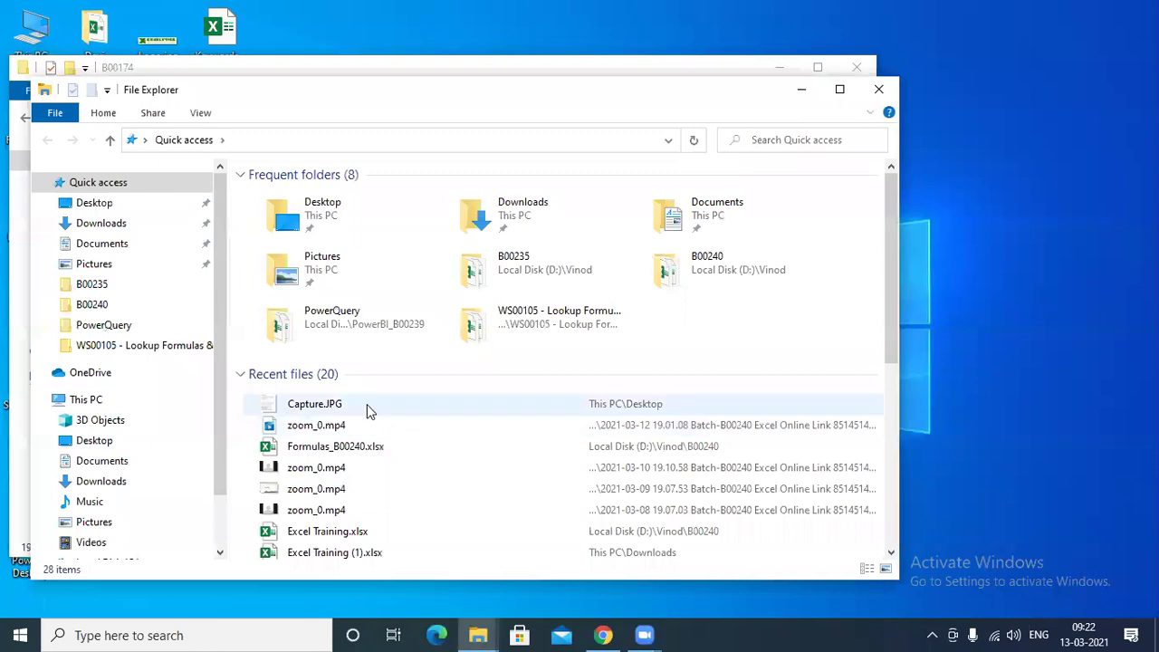
left_click(119, 230)
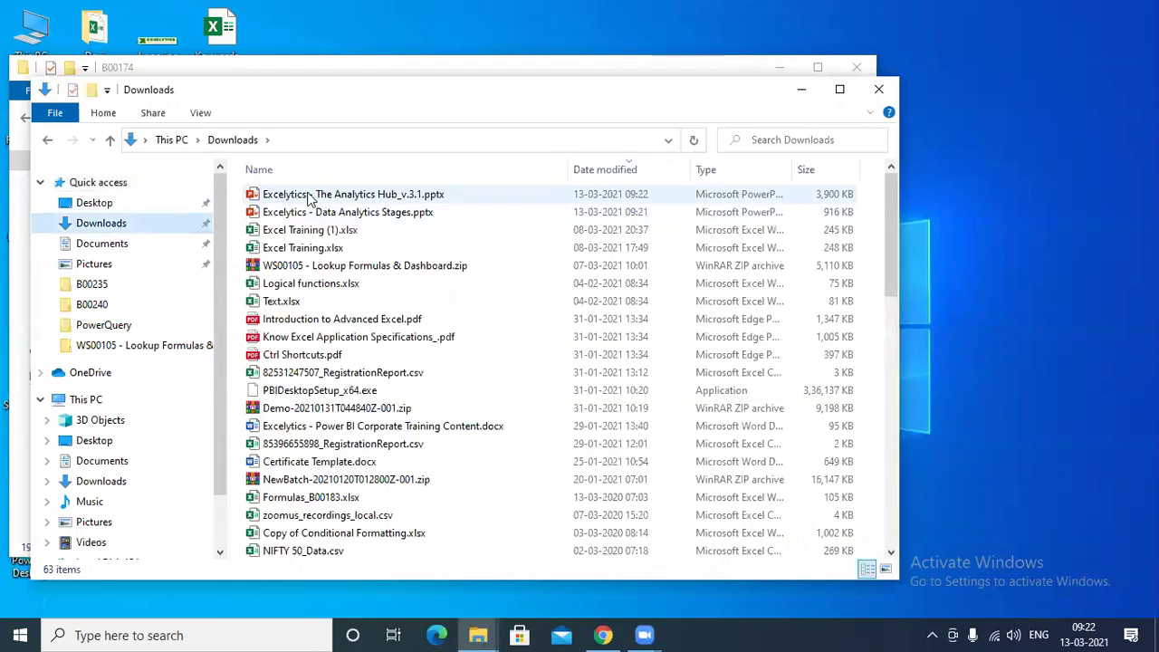
left_click(299, 194)
left_click(348, 212, "ctrl")
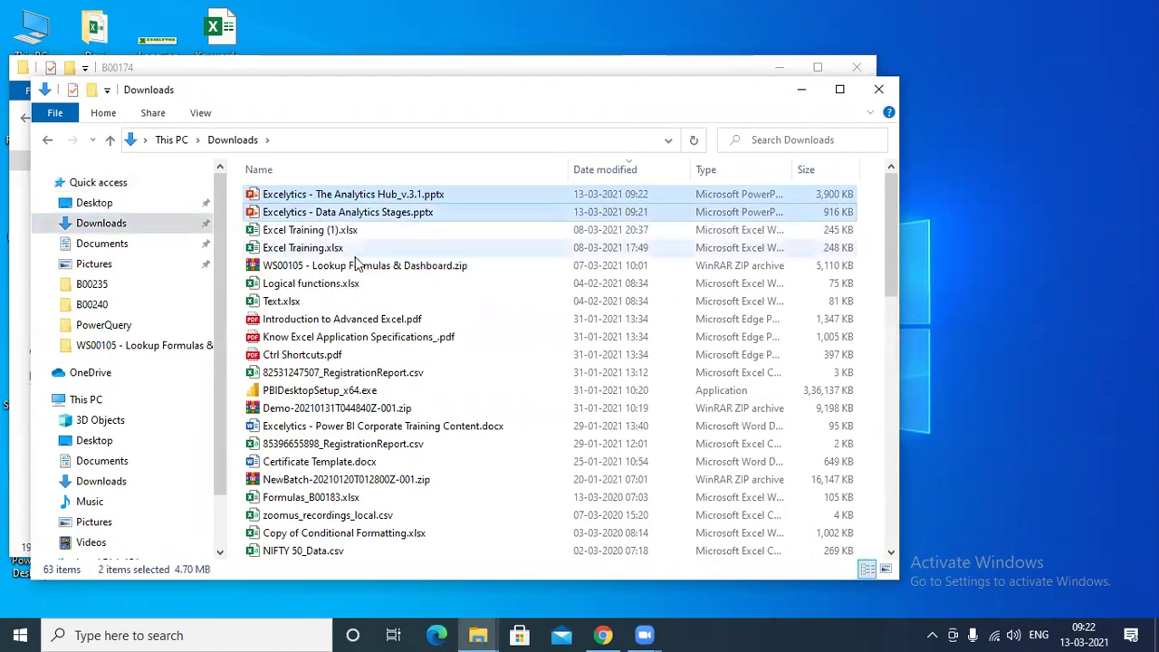
left_click(801, 89)
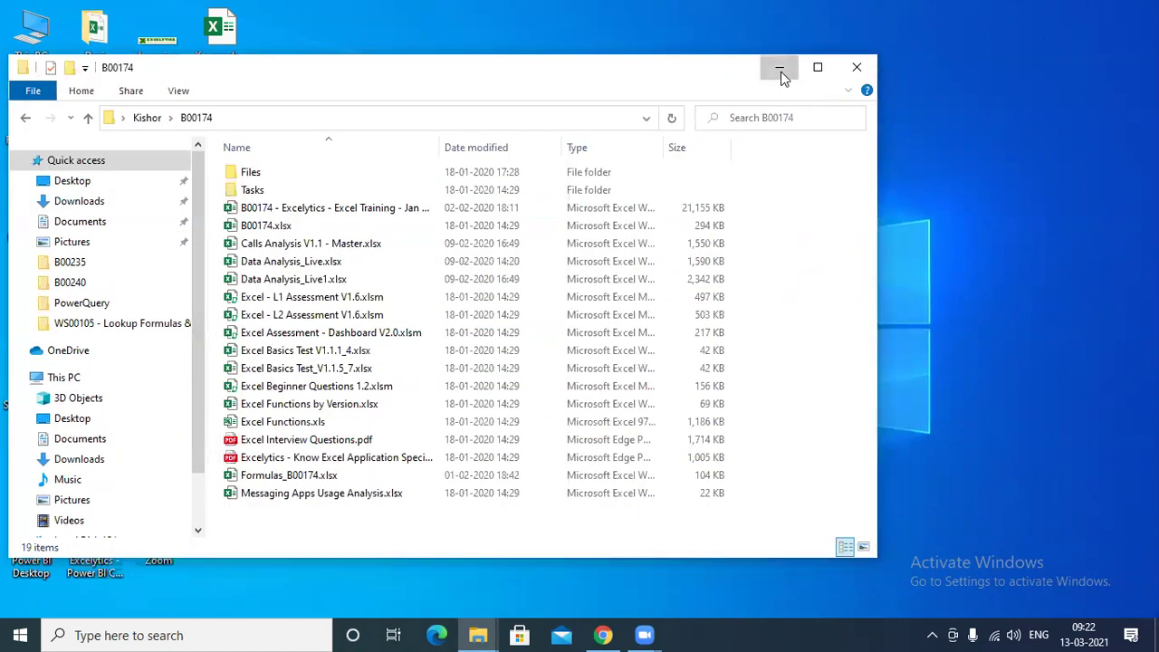
left_click(778, 68)
key("ctrl+v")
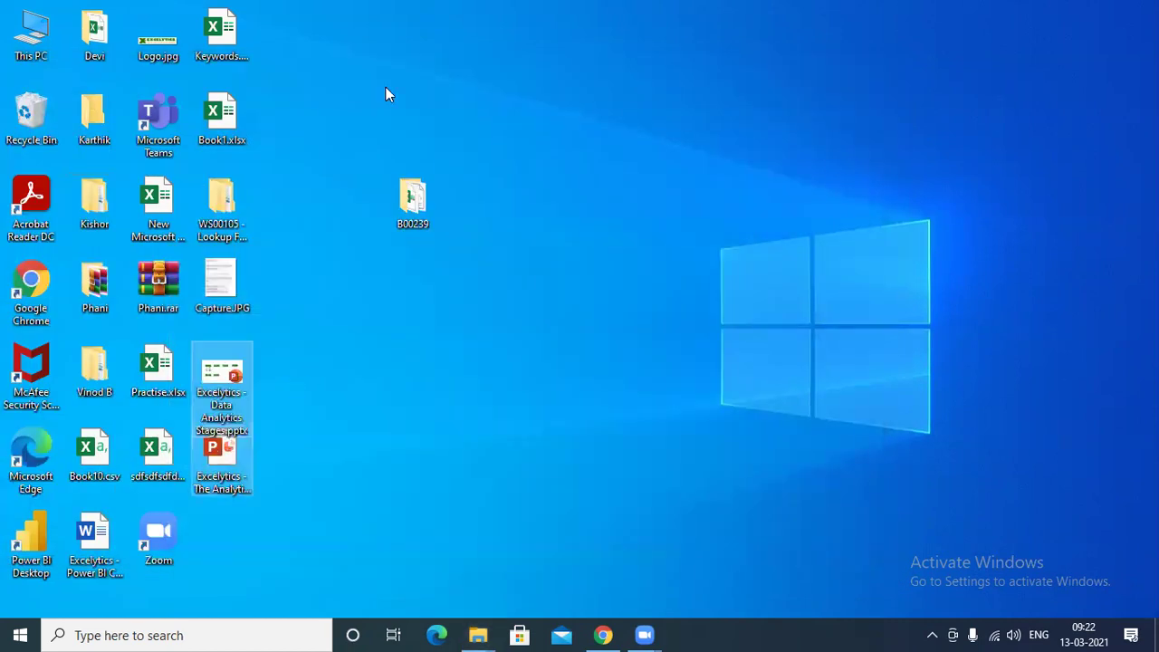
left_click(490, 442)
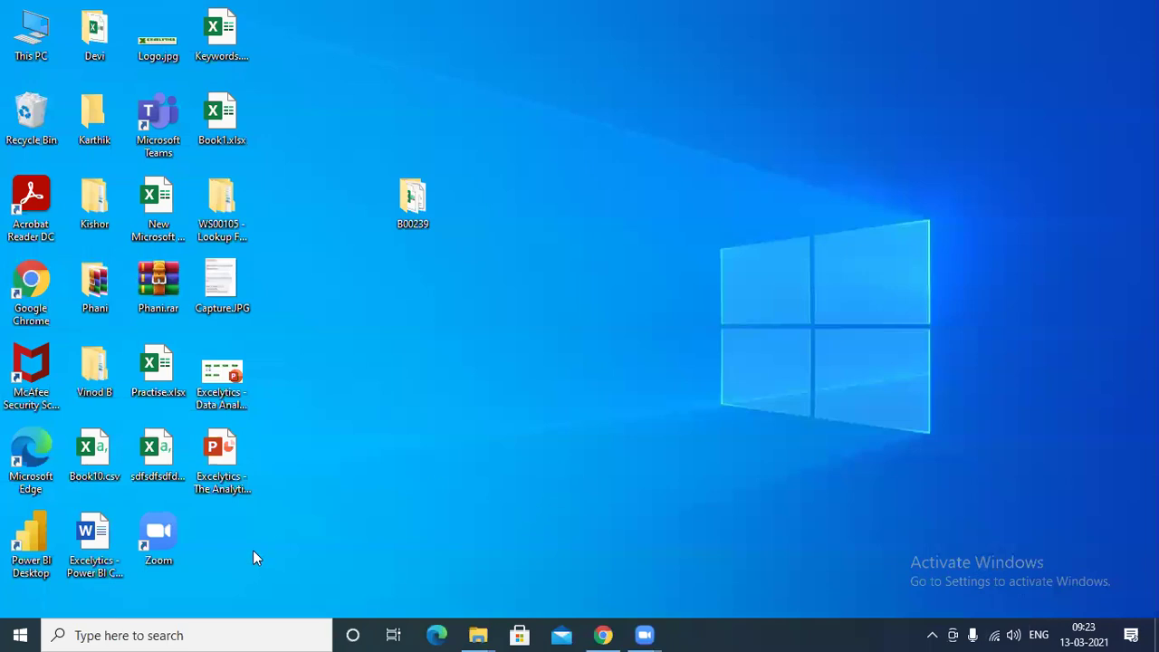
left_click(238, 379)
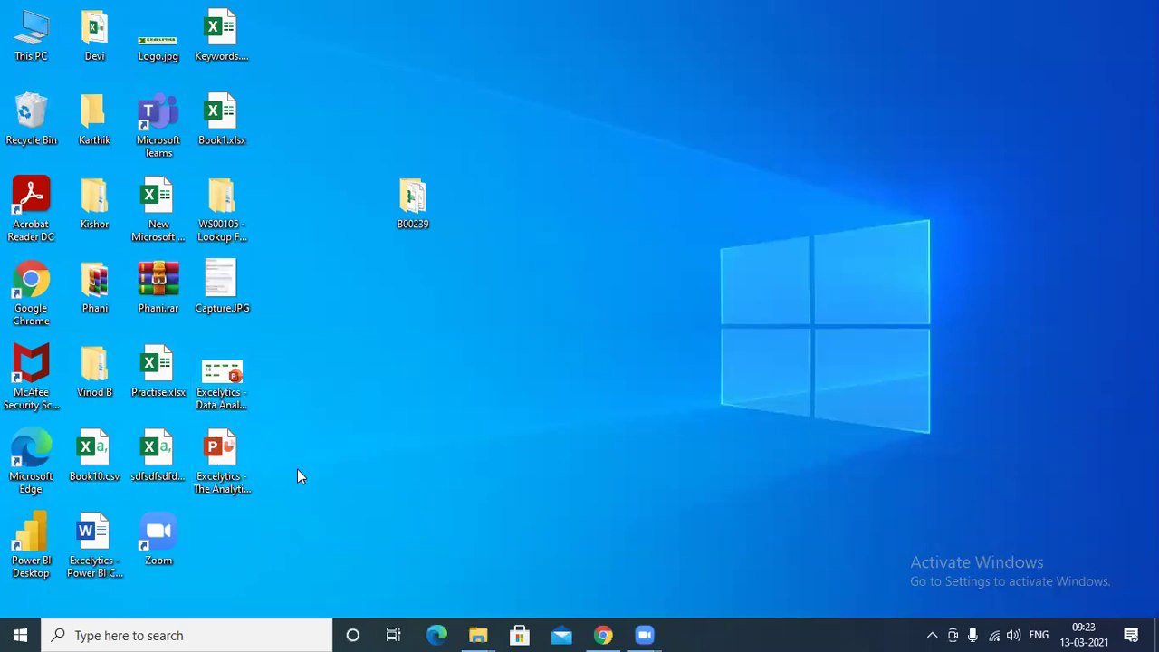
left_click(218, 456)
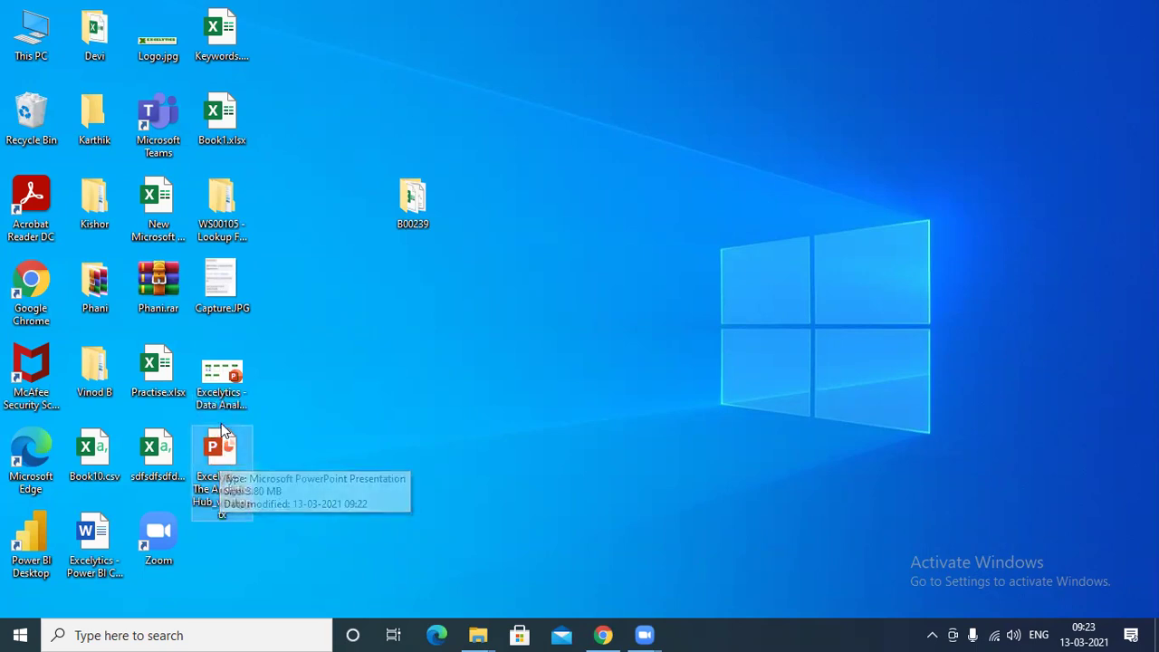
mouse_move(223, 404)
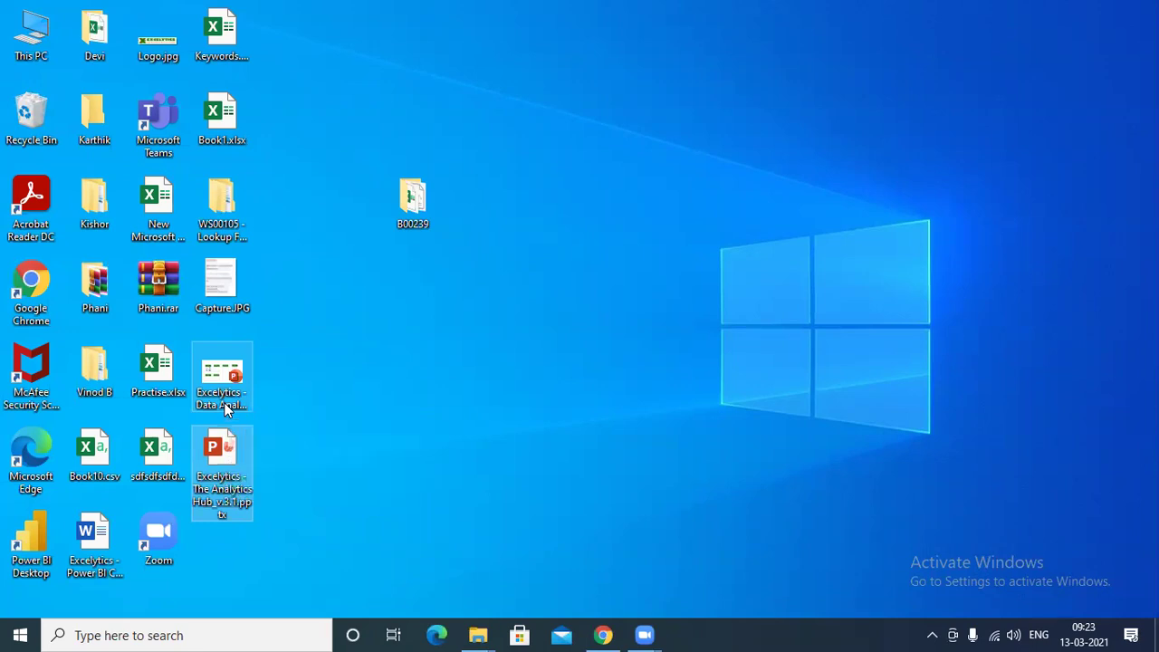
left_click(475, 633)
left_click(562, 566)
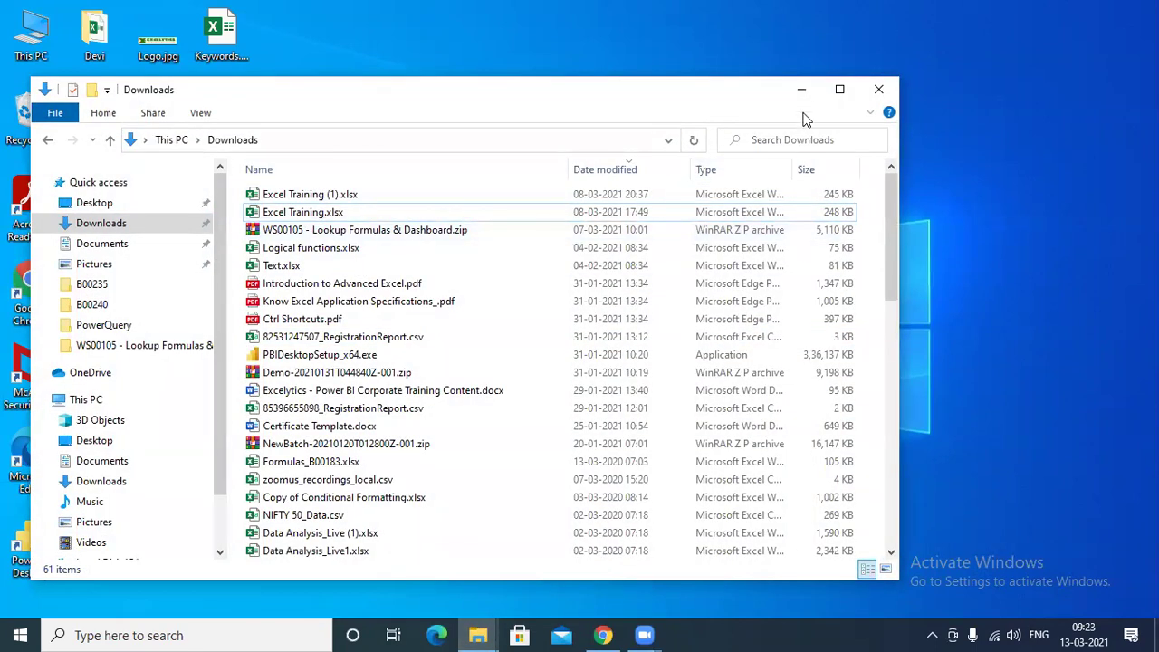
left_click(800, 90)
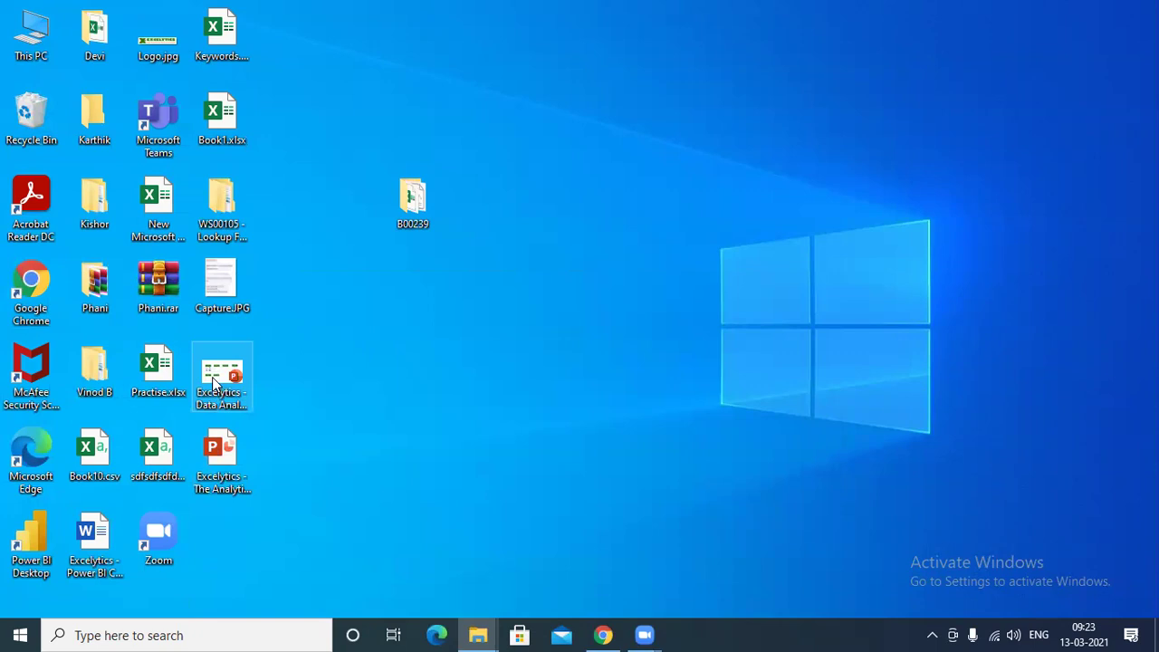
left_click(246, 418)
double_click(249, 421)
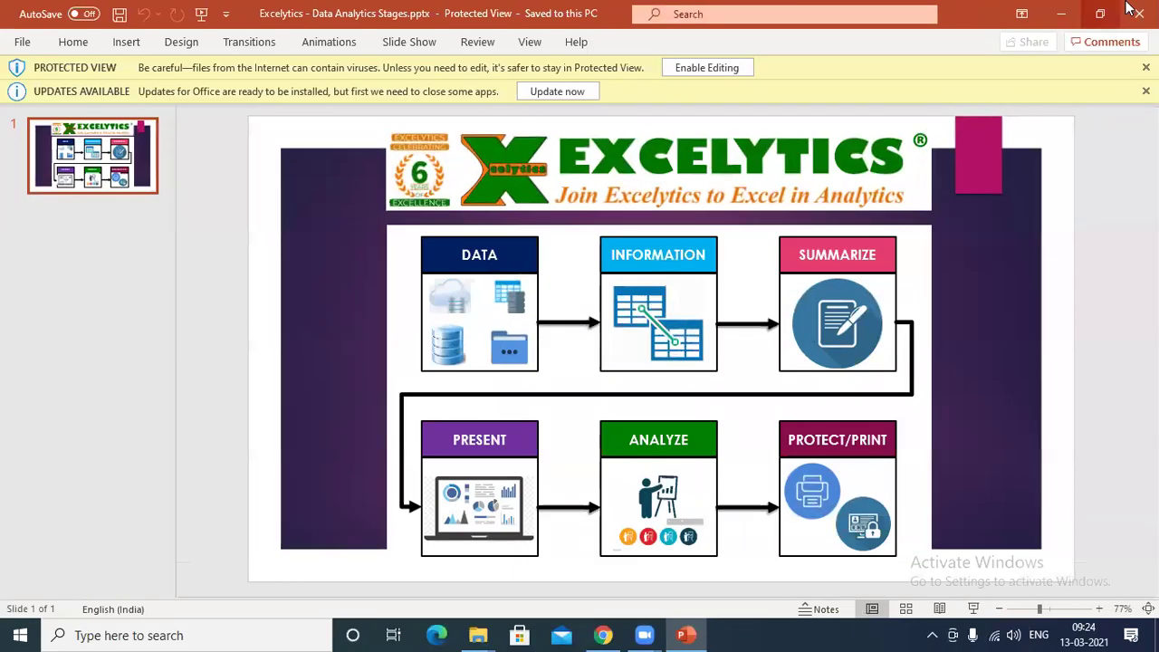
left_click(1124, 16)
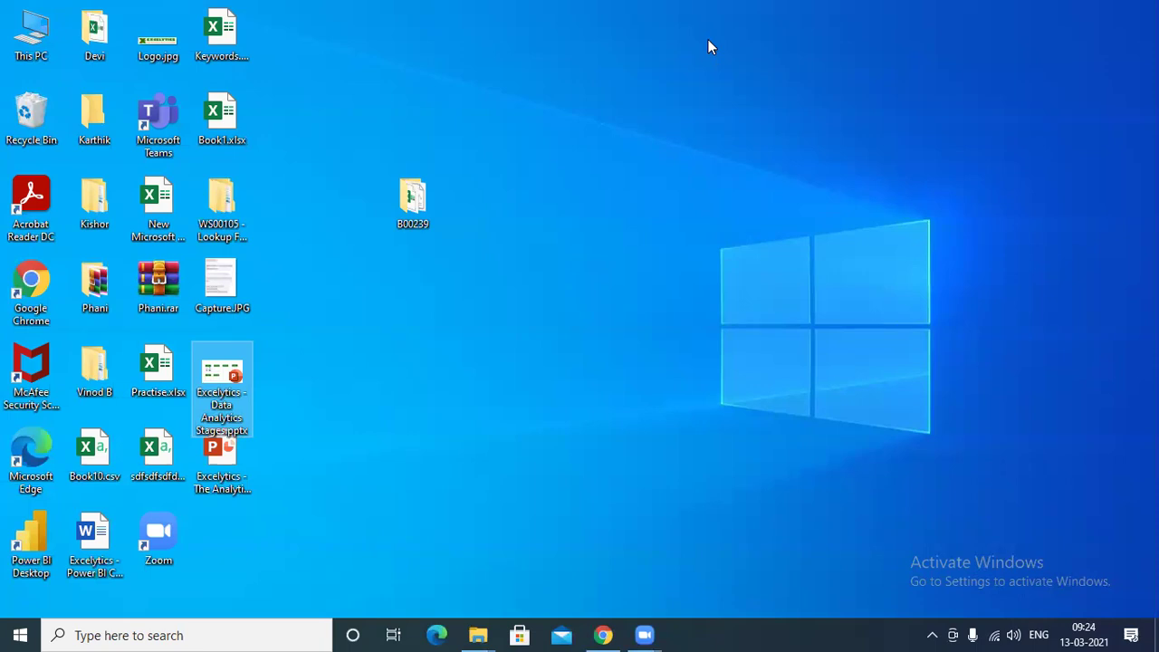
Step: Clear the icon selection on the desktop
left_click(797, 48)
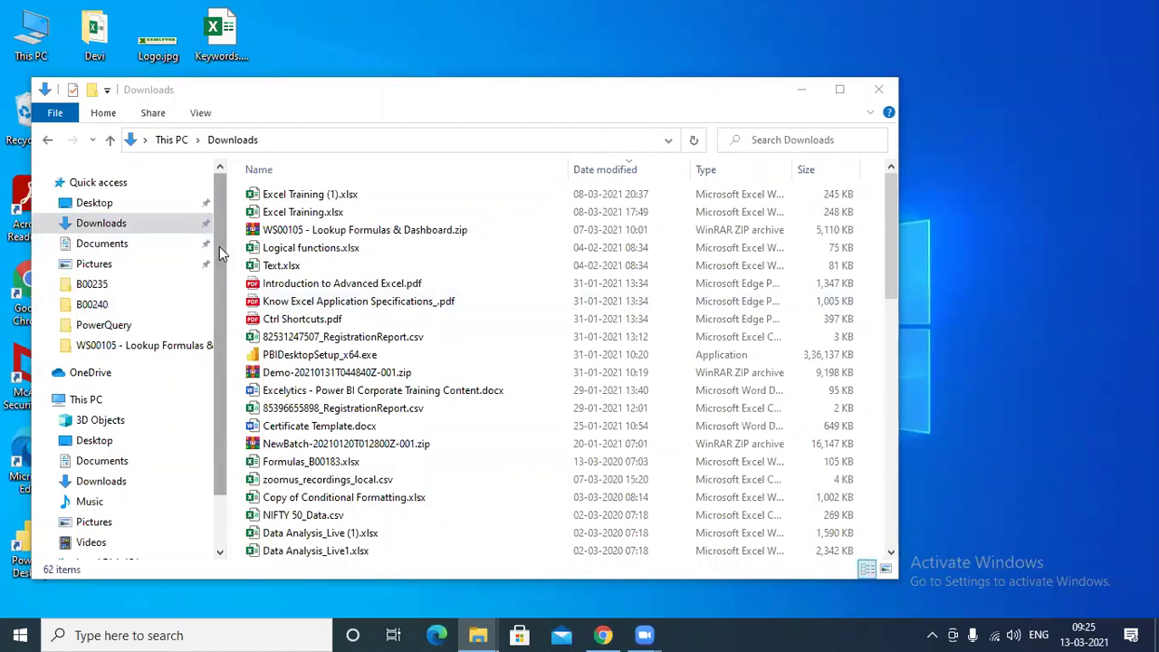
Step: Paste Why Data Analytics.pptx from Downloads onto the desktop and delete the older Excelytics Data Analytics Stages file
left_click(105, 226)
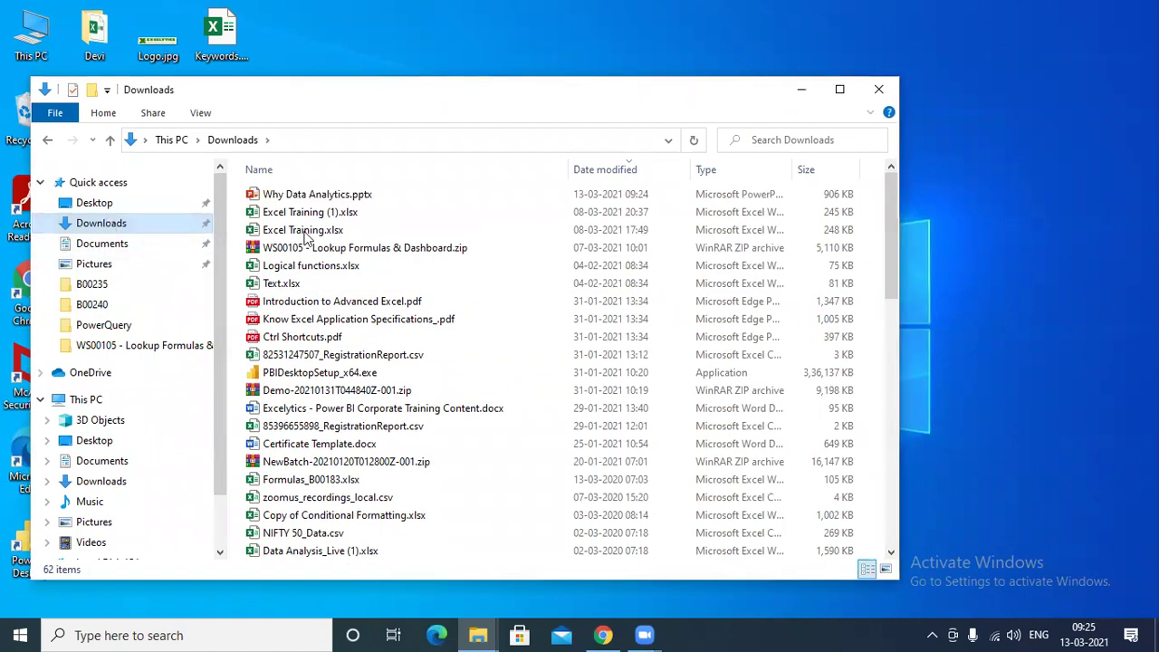
left_click(306, 194)
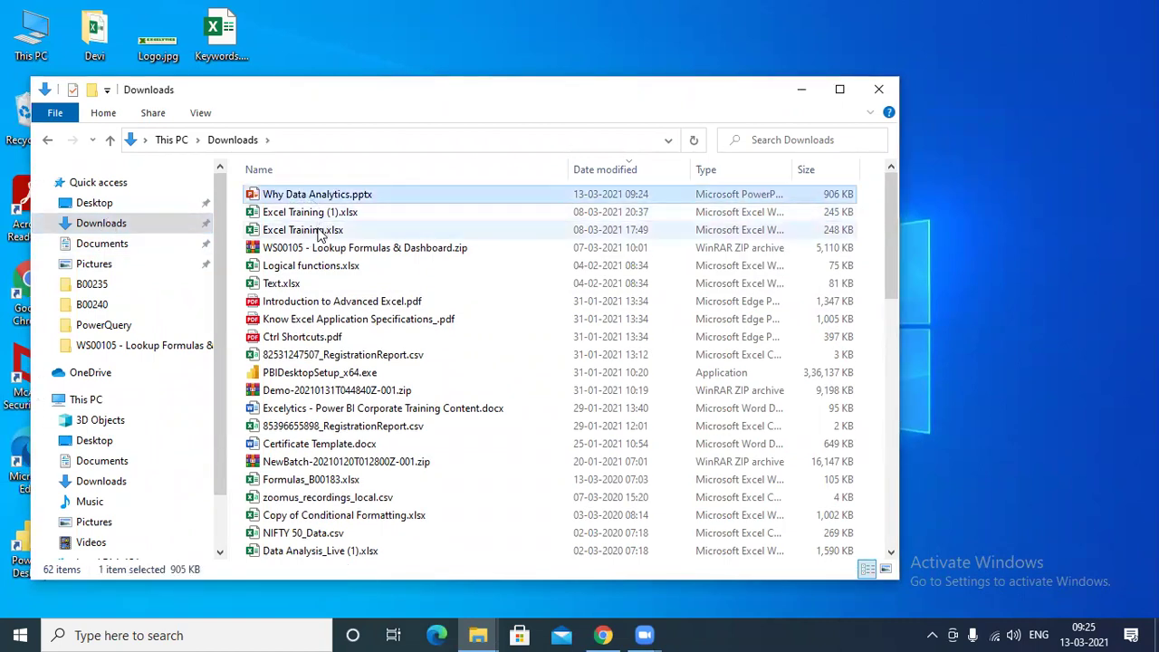
left_click(801, 89)
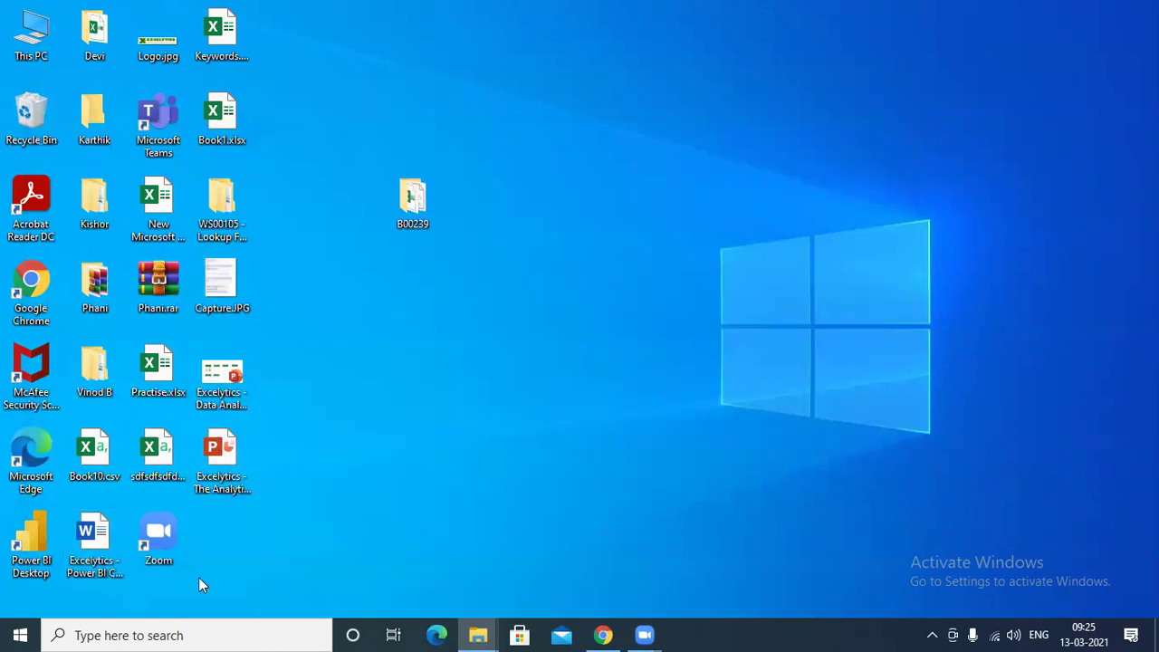
right_click(242, 549)
left_click(319, 431)
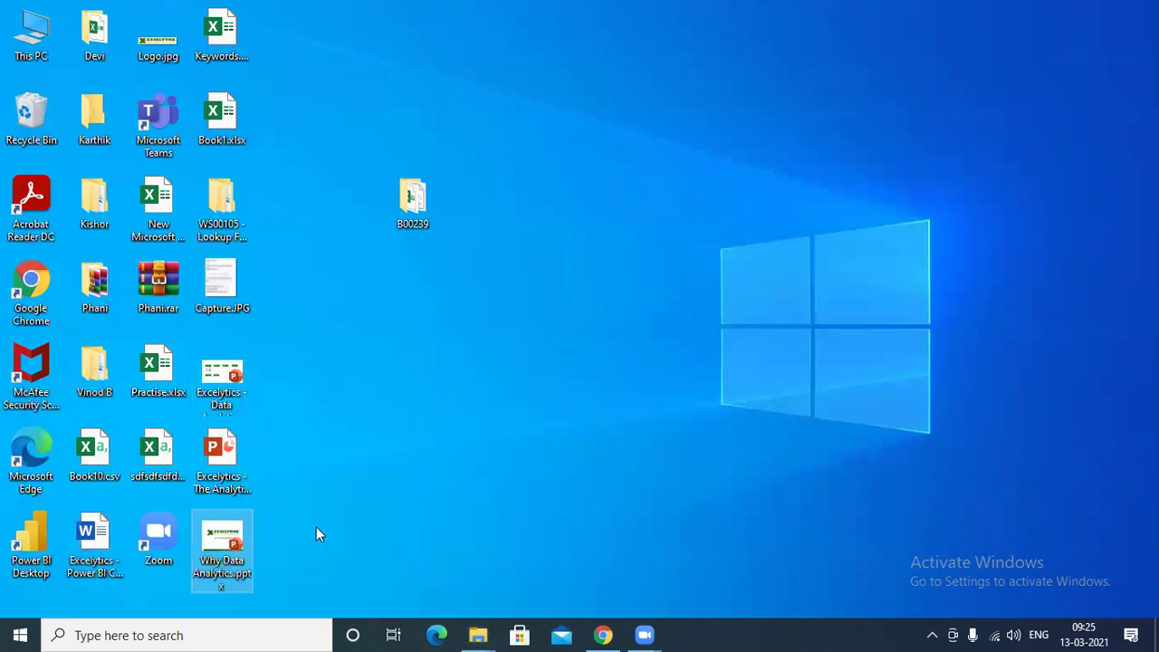
left_click(201, 408)
key("Delete")
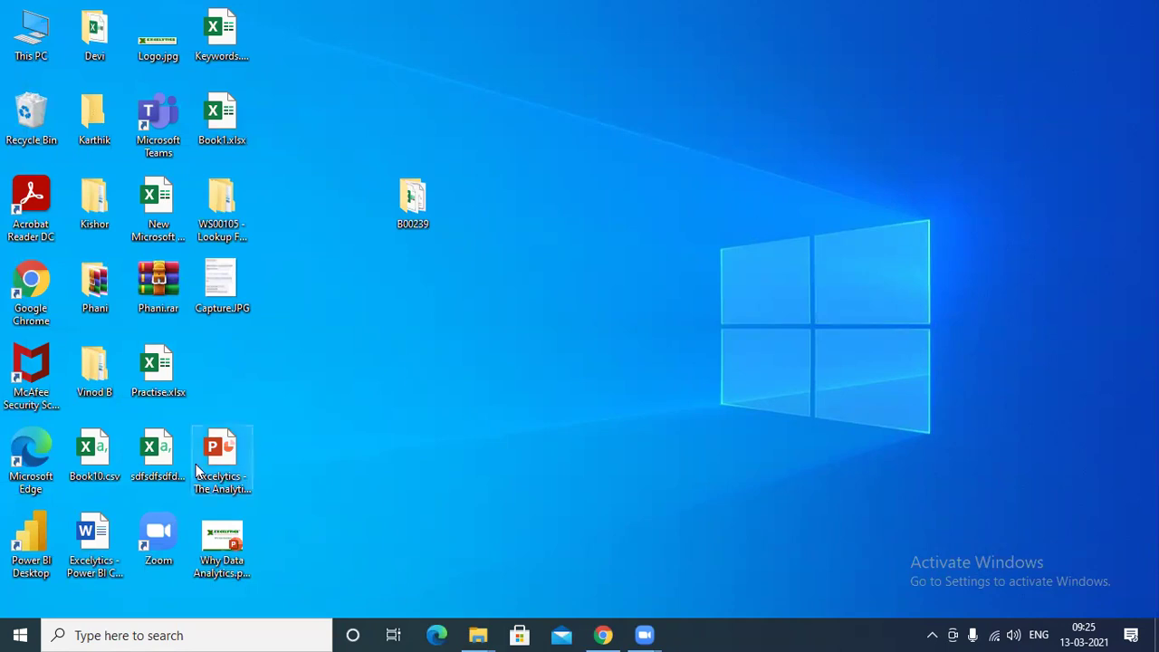
Step: Open Why Data Analytics.pptx from the desktop in PowerPoint and enable editing
left_click(223, 541)
double_click(223, 541)
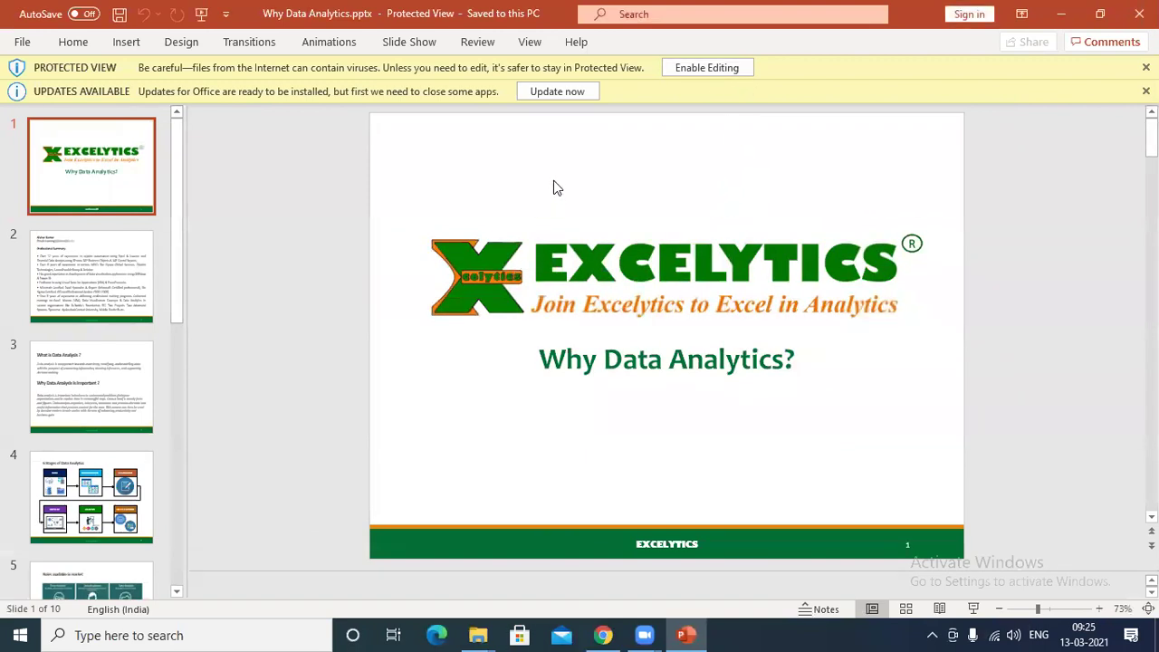
left_click(693, 70)
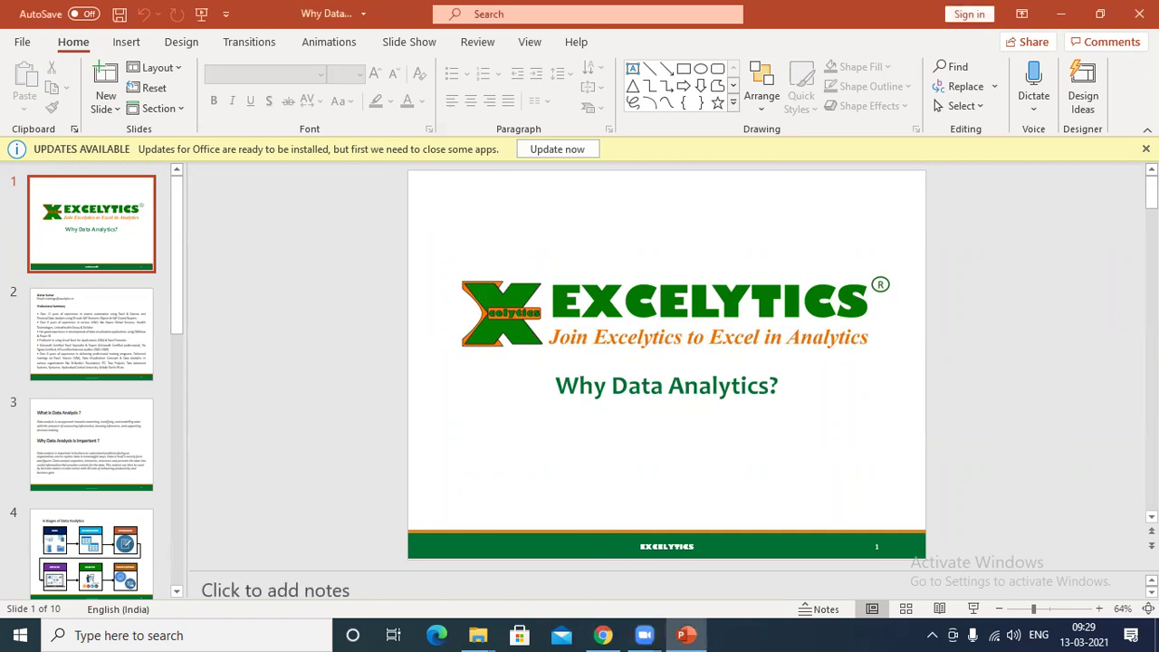
Step: Close the yellow Updates Available bar above the Why Data Analytics deck
left_click(1145, 148)
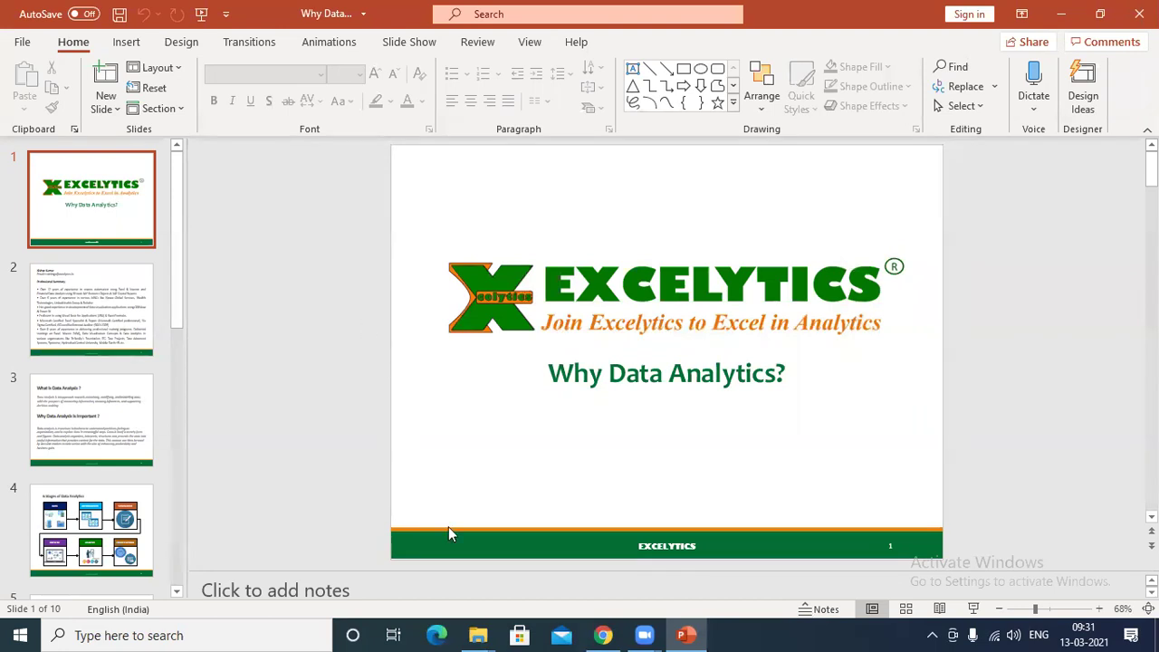
mouse_move(472, 634)
left_click(77, 434)
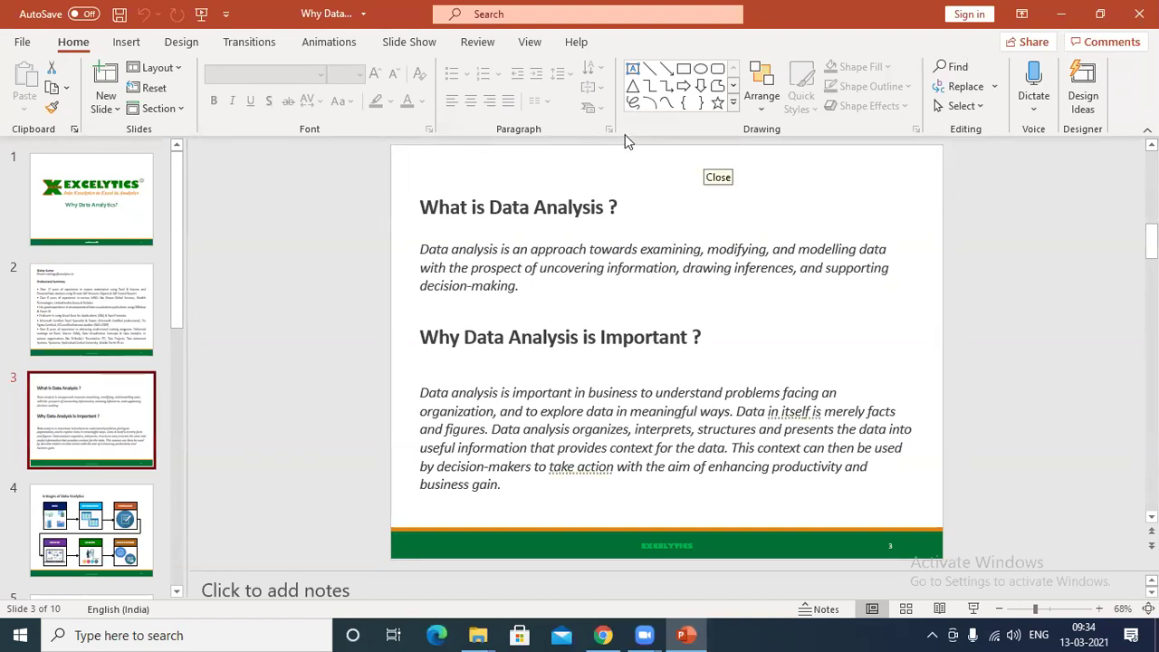
scroll(94, 541, "down", 3)
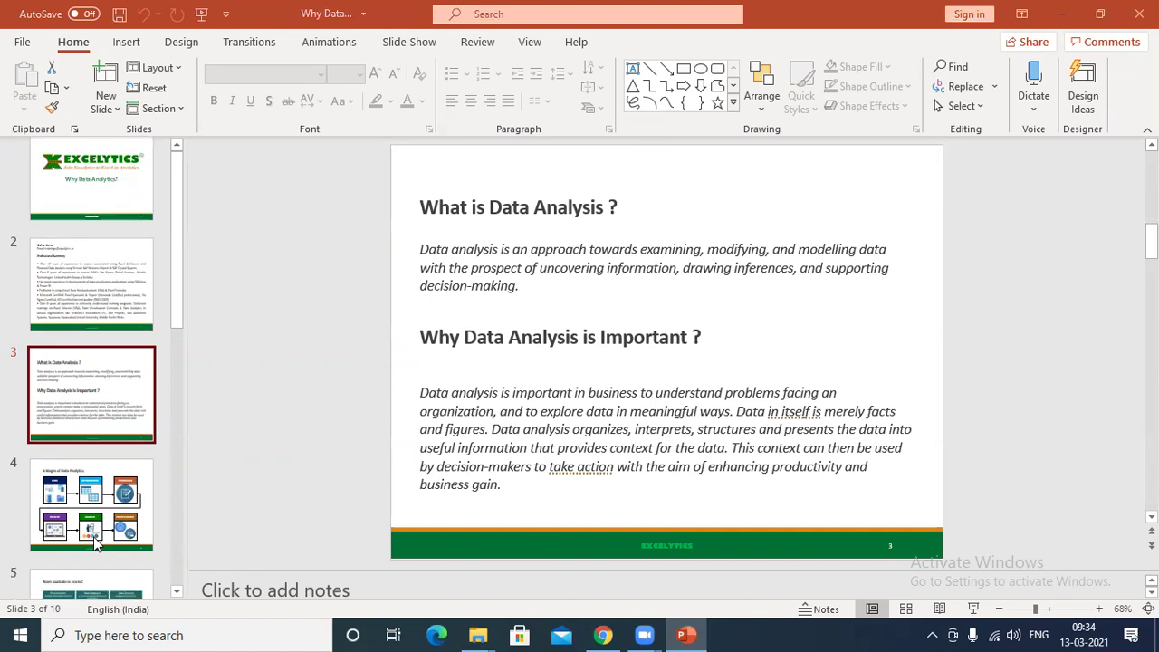
scroll(97, 541, "down", 1)
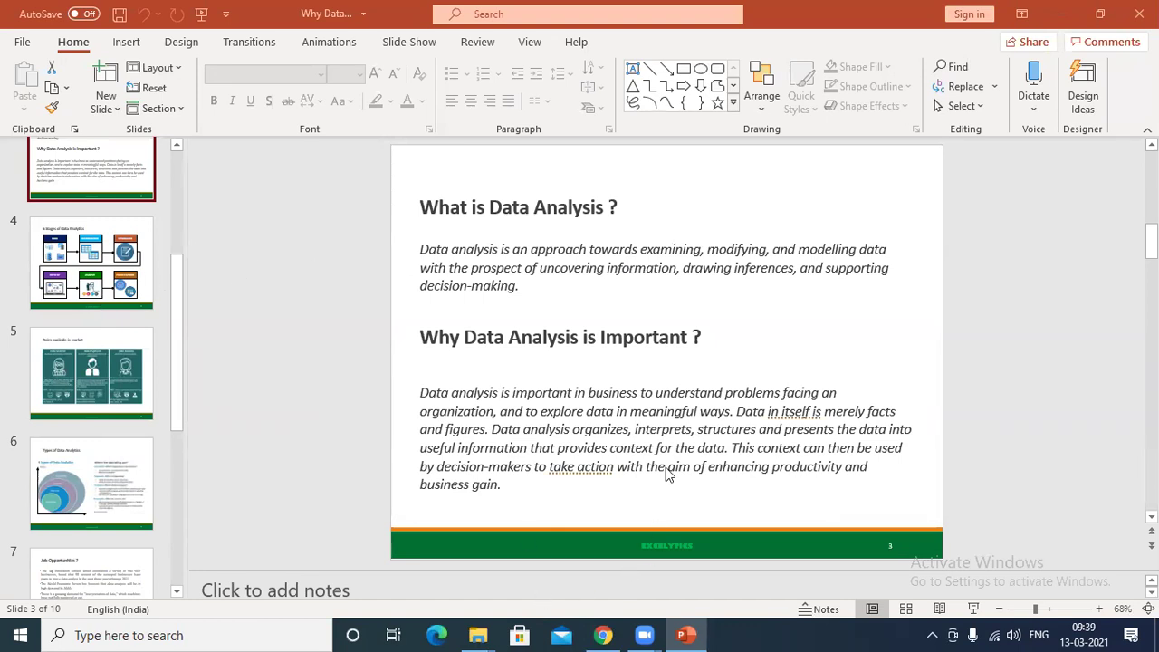
Step: Go to slide 4, '6 Stages of Data Analytics', using its thumbnail
left_click(54, 282)
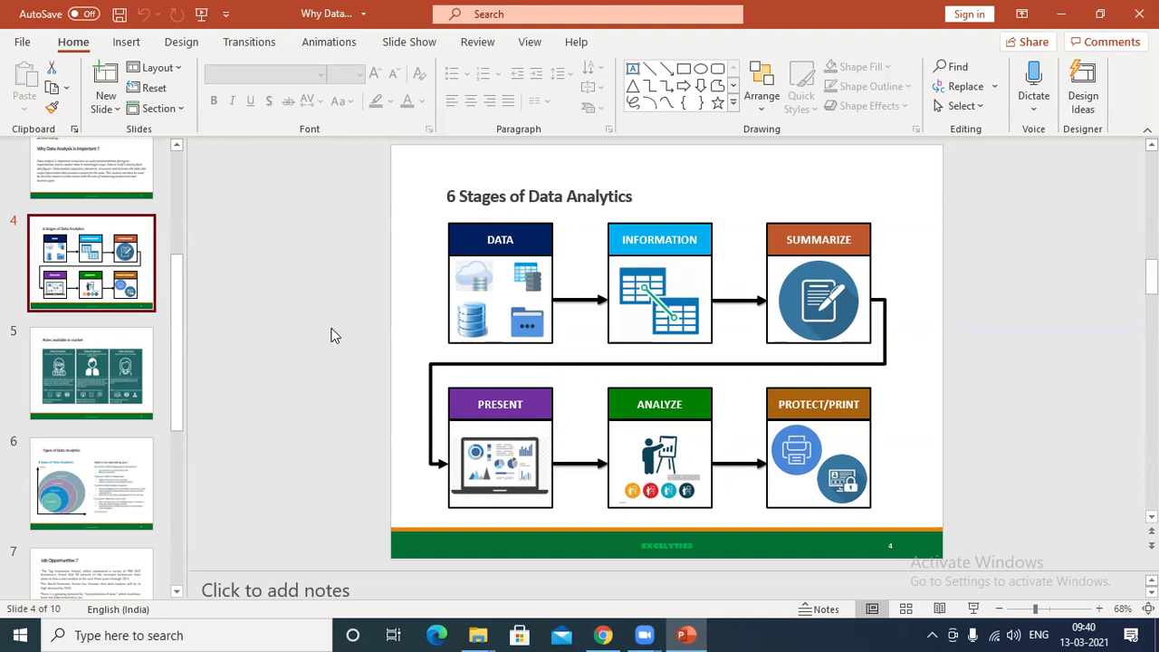
Step: Open Data Analysis_Live1.xlsx from the B00174 folder window
mouse_move(478, 634)
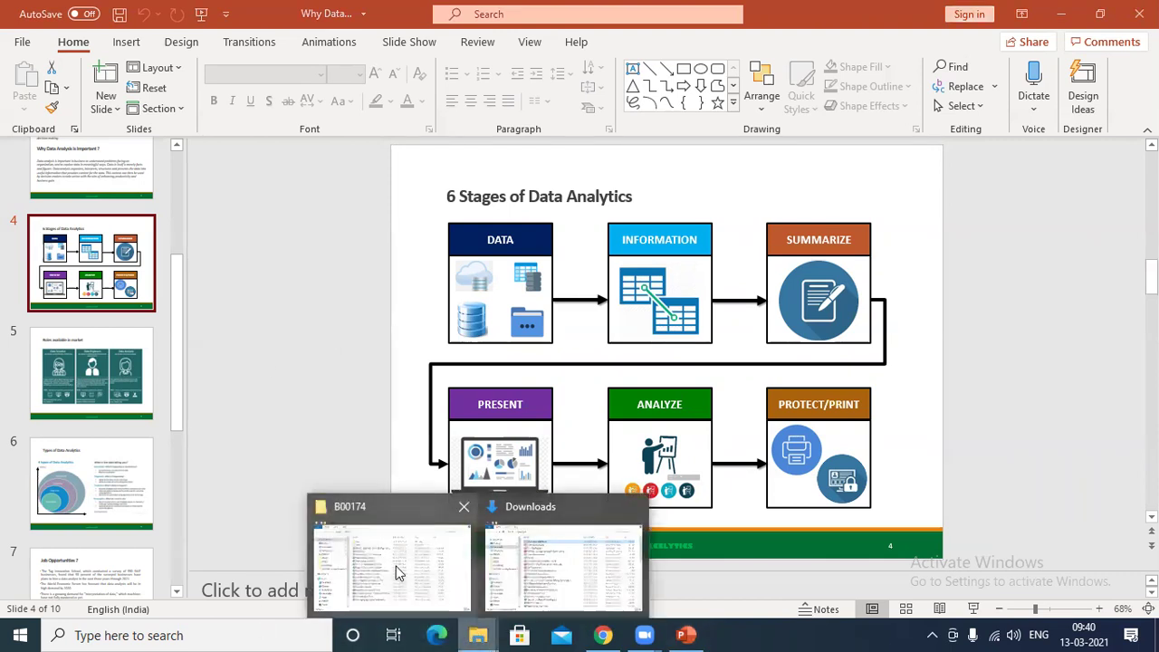
left_click(396, 567)
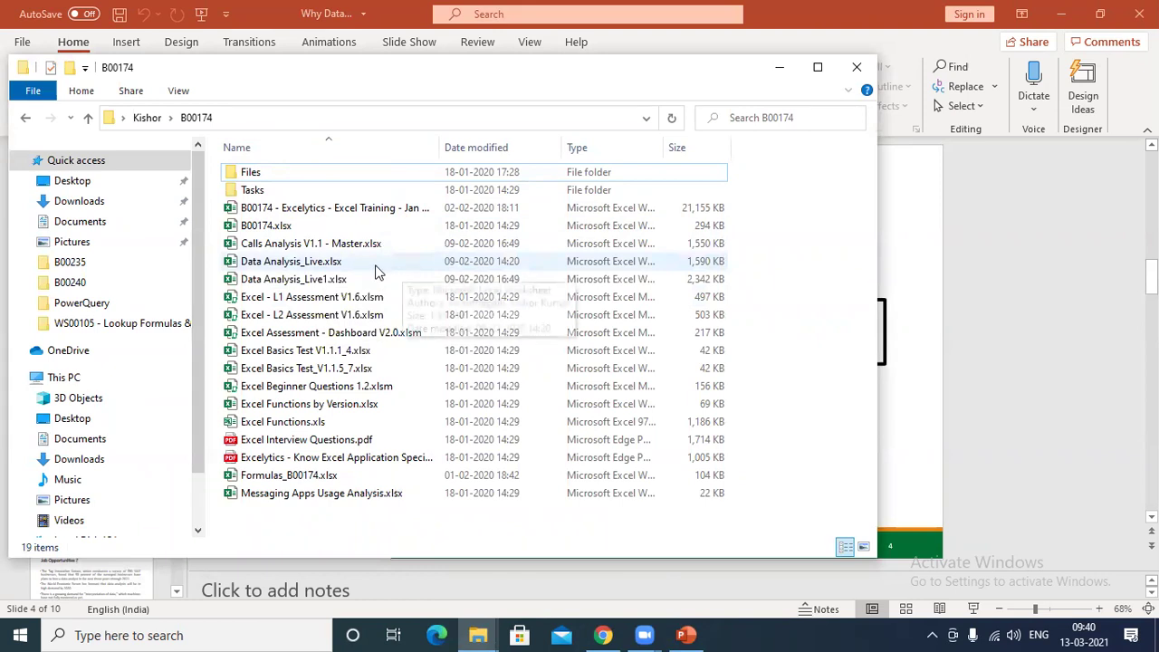
double_click(342, 281)
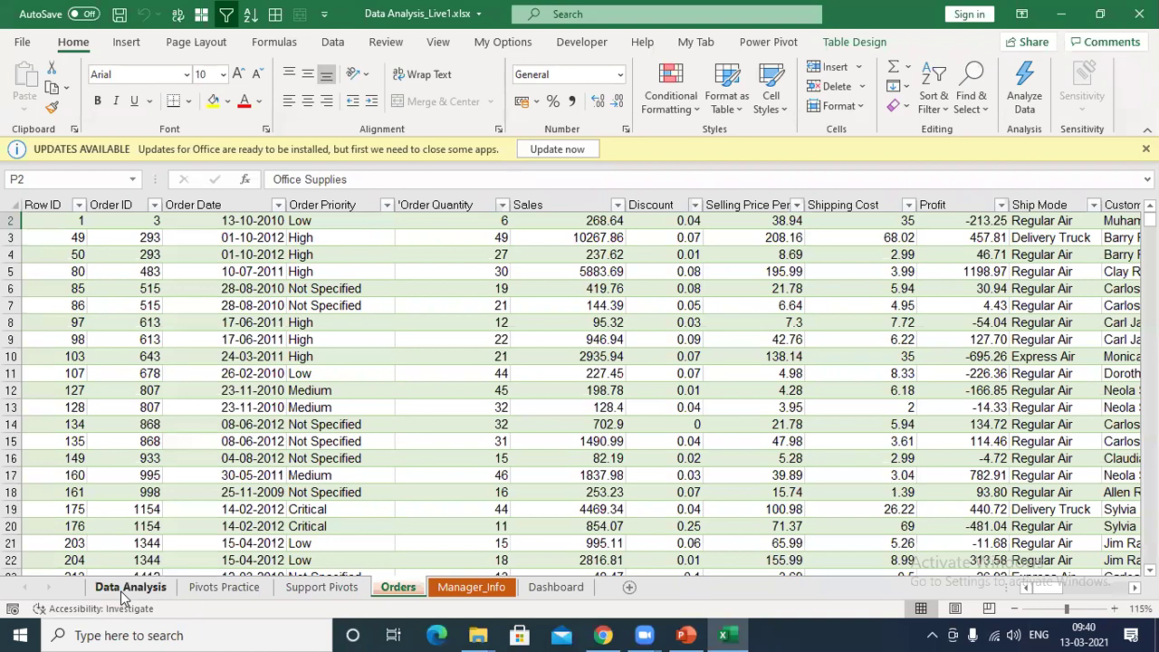
Step: Open the Profit Analysis Dashboard sheet and scroll through it
left_click(550, 586)
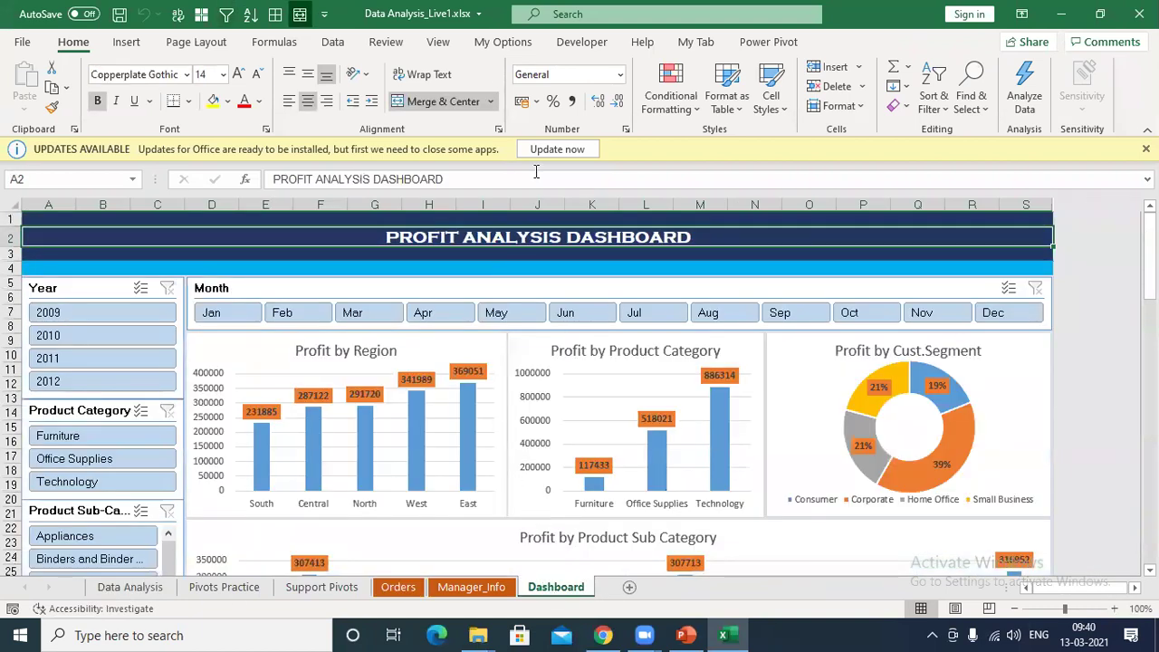
scroll(536, 392, "down", 1)
scroll(552, 408, "down", 1)
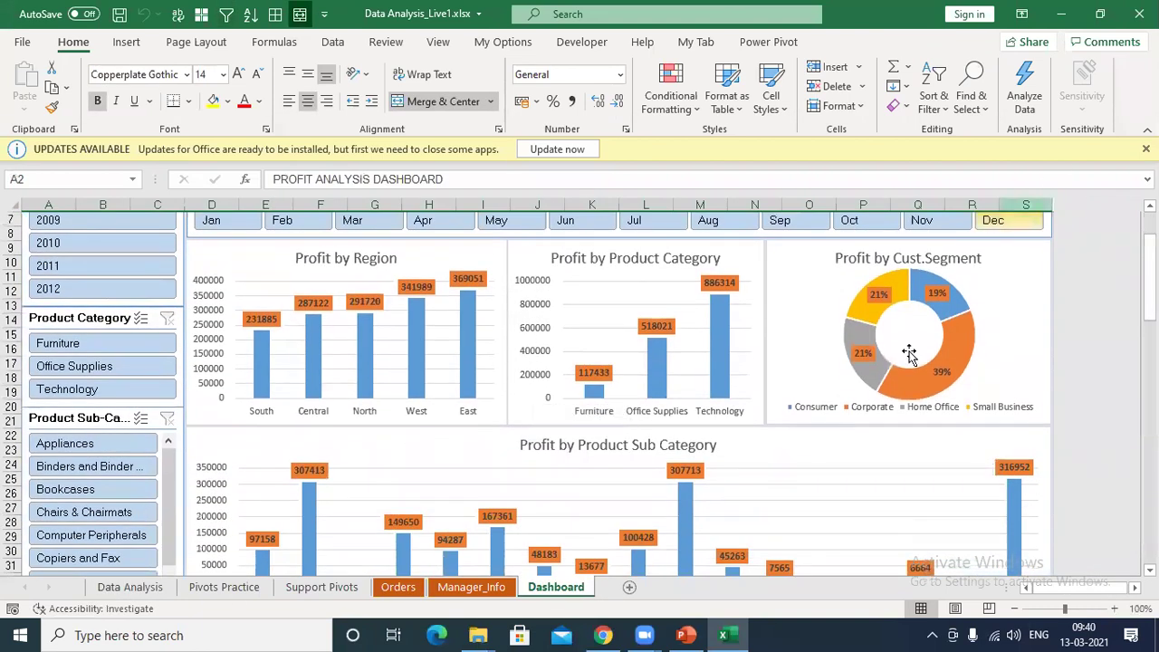
scroll(310, 409, "up", 2)
Step: Filter the dashboard to 2012, Office Supplies and the Labels and Paper sub-categories, reviewing the charts
left_click(87, 387)
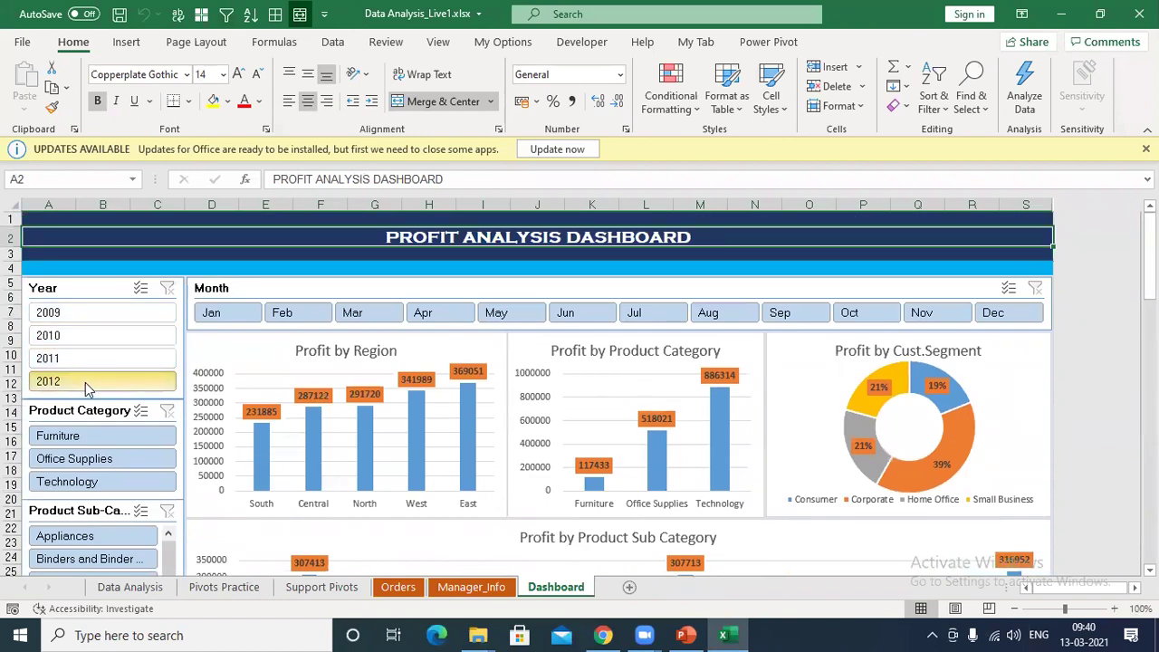
left_click(122, 463)
scroll(118, 468, "down", 3)
left_click_drag(113, 472, 86, 491)
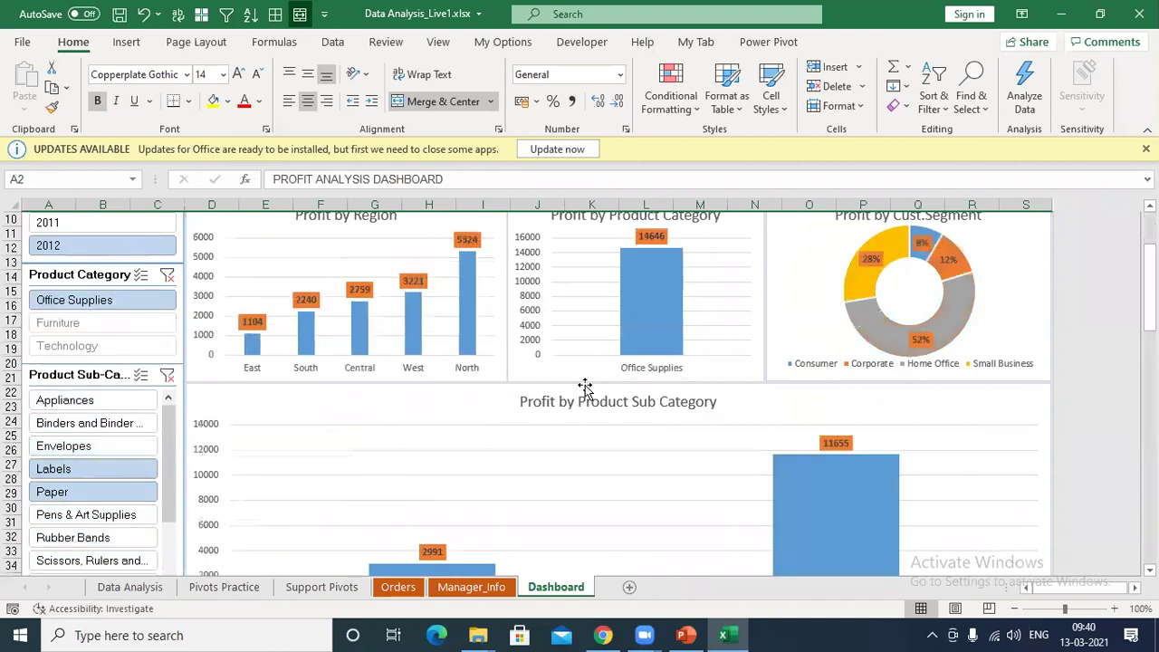
scroll(344, 443, "down", 3)
scroll(587, 510, "down", 3)
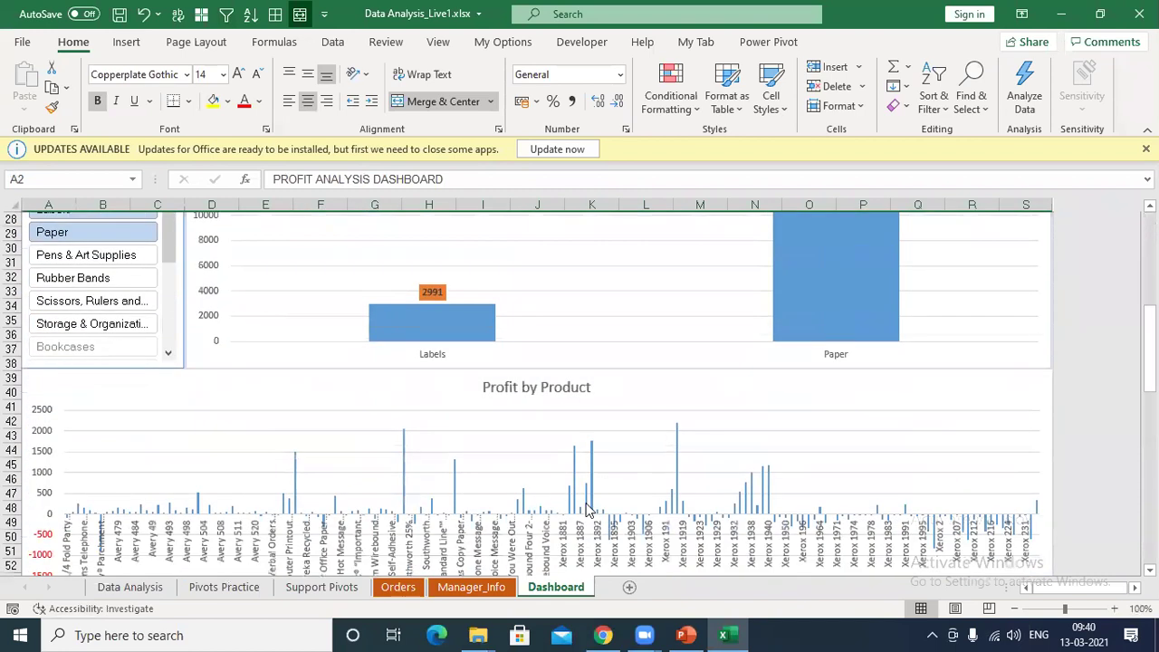
scroll(587, 510, "down", 3)
scroll(370, 483, "down", 4)
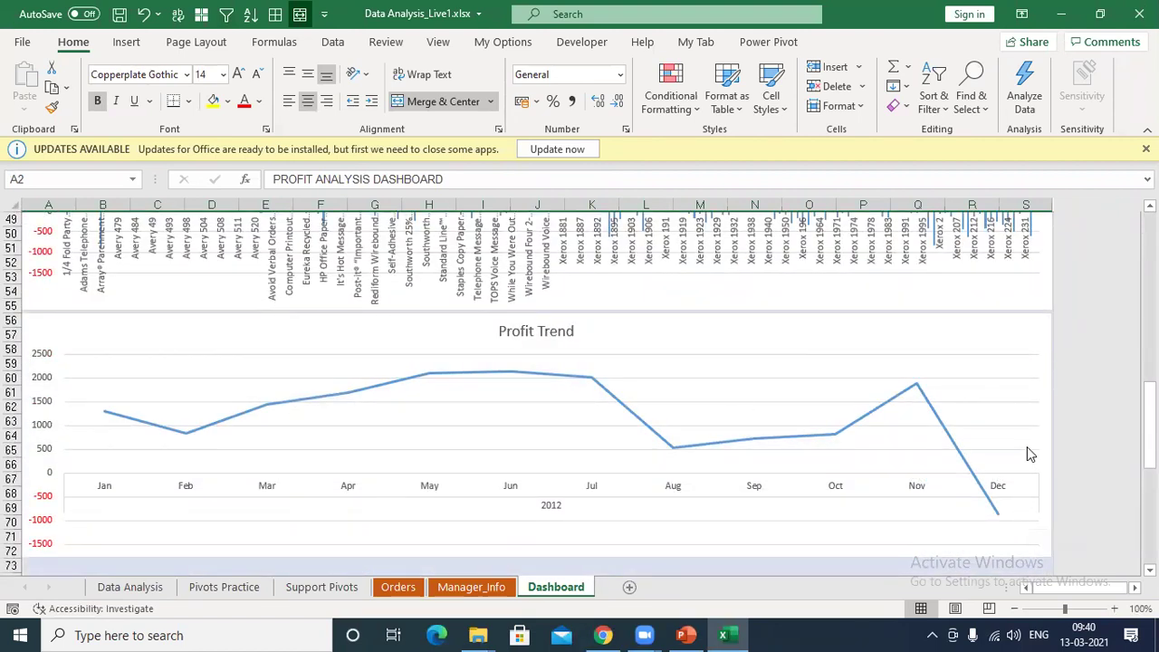
scroll(941, 435, "up", 4)
scroll(530, 362, "up", 3)
scroll(531, 349, "up", 3)
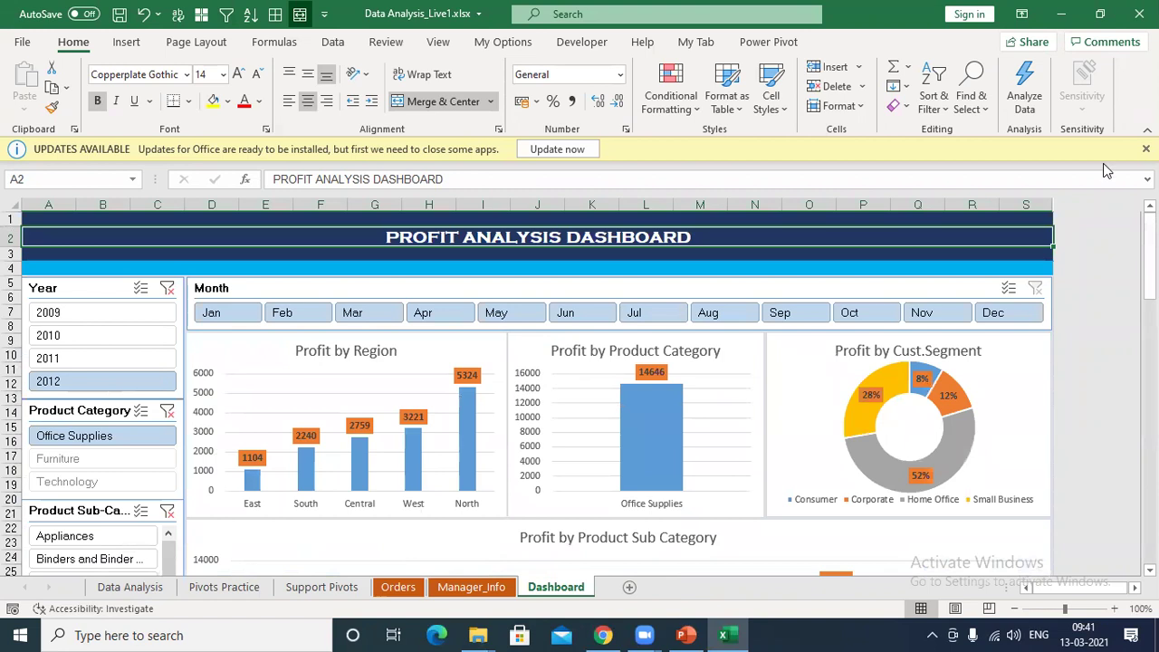
Step: Dismiss the Office updates bar and review the filtered 2012 Office Supplies charts down and back
left_click(1145, 148)
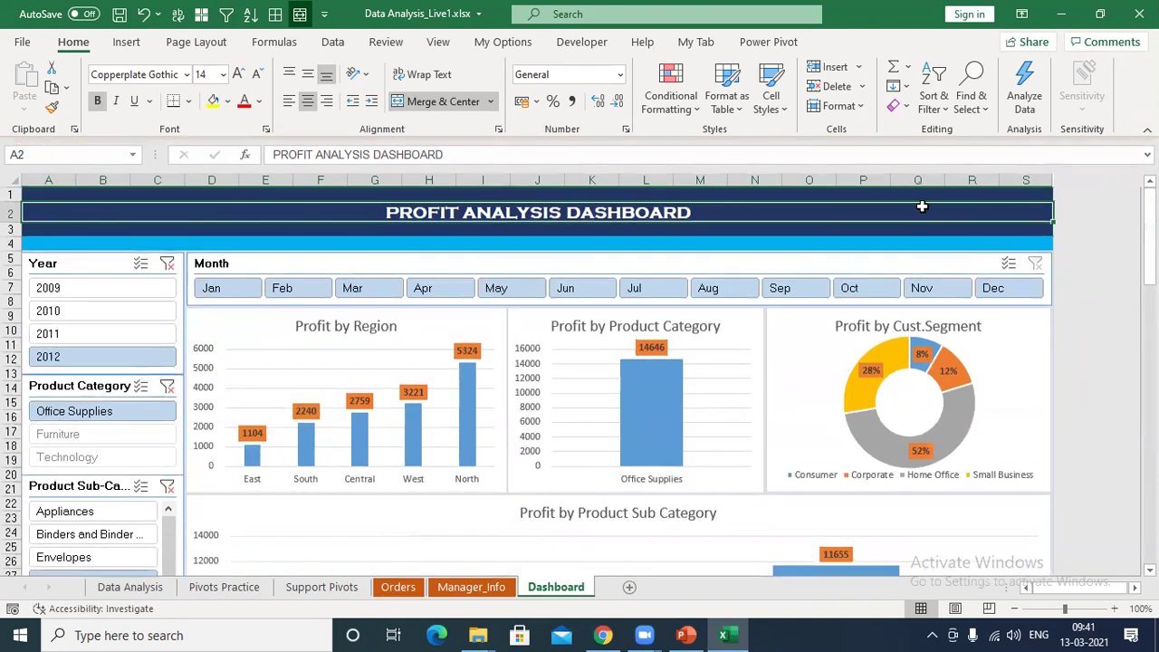
scroll(501, 392, "down", 4)
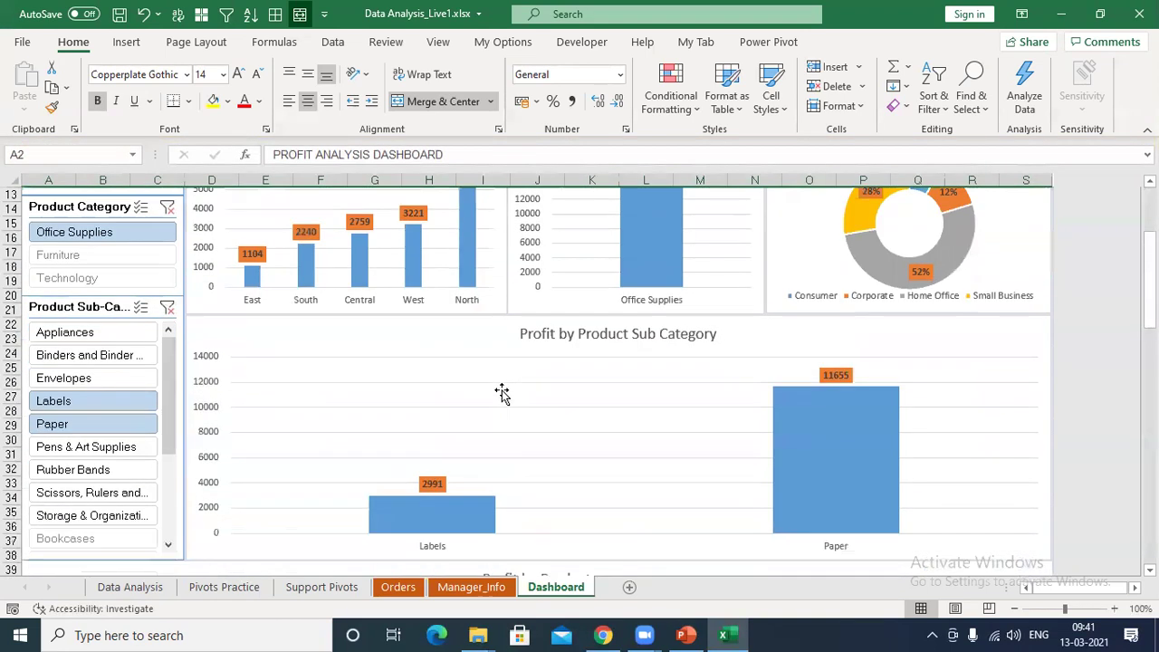
scroll(504, 391, "down", 3)
scroll(507, 390, "down", 4)
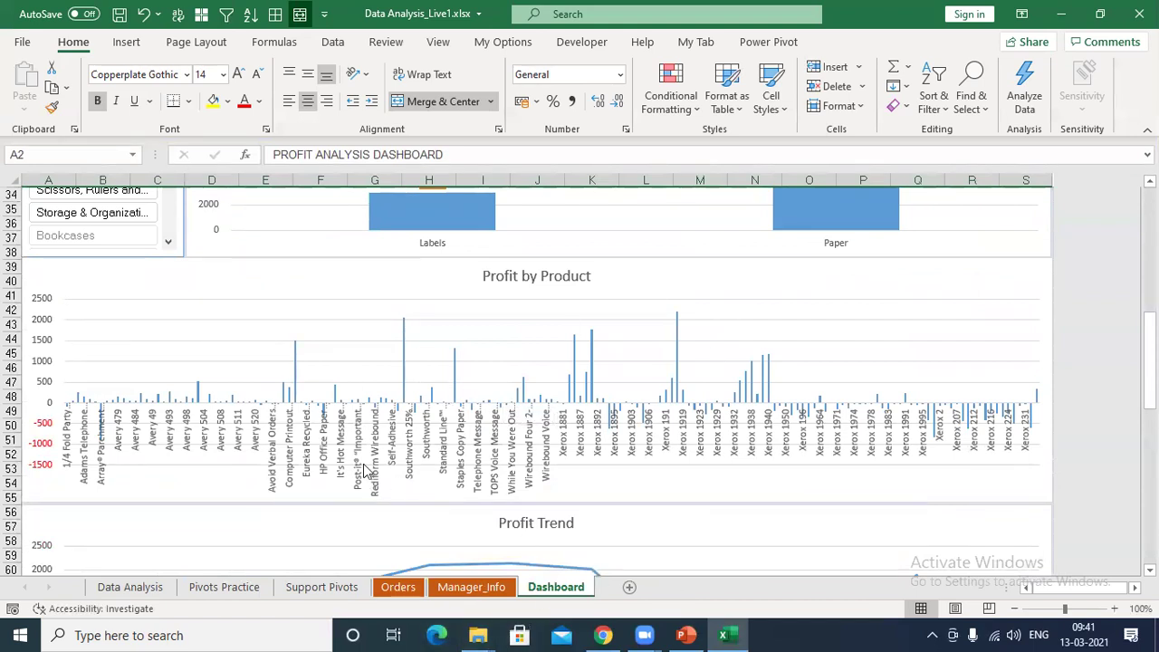
scroll(530, 284, "up", 7)
scroll(730, 365, "up", 4)
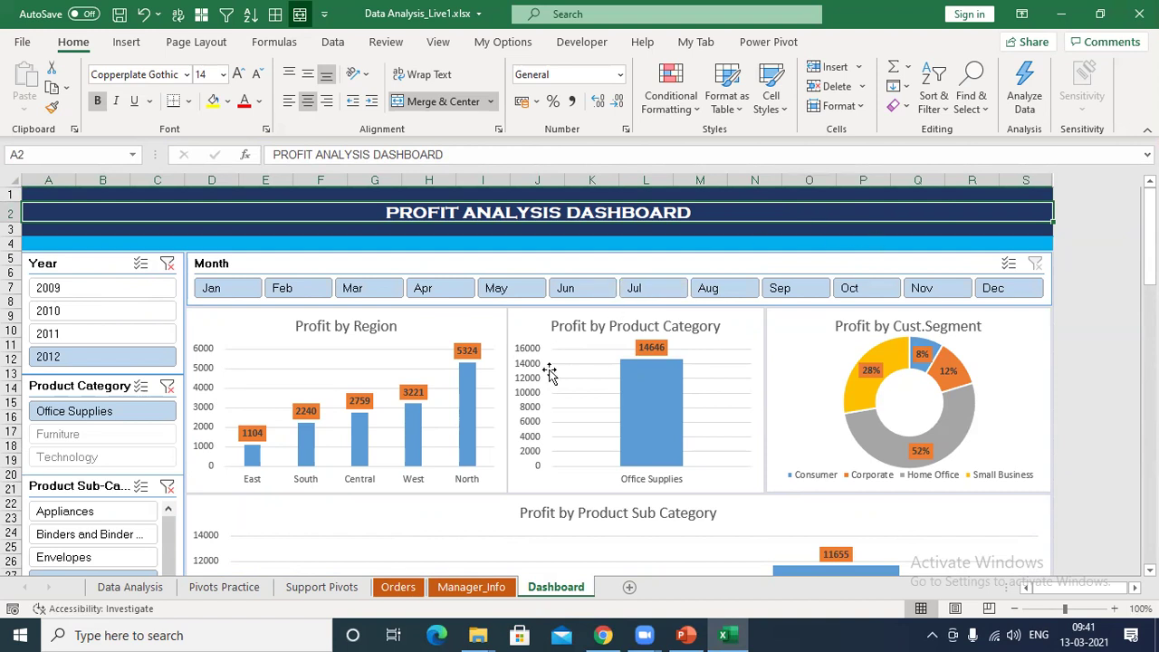
Step: Close Data Analysis_Live1 without saving and open the Excel Assessment - Dashboard V2.0 workbook
left_click(1139, 14)
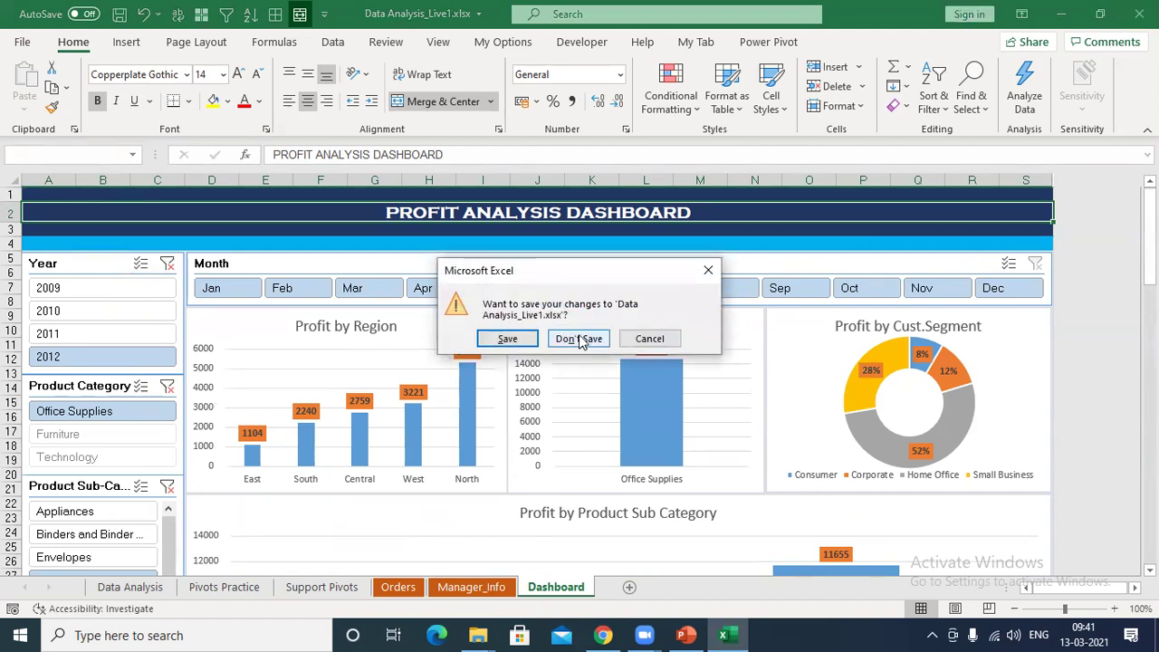
left_click(580, 339)
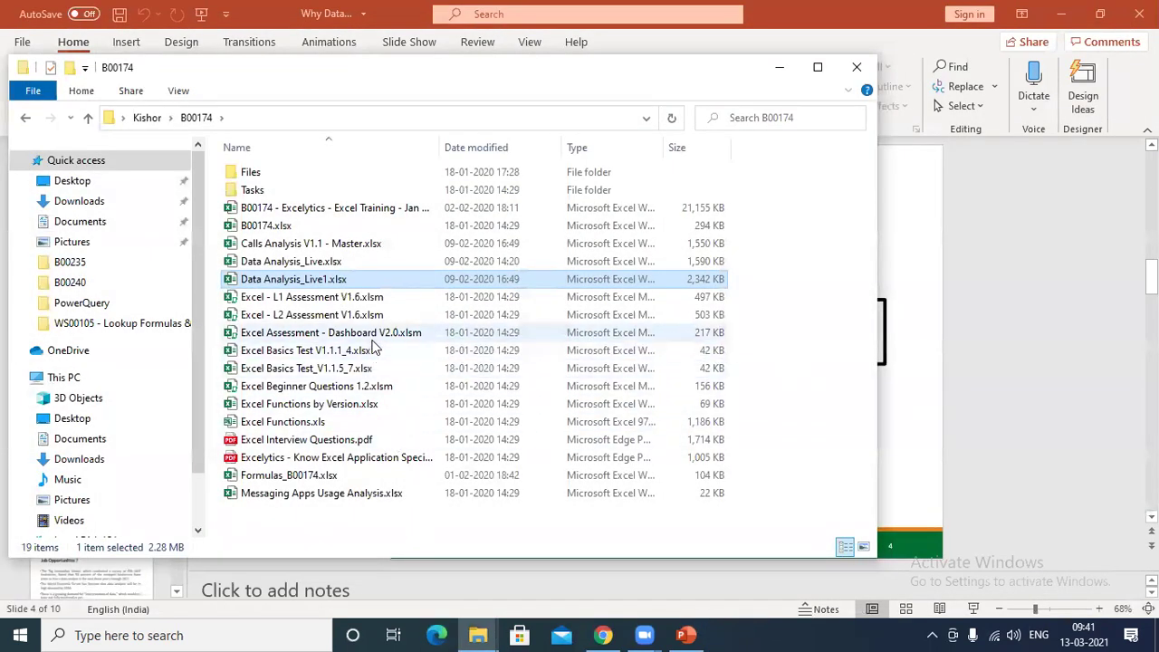
double_click(371, 335)
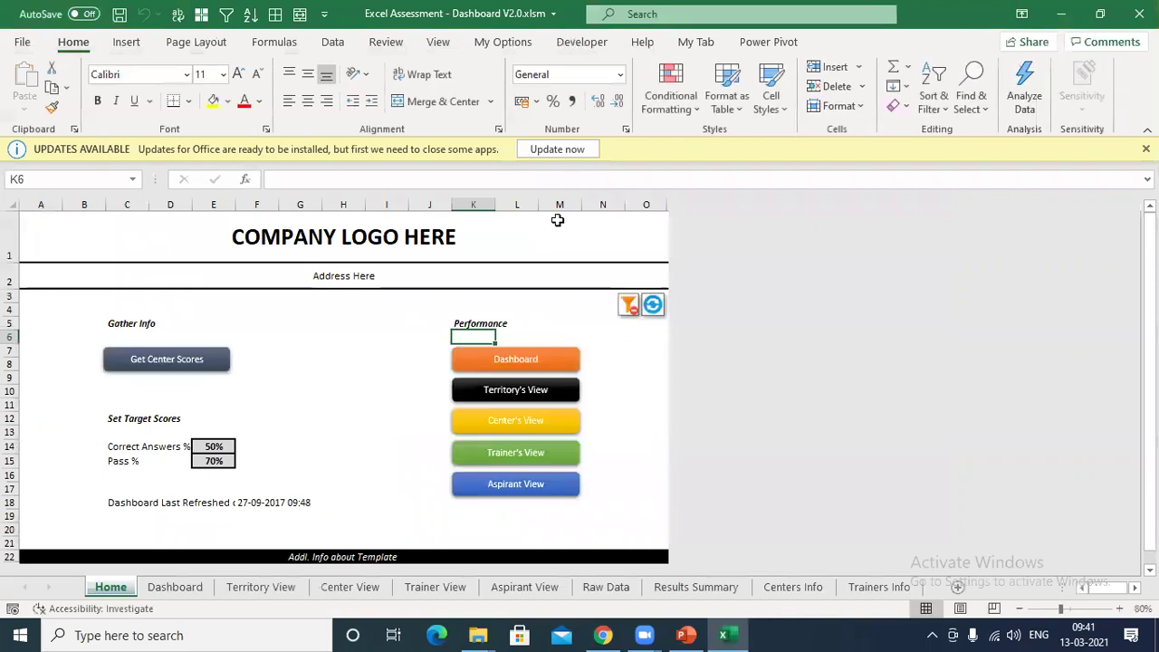
left_click(556, 147)
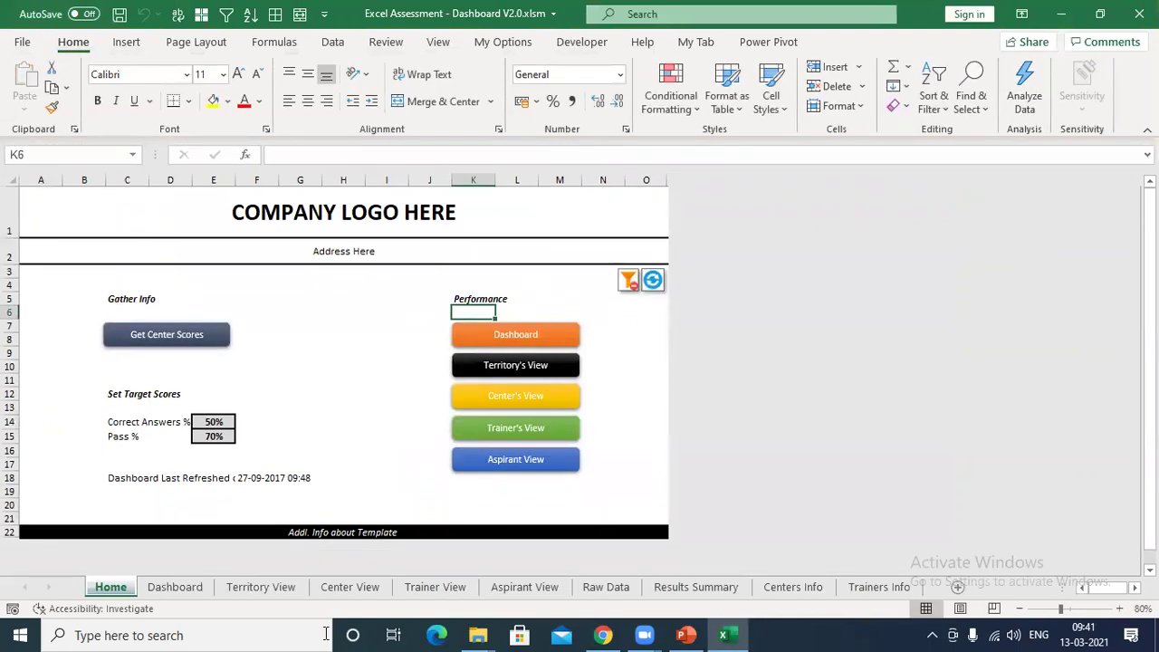
Step: Tour the dashboard's Summary, Territory, Center, Trainer and Aspirant views, ending on Territory View
left_click(161, 587)
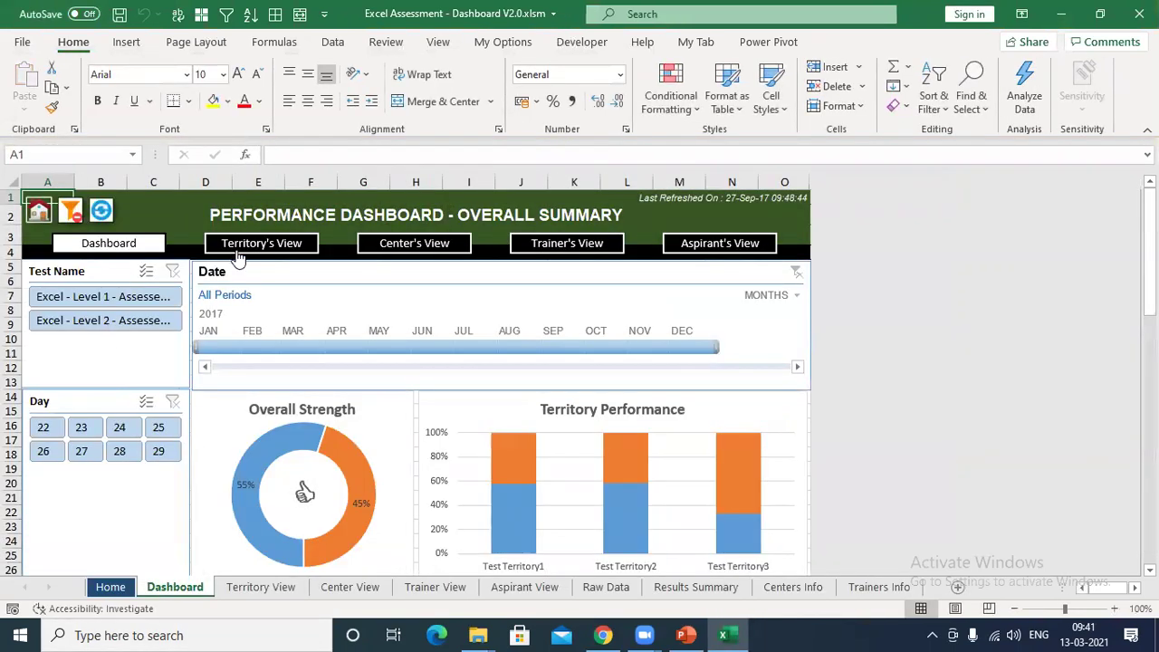
left_click(253, 241)
left_click(427, 245)
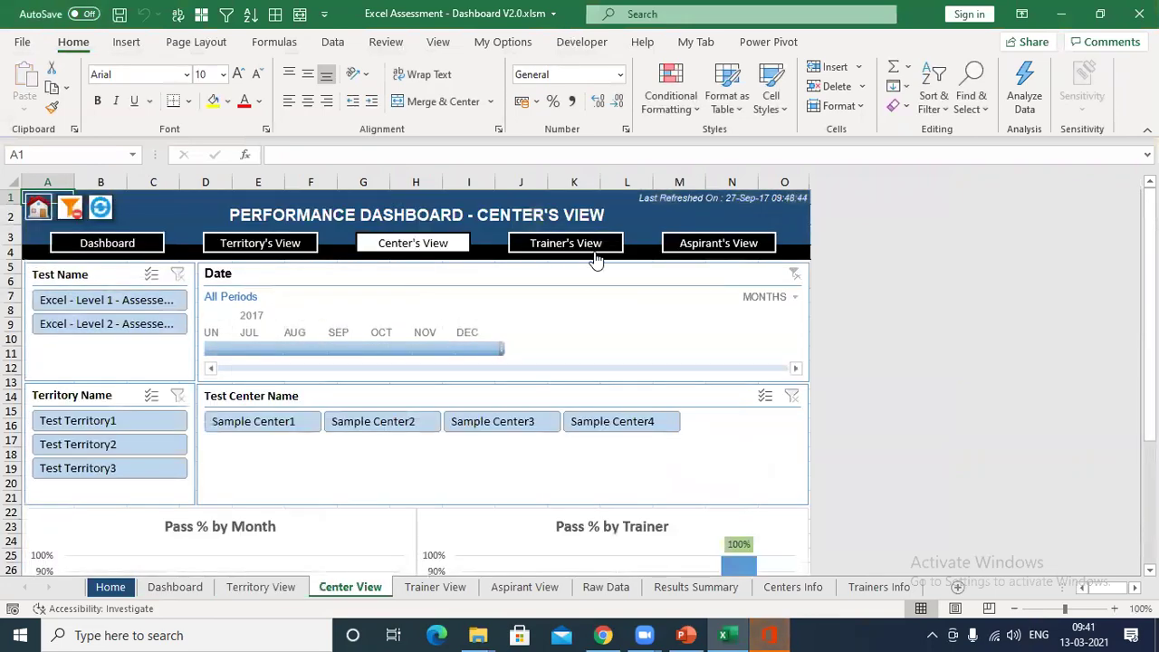
left_click(591, 247)
left_click(691, 256)
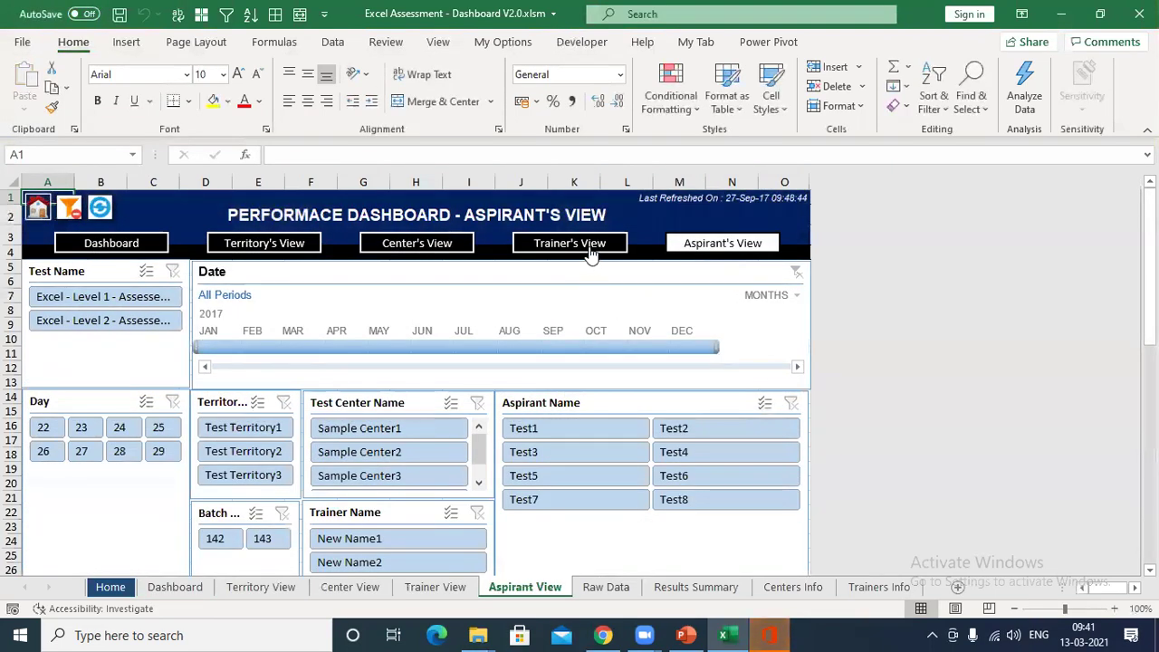
left_click(589, 249)
left_click(438, 244)
left_click(253, 243)
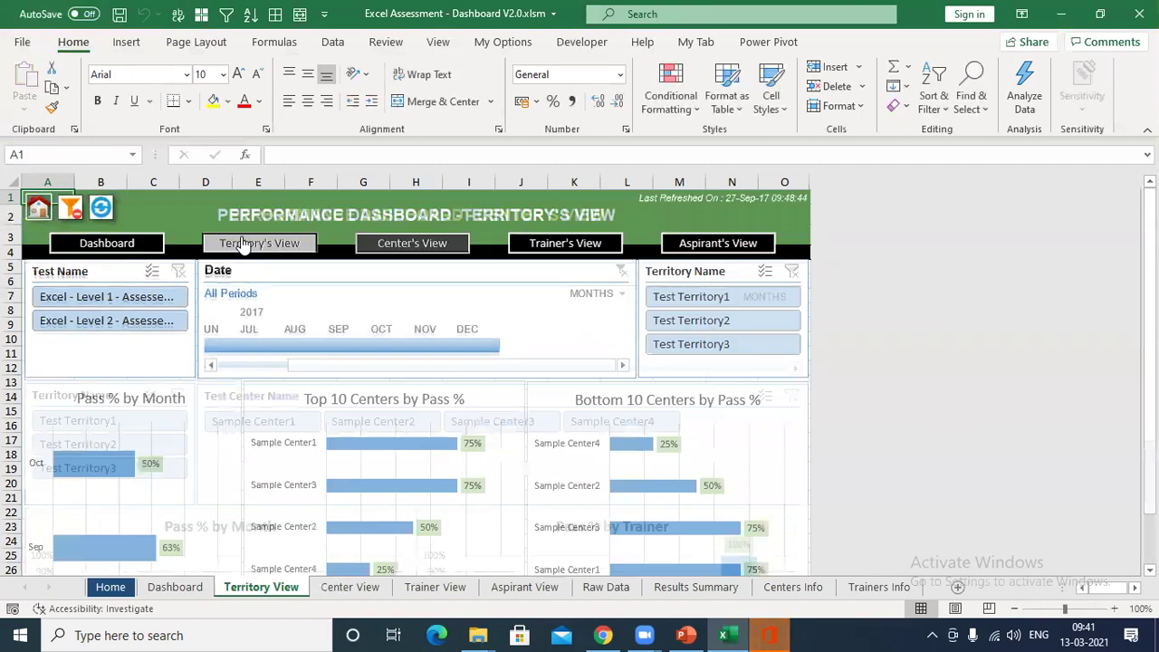
left_click(86, 244)
left_click(234, 240)
scroll(306, 380, "down", 3)
scroll(303, 380, "up", 3)
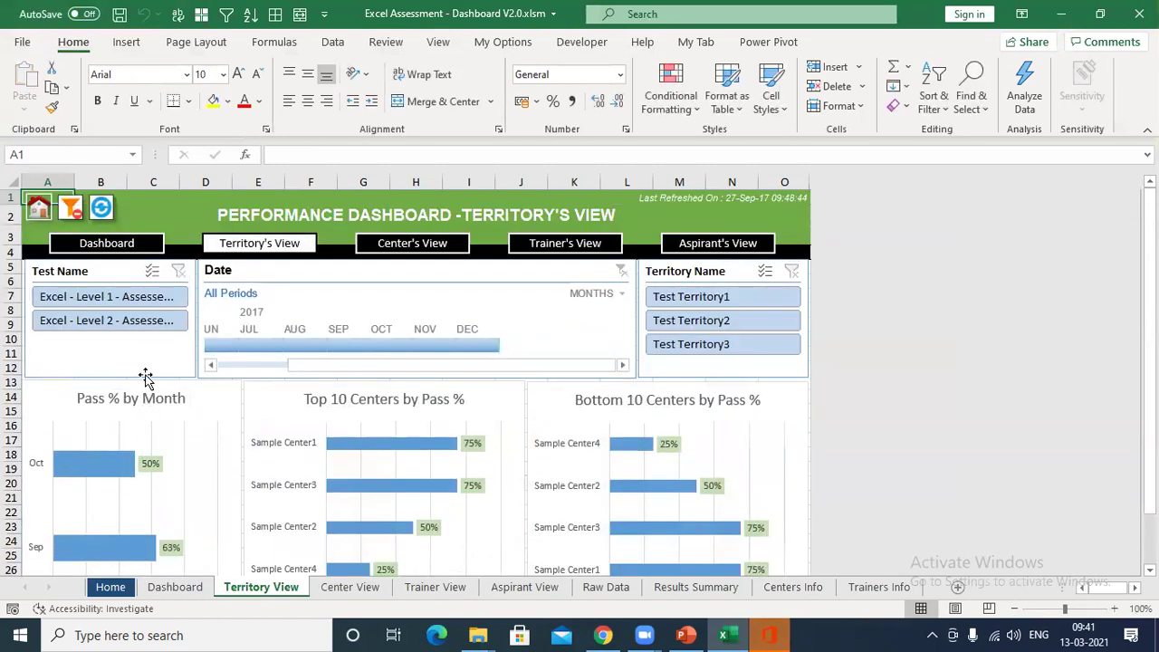
Step: Filter Territory View to the Level 2 test, try July and August 2017, then show Test Territory2 for all periods
left_click(79, 321)
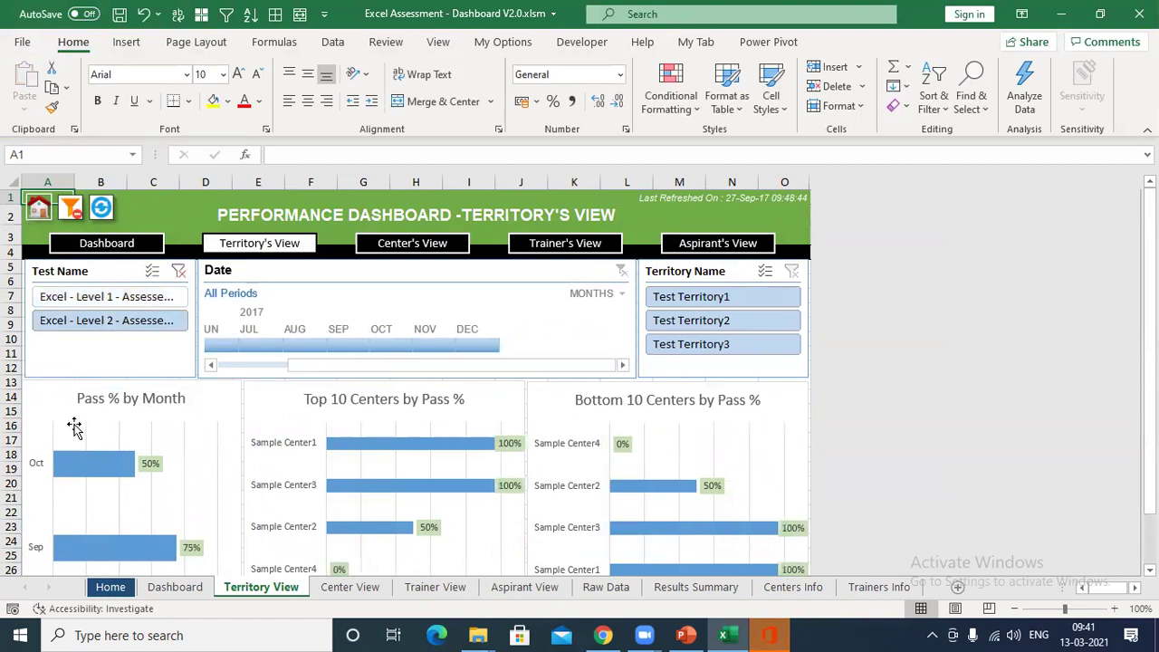
left_click(299, 346)
left_click(257, 347)
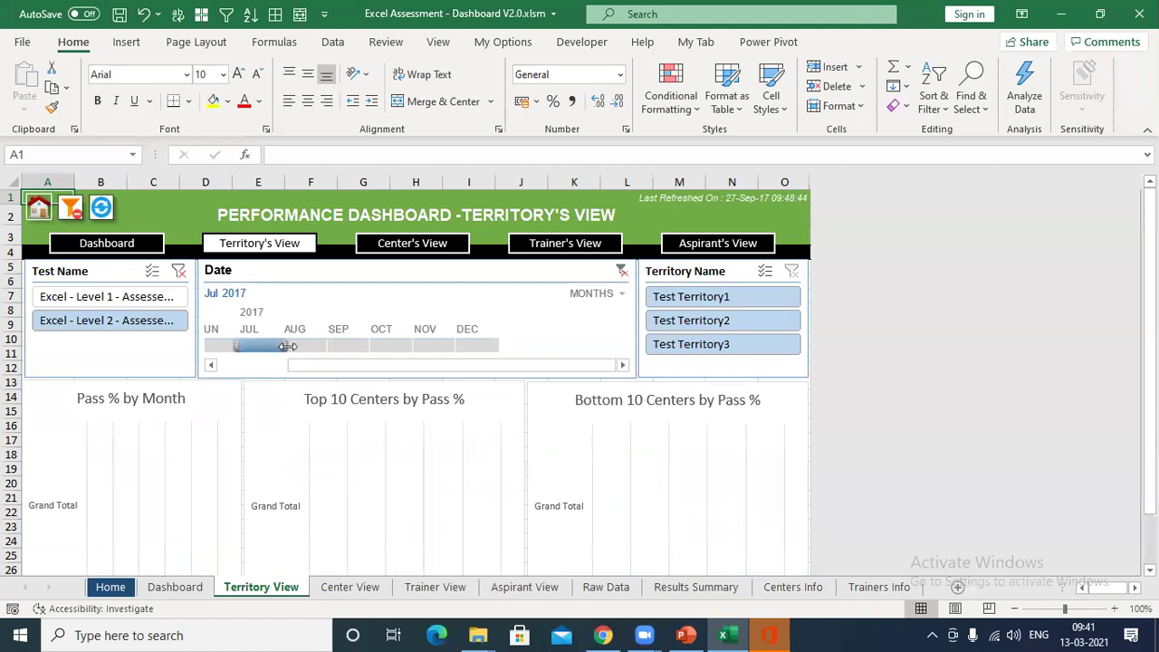
left_click(620, 270)
left_click(683, 347)
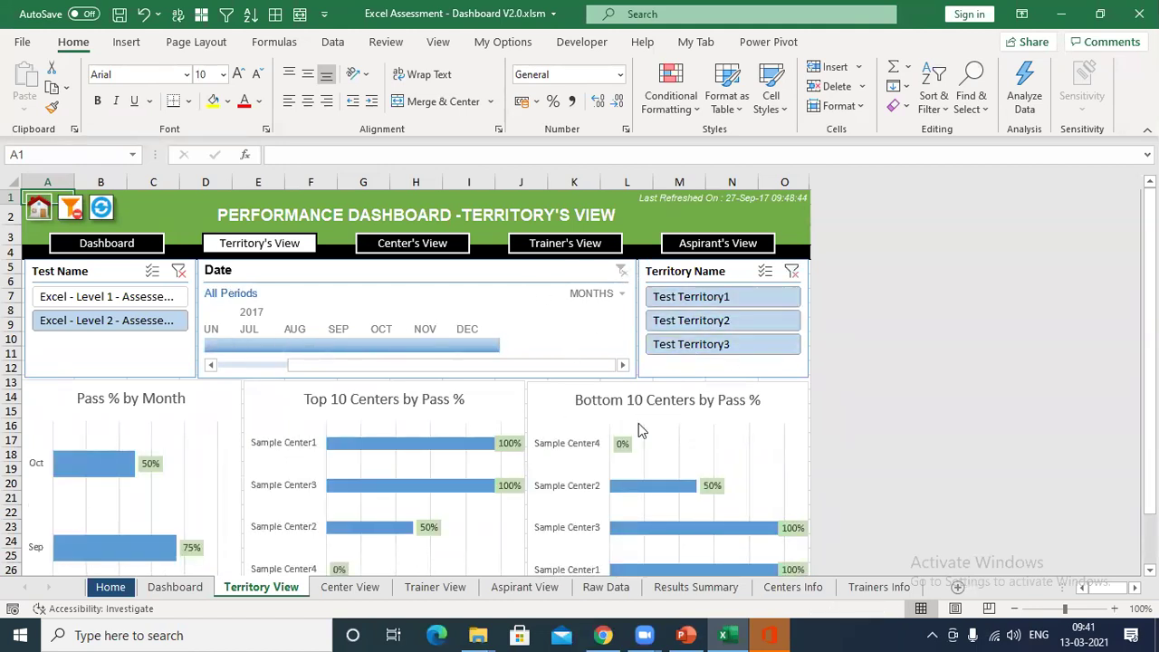
scroll(492, 484, "down", 2)
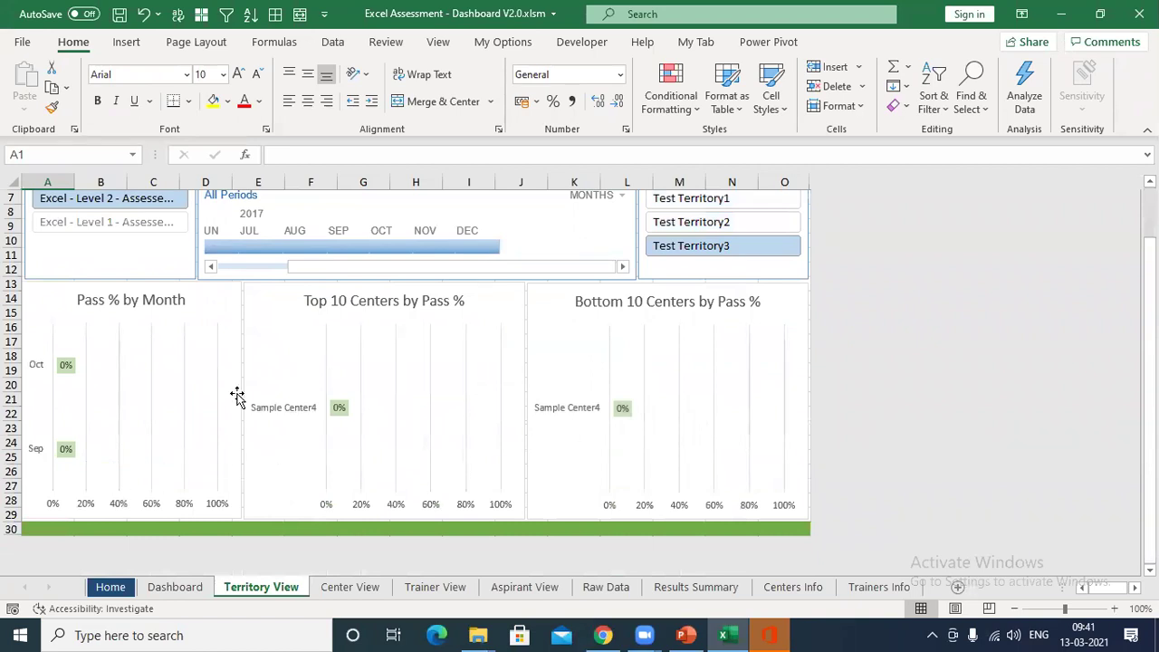
left_click(658, 228)
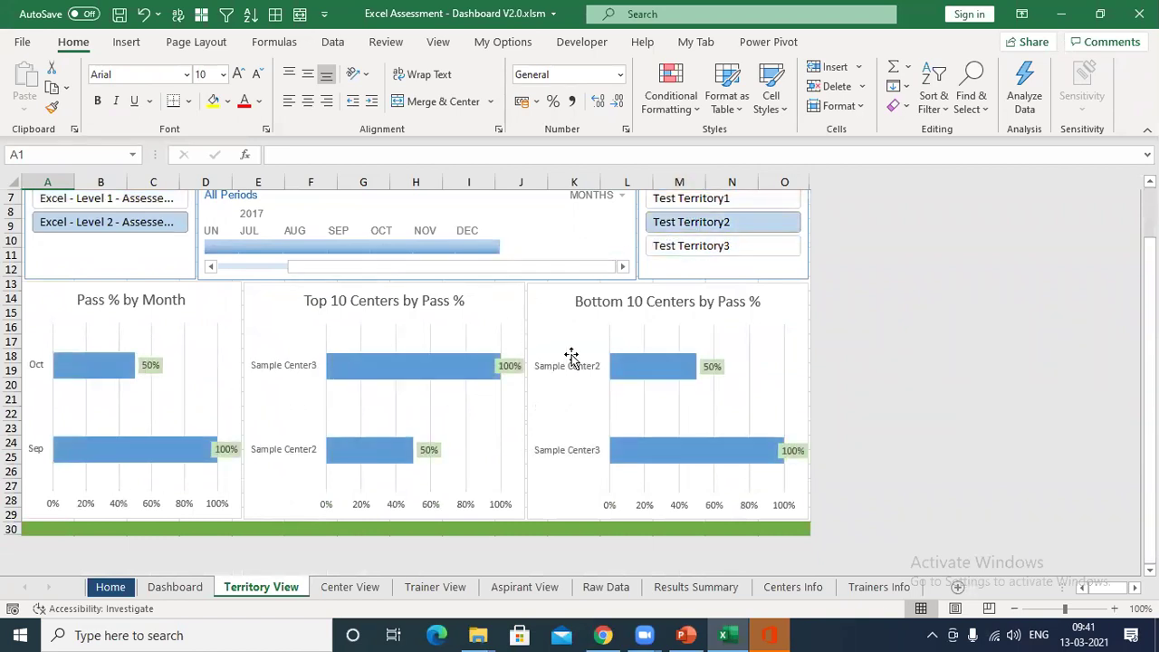
mouse_move(641, 380)
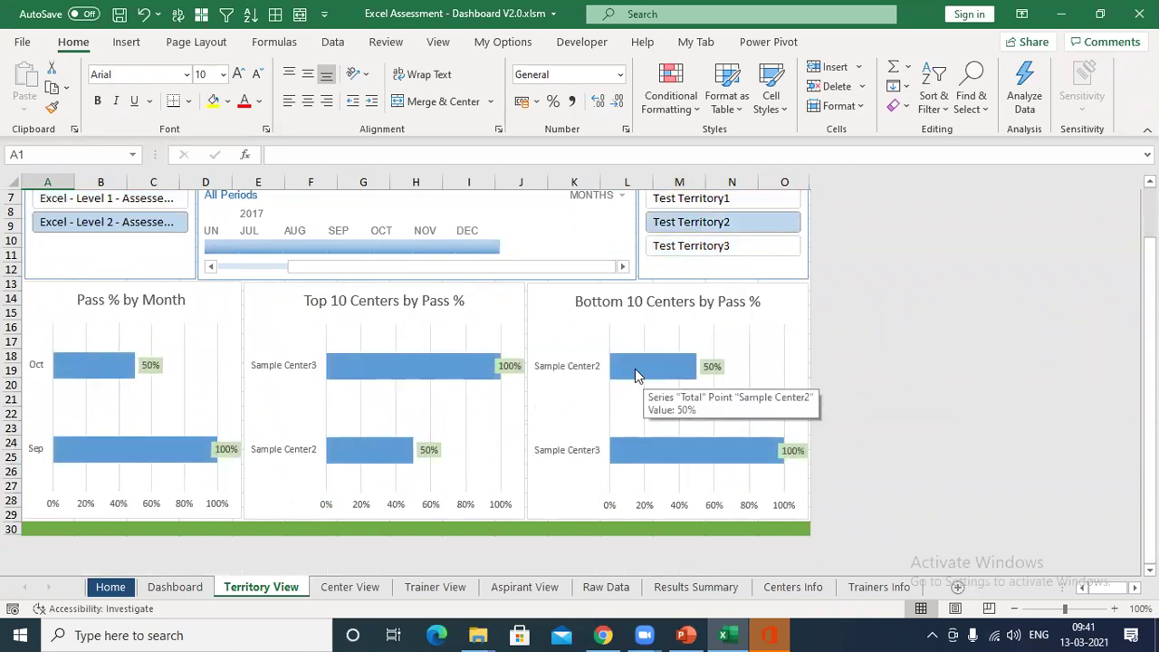
scroll(442, 490, "up", 2)
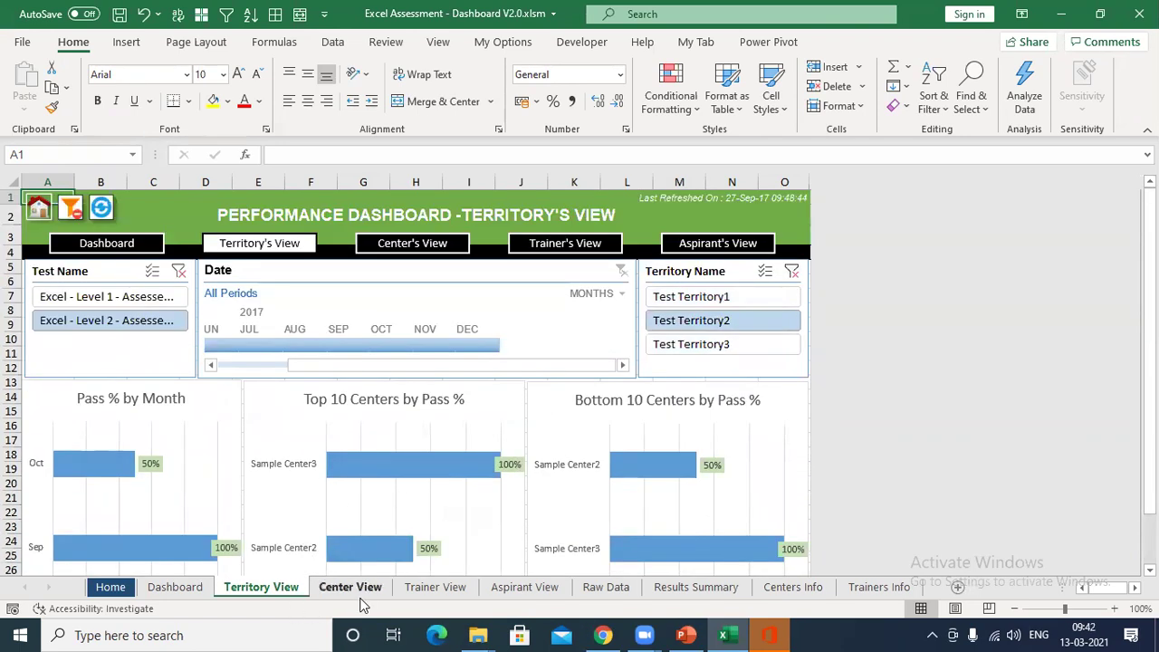
Step: Browse the Trainer's View, Aspirant's View and main Dashboard sheets, scrolling through each
left_click(543, 246)
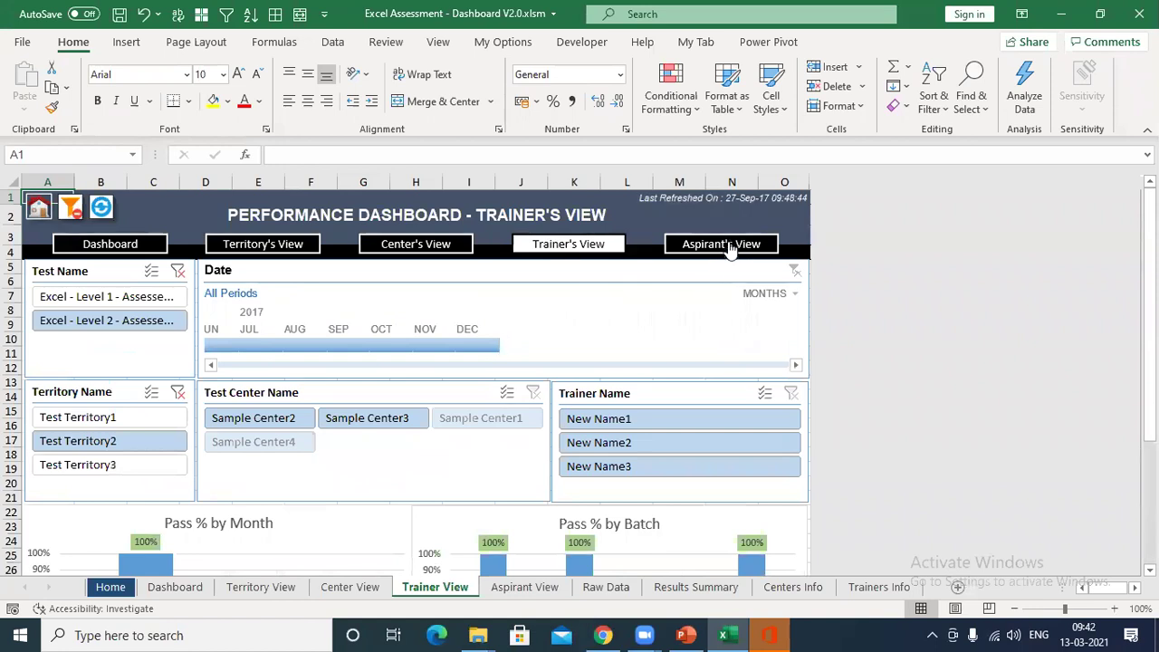
left_click(729, 246)
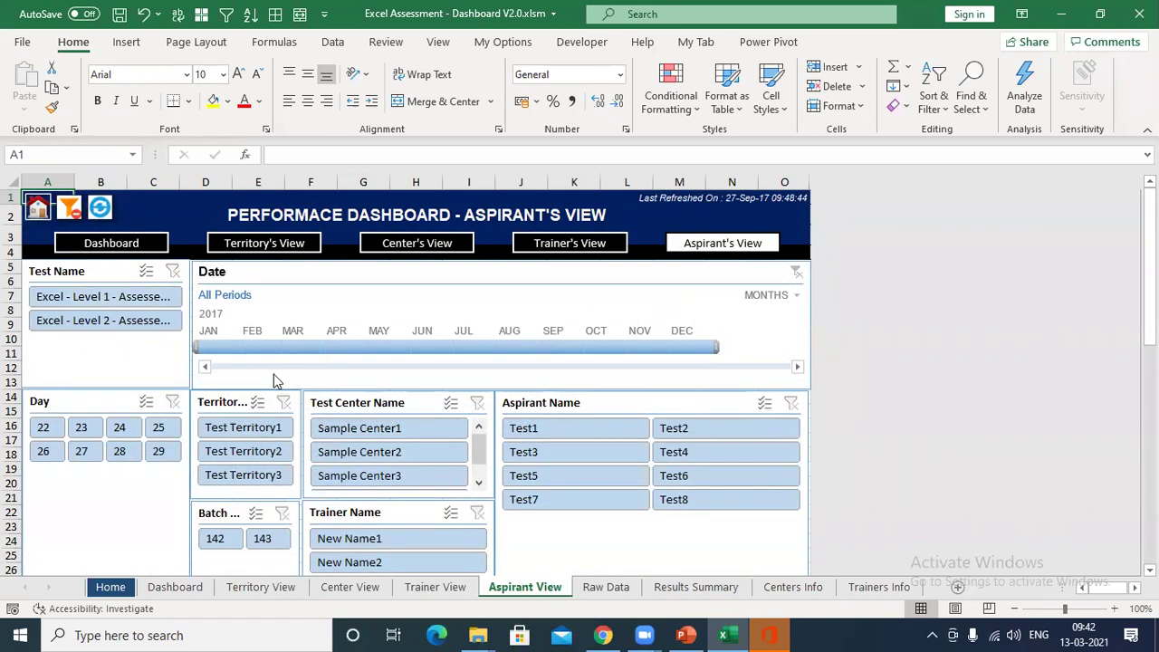
scroll(276, 382, "down", 4)
scroll(276, 380, "down", 3)
scroll(276, 380, "down", 4)
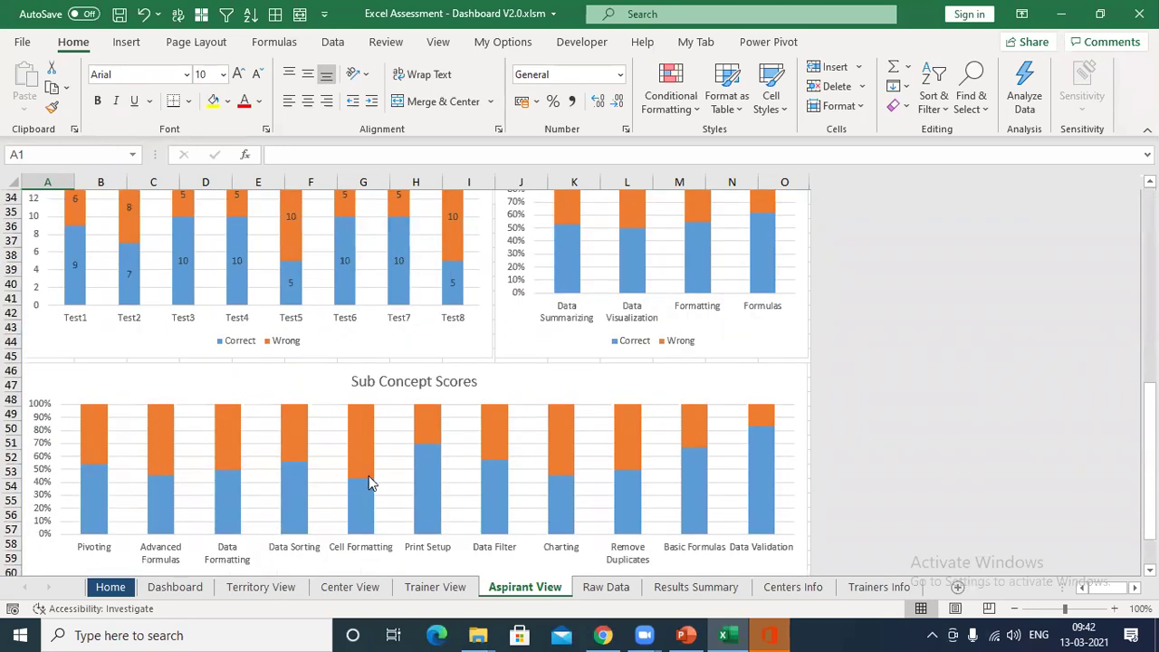
left_click(175, 586)
scroll(274, 437, "down", 4)
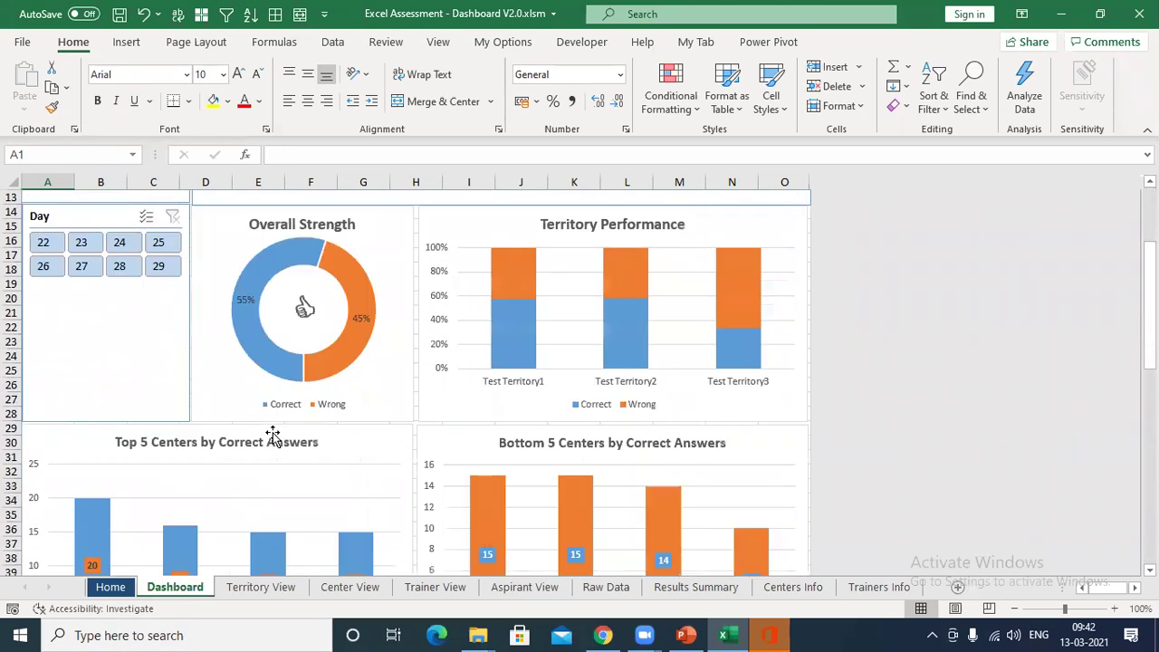
scroll(274, 439, "down", 6)
scroll(275, 440, "down", 3)
scroll(275, 440, "down", 2)
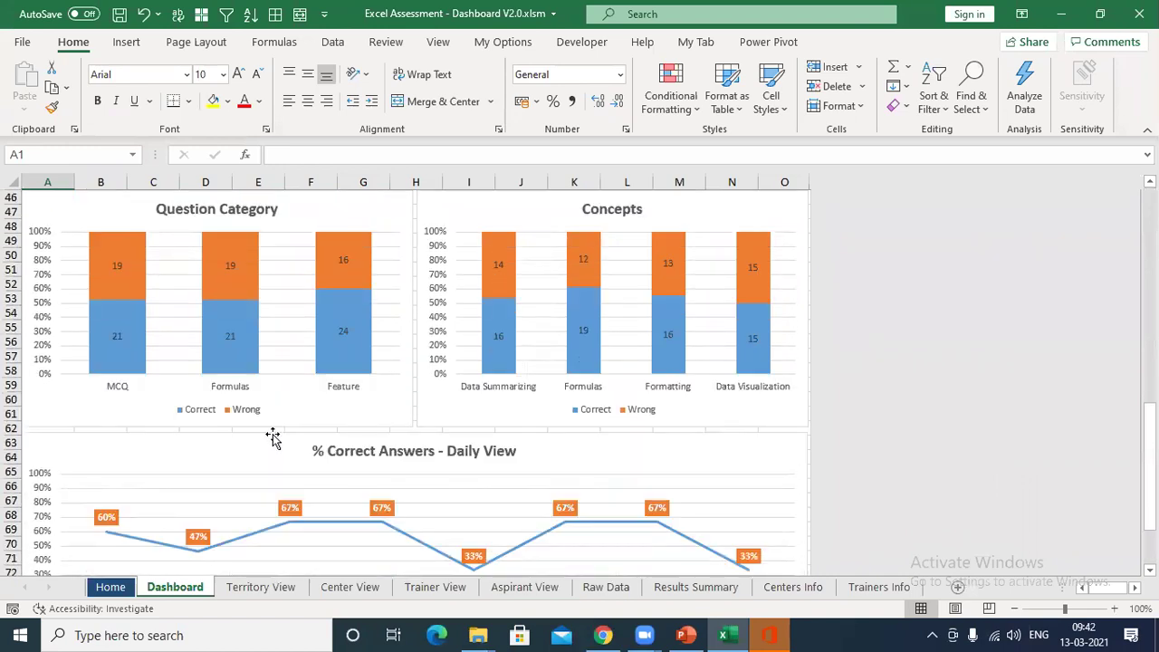
scroll(274, 440, "down", 4)
scroll(275, 440, "up", 9)
scroll(274, 440, "up", 7)
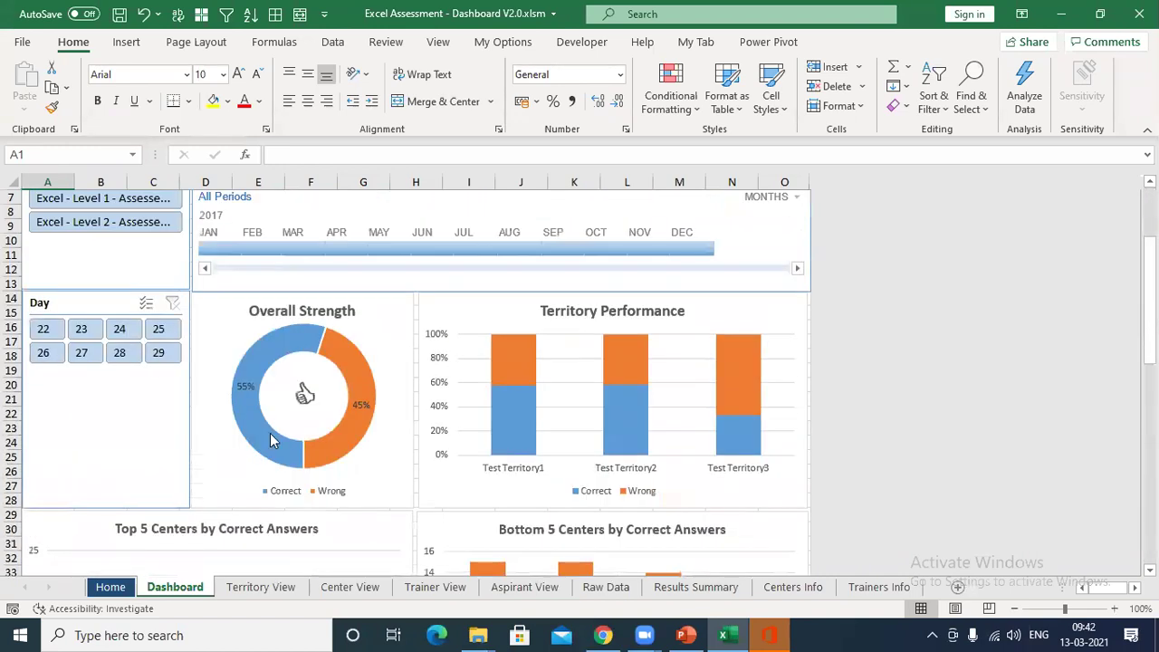
Step: Close the dashboard workbook without saving and dismiss the save-your-work notice
key("alt+F4")
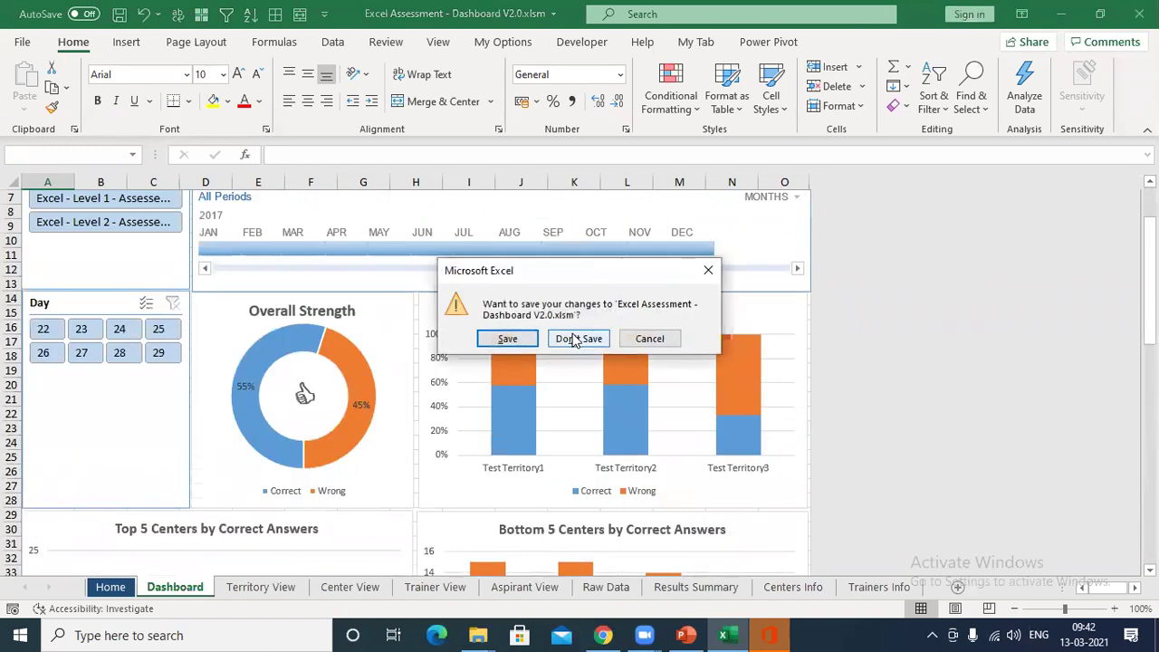
left_click(579, 338)
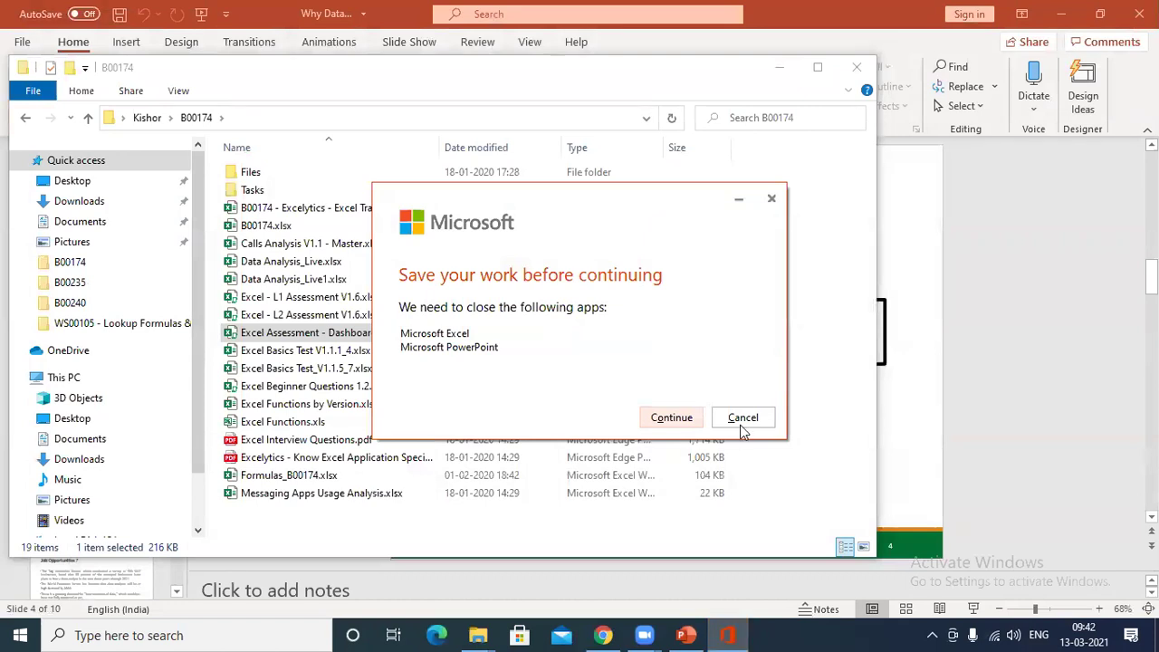
left_click(739, 201)
Step: Return to the PowerPoint presentation and go to slide 5, Roles available in market
left_click(883, 271)
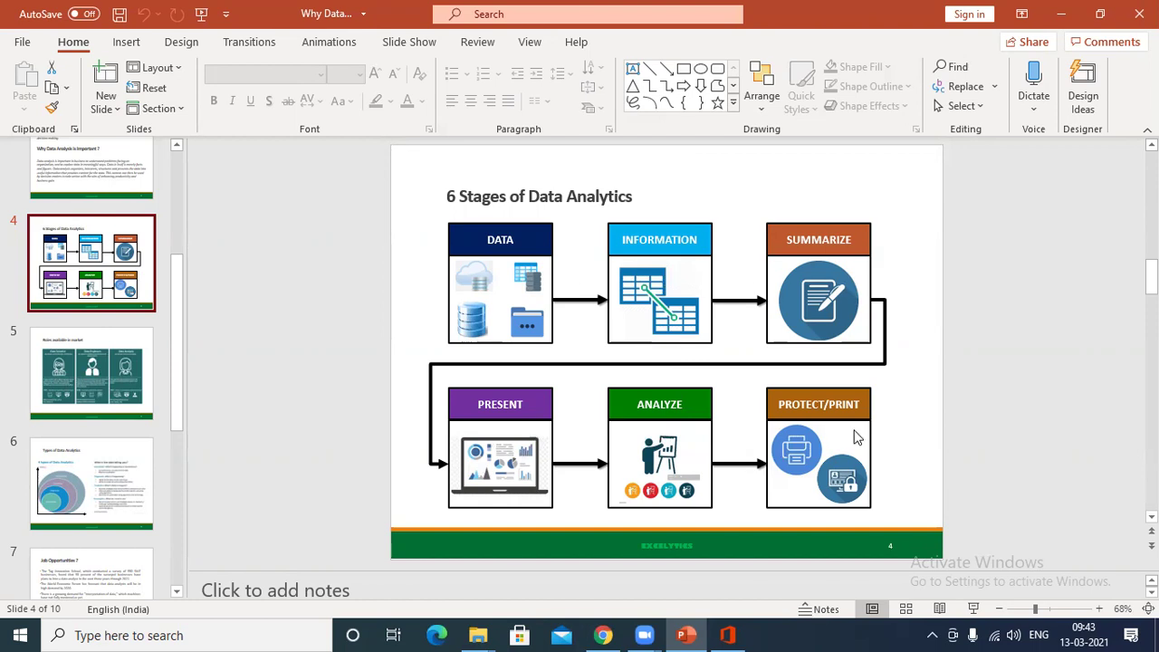
left_click(95, 392)
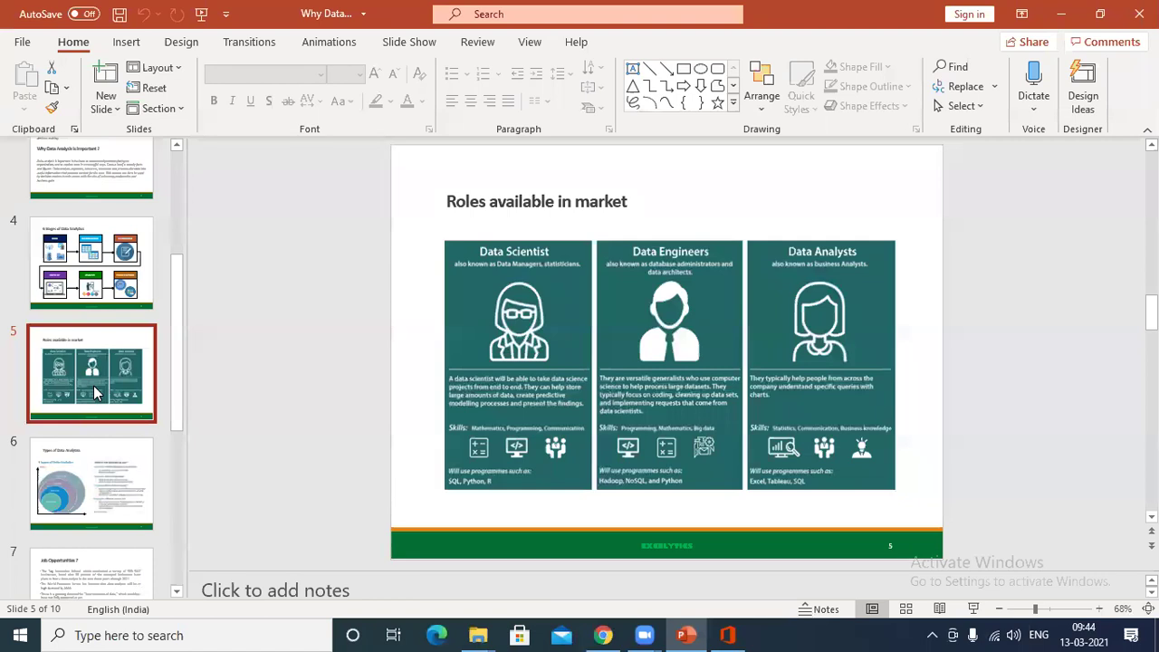
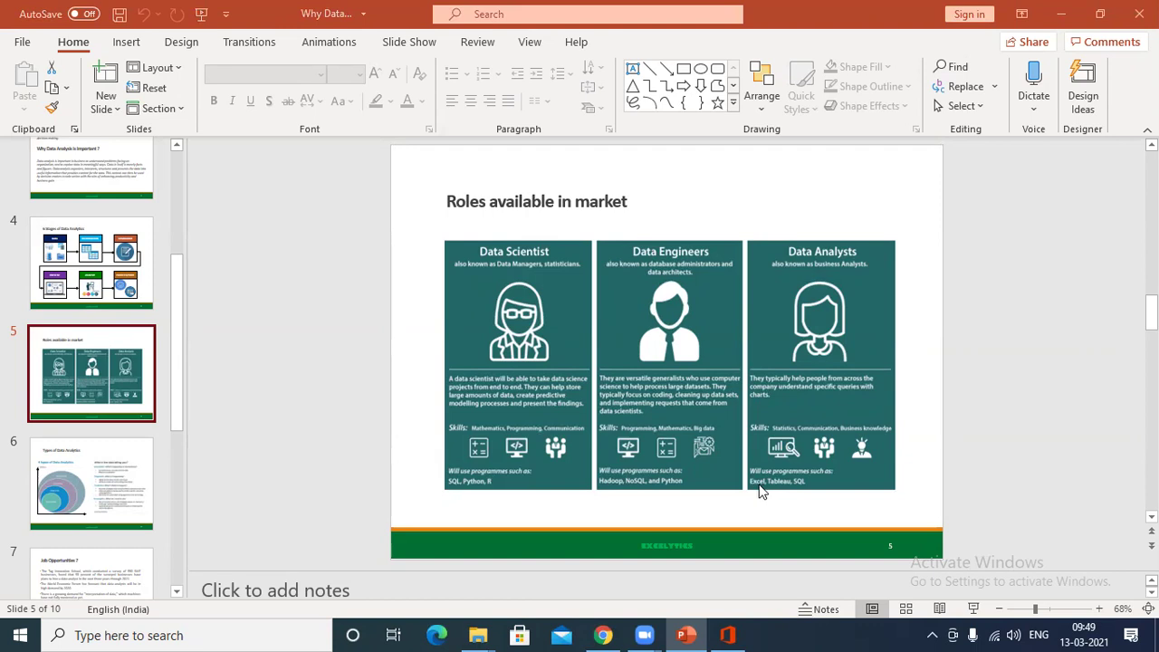
Step: Show slide 6, Types of Data Analytics, with its Descriptive-to-Prescriptive diagram
left_click(94, 479)
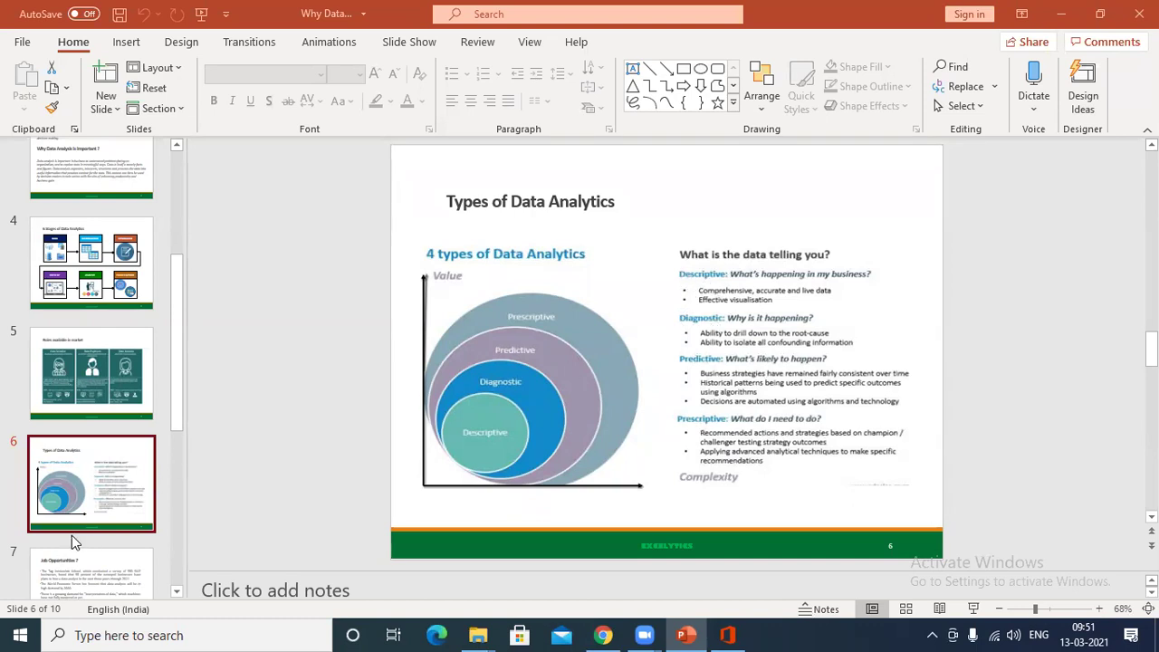
scroll(71, 535, "down", 2)
Step: Step past slides 7 and 8 (job opportunities and salaries) to the slide 9 skills list
left_click(81, 437)
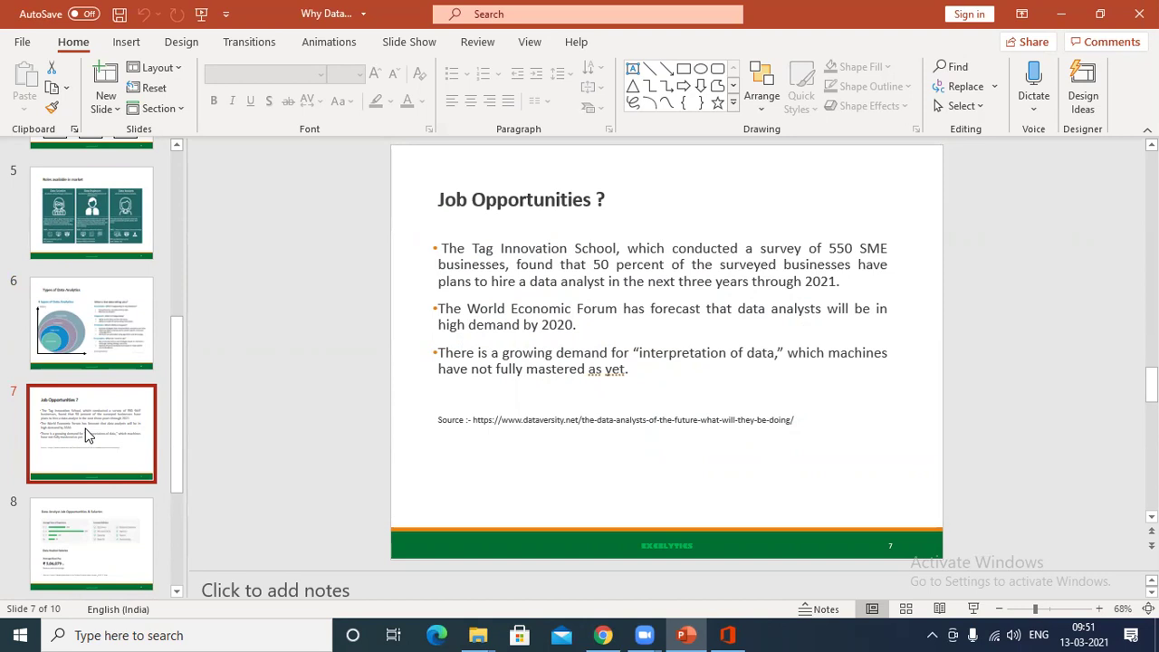
scroll(85, 436, "down", 1)
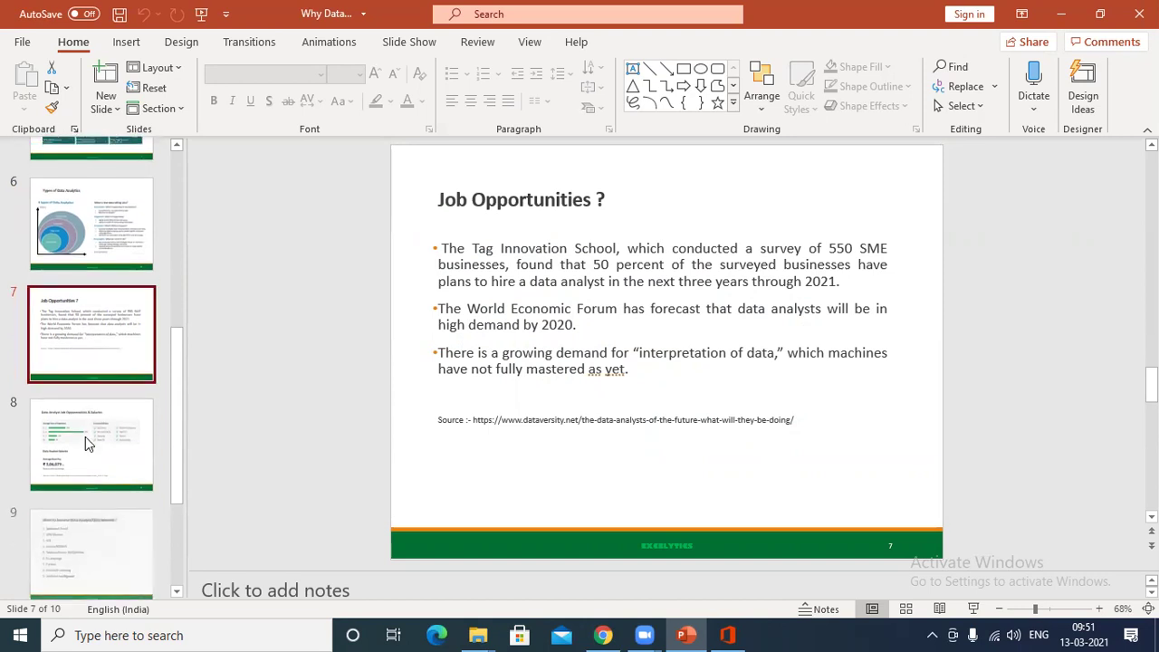
left_click(82, 450)
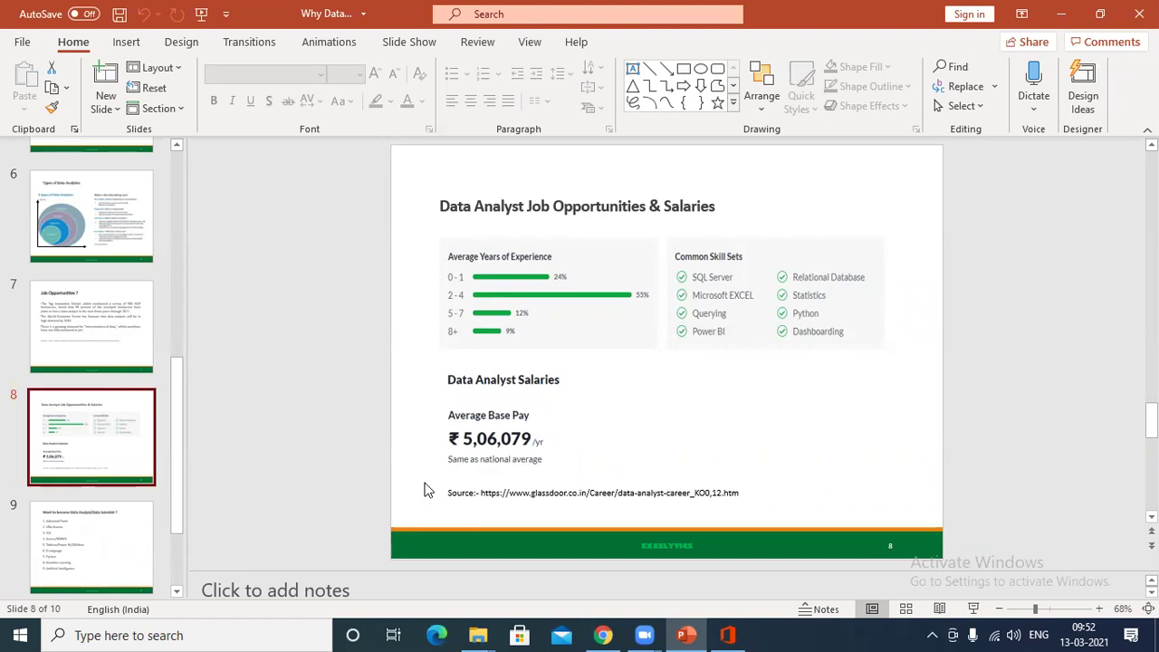
left_click(58, 551)
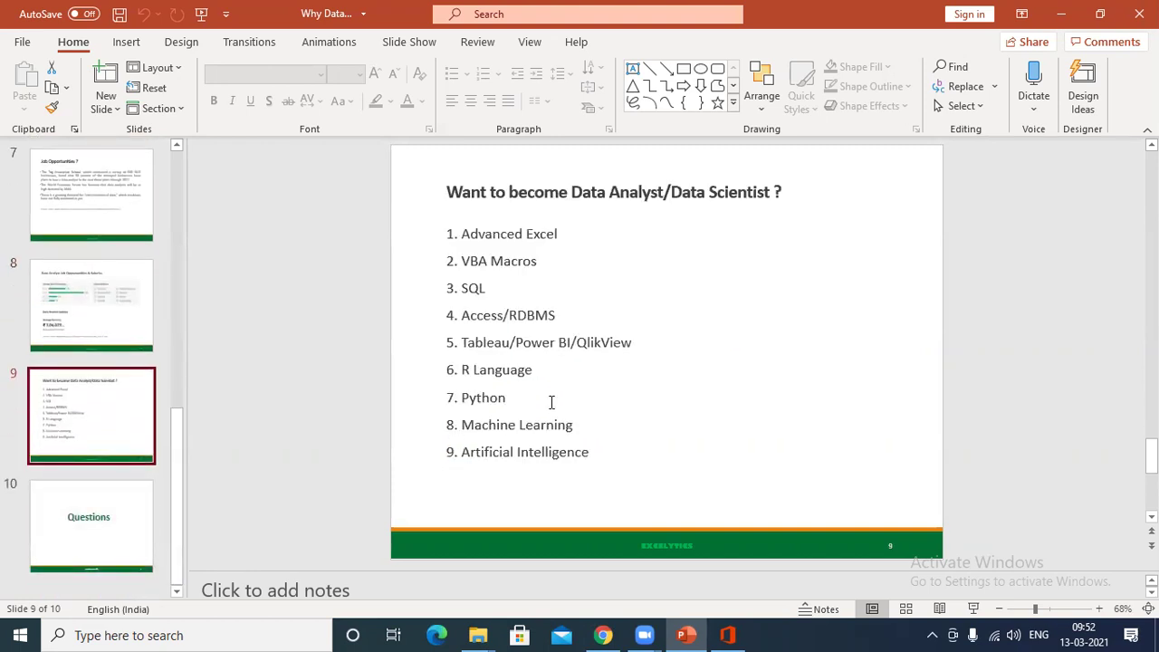
left_click(487, 287)
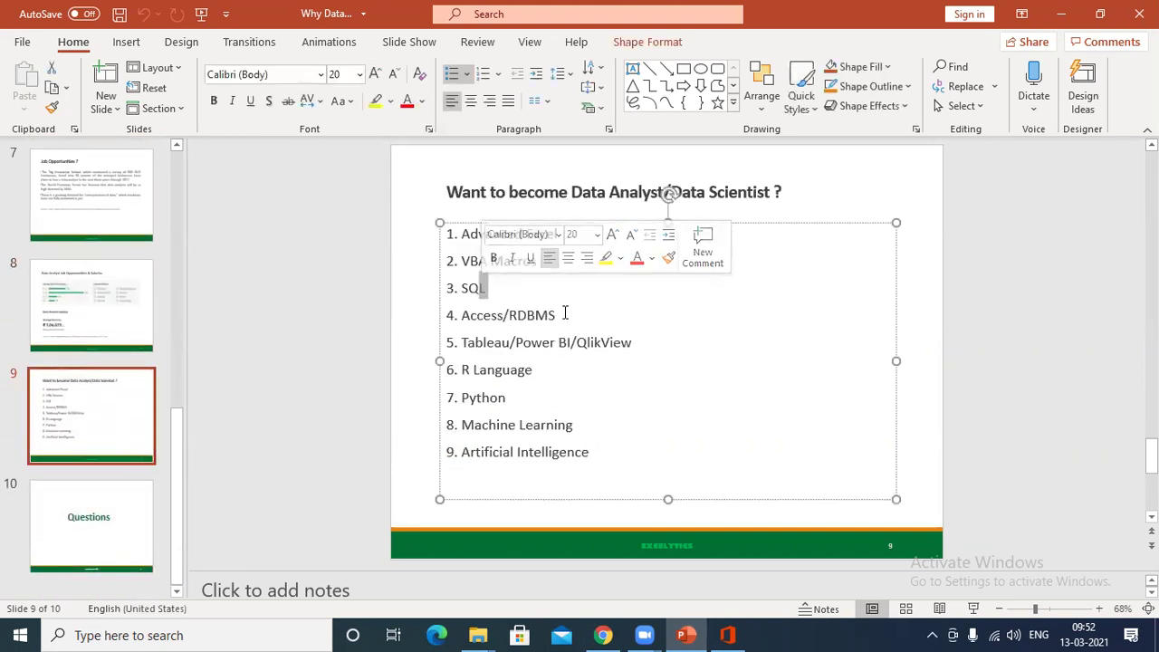
left_click_drag(564, 313, 441, 312)
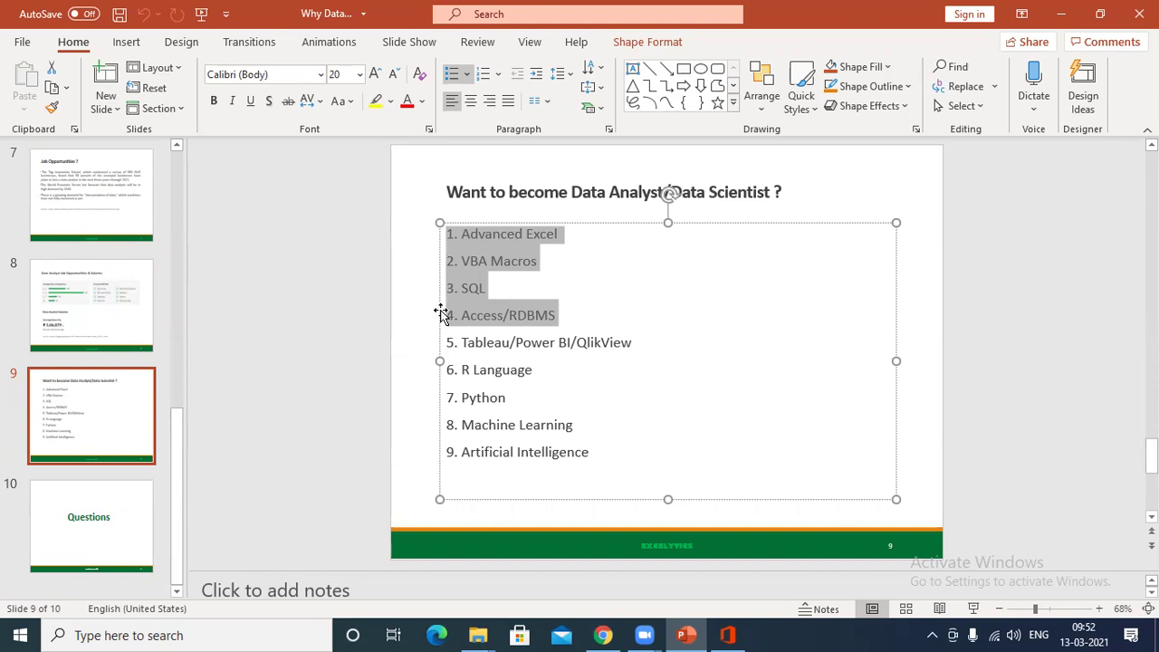
left_click(531, 280)
left_click_drag(555, 262, 413, 219)
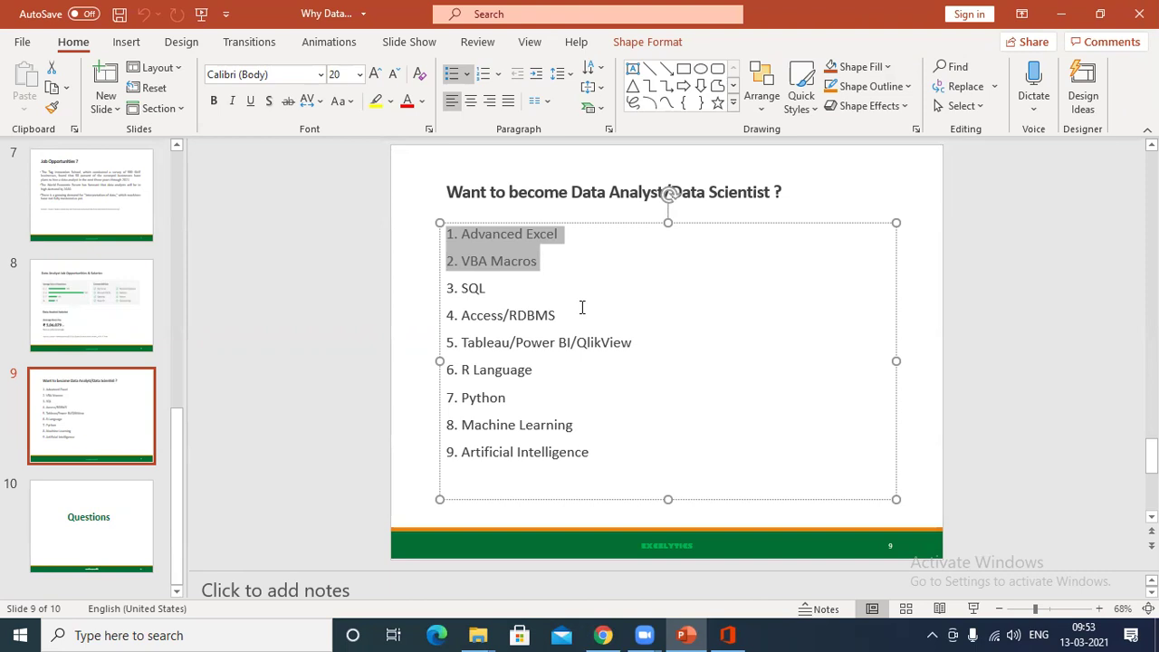
left_click(404, 341)
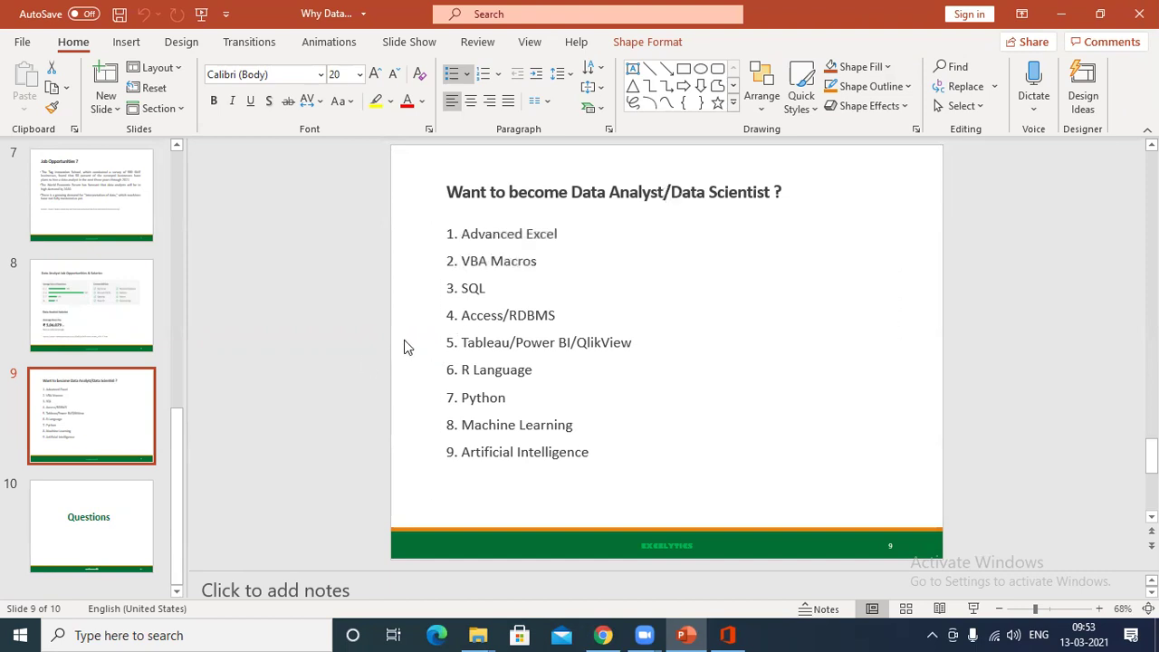
left_click_drag(569, 315, 432, 288)
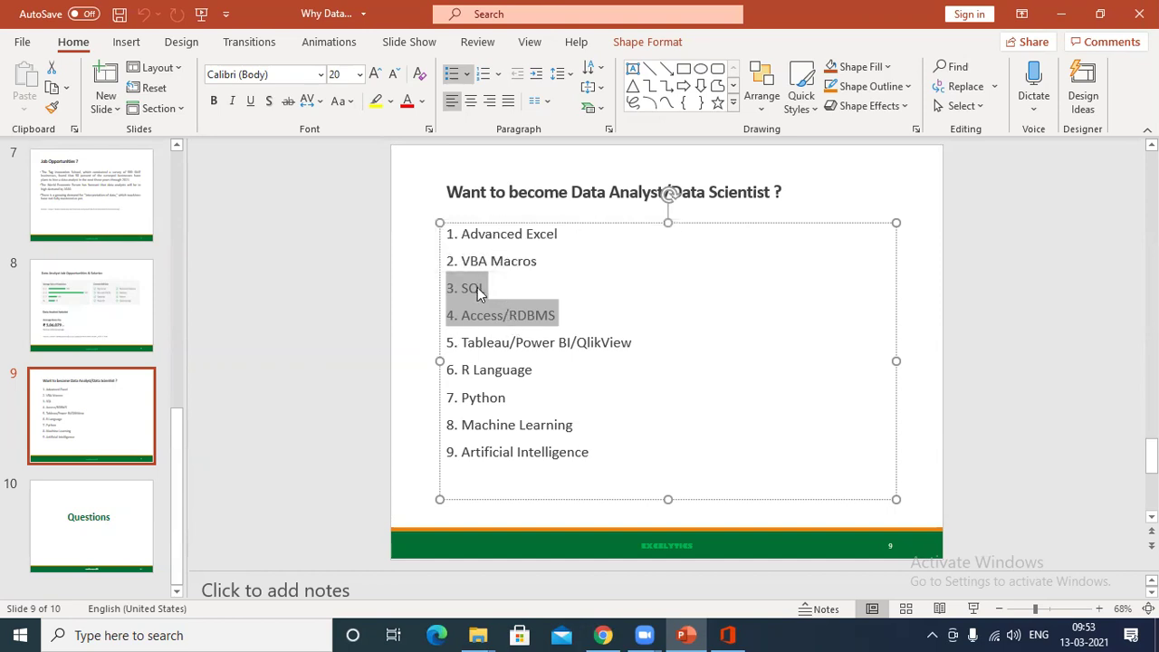
left_click(548, 257)
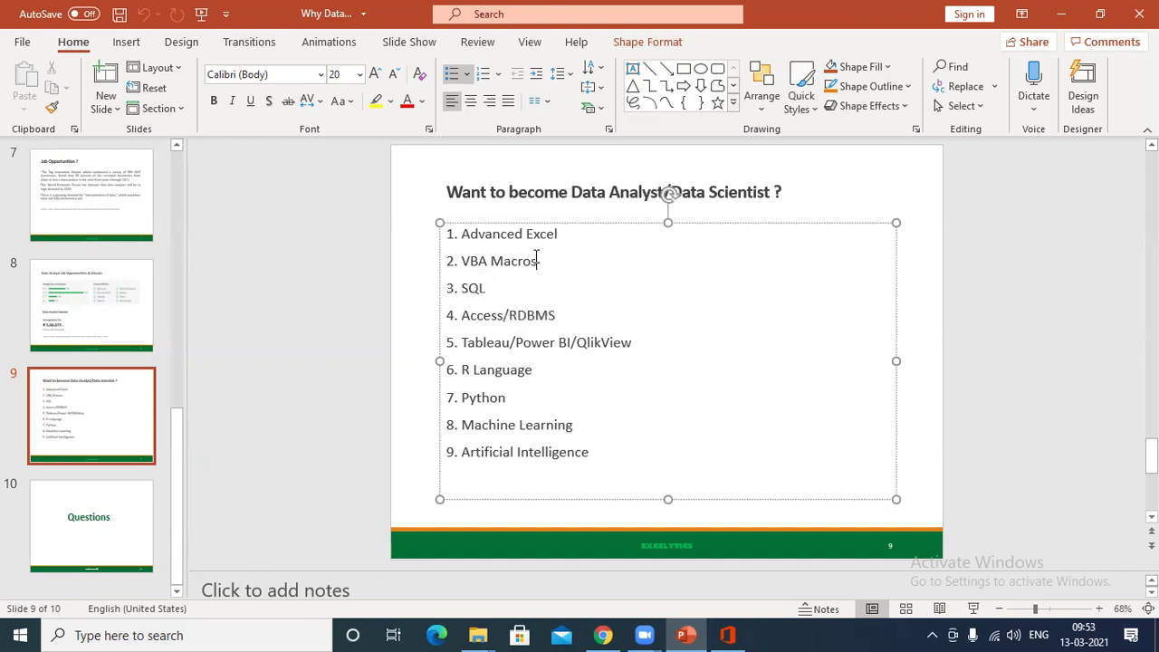
mouse_move(460, 234)
left_mouse_down()
mouse_move(559, 233)
mouse_move(445, 233)
left_mouse_up()
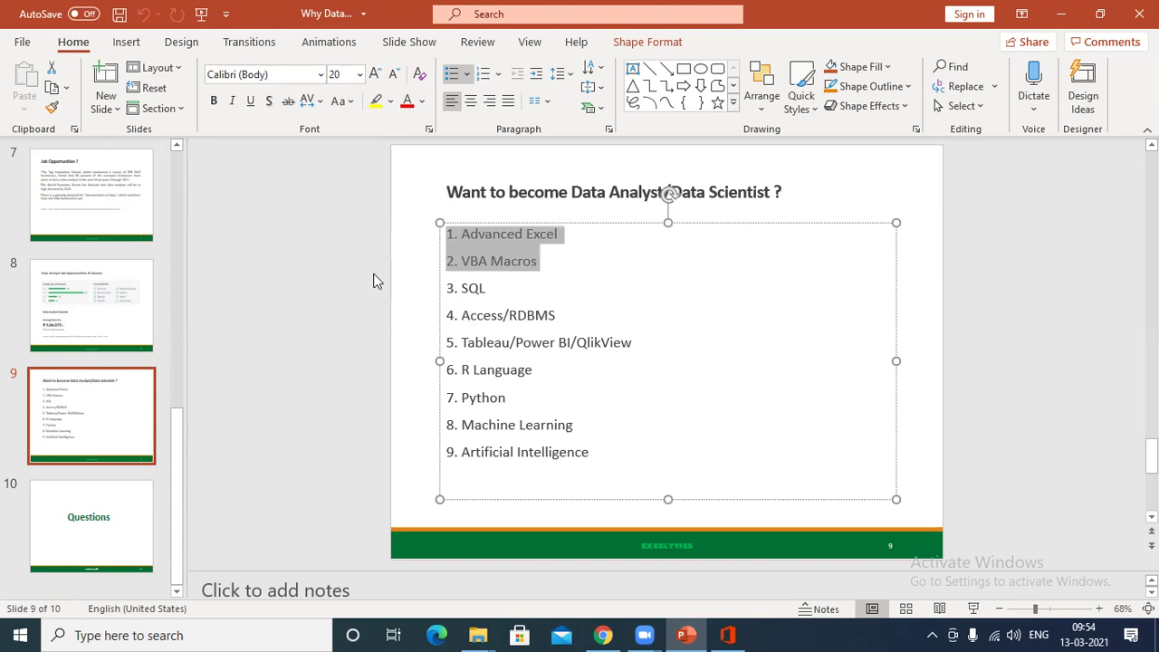
left_click(401, 268)
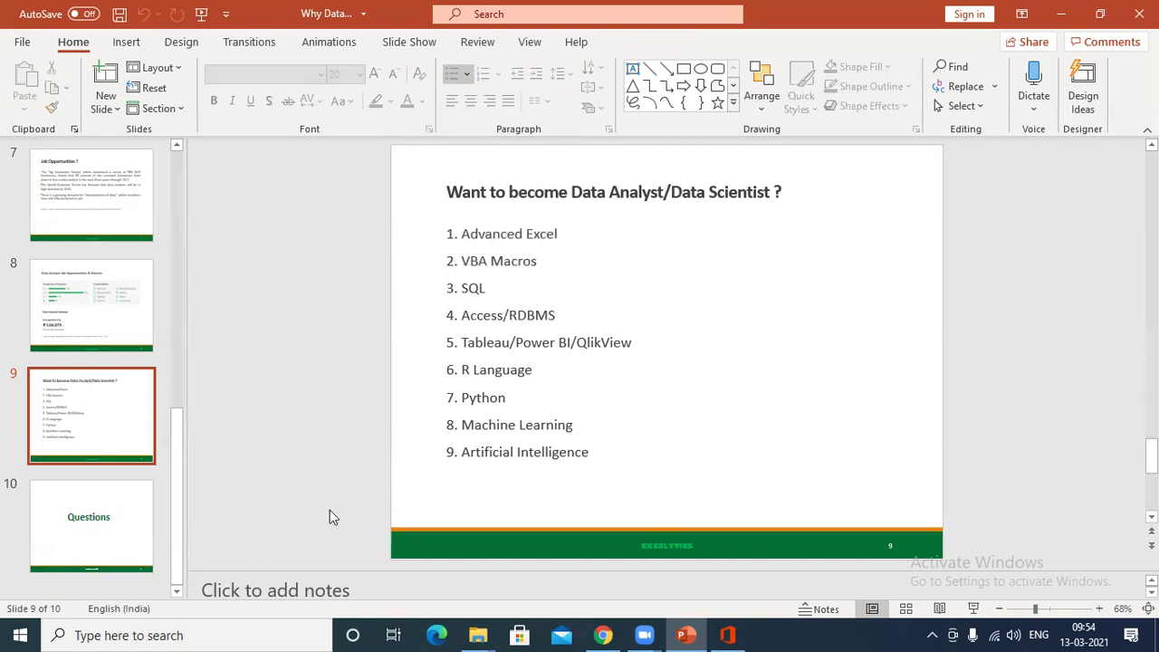
Step: Go to slide 10, the closing Questions slide
left_click(76, 534)
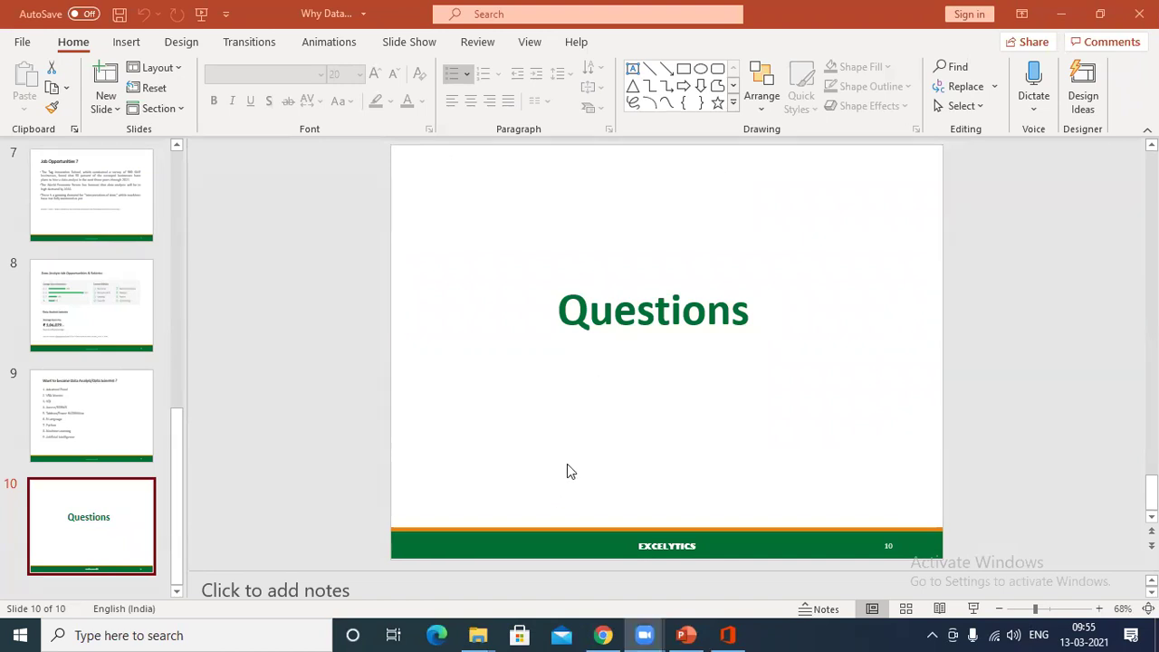
left_click(82, 436)
left_click_drag(561, 233, 444, 235)
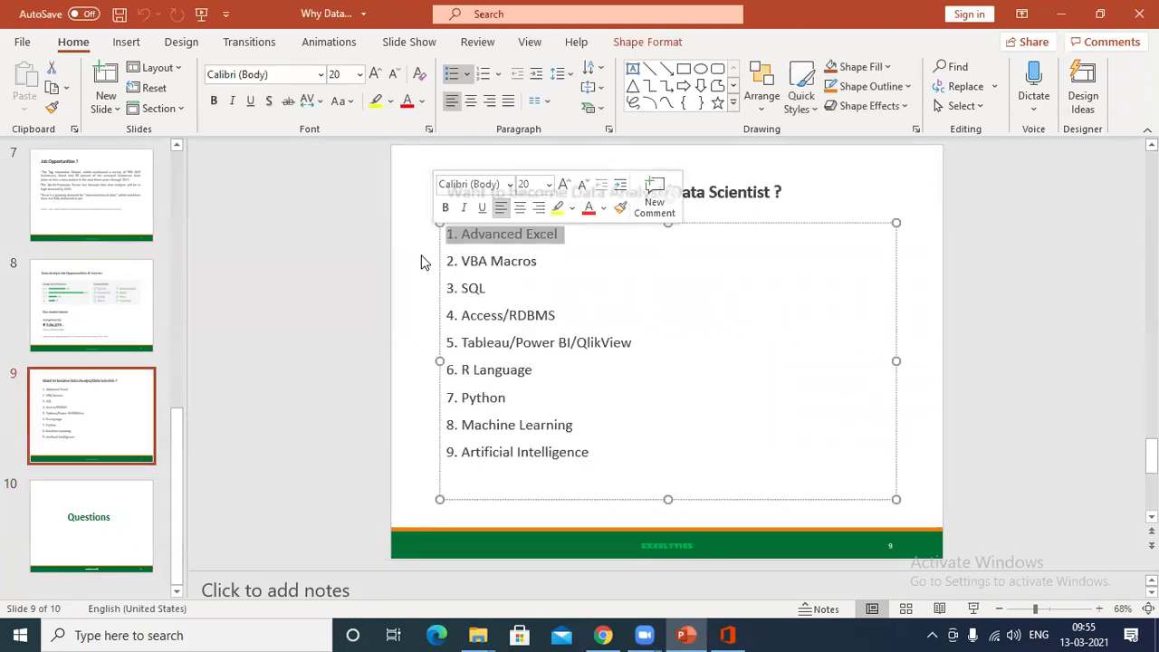
left_click_drag(542, 260, 411, 270)
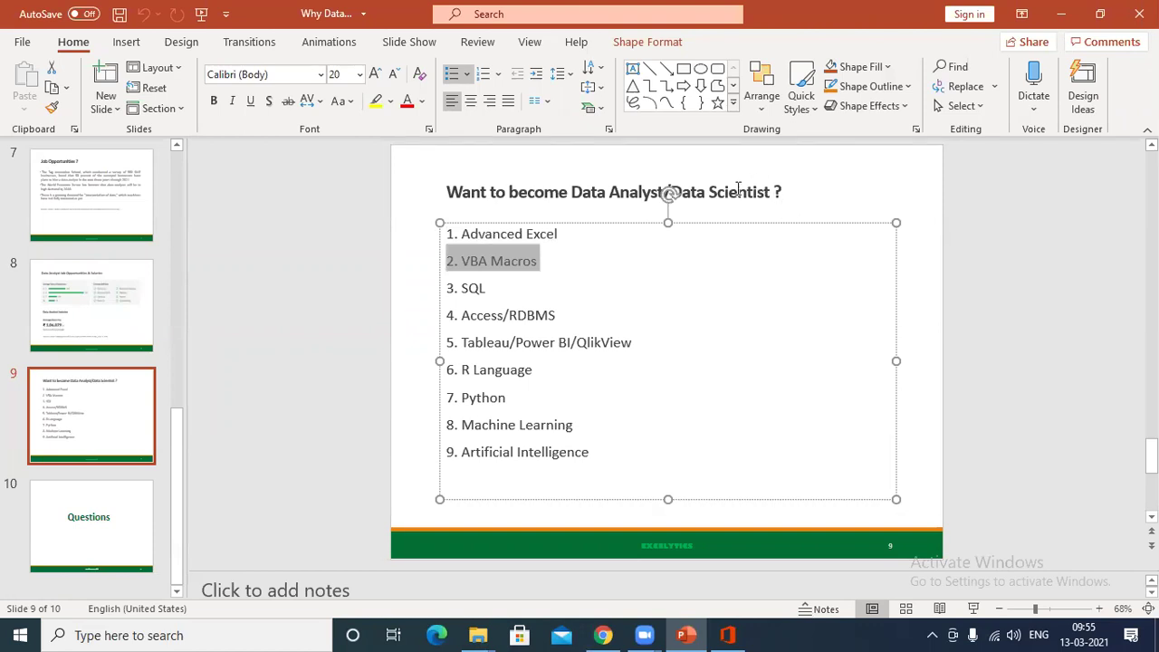
left_click(556, 261)
left_click(447, 237, "shift")
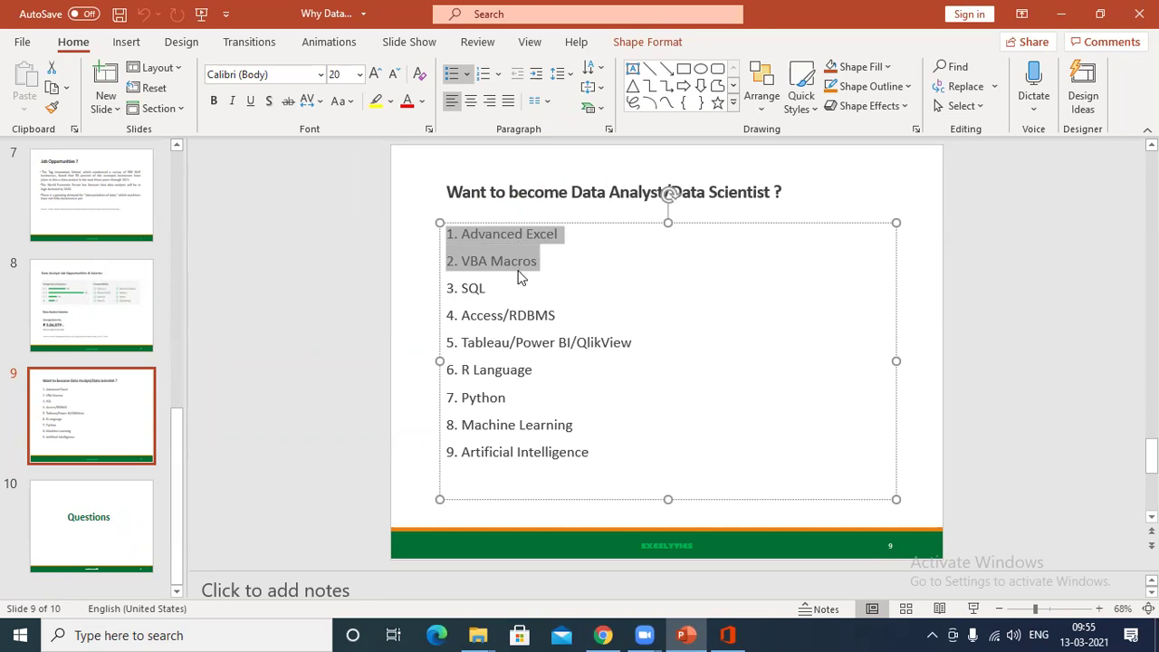
left_click(455, 288)
double_click(460, 288)
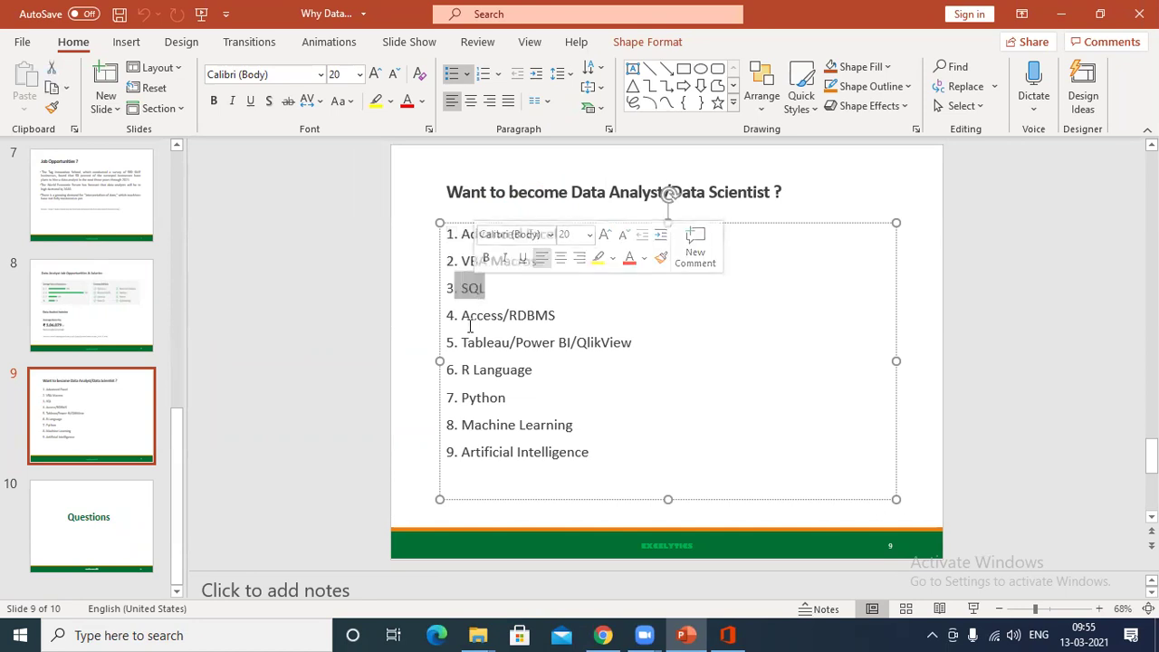
left_click_drag(462, 315, 555, 315)
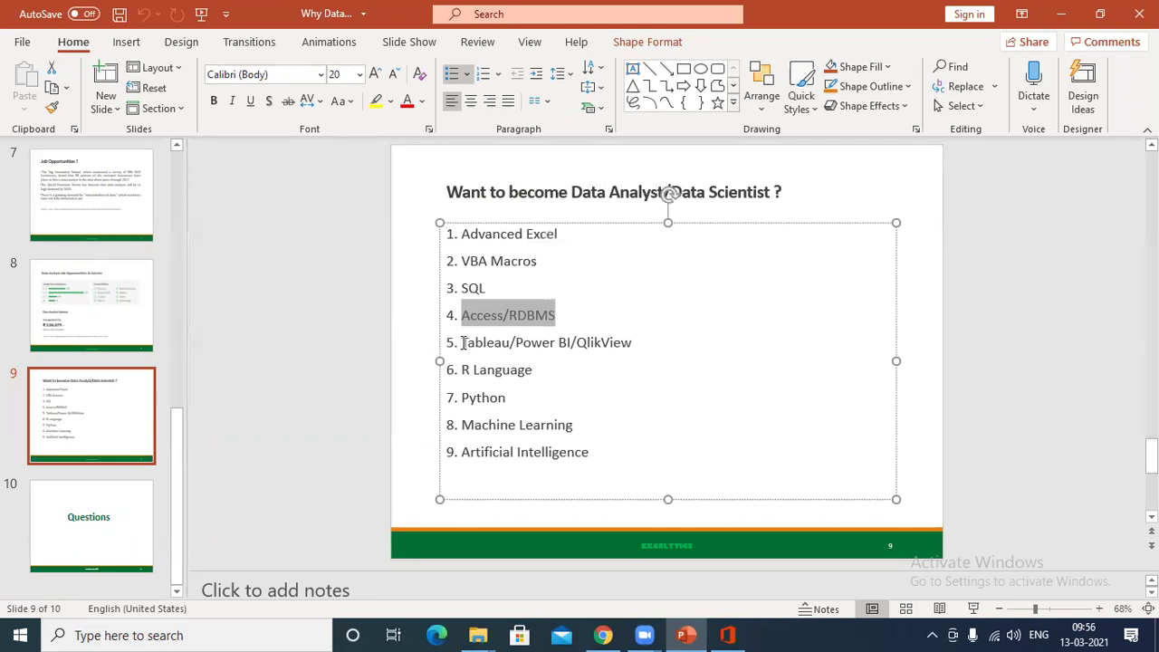
left_click_drag(457, 342, 632, 342)
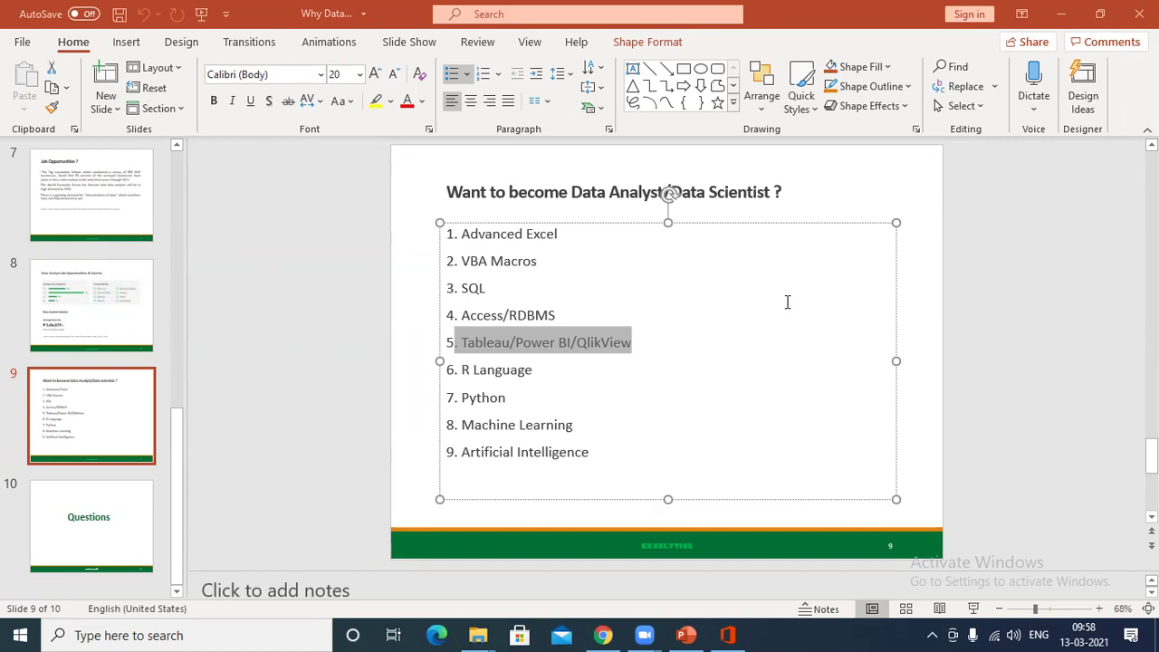
left_click(396, 301)
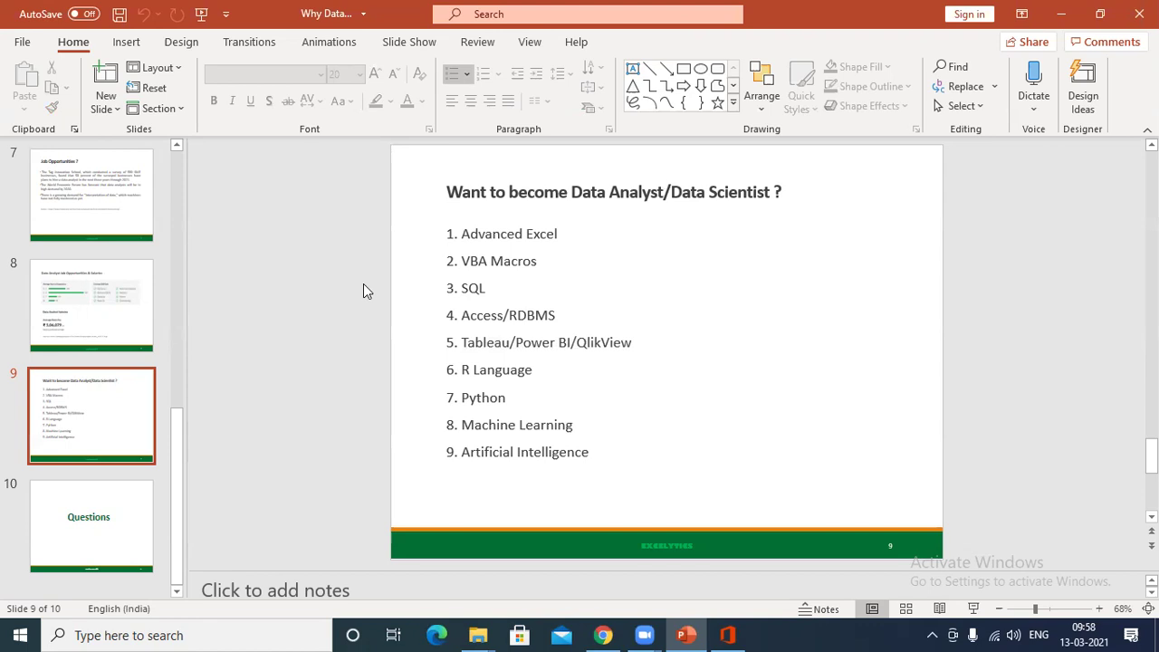
Step: Launch Excel by searching 'excel' in the Start menu and create a blank workbook, Book1
left_click(20, 634)
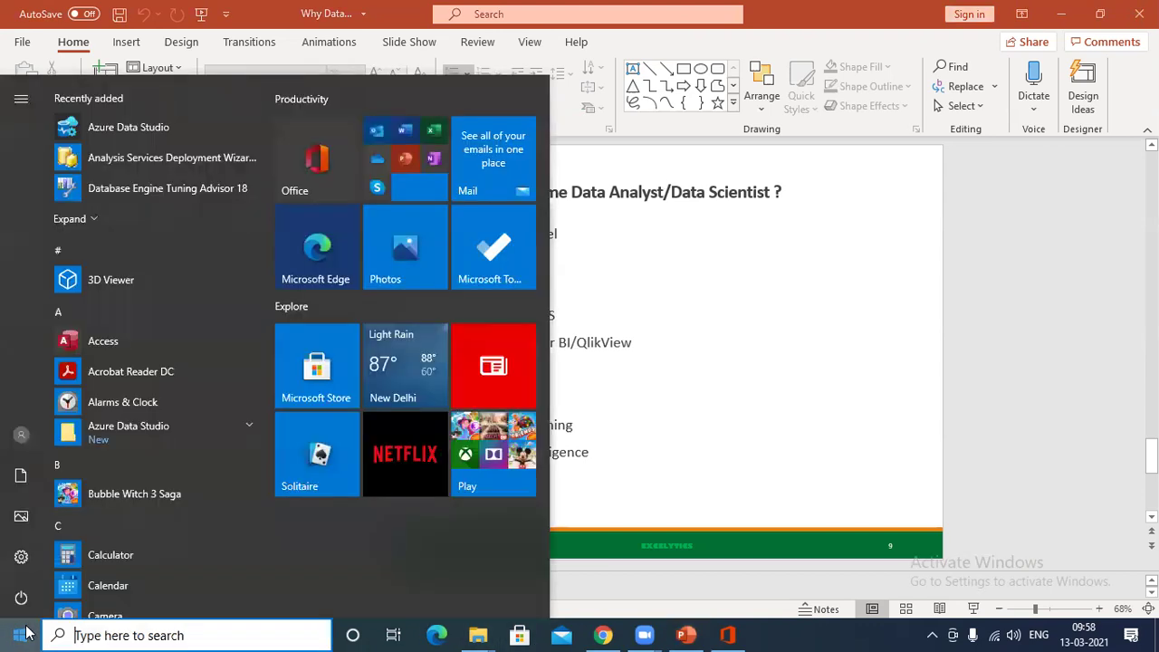
type("excel")
key("Return")
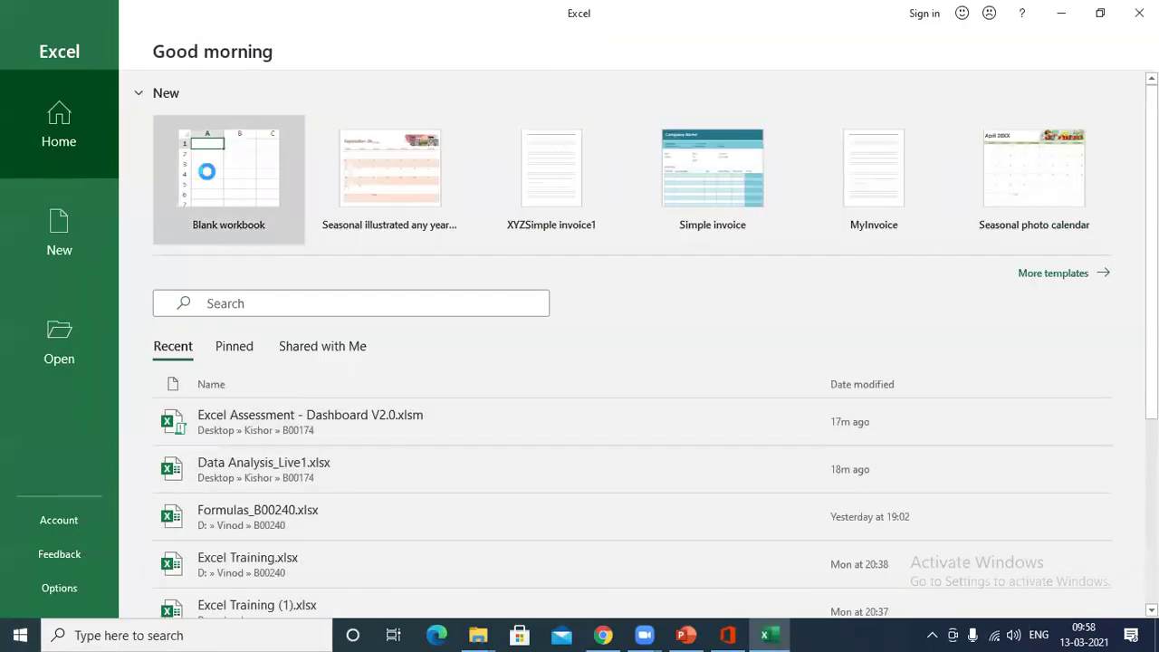
left_click(207, 171)
left_click(371, 194)
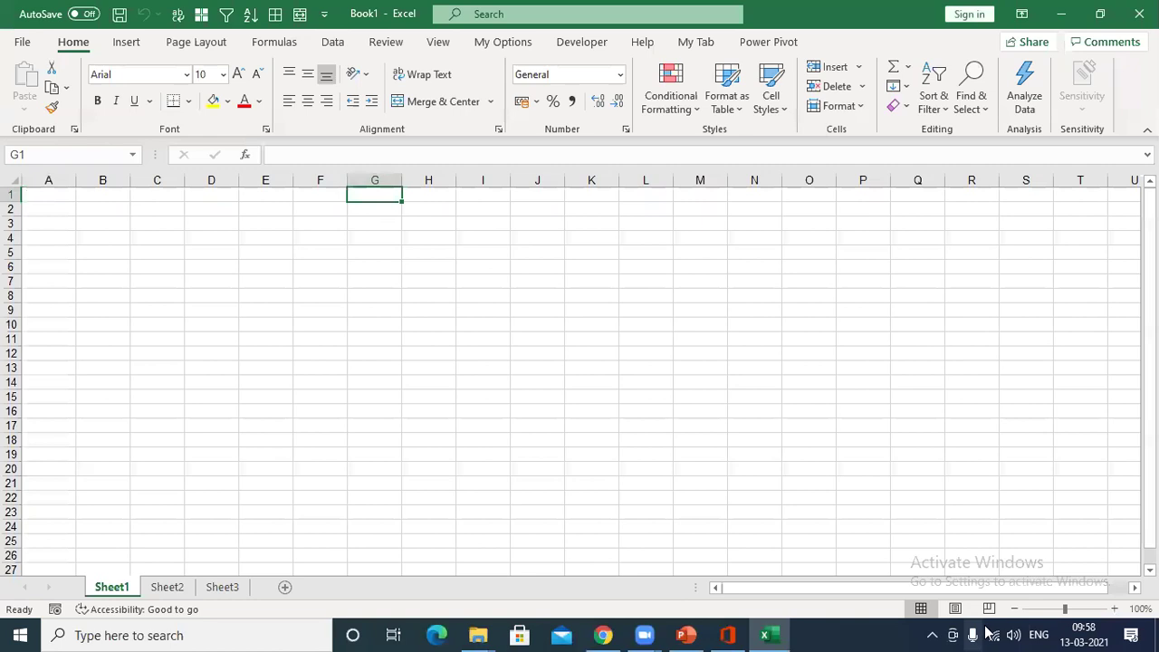
Step: Dismiss the volume flyout and zoom the Book1 sheet from 100% to 130%
left_click(1013, 634)
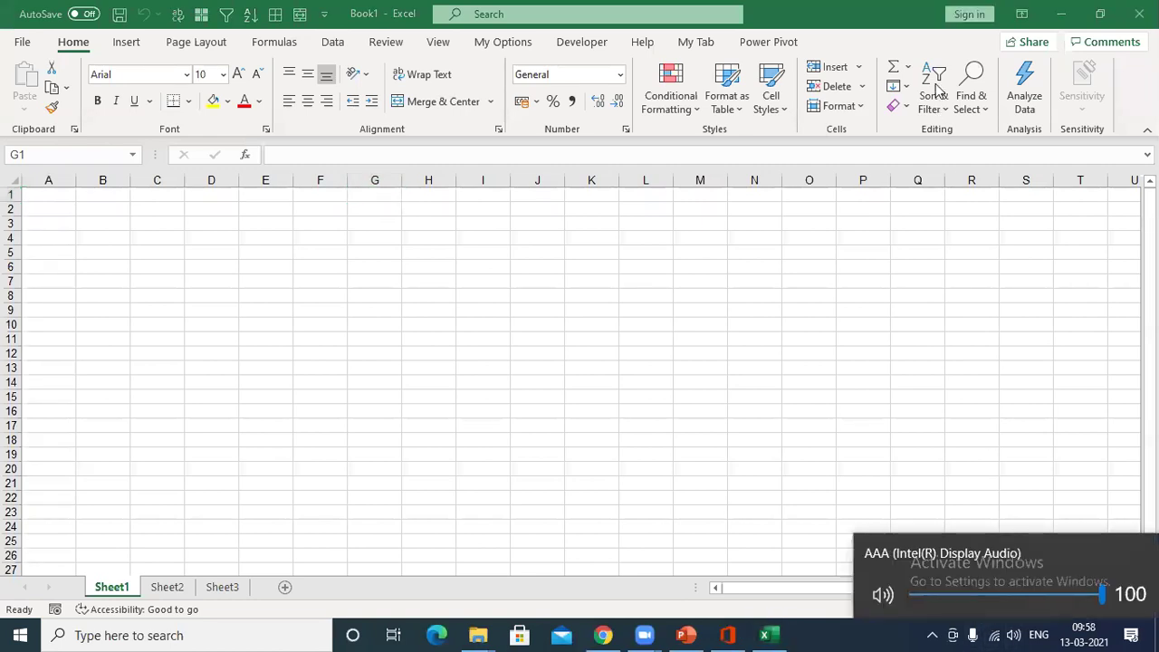
key("Escape")
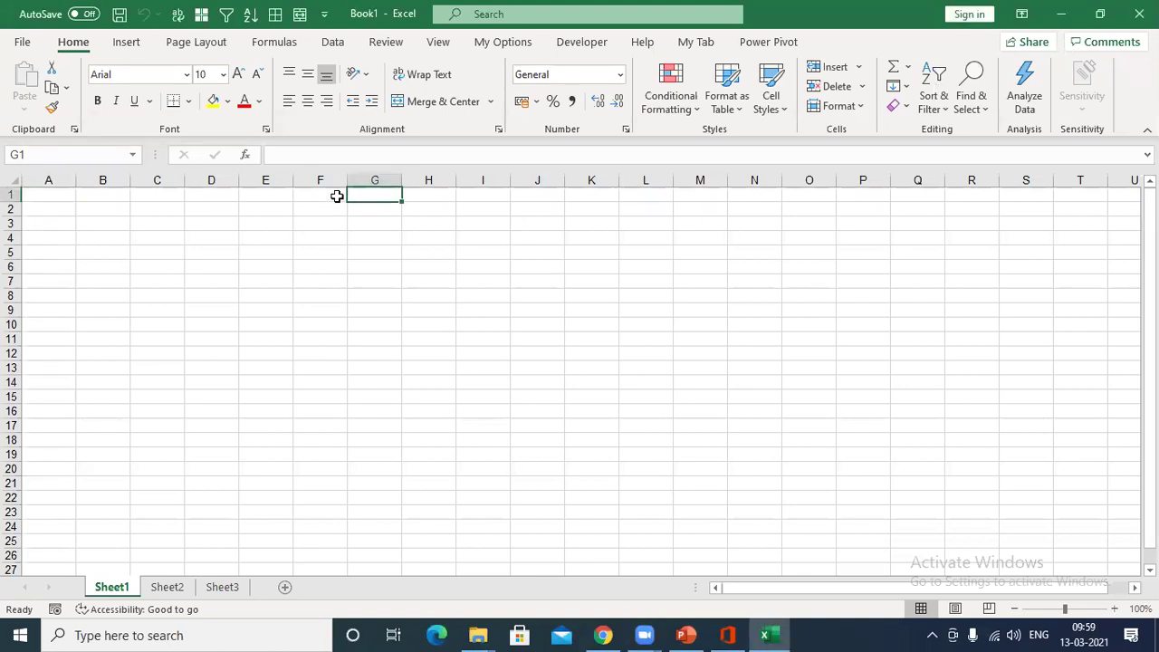
scroll(337, 198, "up", 1, "ctrl")
scroll(339, 206, "up", 1, "ctrl")
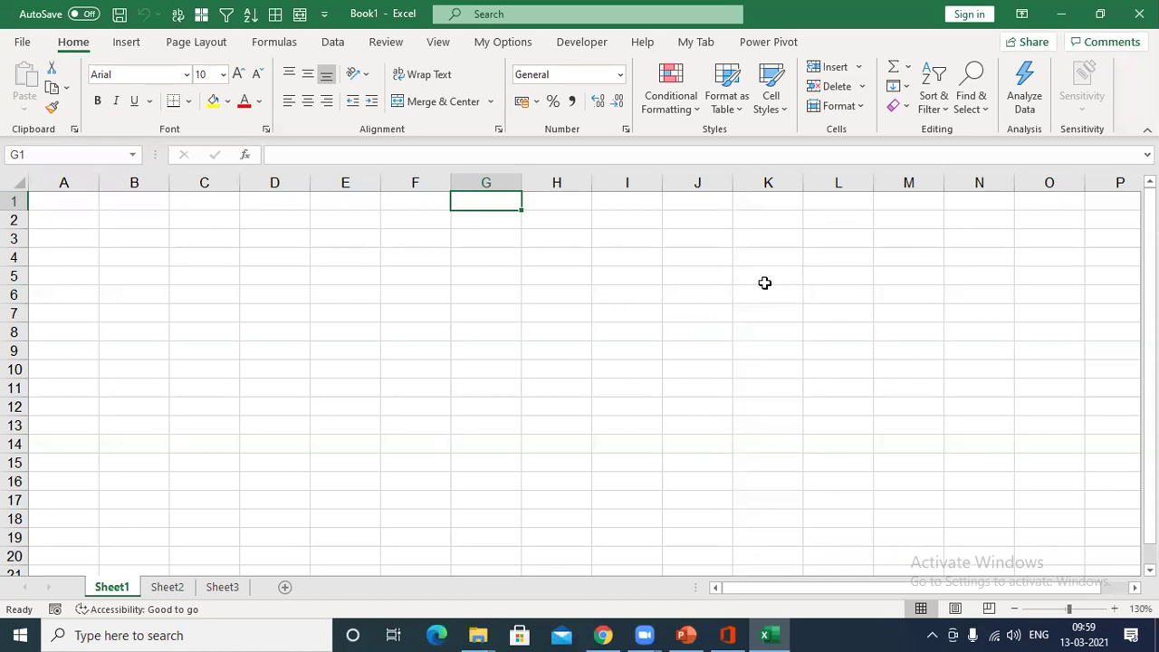
Step: Enter BASIC in F1 and ADVANCED in G1
left_click(428, 196)
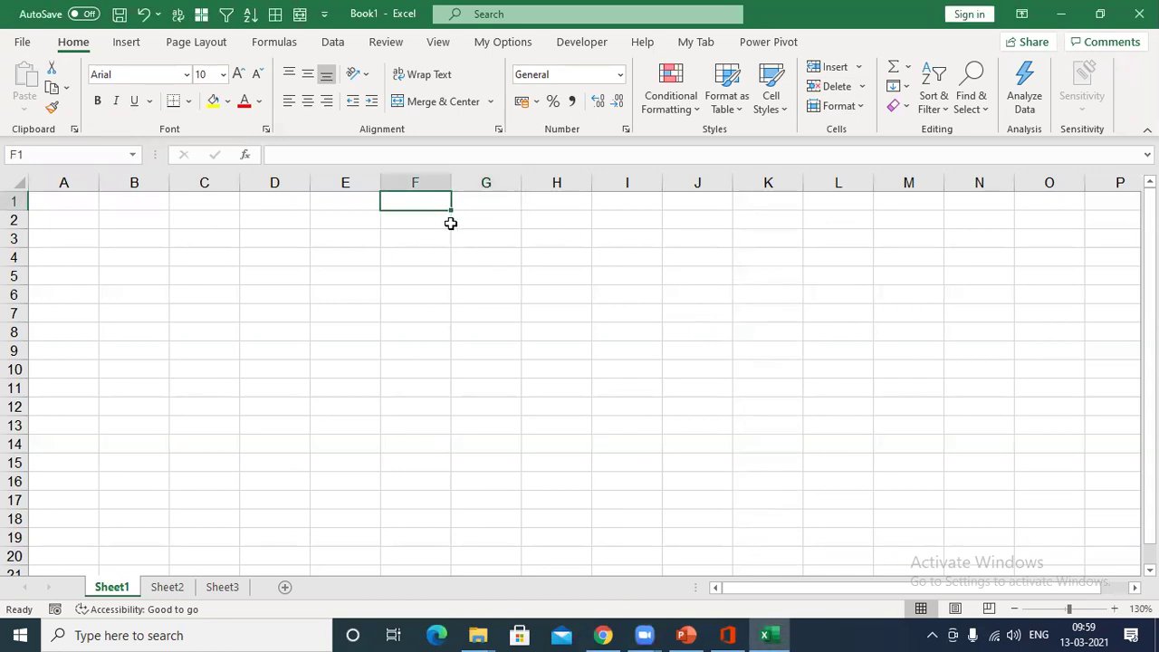
type("BASIC")
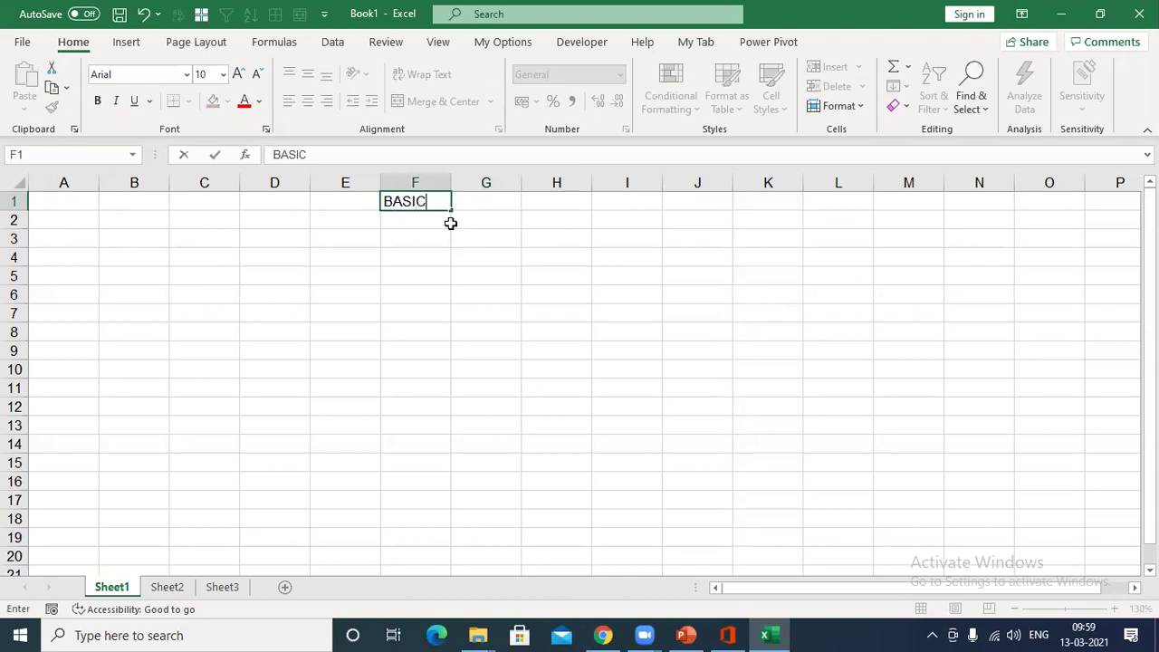
key("Tab")
type("ADVANCED")
key("Return")
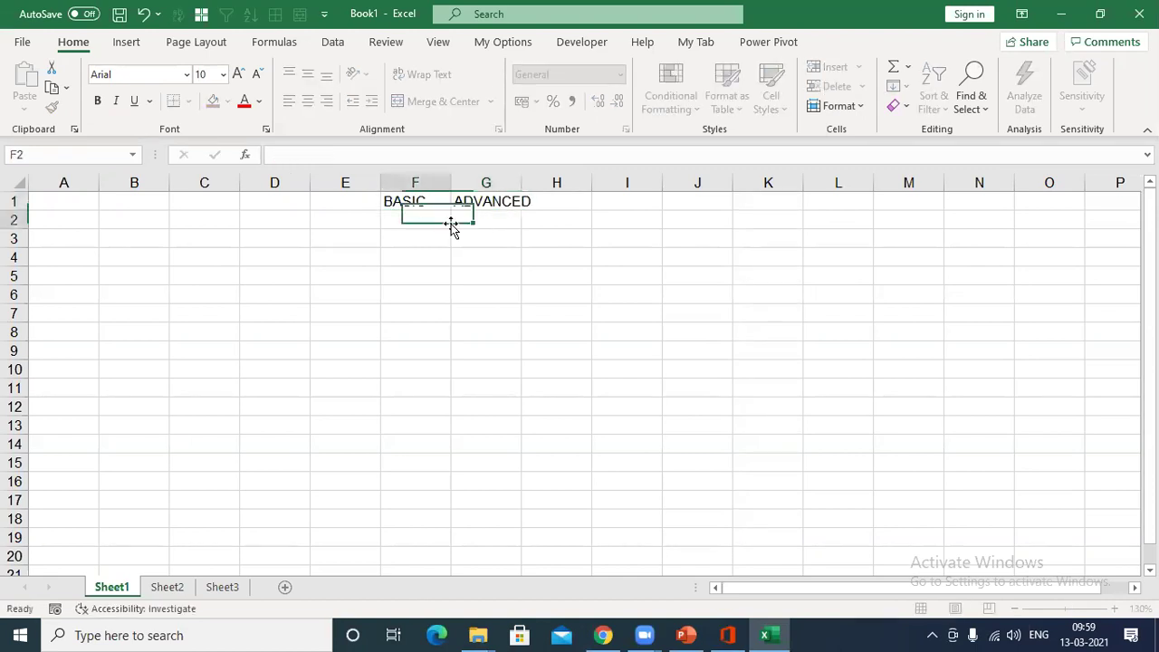
Step: Widen columns F and G to fit the BASIC and ADVANCED headings
left_click_drag(523, 183, 556, 183)
left_click_drag(450, 185, 501, 184)
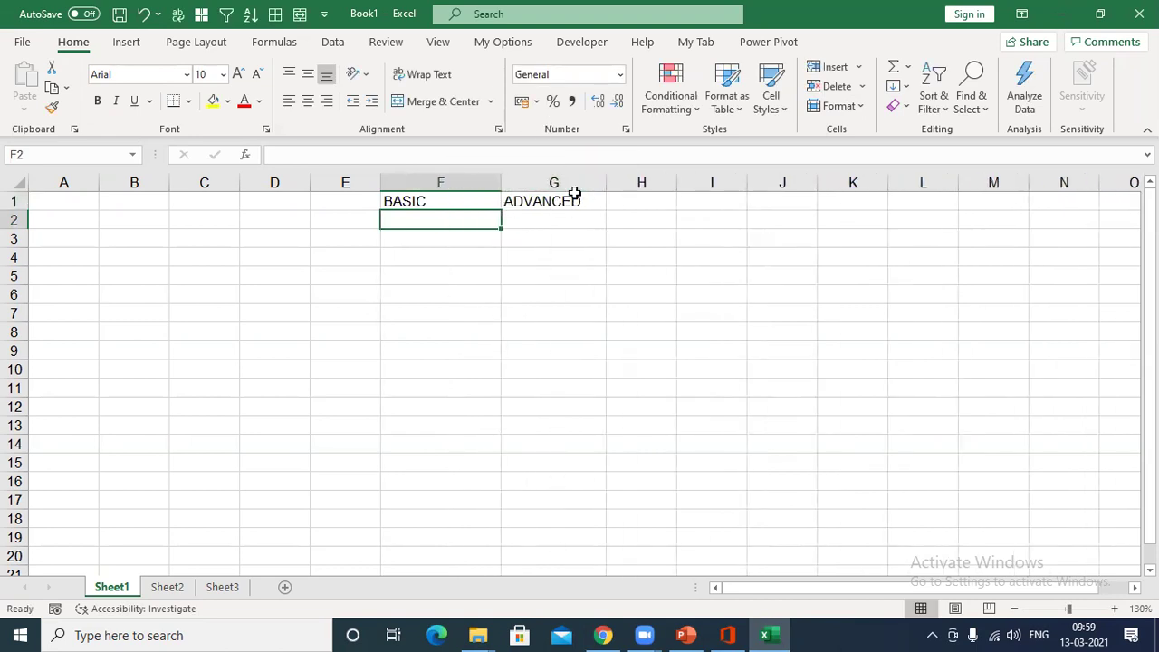
left_click_drag(606, 183, 619, 183)
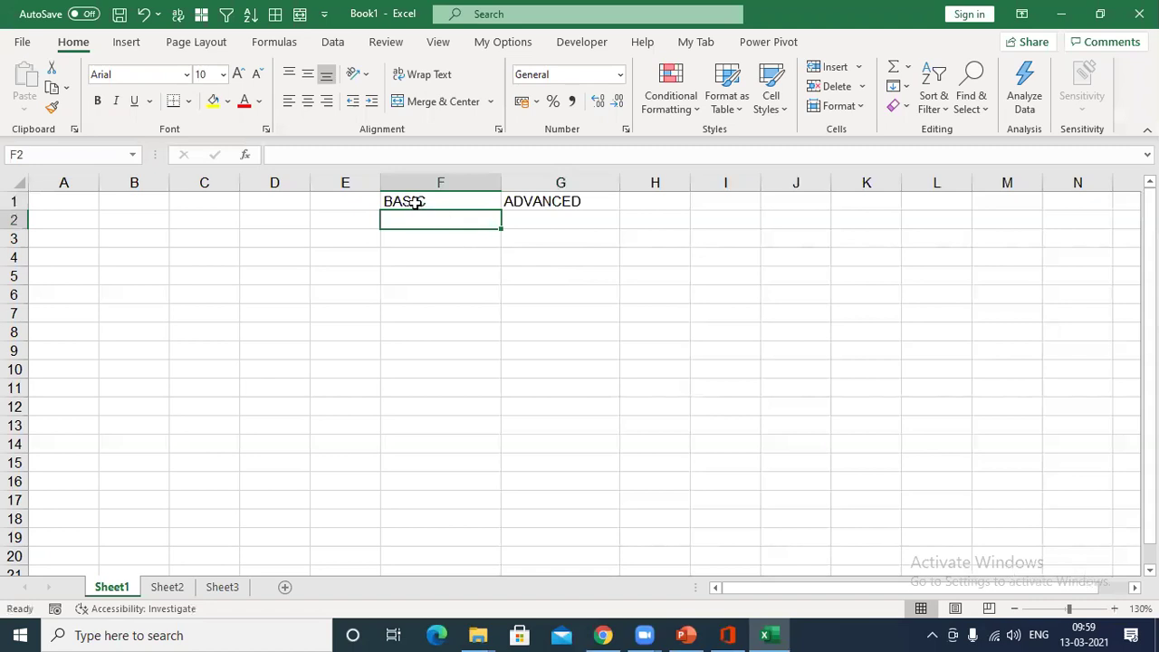
Step: Center and bold the headings in F1:G1
left_click_drag(416, 200, 543, 200)
left_click(308, 101)
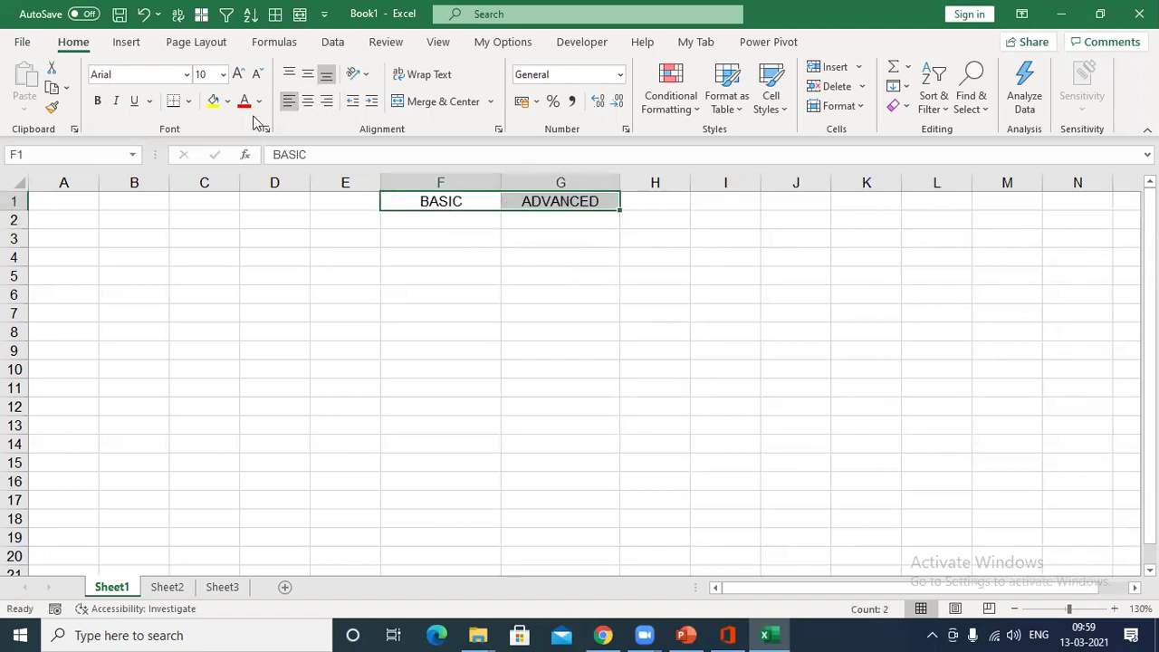
left_click(97, 101)
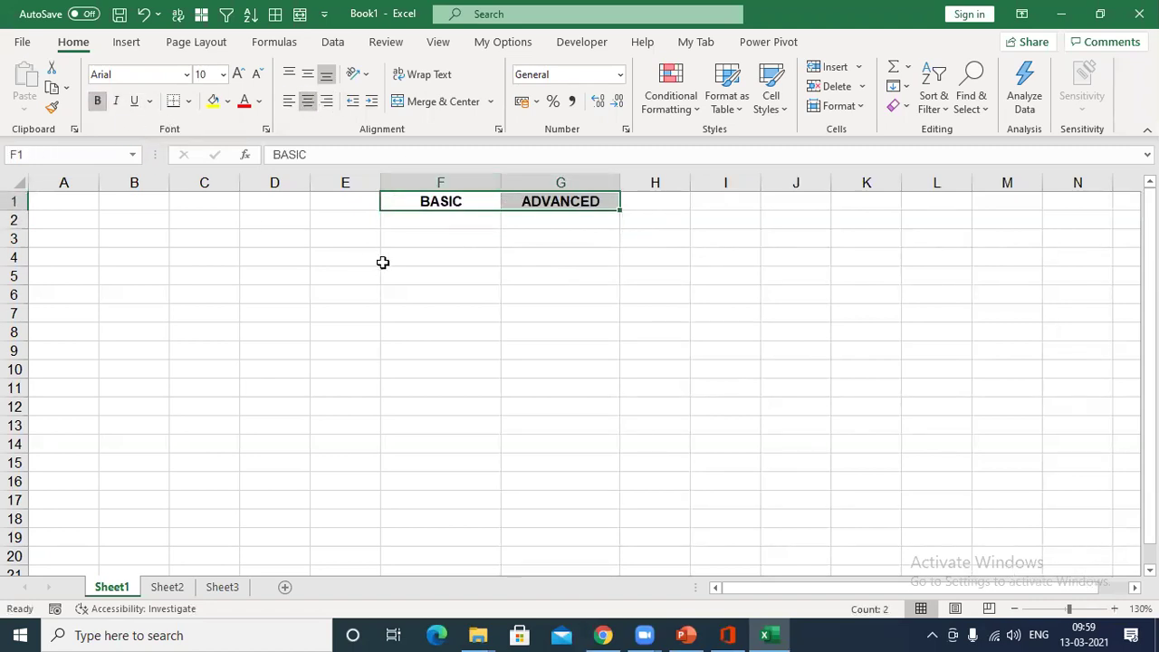
left_click(423, 222)
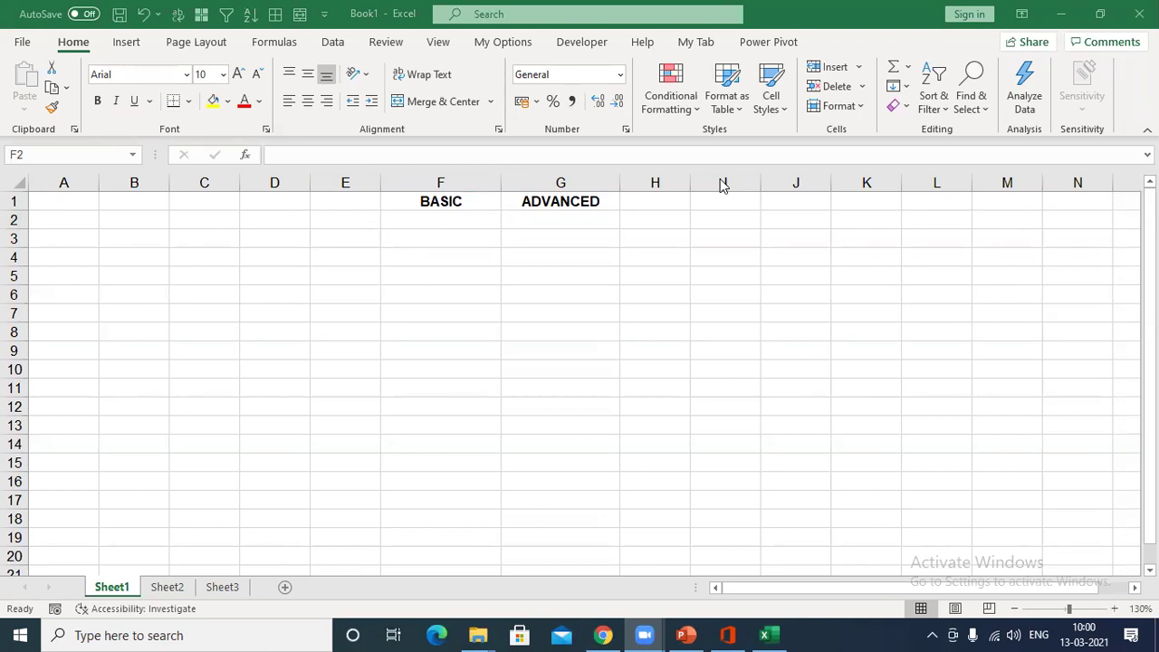
Step: List OPEN, SAVE and PRINT in F2:F4 under BASIC
left_click(438, 220)
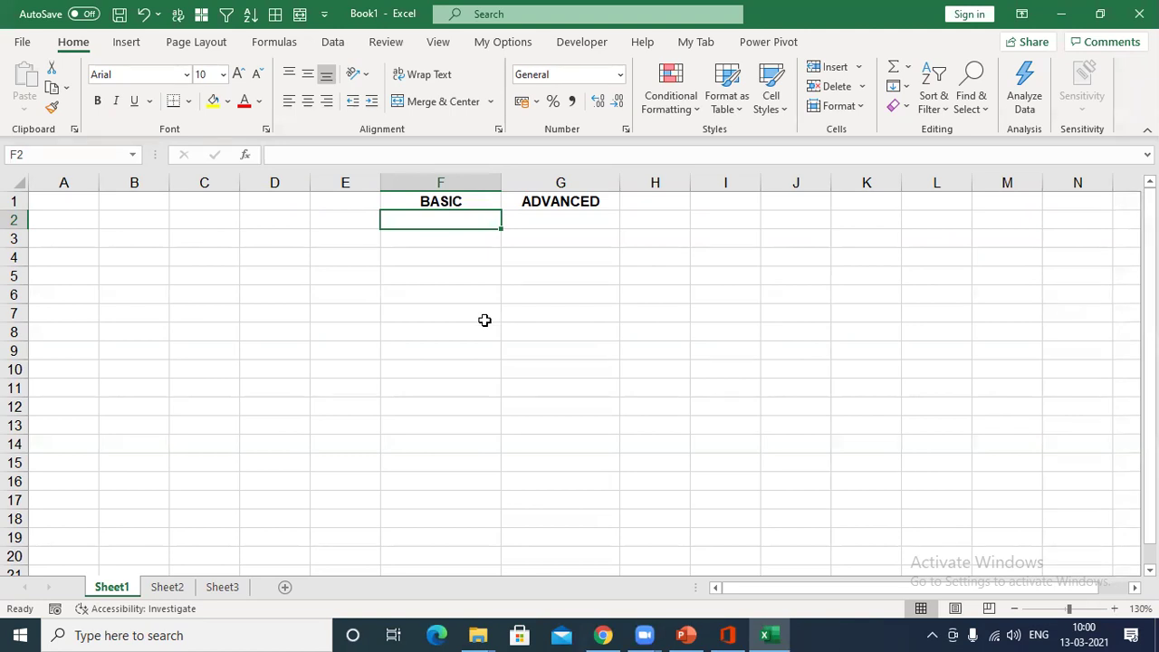
type("OPEN")
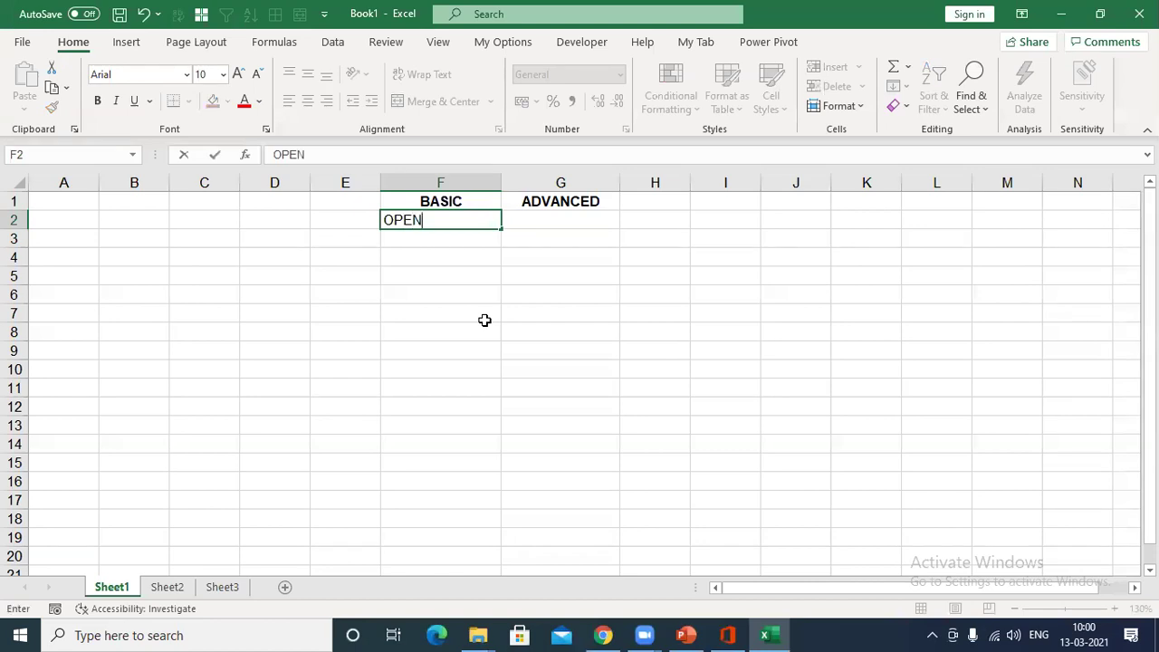
key("Return")
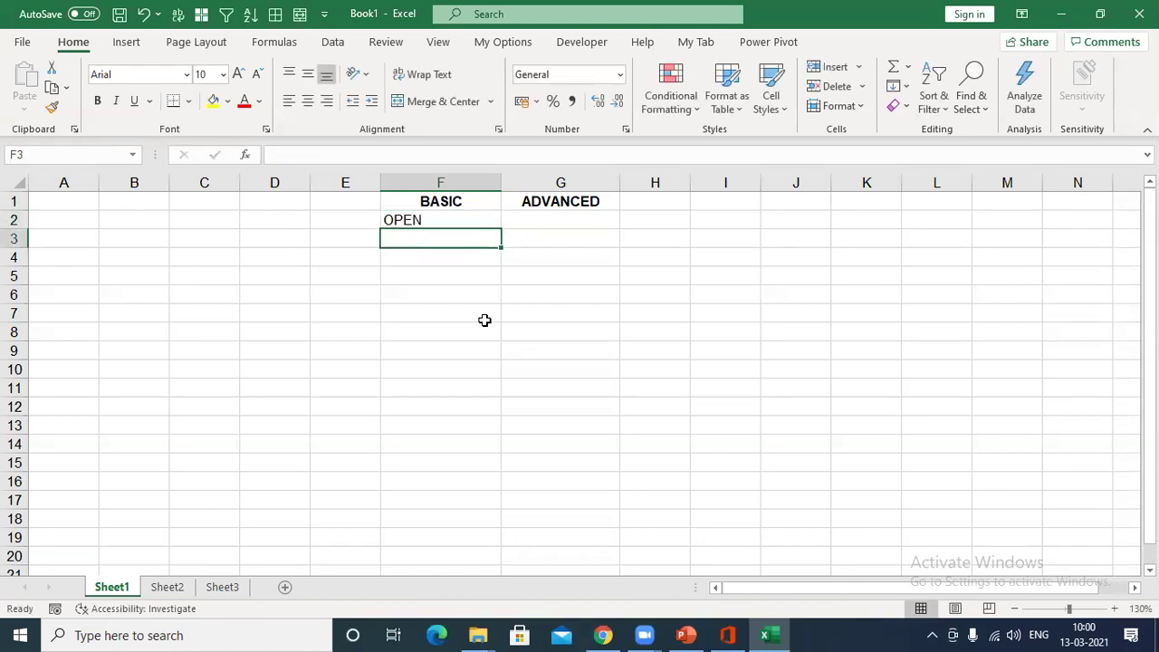
type("SAVE")
key("Return")
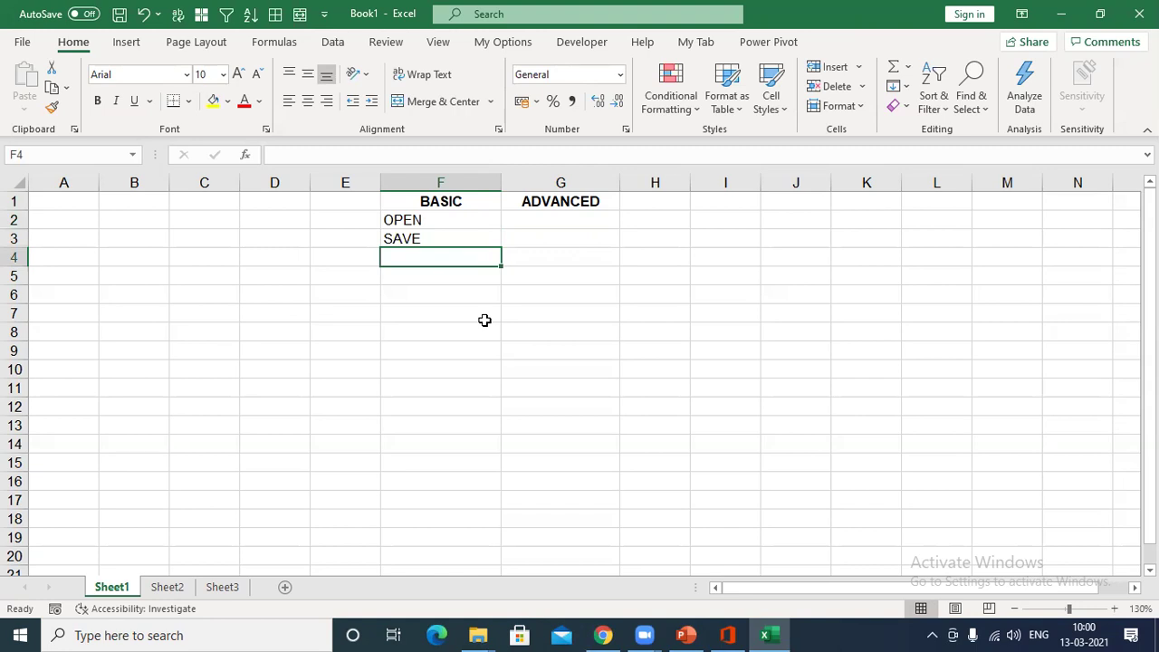
type("PRI")
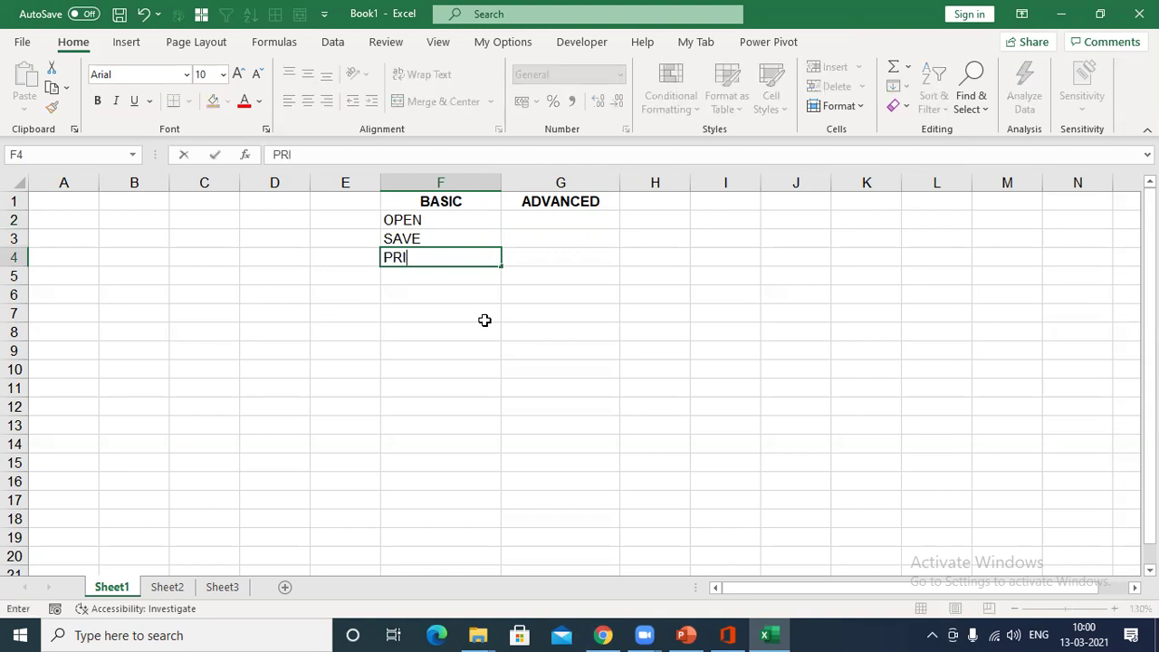
type("NT")
key("Return")
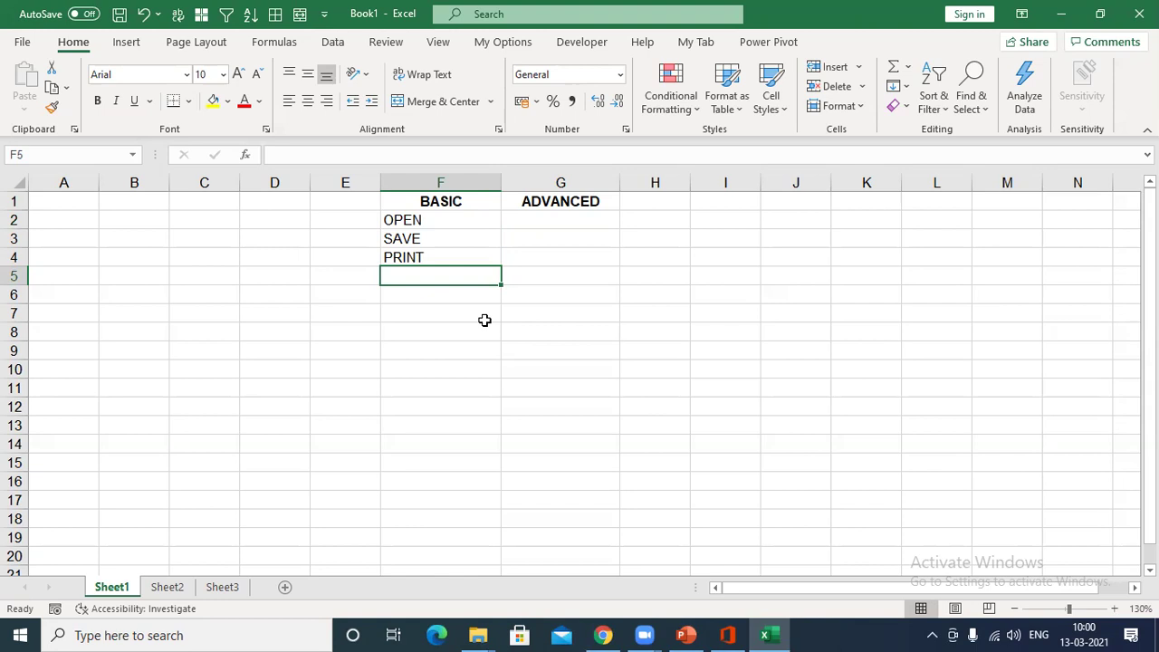
Step: Add SAVEAS in F5 and SUM in F6, copying SUM across to G6
type("SAVE")
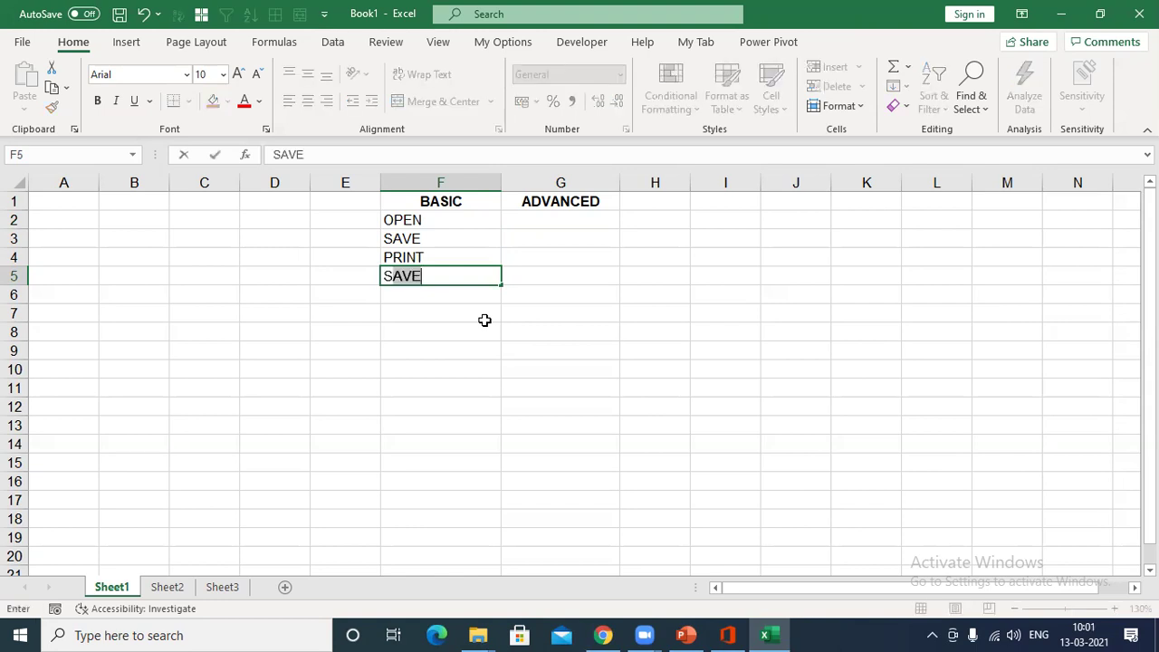
type("AS")
key("Tab")
type("SAVEAS")
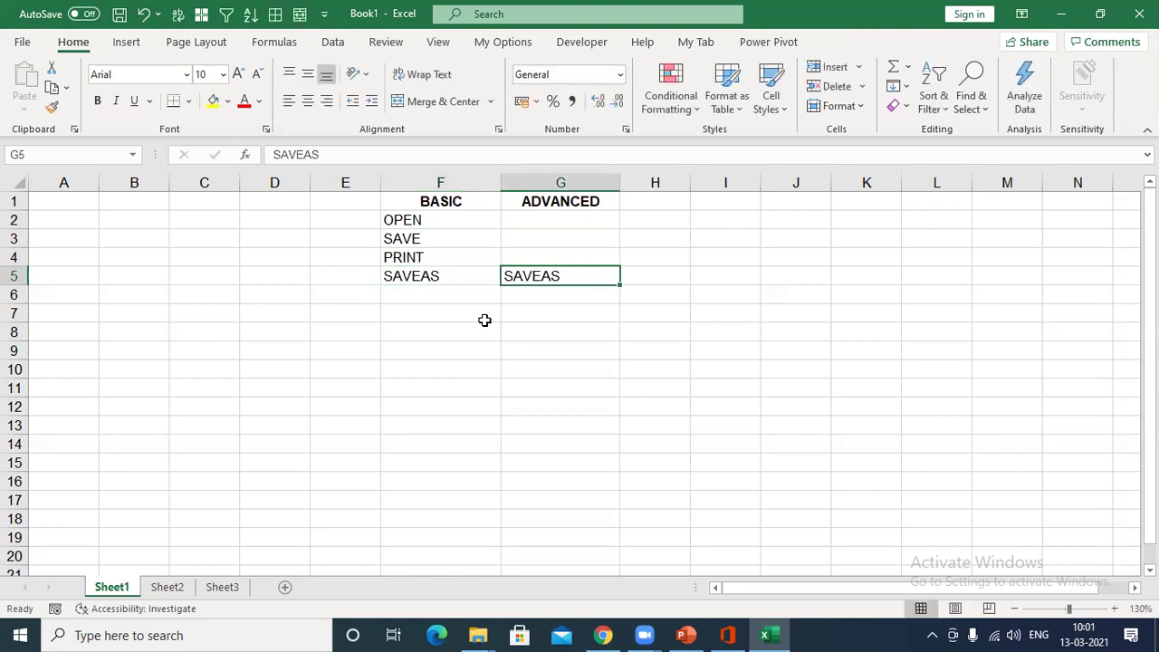
key("Return")
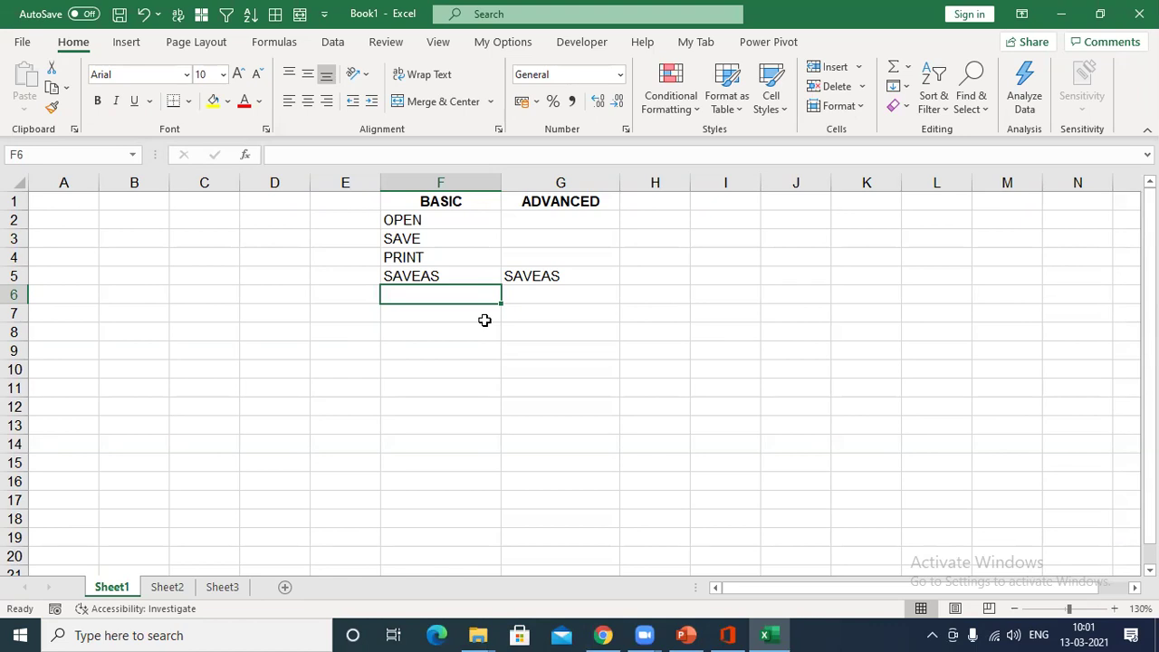
type("SUM")
key("Tab")
key("ctrl+r")
Step: Add AVERAGE in F7 under BASIC, then VLOOKUP in G8 and HLOOKUP in G9 under ADVANCED
left_click(484, 321)
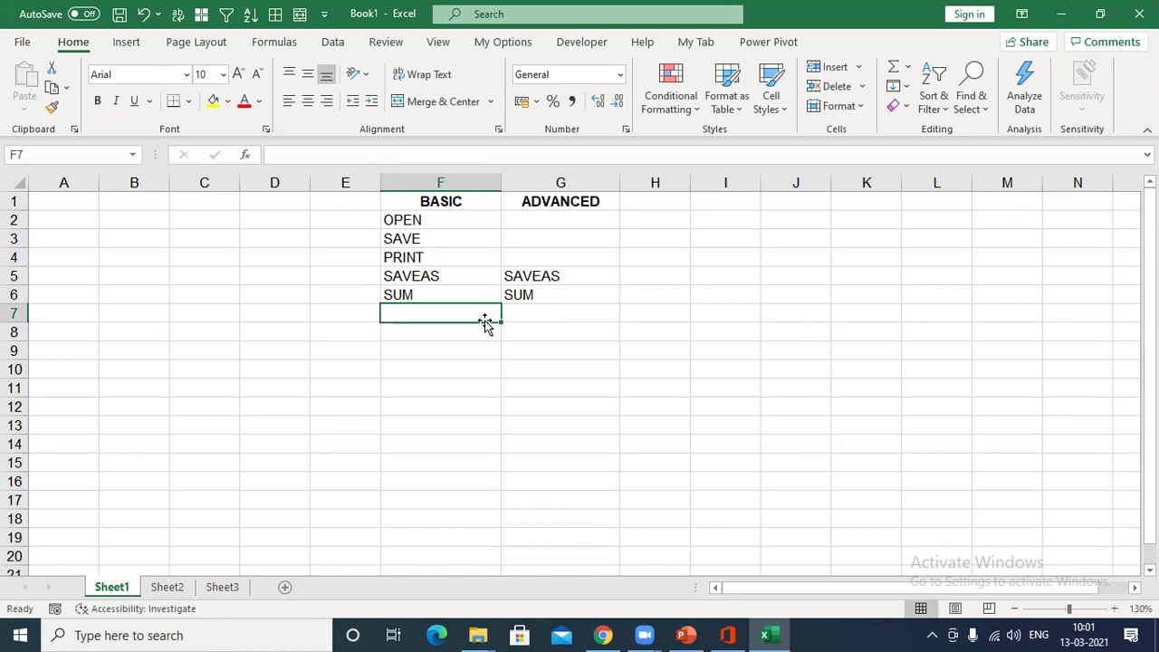
type("AVER")
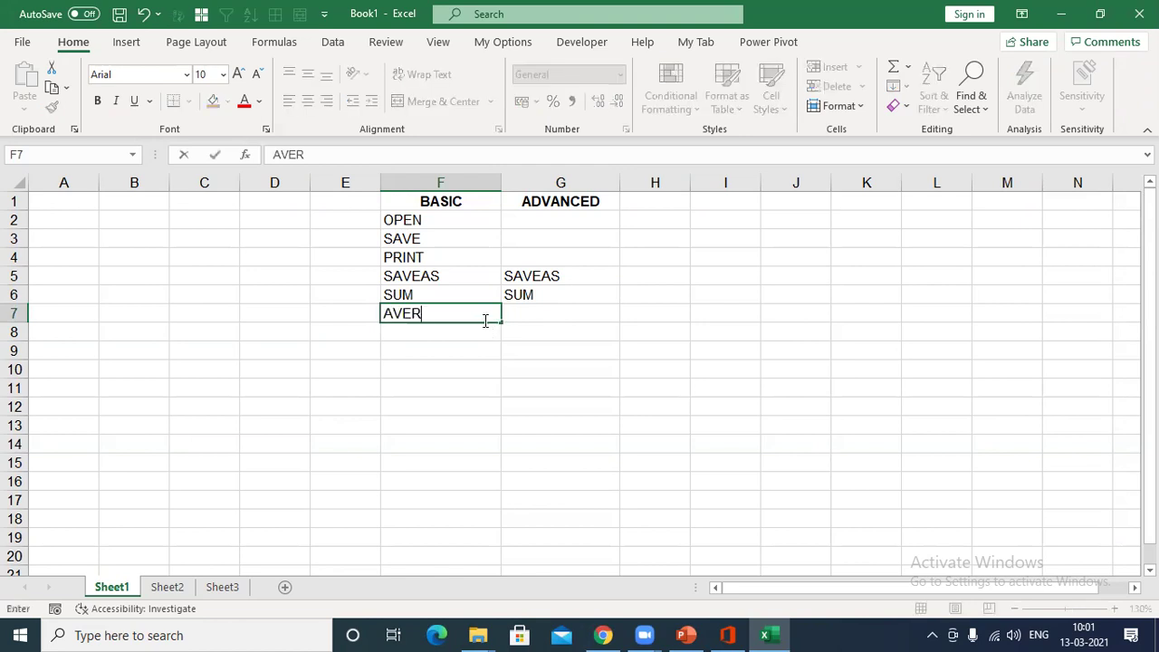
type("AGE")
key("Return")
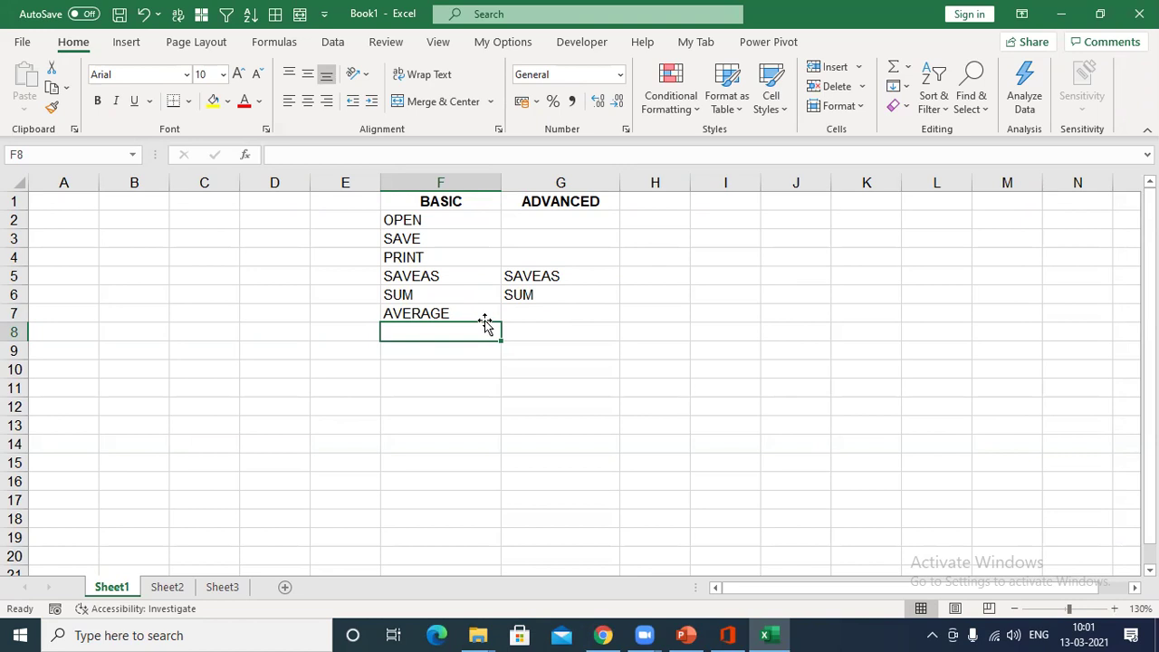
key("Right")
type("VLOOKUP")
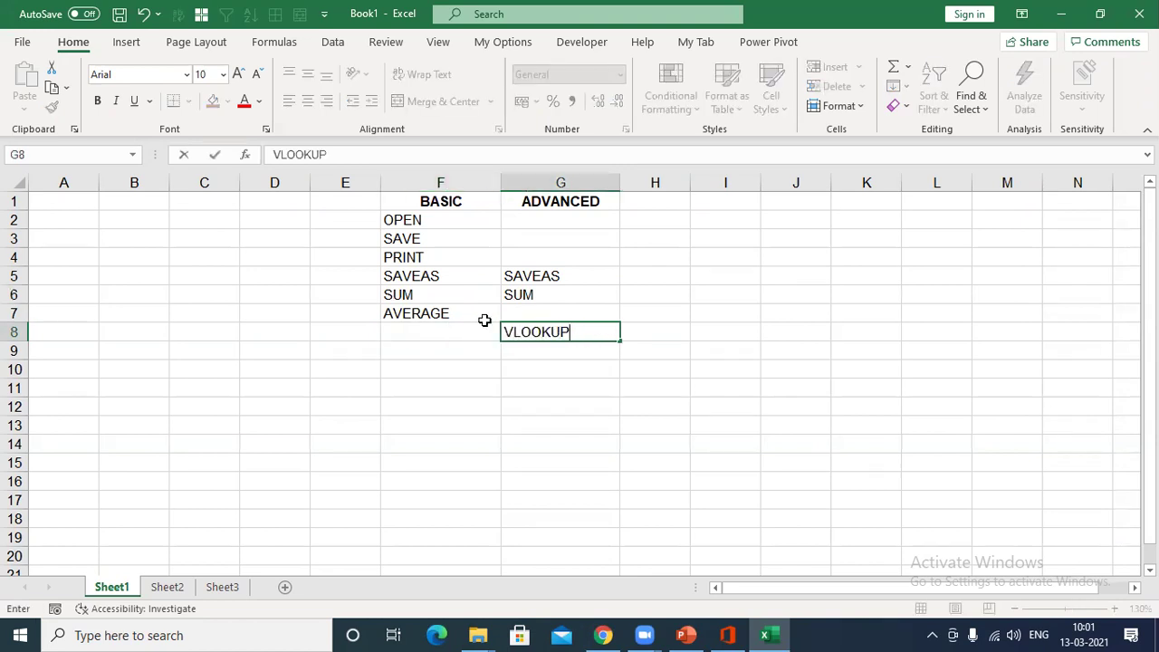
key("Return")
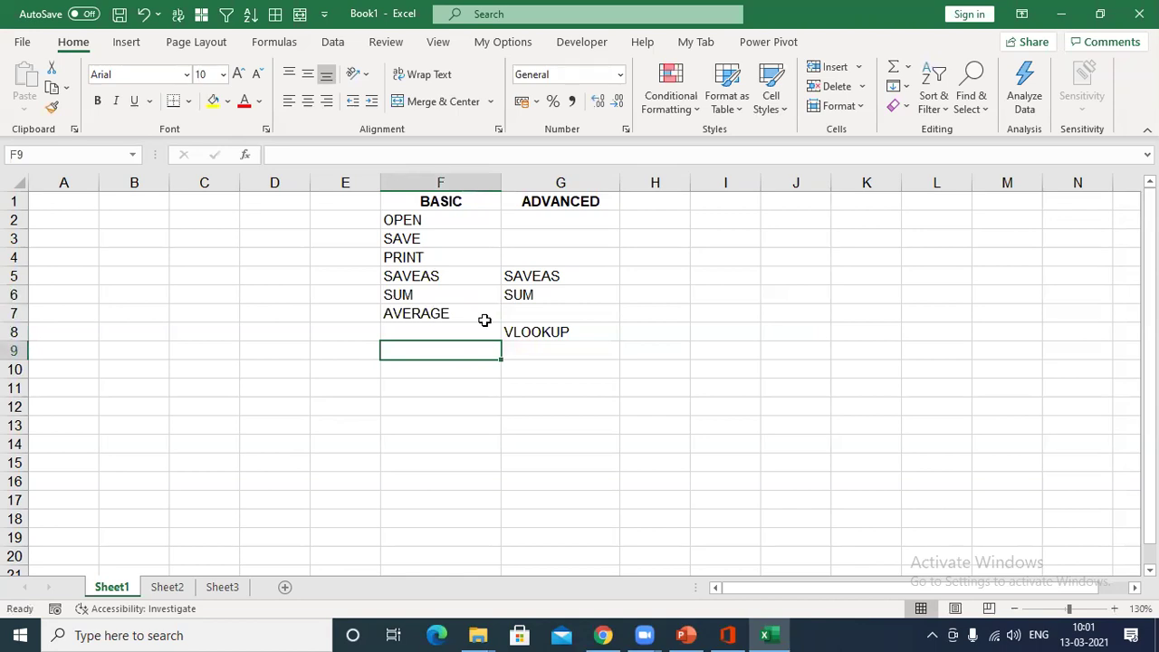
key("Right")
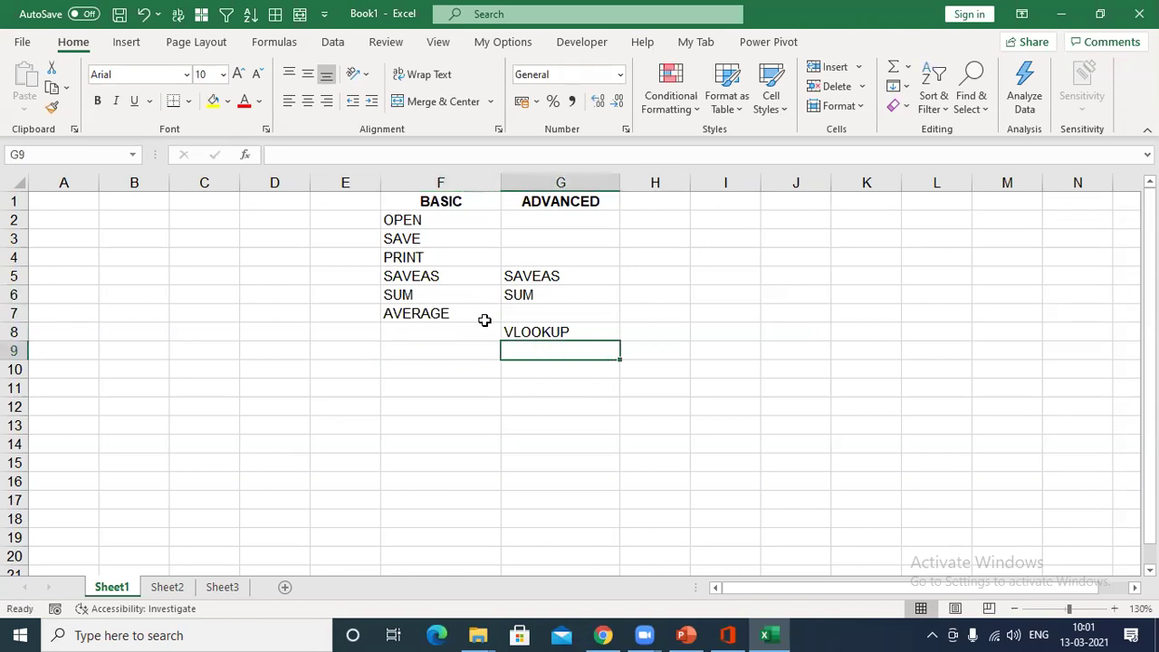
type("HLOOKUP")
key("Return")
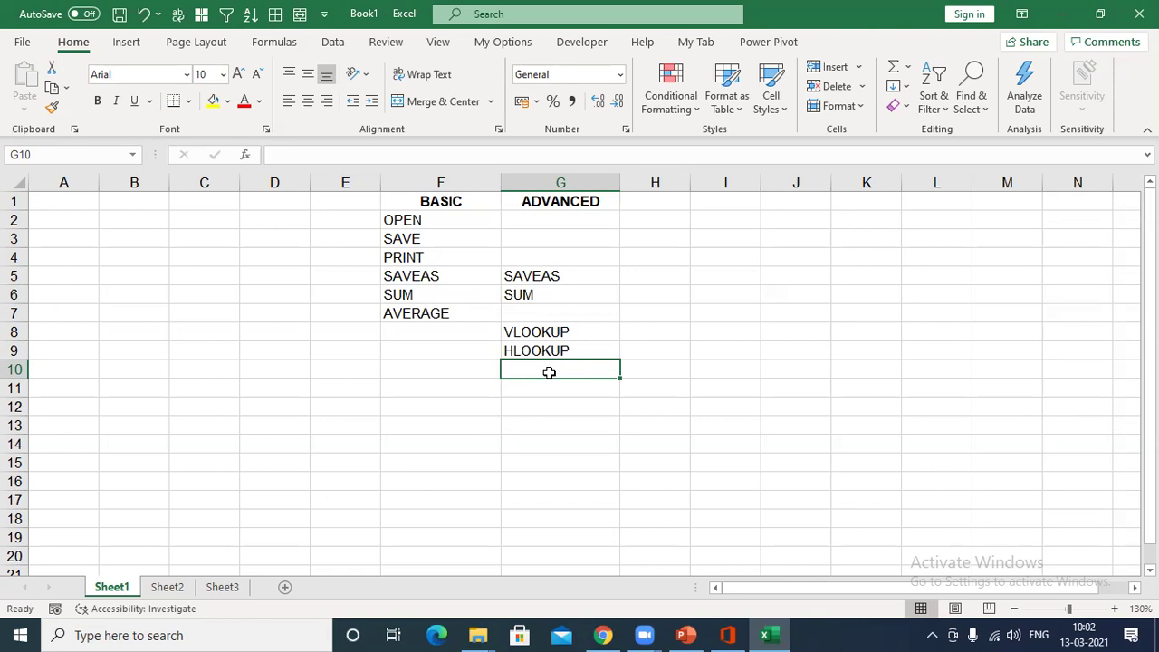
Step: Enter INDEX & MATCH in G10, PT in G11 and CF in G12
type("INDEX & MATCH")
key("Return")
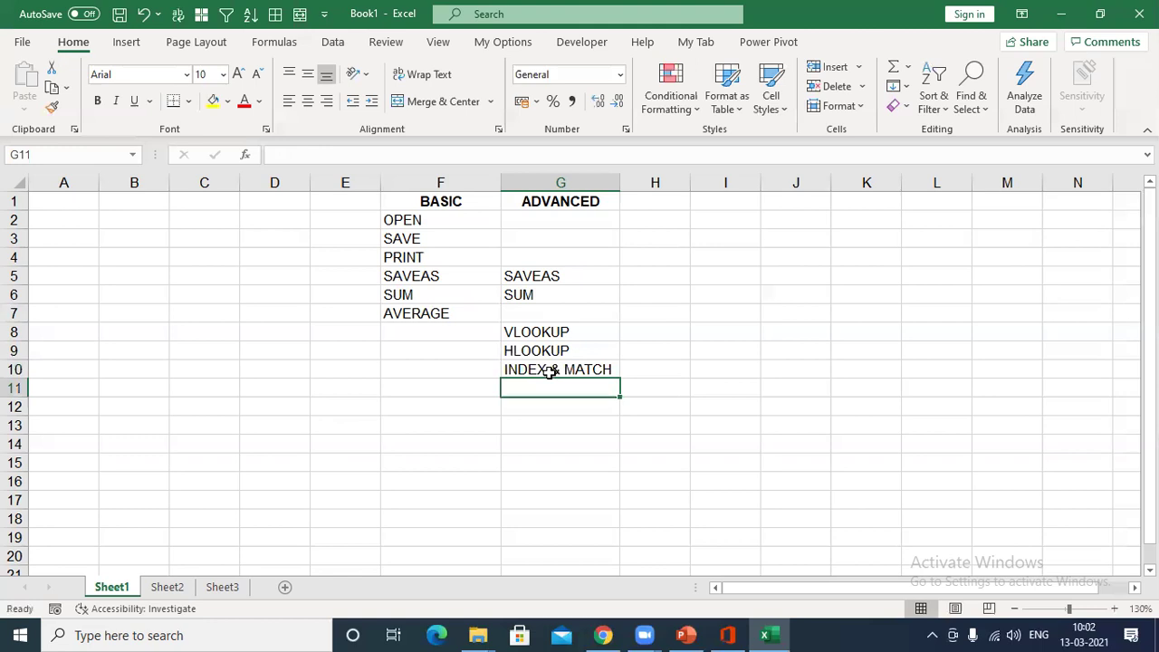
key("Left")
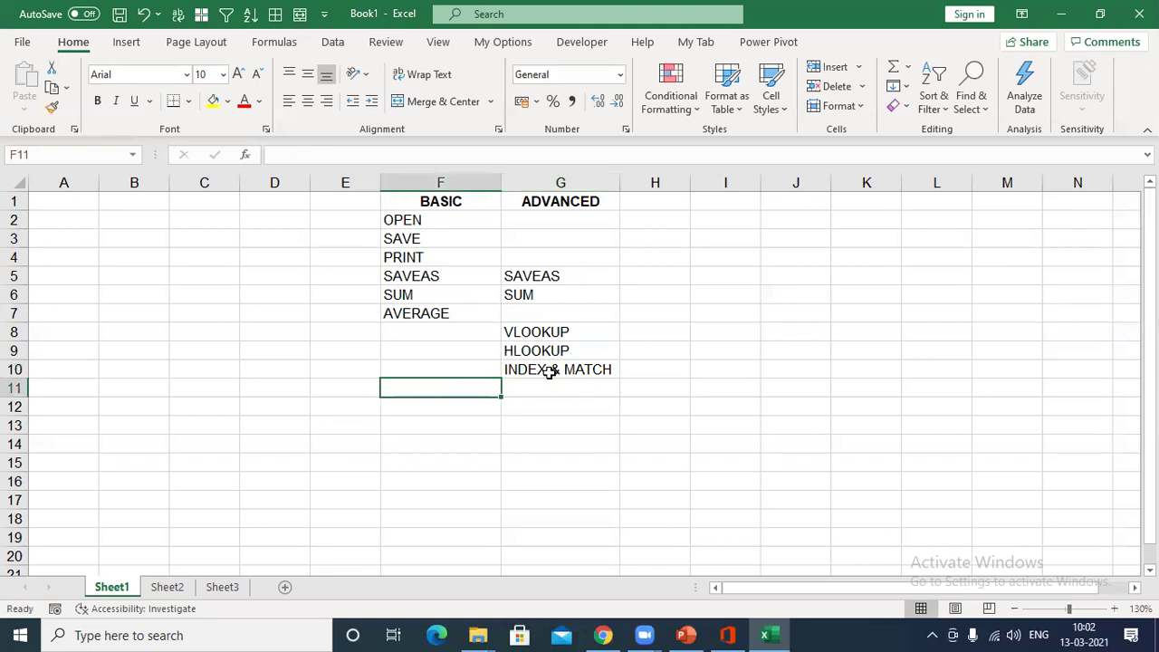
key("Right")
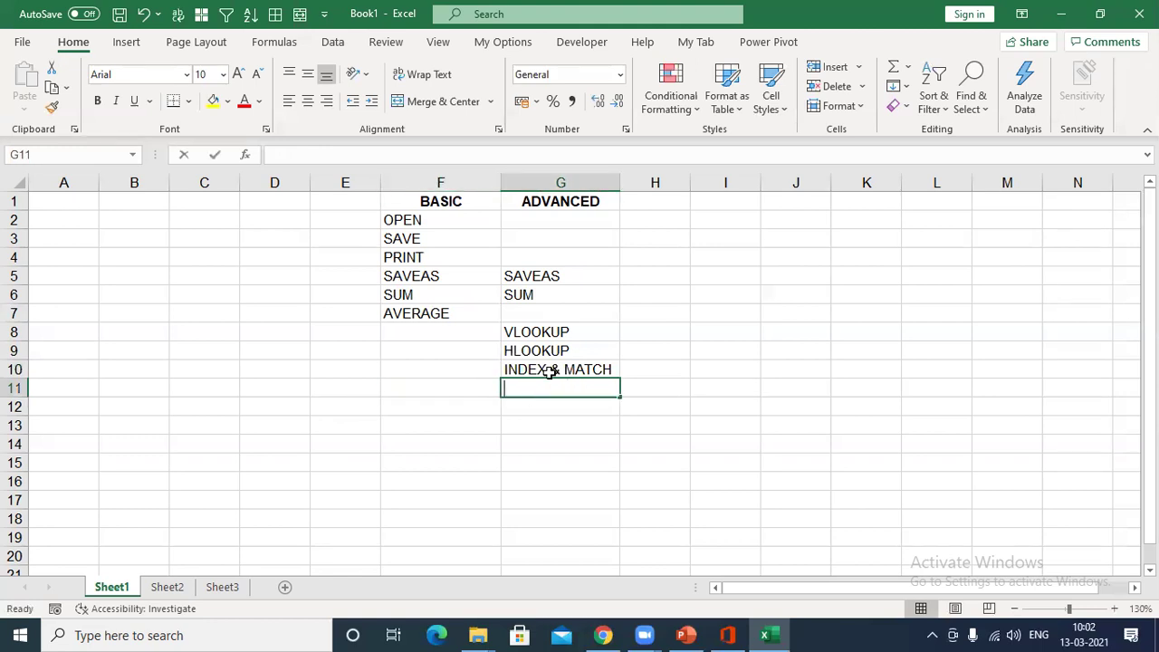
type("PT")
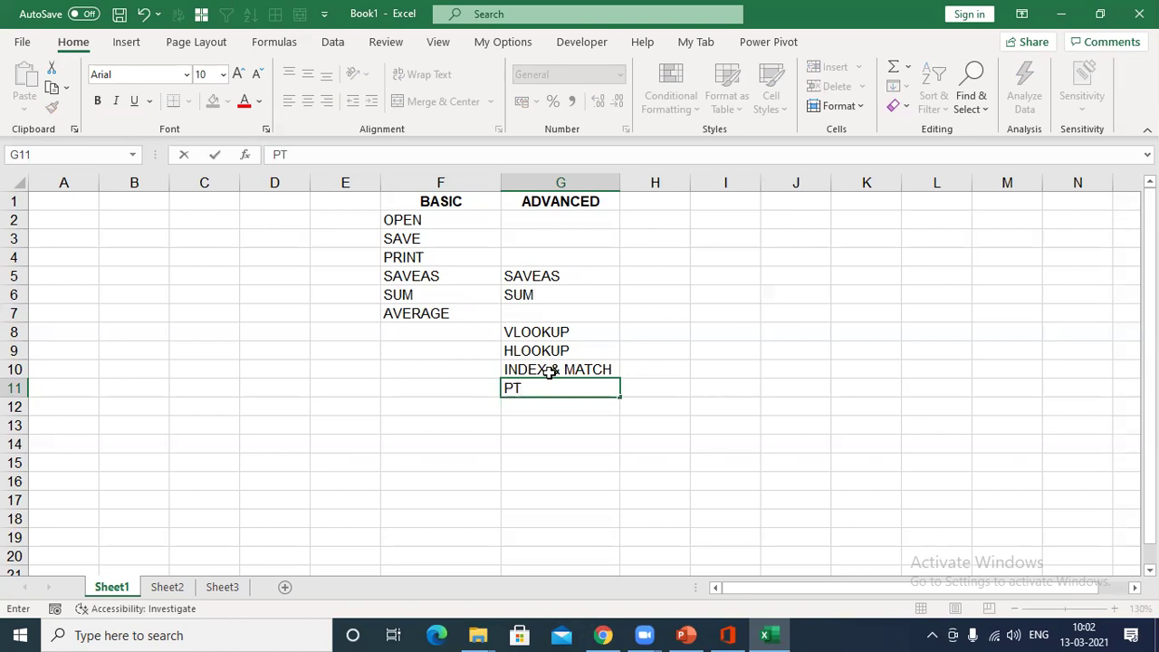
key("Return")
key("Left")
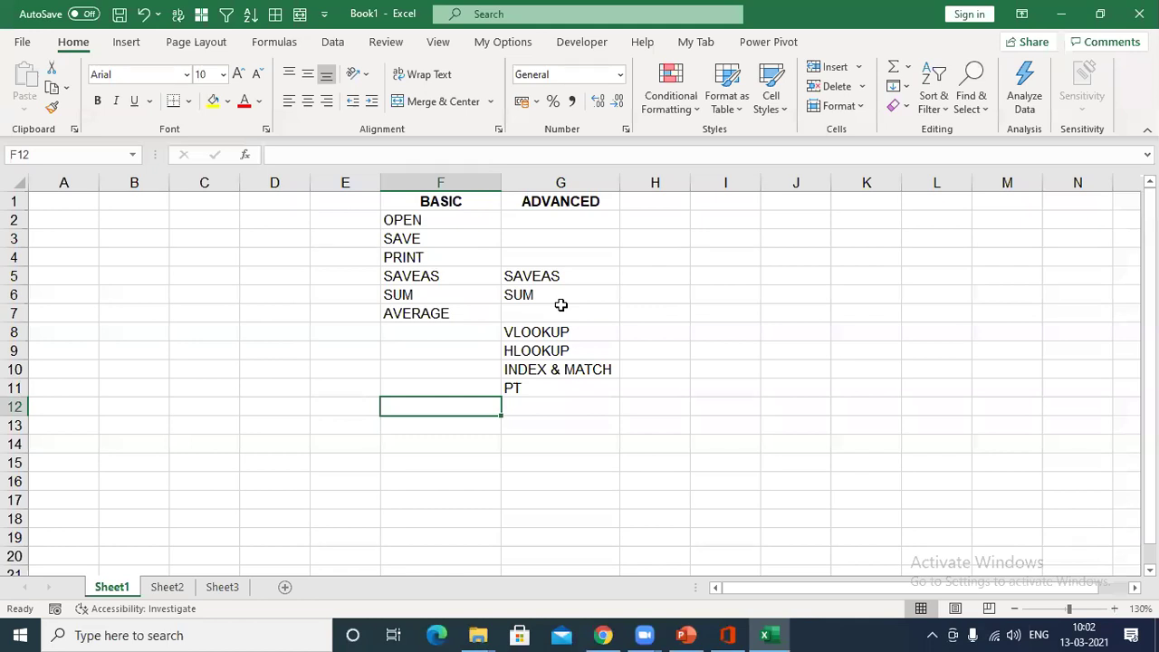
key("Right")
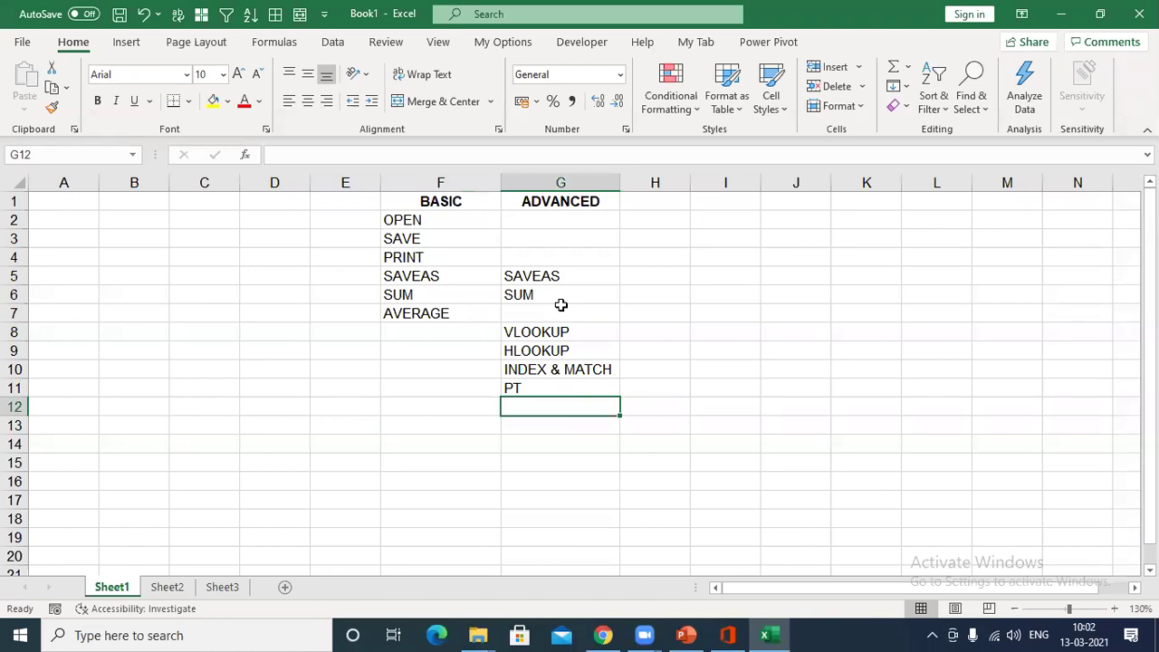
type("CF")
key("Return")
key("Left")
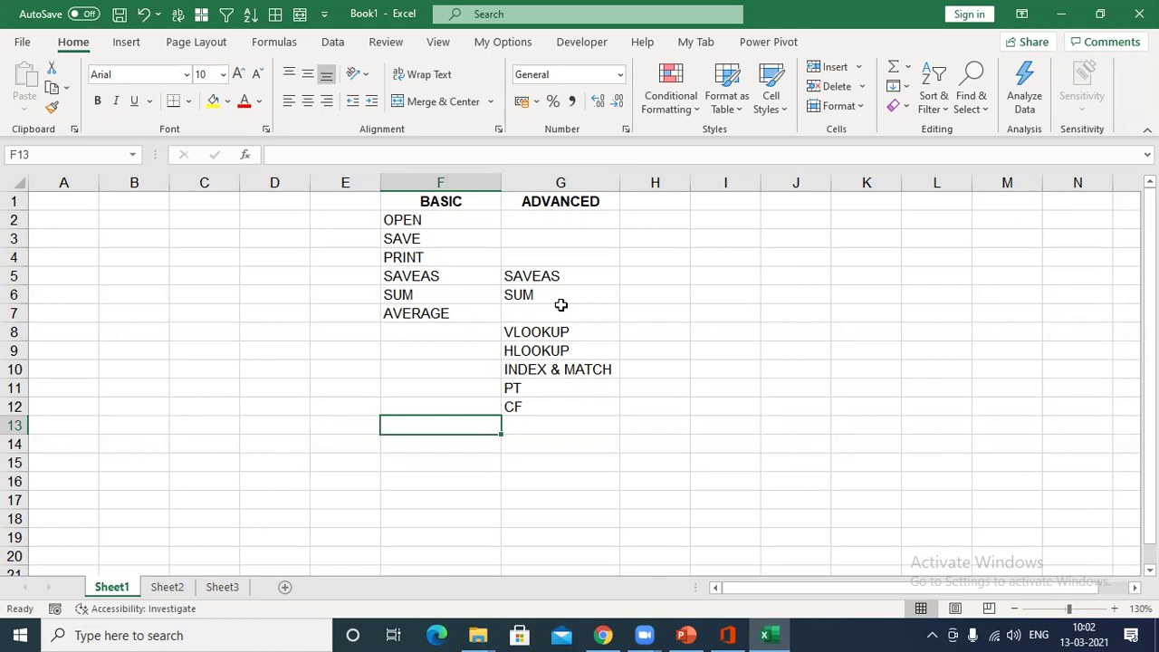
Step: Enter CHART in G13 under ADVANCED
left_click(134, 45)
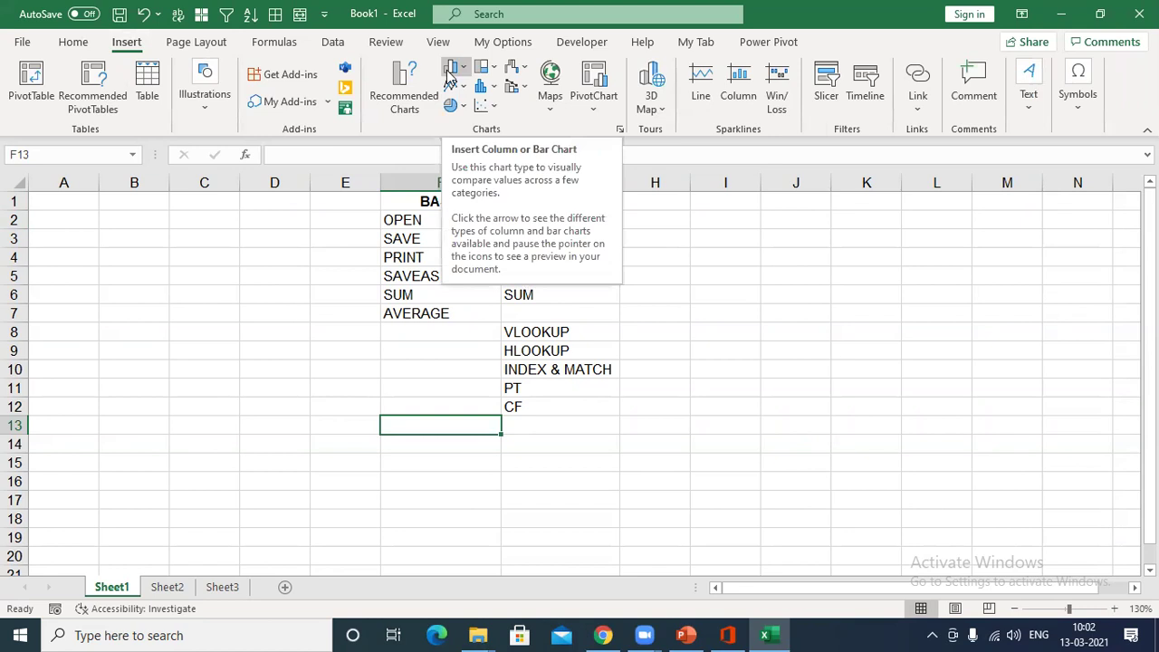
key("Right")
type("CHART")
key("Return")
key("Up")
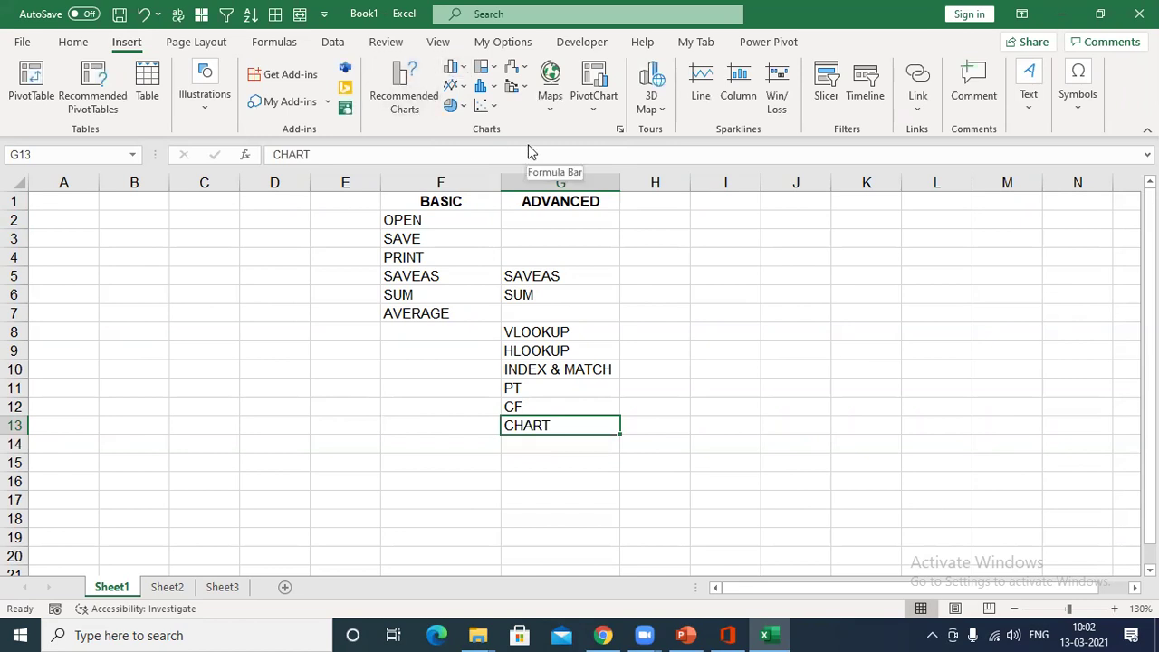
Step: Enter RD in both F14 under BASIC and G14 under ADVANCED
left_click(73, 42)
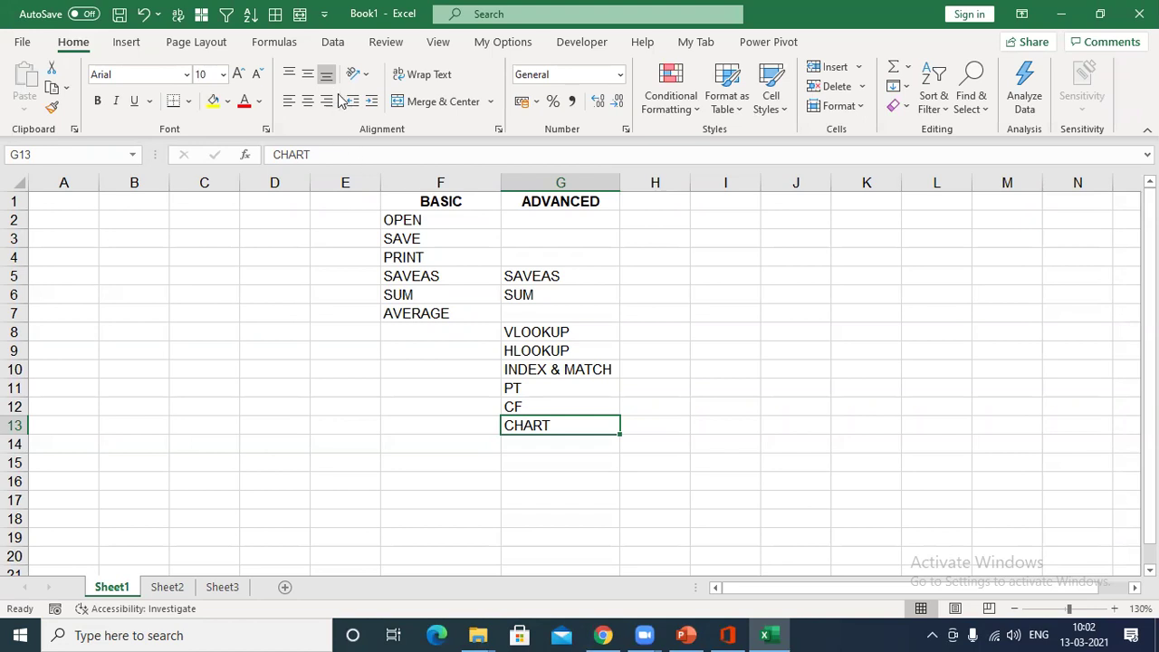
left_click(334, 42)
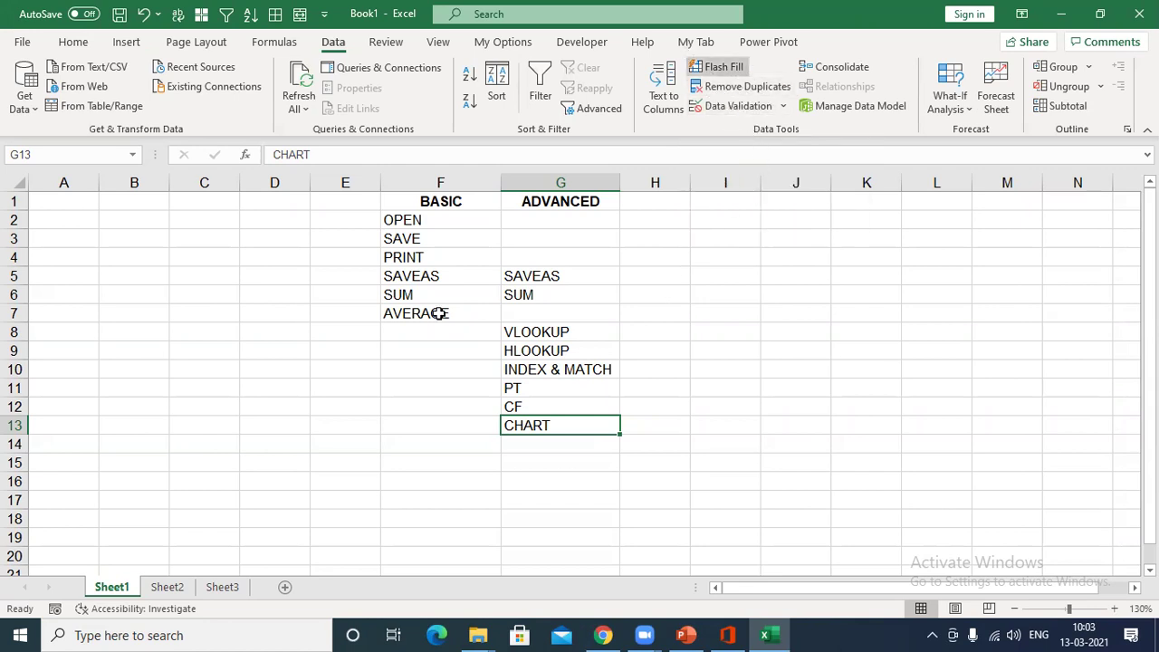
left_click(437, 441)
type("RD")
key("Tab")
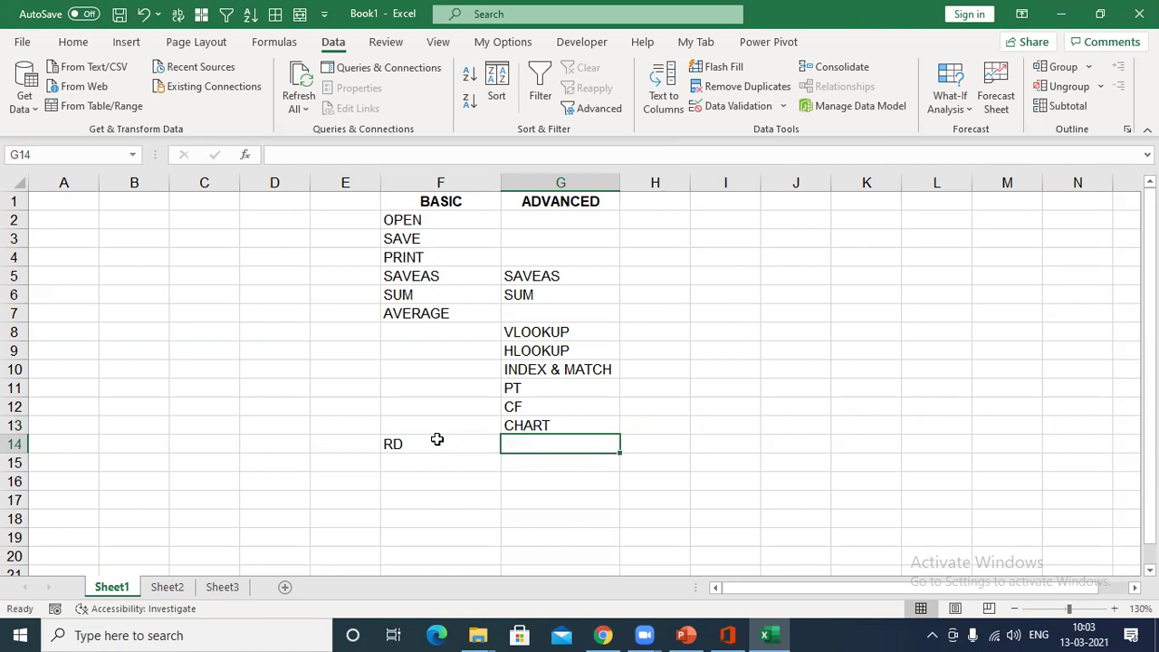
type("RD")
key("Return")
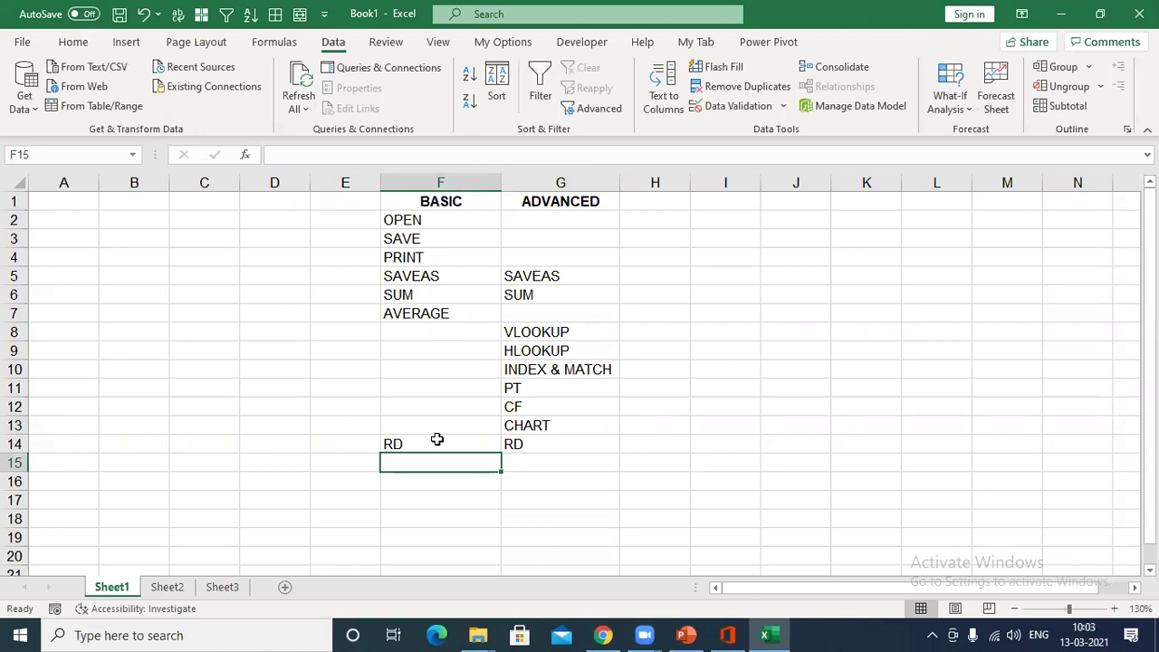
Step: Add SUMIF in G15 as the last ADVANCED entry, then select F16
key("Right")
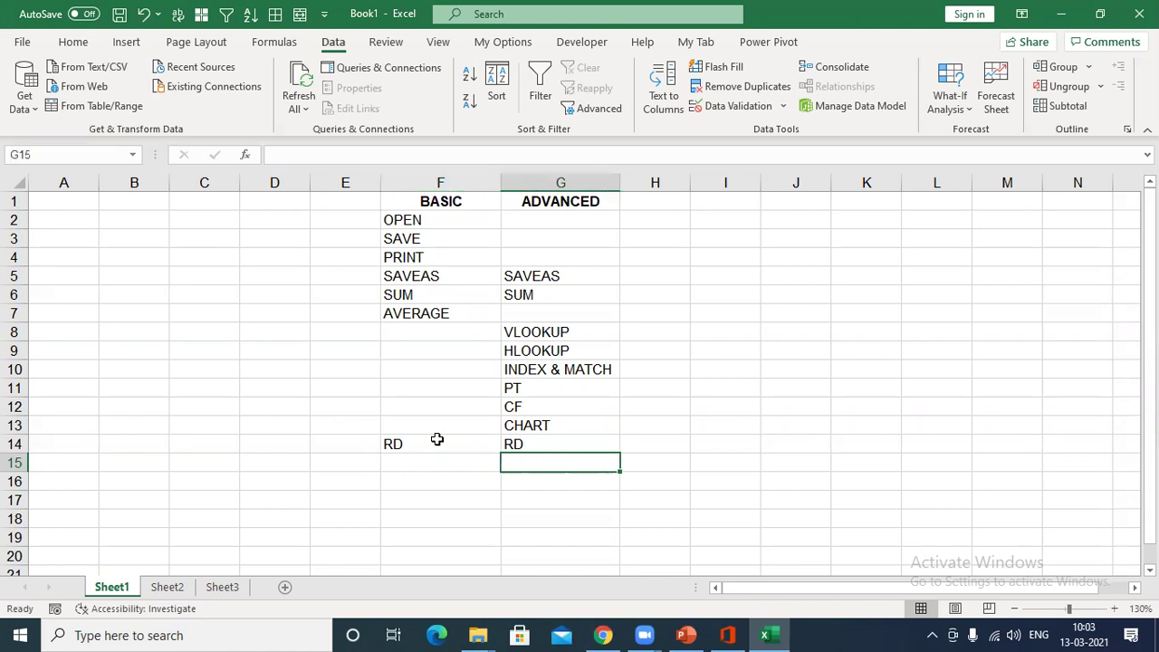
type("SUMIF")
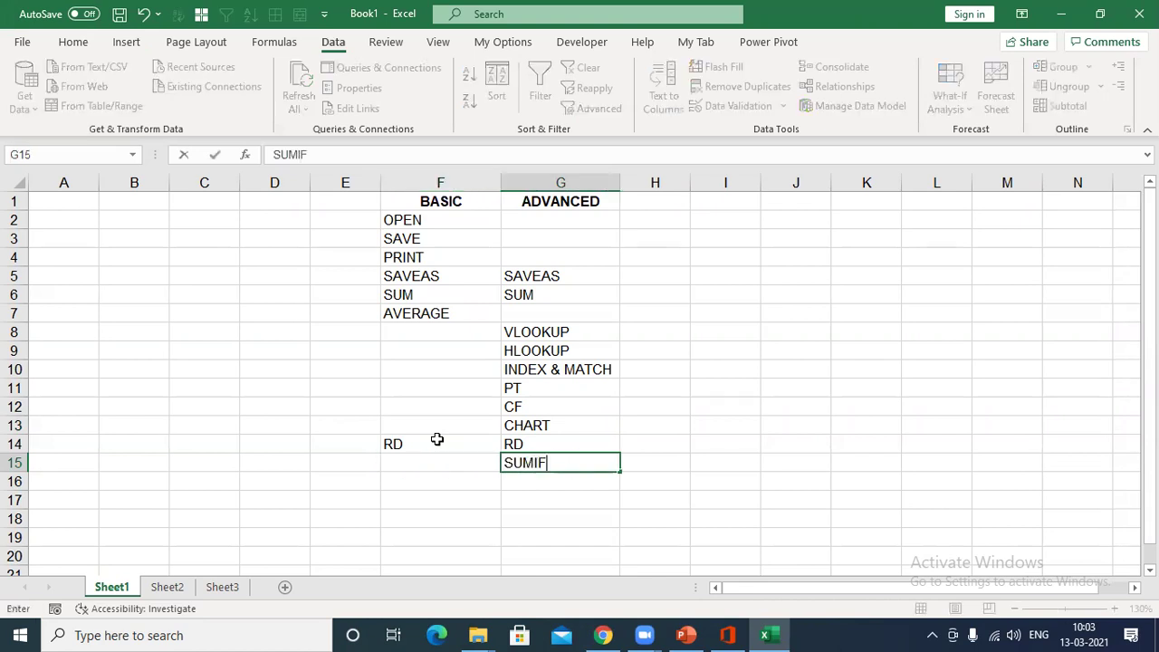
key("Return")
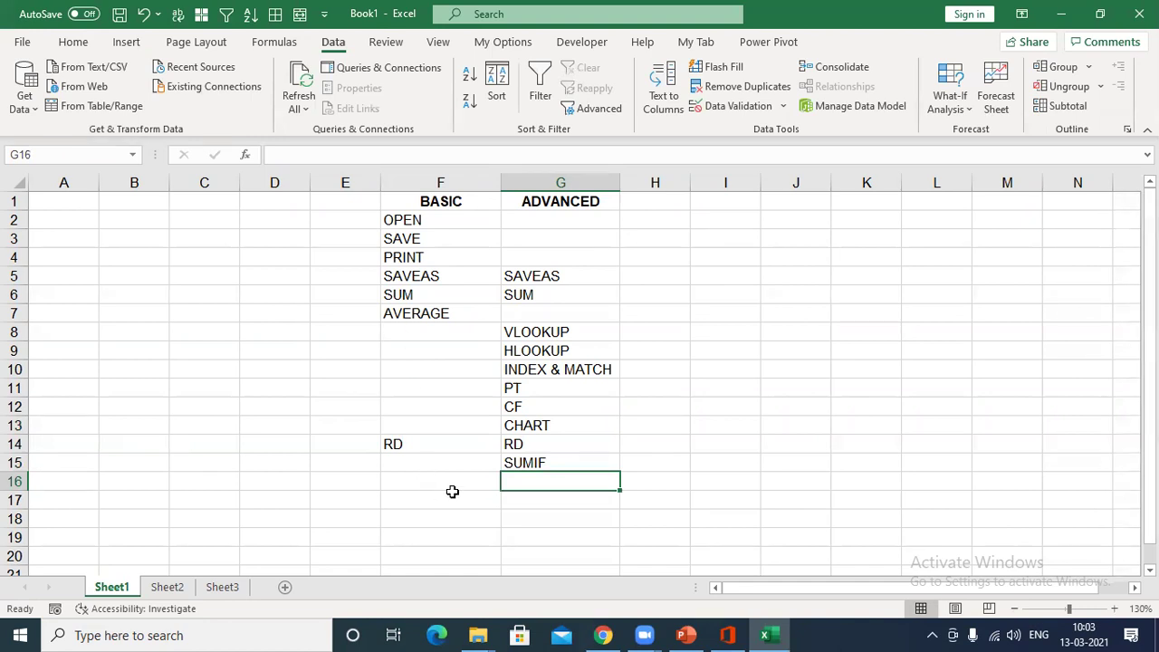
left_click(456, 478)
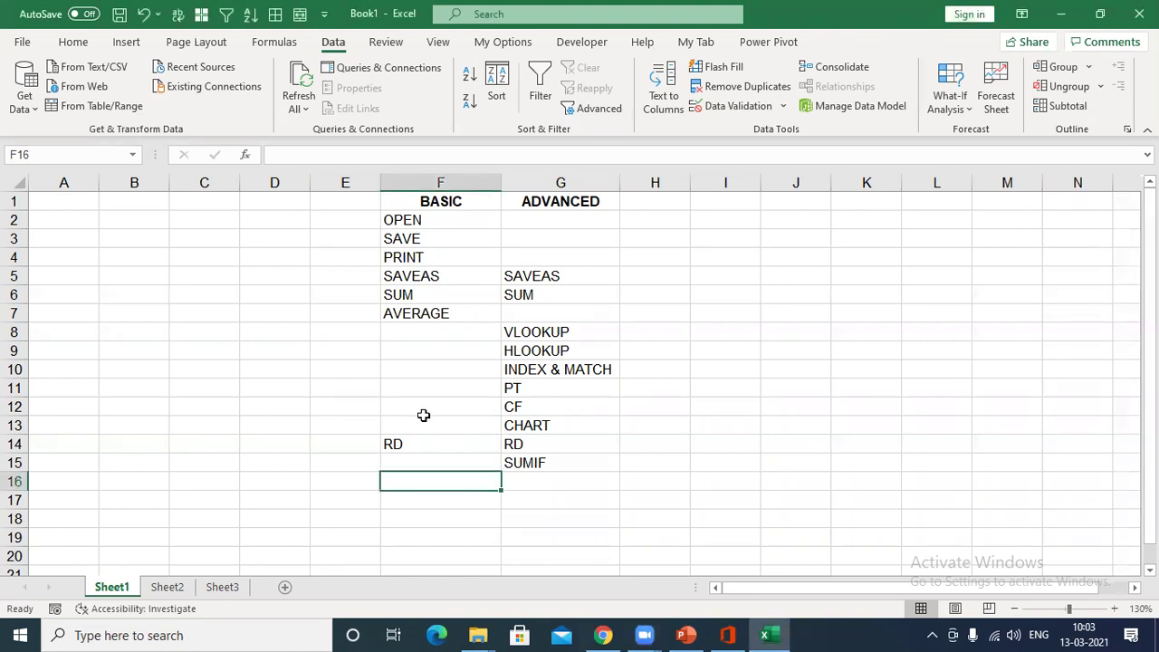
left_click_drag(426, 218, 441, 465)
left_click_drag(546, 218, 544, 444)
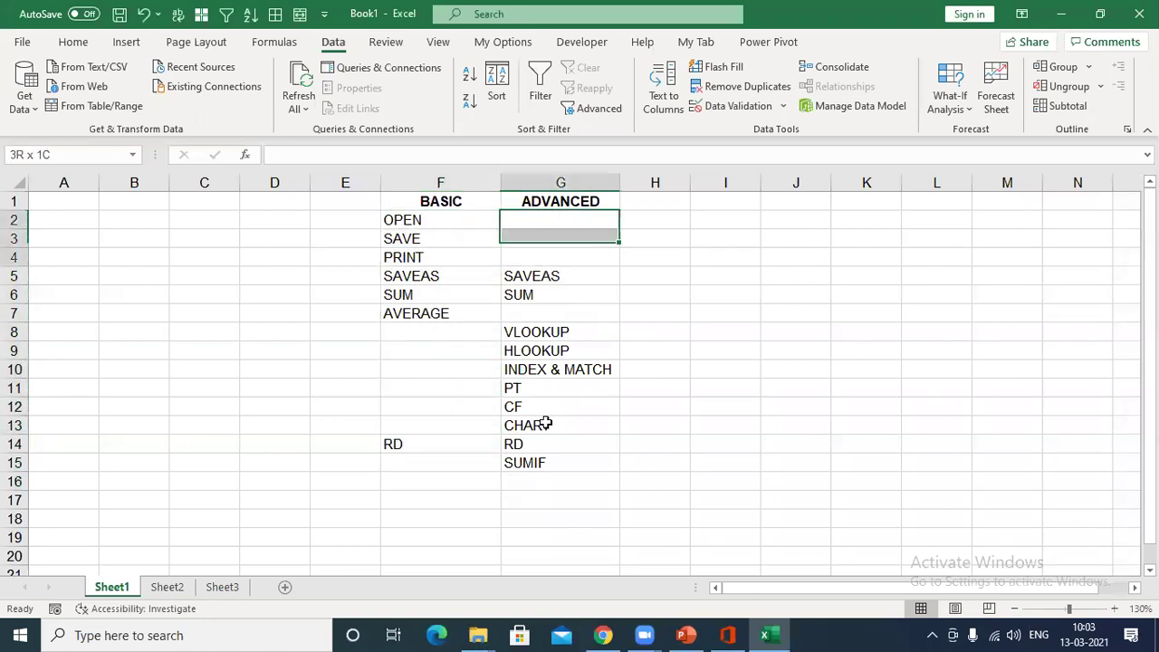
left_click(428, 409)
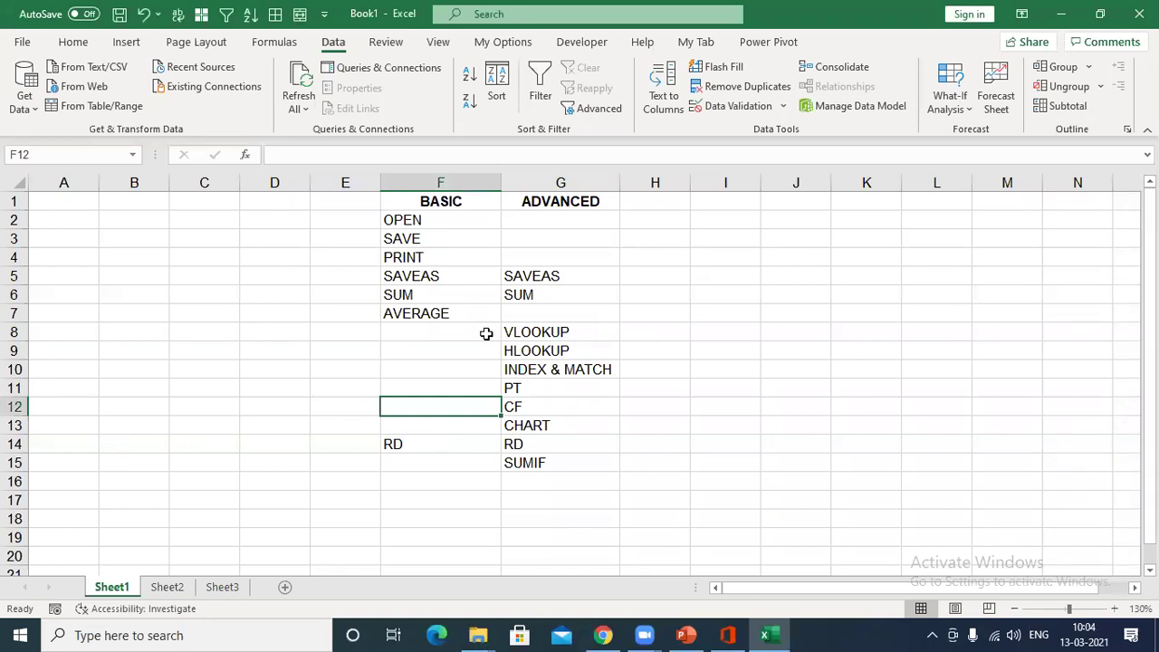
left_click_drag(478, 223, 487, 468)
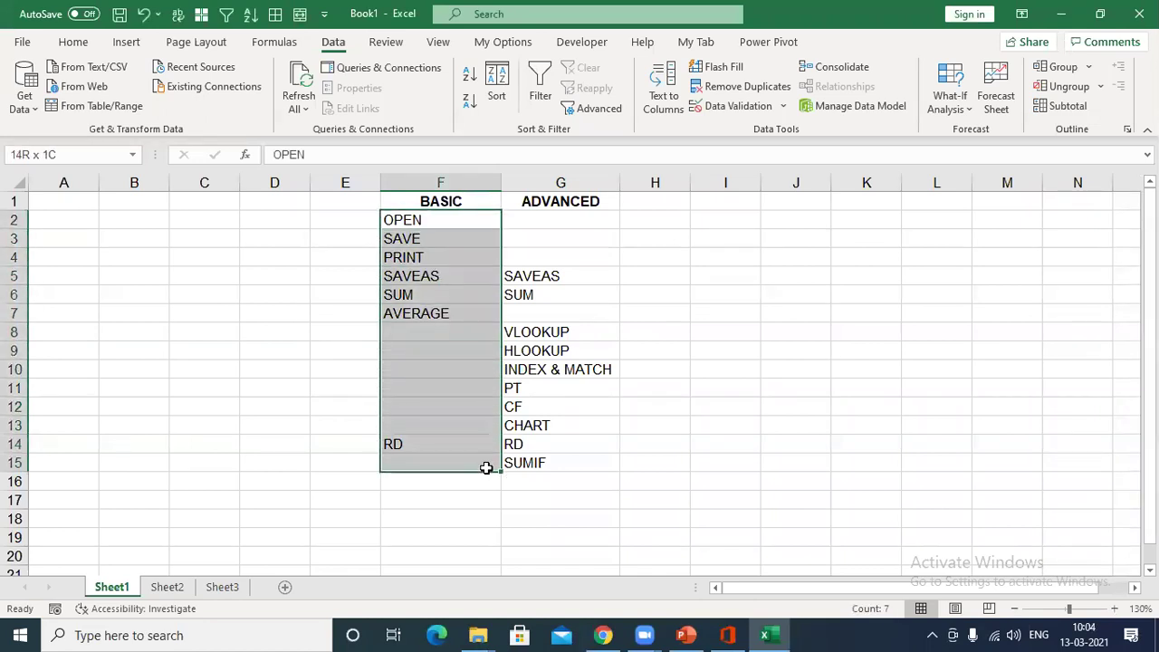
left_click_drag(525, 228, 524, 462)
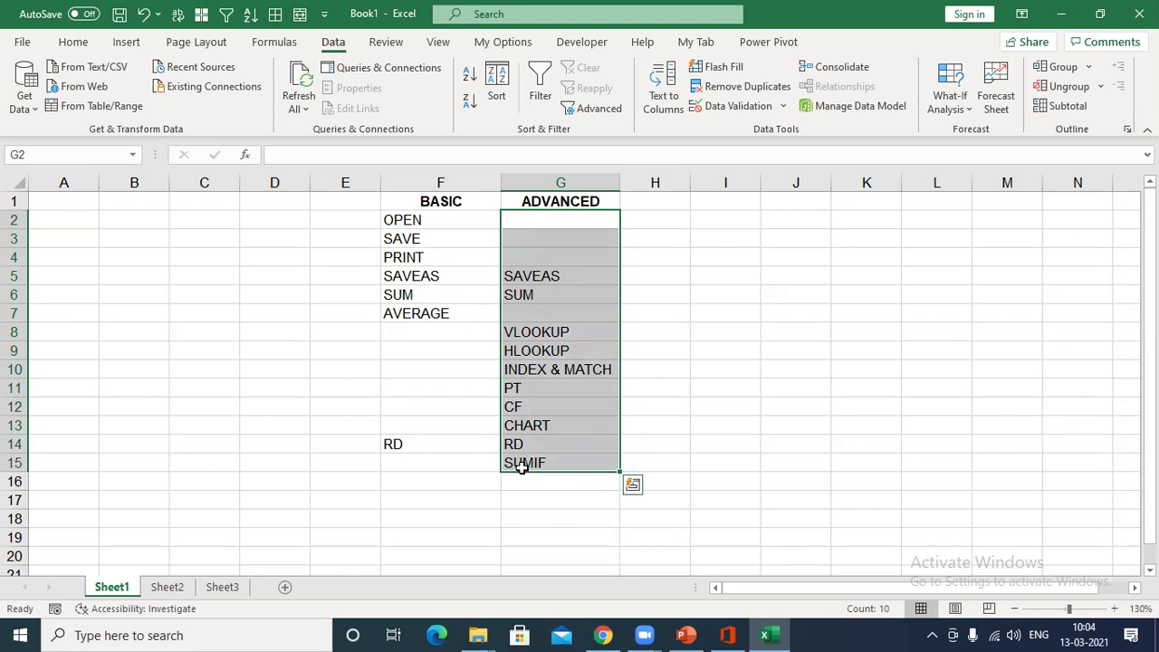
left_click_drag(436, 219, 437, 462)
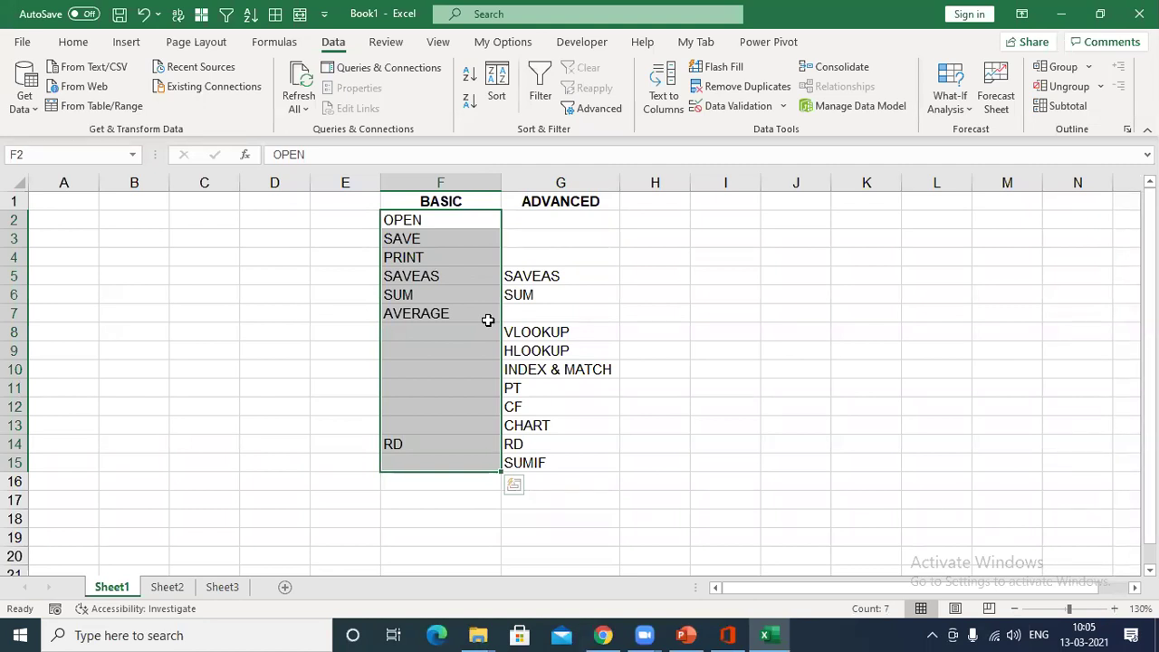
left_click_drag(544, 220, 541, 466)
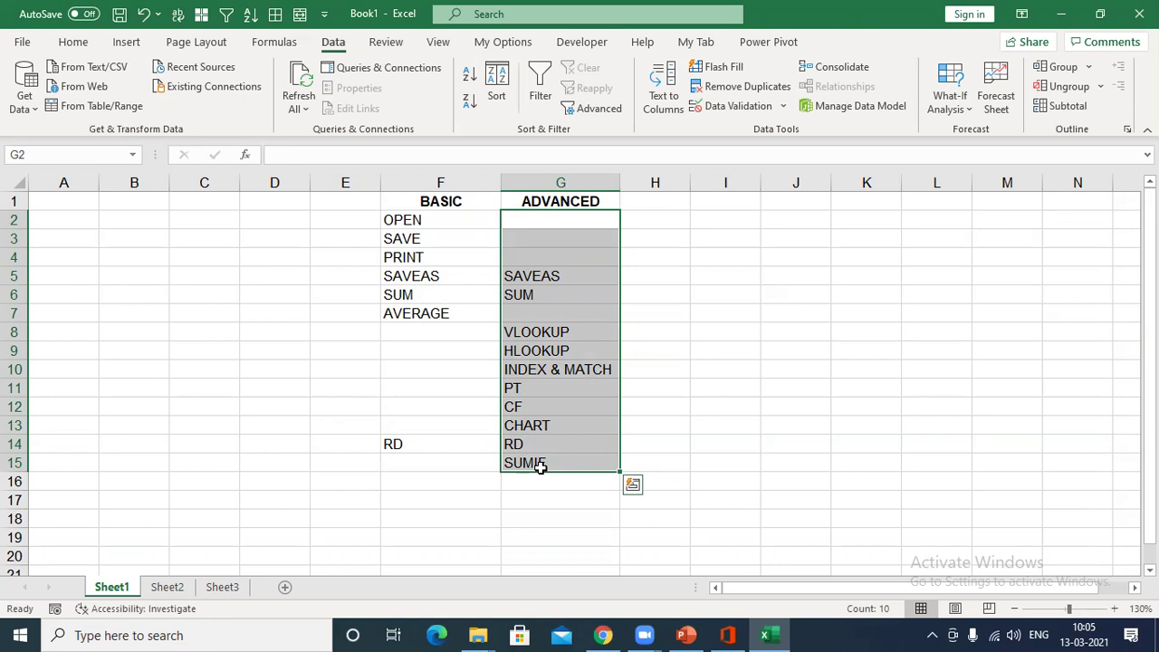
left_click(598, 373)
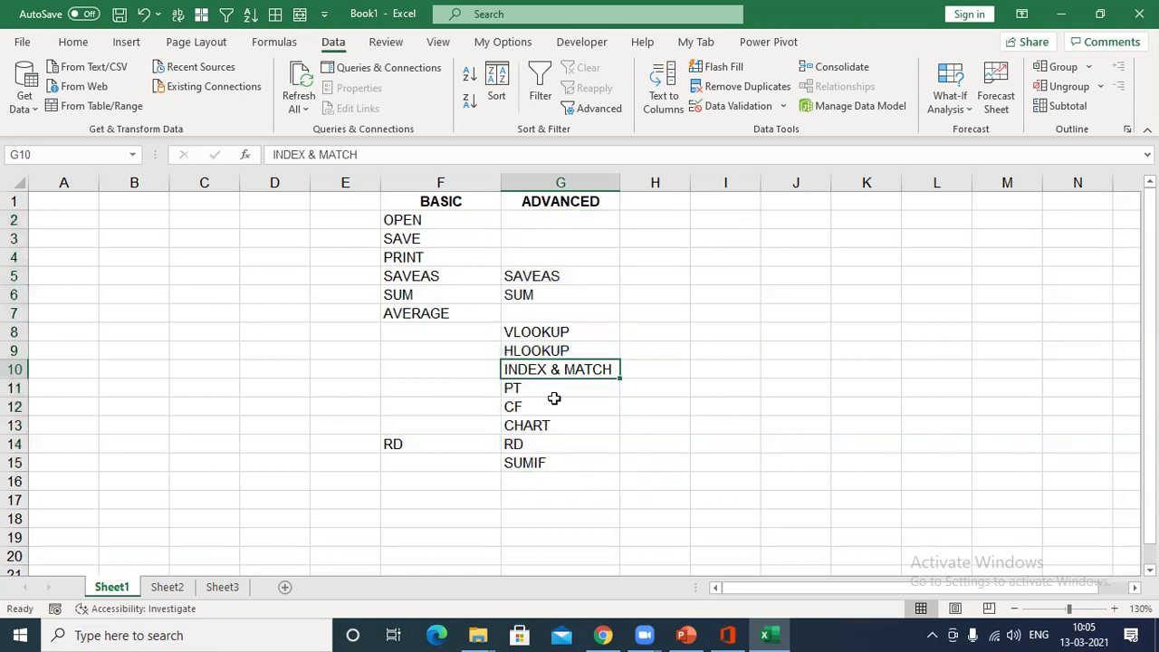
left_click(534, 330)
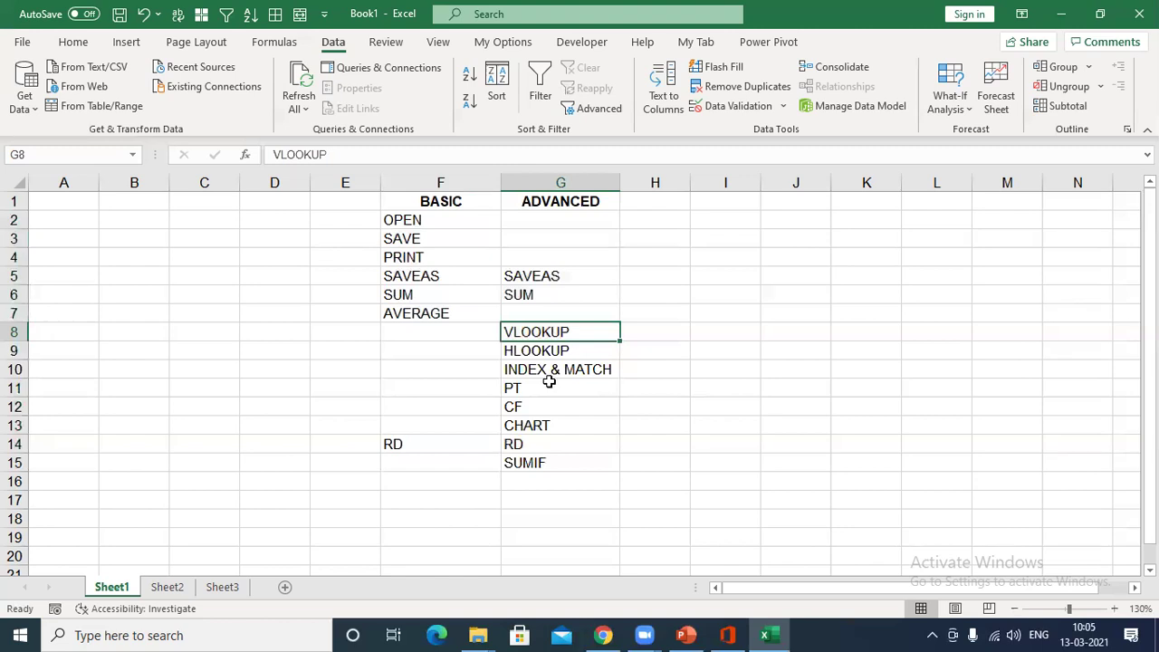
left_click_drag(549, 222, 561, 460)
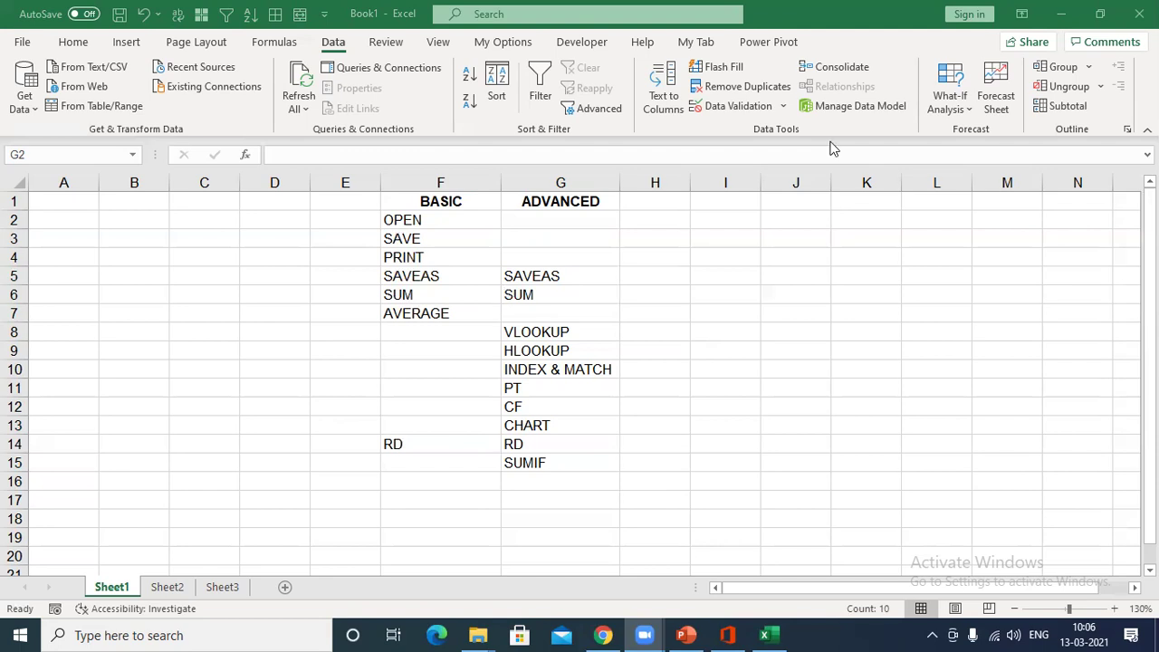
key("ctrl+shift+End")
left_click_drag(412, 220, 408, 443)
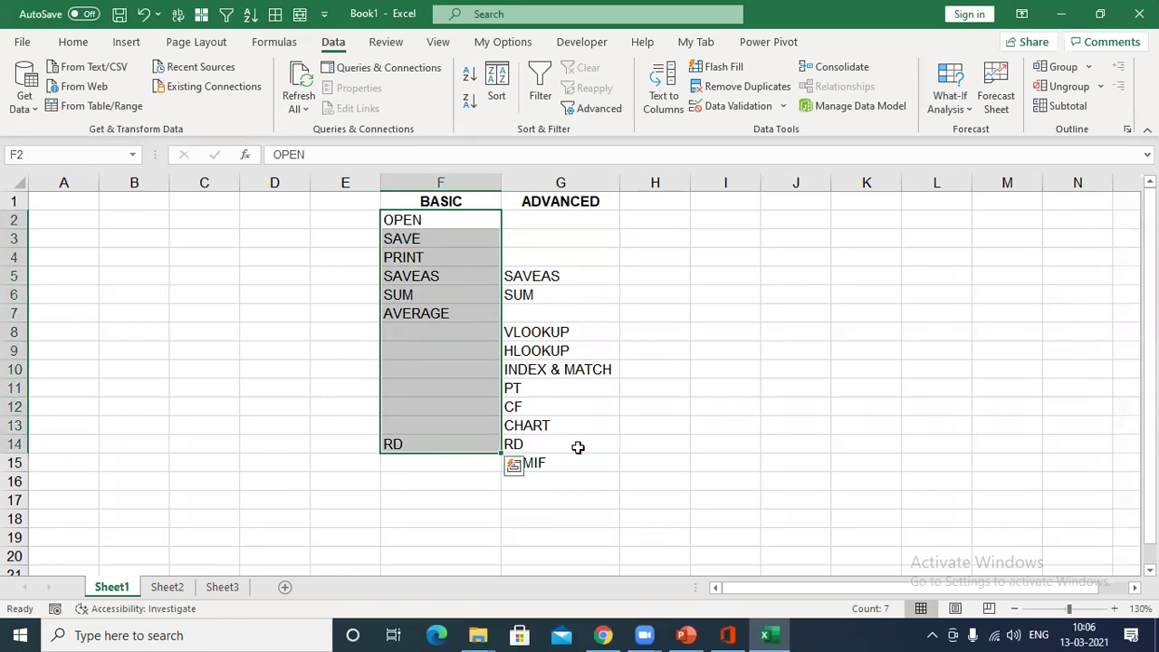
left_click_drag(561, 218, 554, 460)
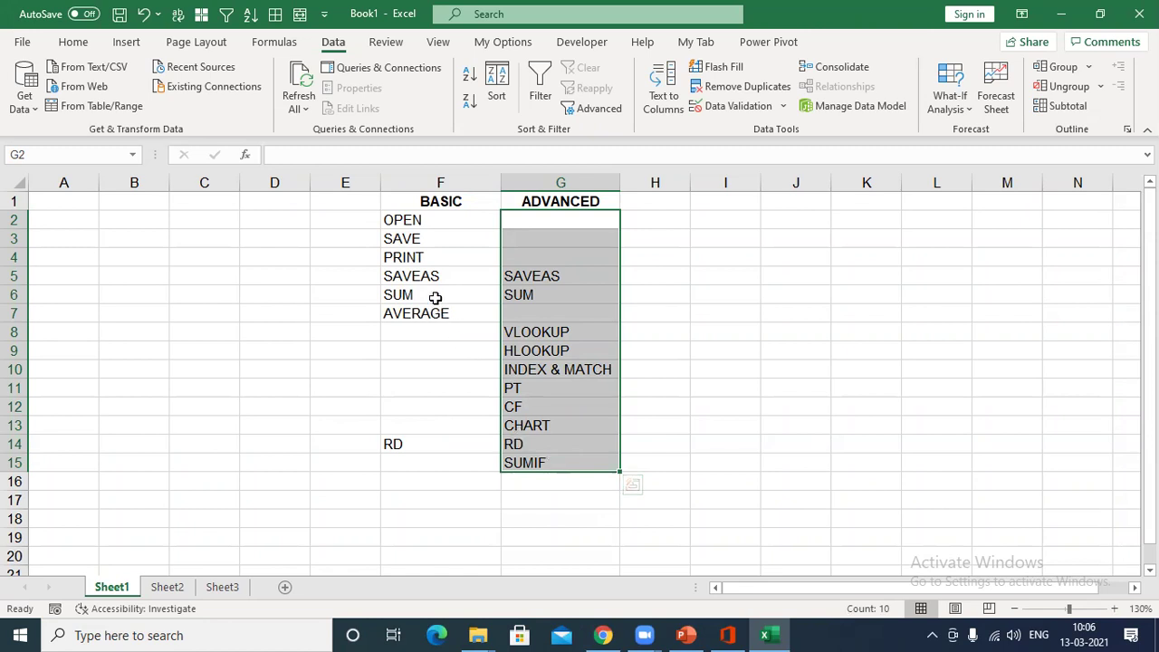
left_click_drag(435, 298, 525, 292)
left_click(537, 295)
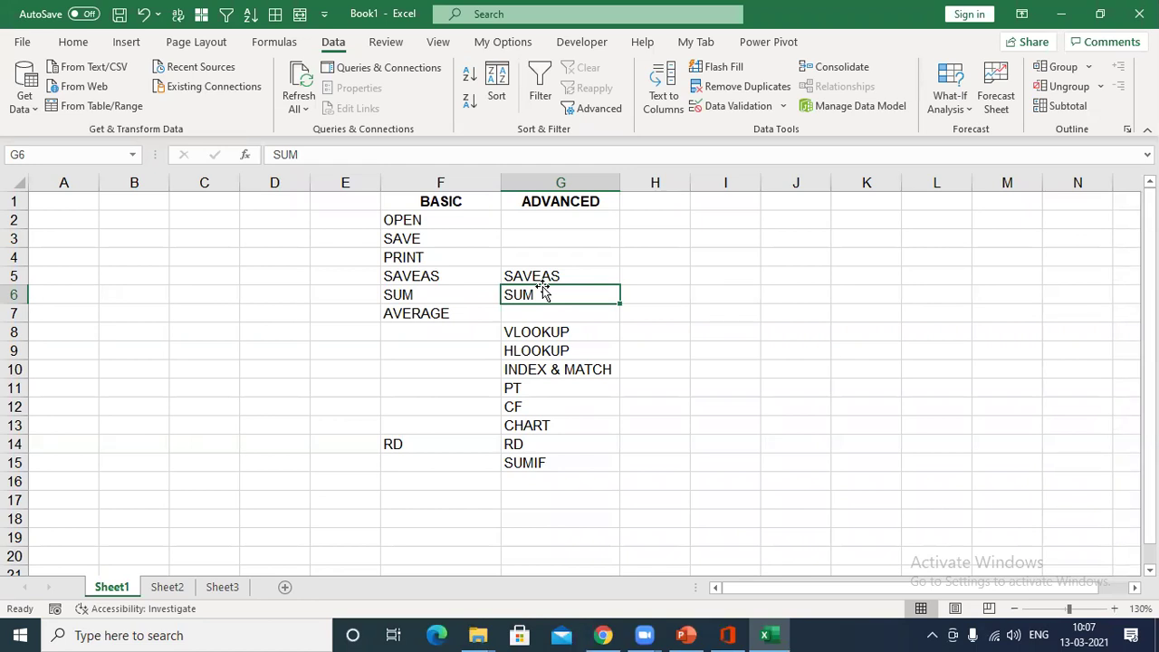
Step: Select F1:G15 to cover the BASIC and ADVANCED lists with their headers
mouse_move(435, 198)
left_mouse_down()
mouse_move(566, 474)
mouse_move(565, 462)
left_mouse_up()
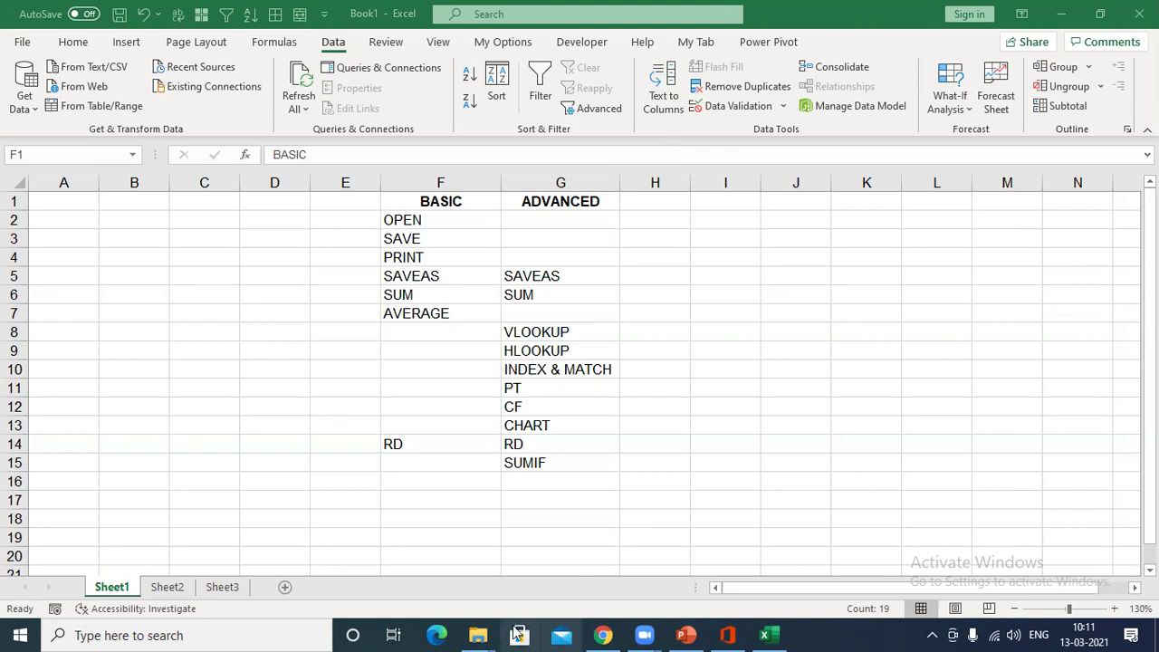
mouse_move(488, 633)
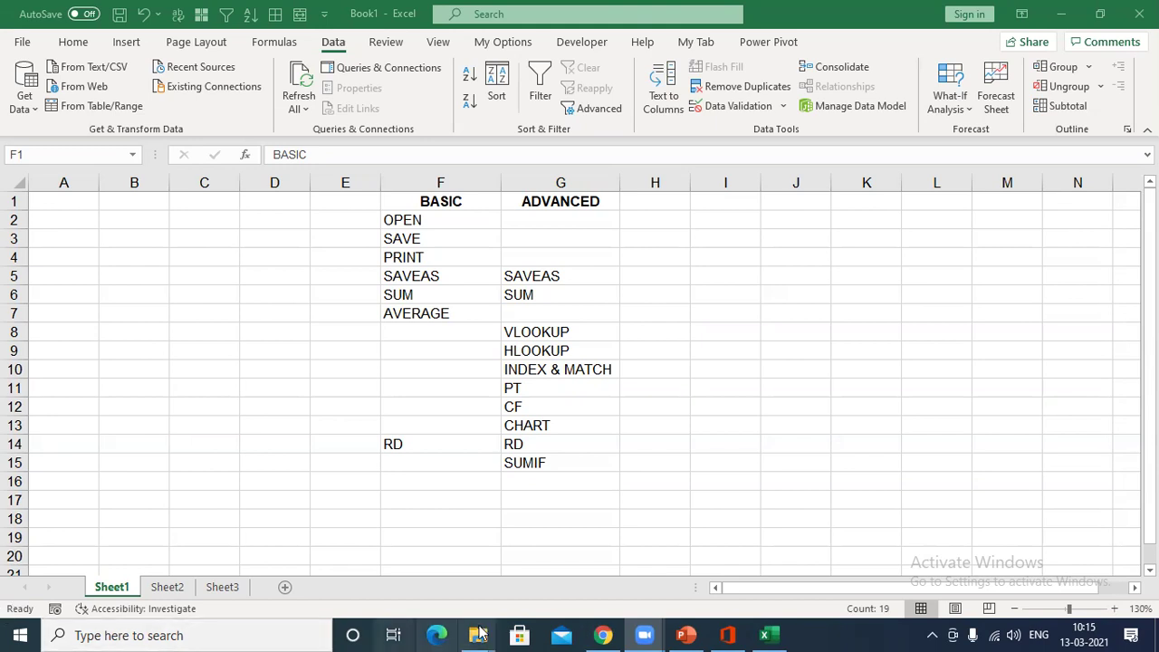
Step: Open Data Segregation Macro.xlsm from the B00172(M) folder under Kishor
mouse_move(477, 635)
left_click(388, 580)
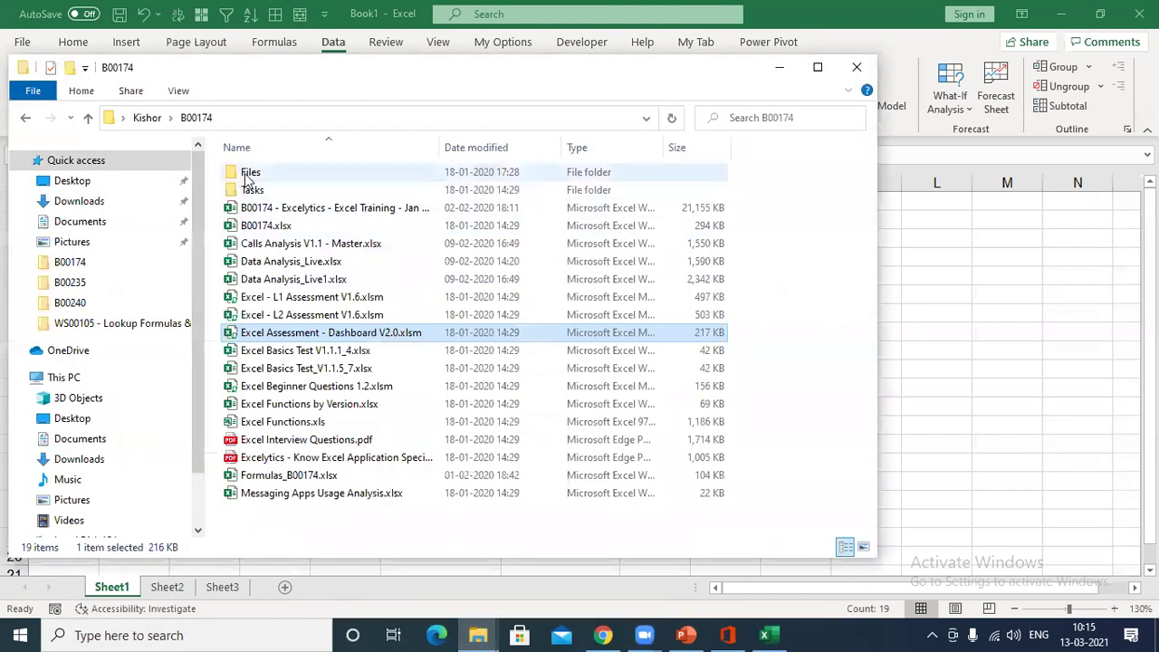
left_click(158, 123)
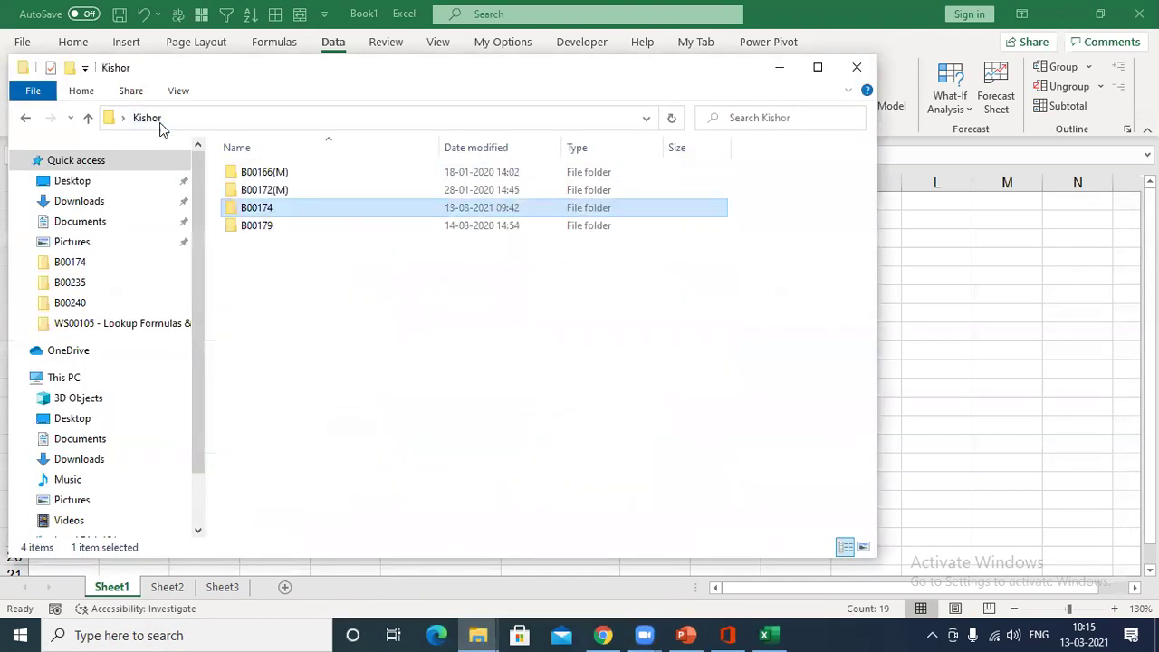
double_click(280, 190)
double_click(309, 192)
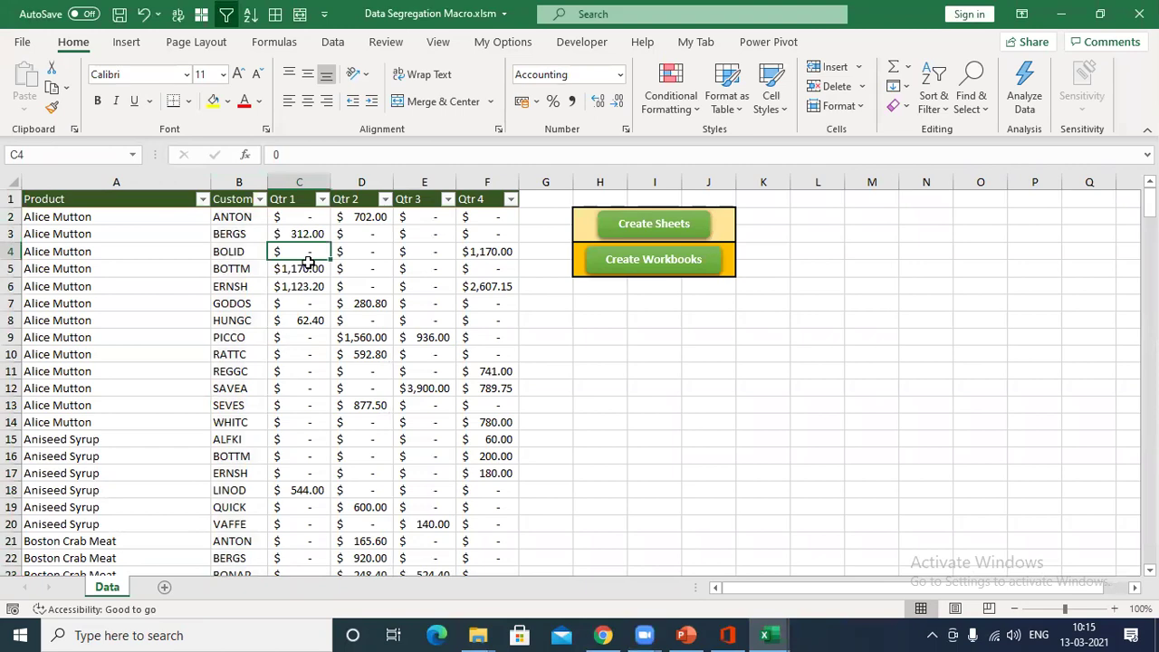
Step: Open the VBA editor maximized, with Project Explorer and Properties panes showing
key("alt+F11")
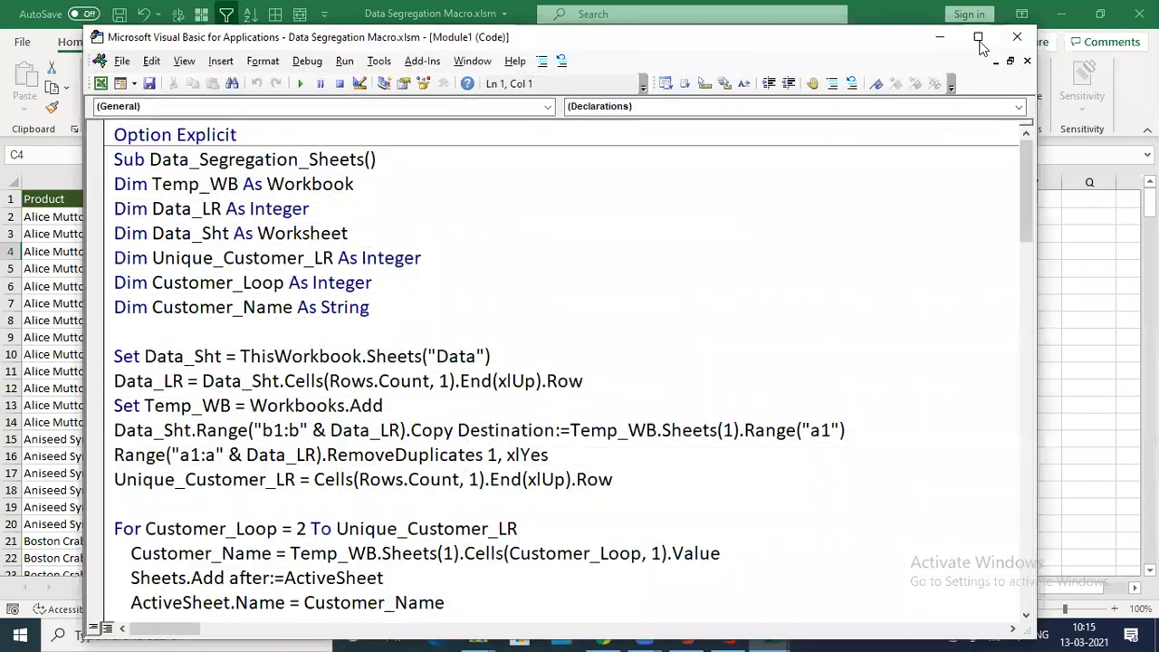
left_click(977, 37)
left_click(100, 30)
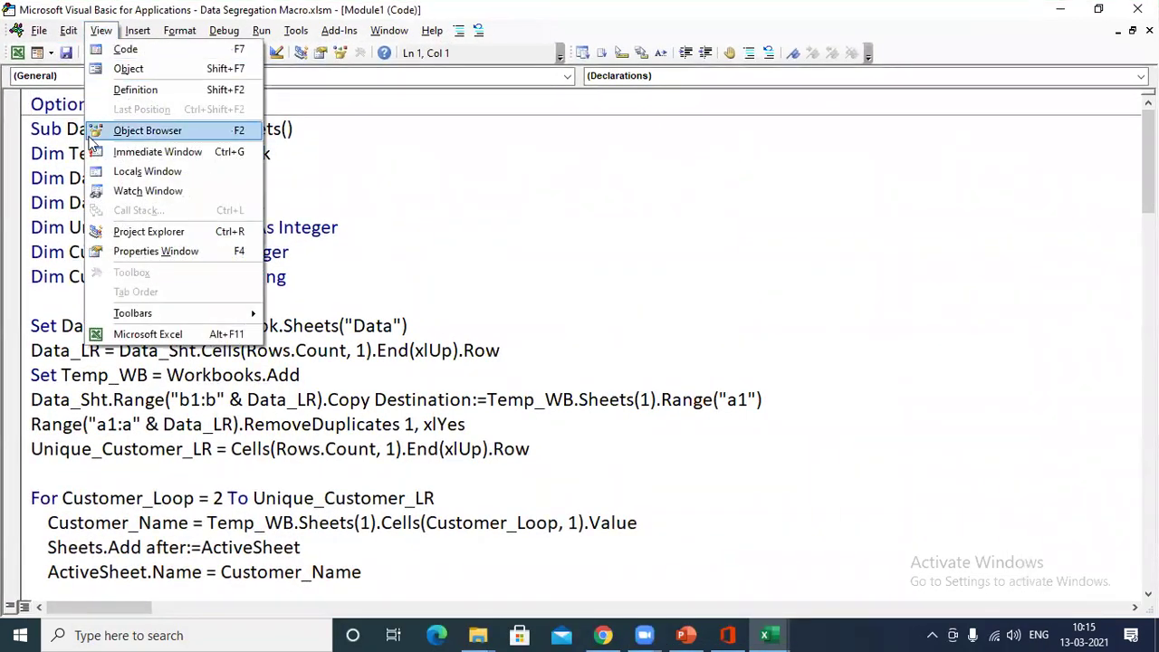
left_click(145, 232)
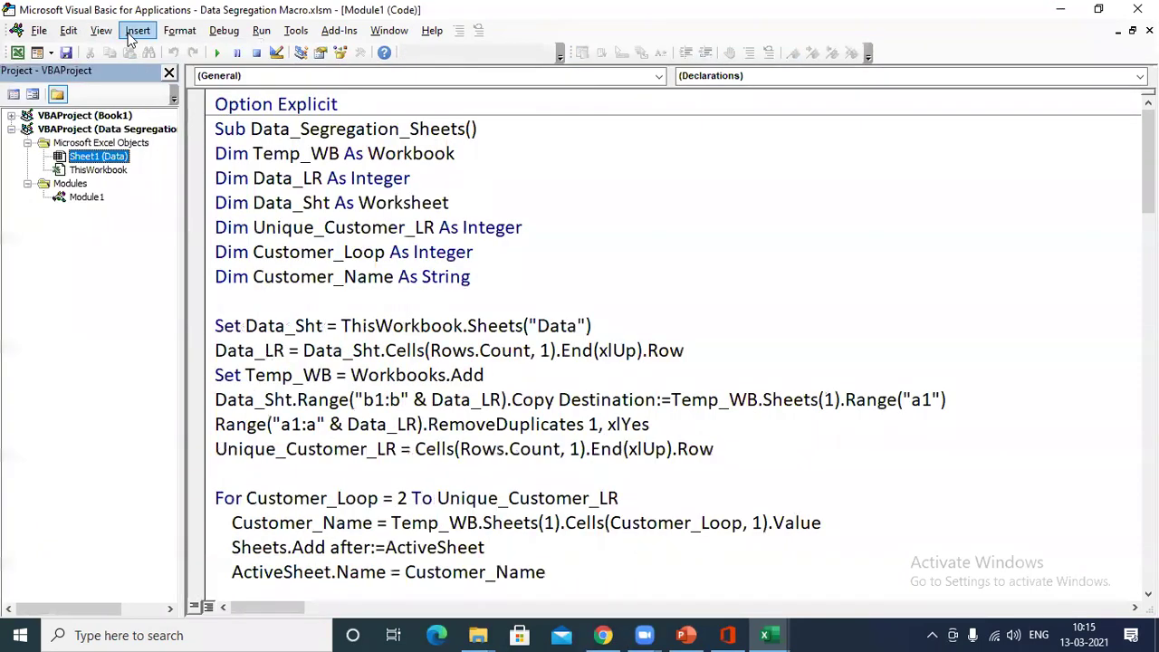
left_click(101, 30)
left_click(149, 175)
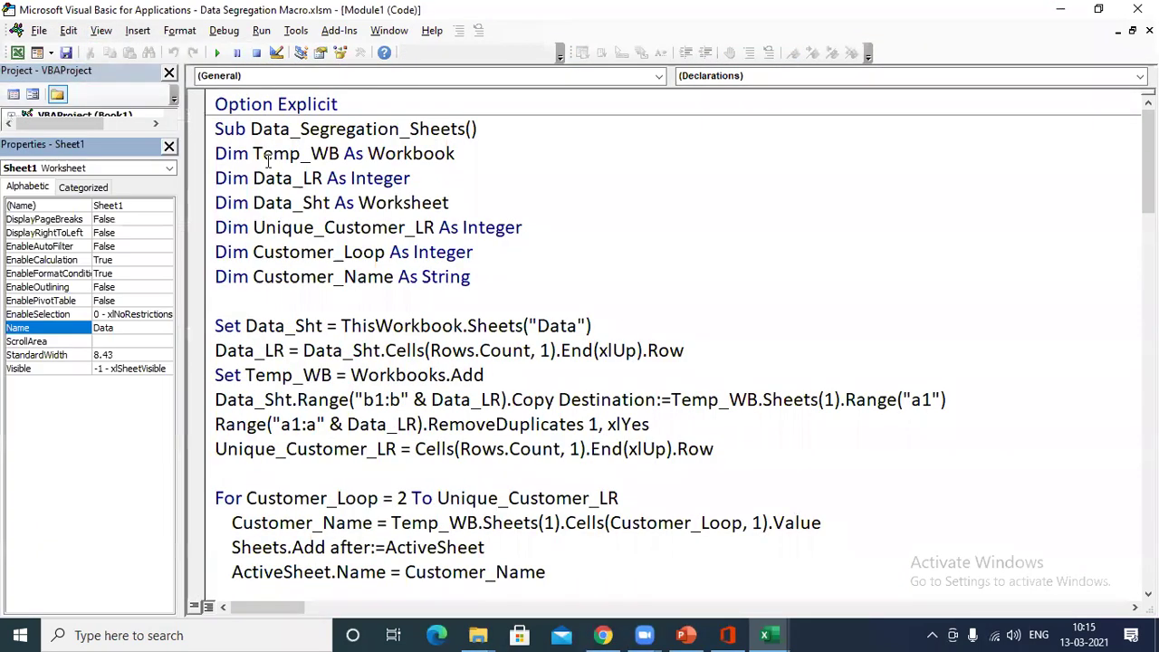
left_click_drag(90, 134, 89, 309)
left_click(255, 307)
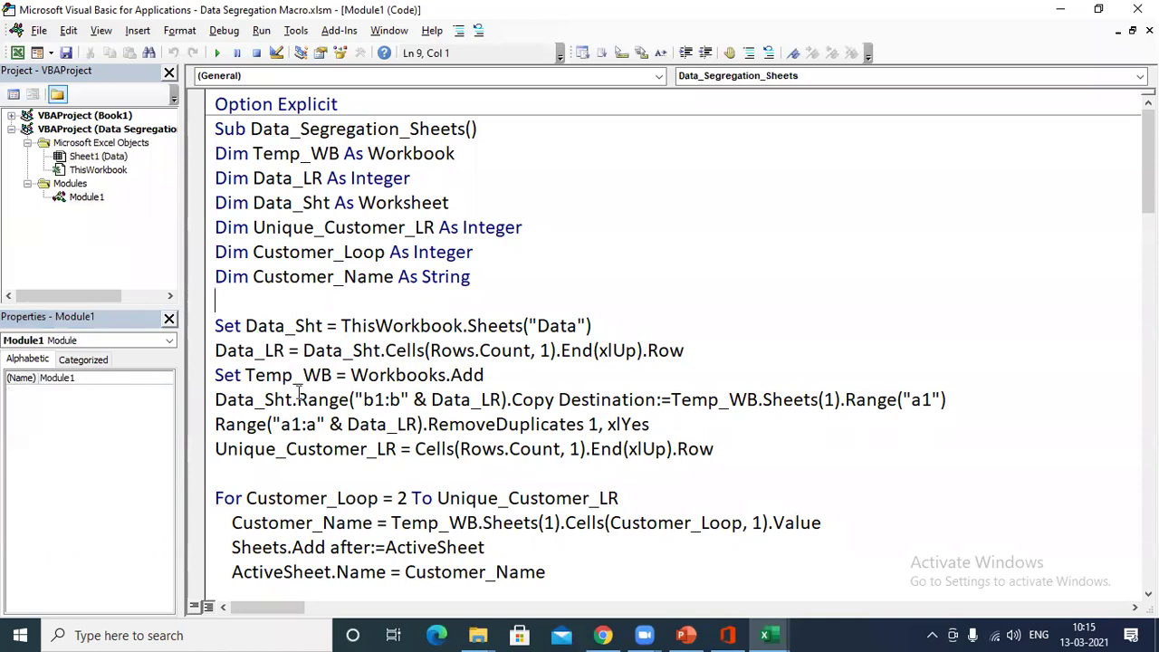
Step: Review the Data_Segregation_WBs code, highlighting the Workbooks.Add and Copy Destination lines
scroll(299, 391, "down", 2)
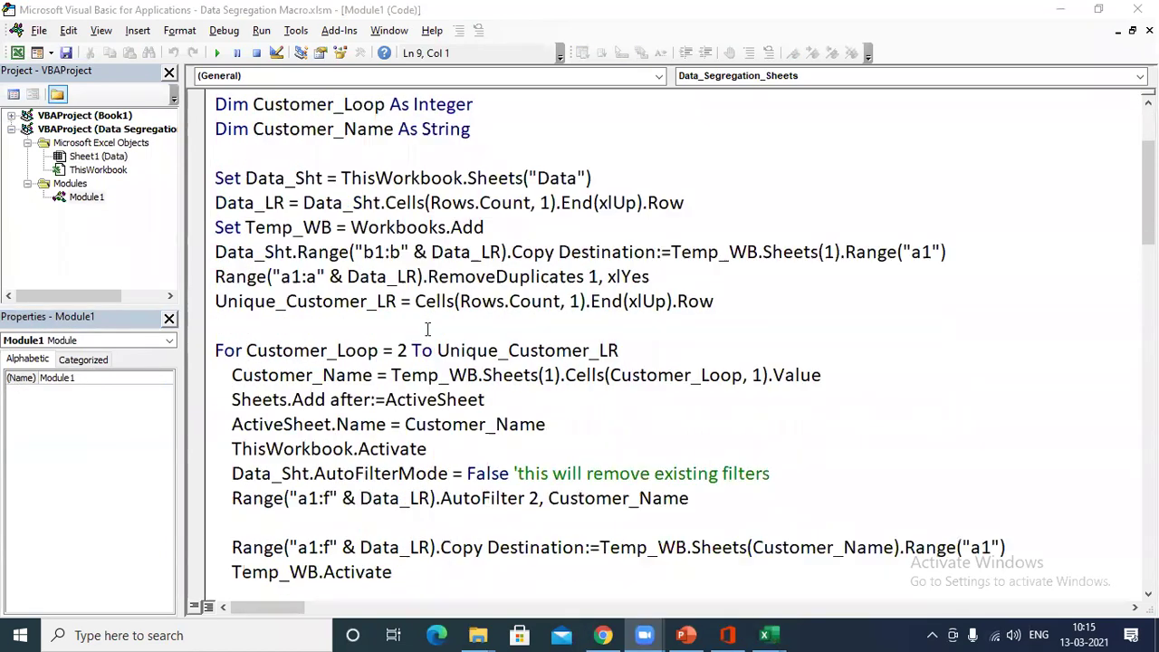
scroll(428, 329, "down", 1)
scroll(425, 326, "up", 2)
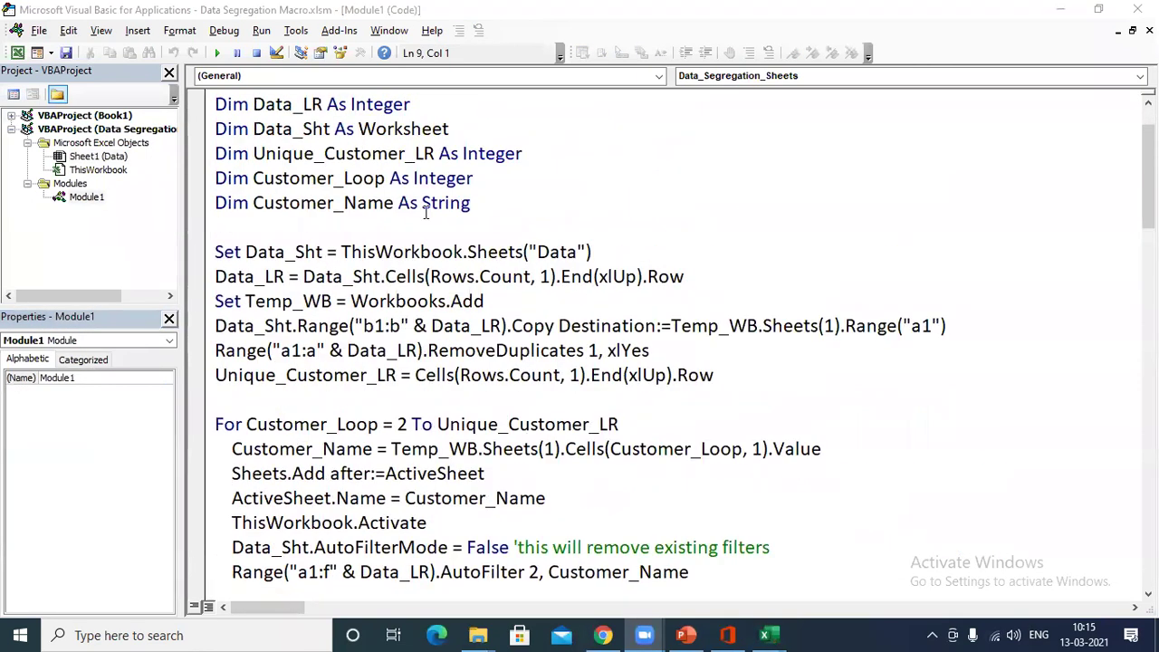
scroll(422, 222, "up", 1)
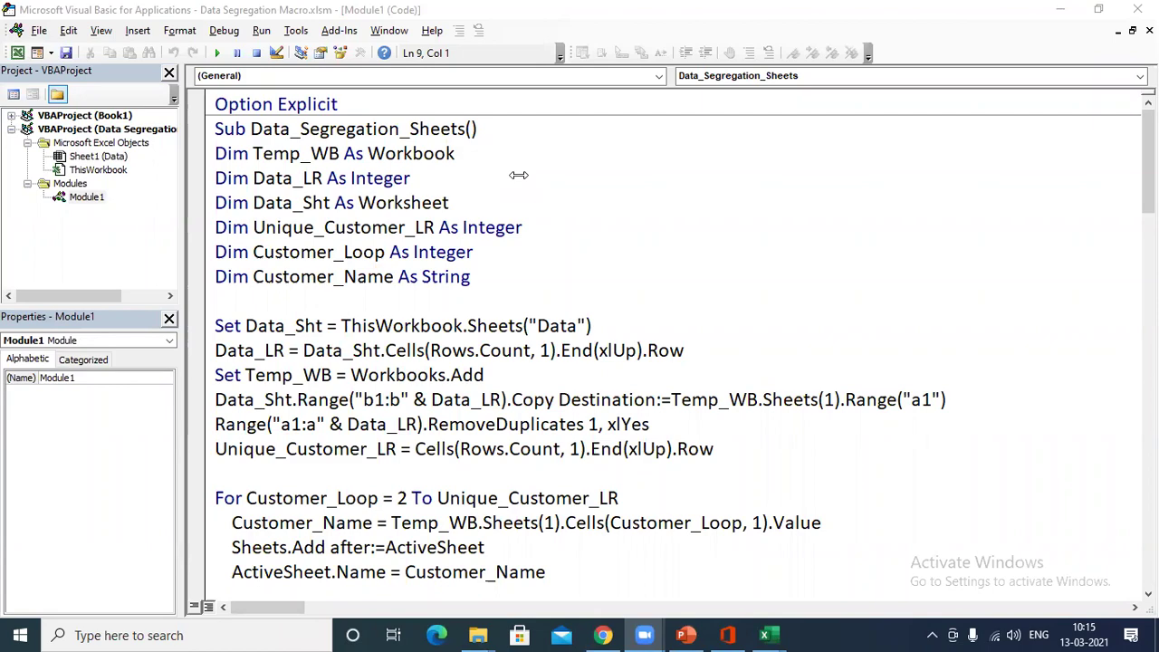
scroll(512, 342, "down", 4)
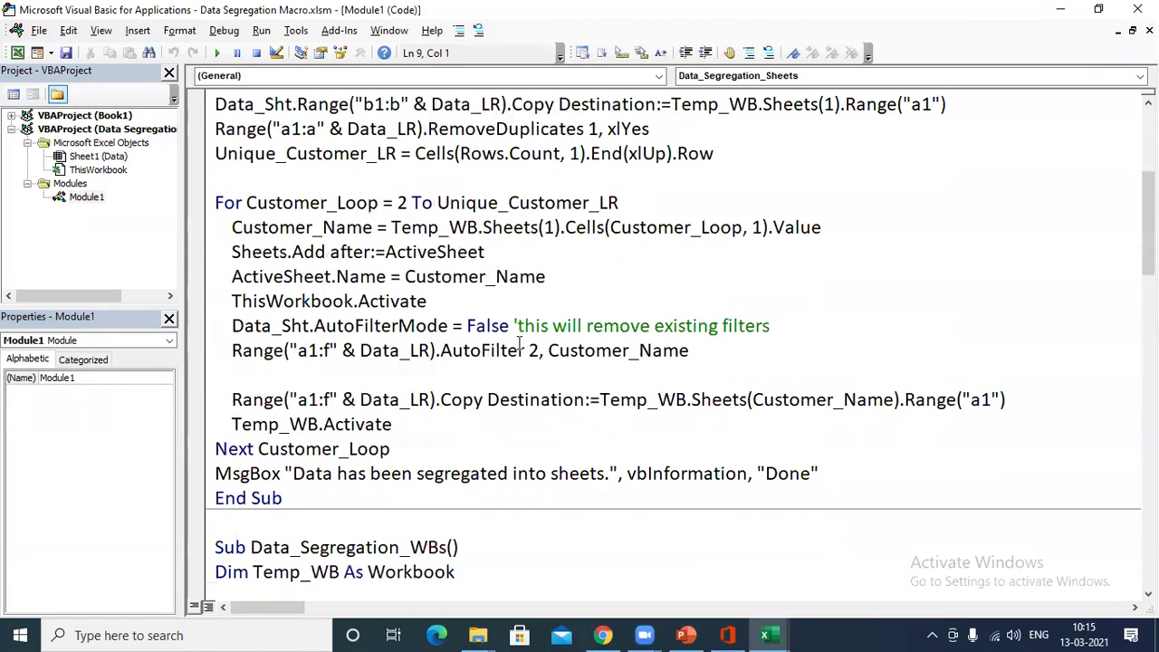
scroll(510, 342, "down", 2)
scroll(544, 335, "down", 5)
scroll(545, 335, "down", 1)
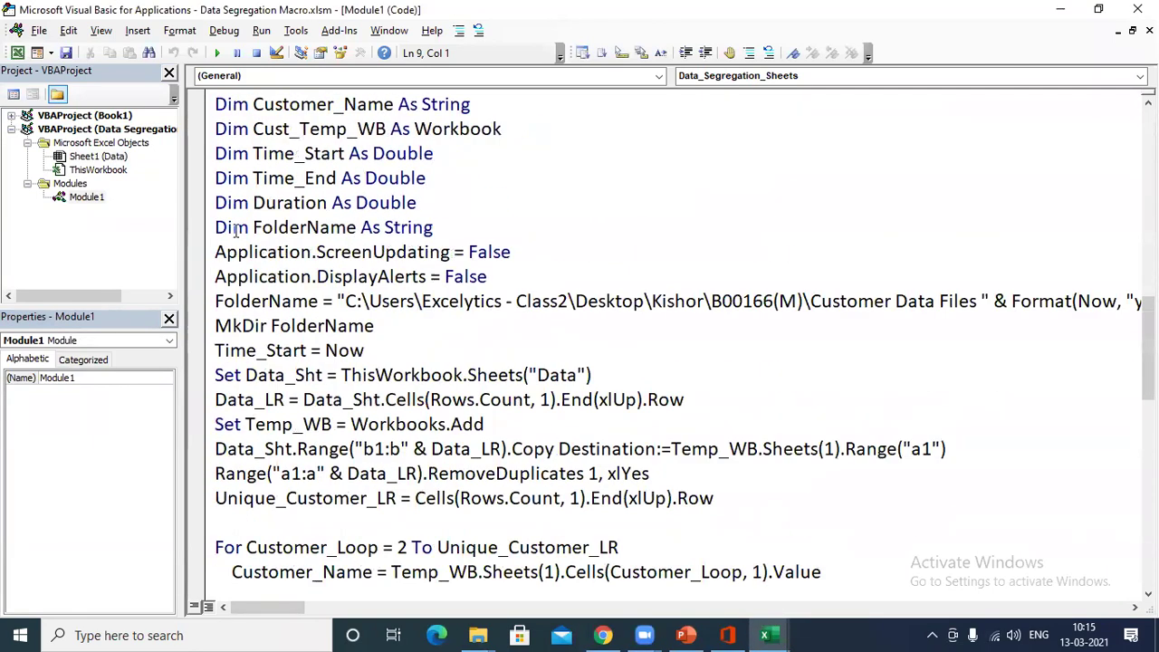
scroll(282, 351, "down", 1)
scroll(282, 350, "down", 1)
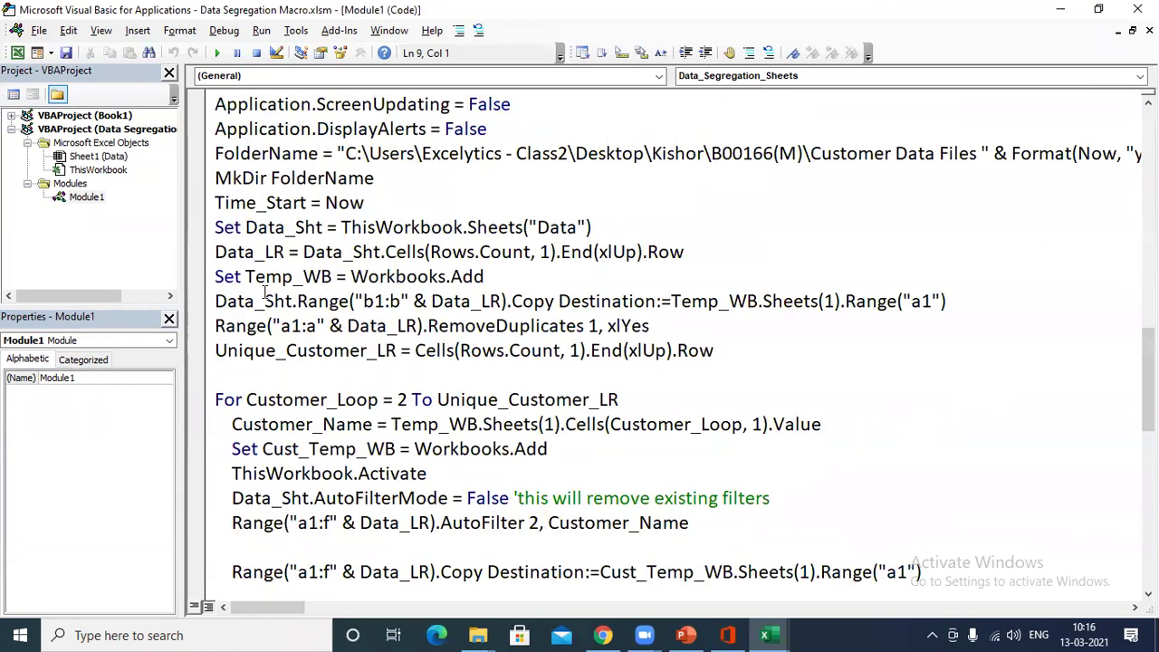
left_click(328, 253)
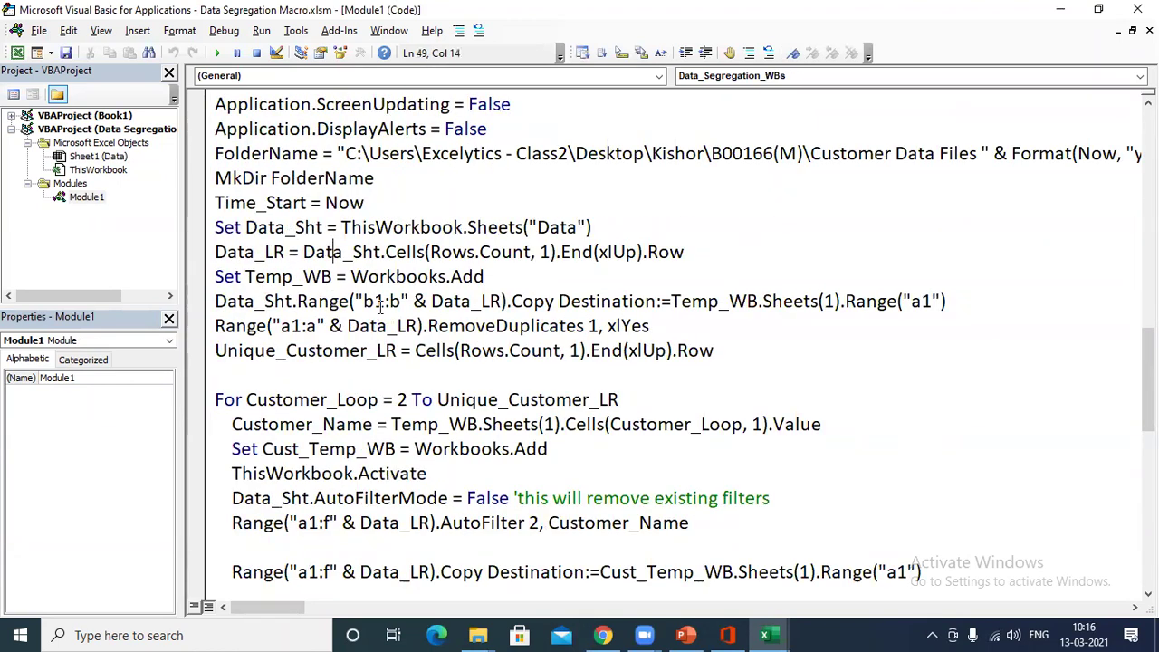
left_click(385, 277)
double_click(402, 276)
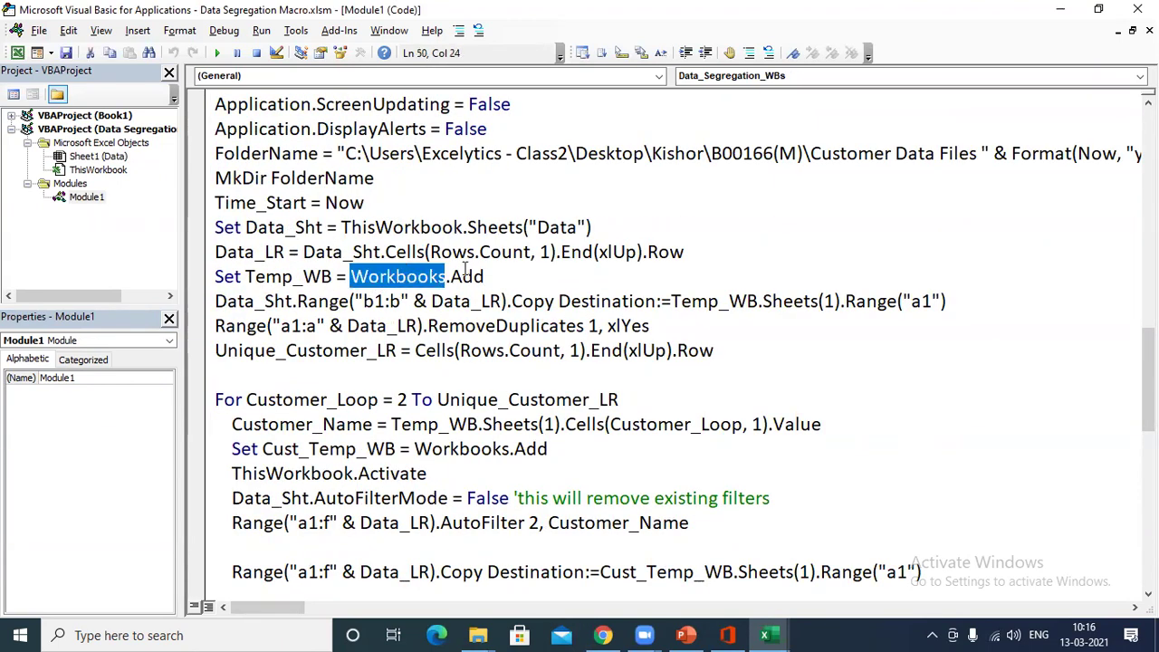
double_click(467, 276)
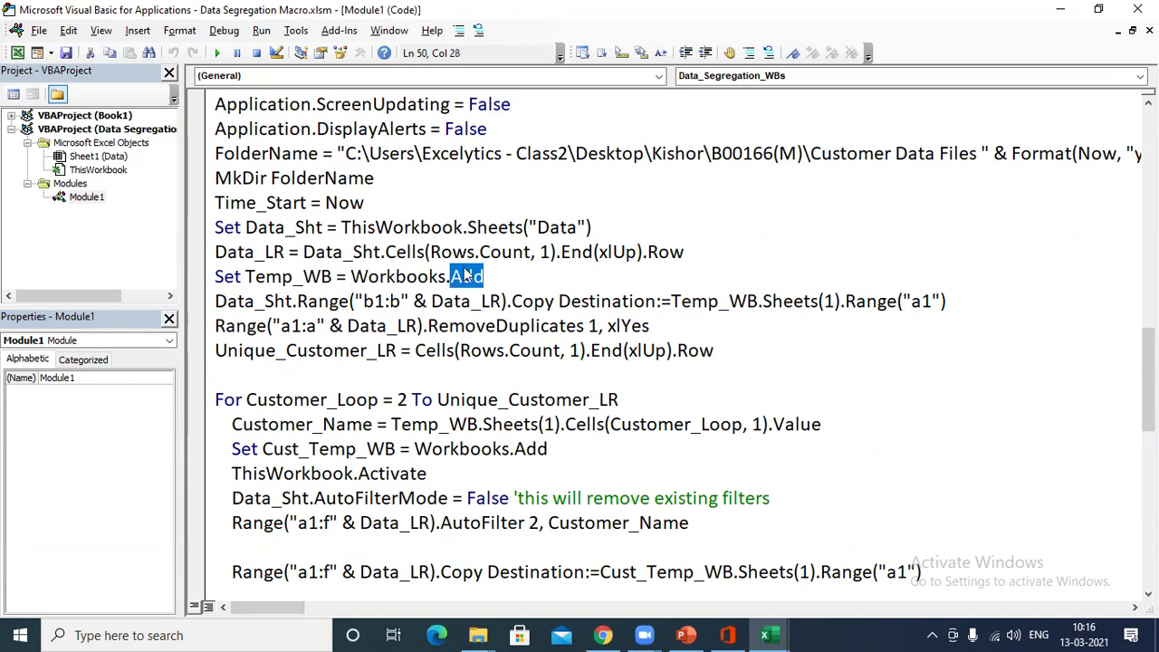
double_click(532, 301)
double_click(585, 301)
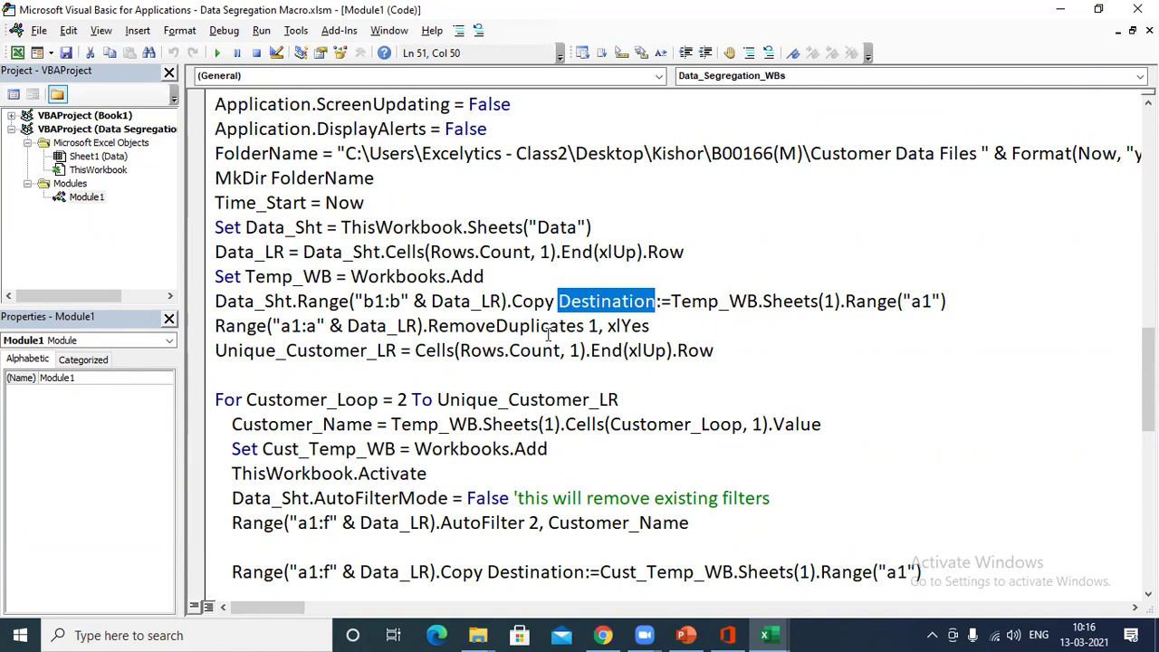
Step: Scroll through the rest of the macro, then close the VBA editor and select F9
scroll(551, 331, "up", 2)
scroll(551, 331, "up", 1)
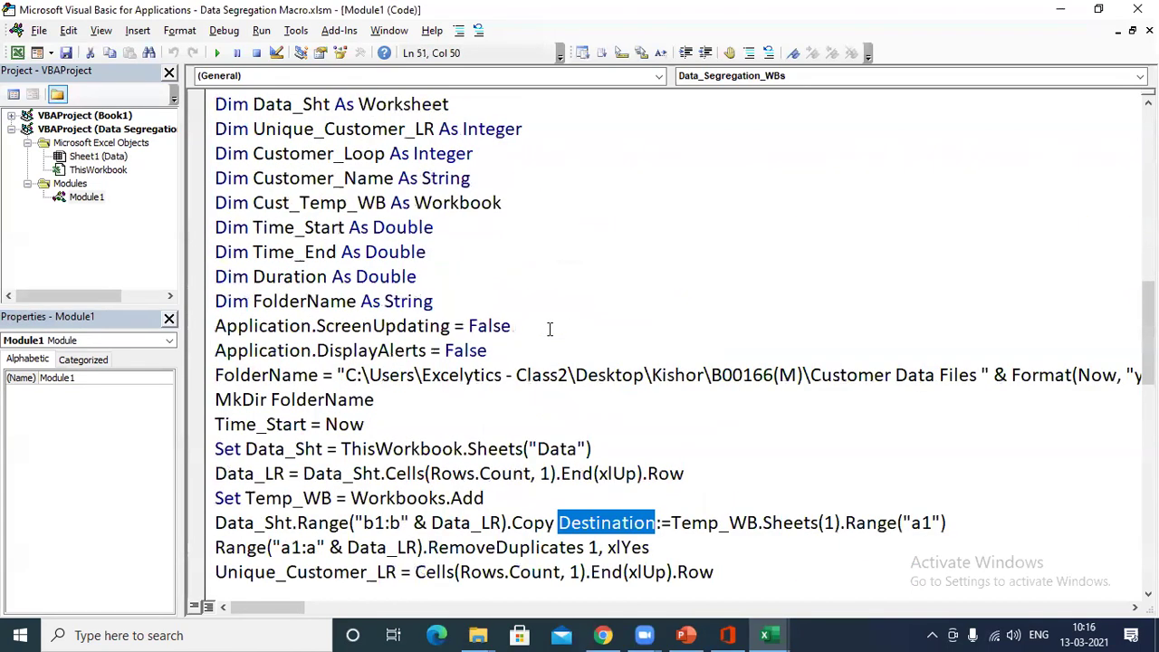
scroll(553, 331, "down", 5)
scroll(555, 331, "down", 5)
scroll(555, 331, "down", 3)
scroll(555, 330, "up", 6)
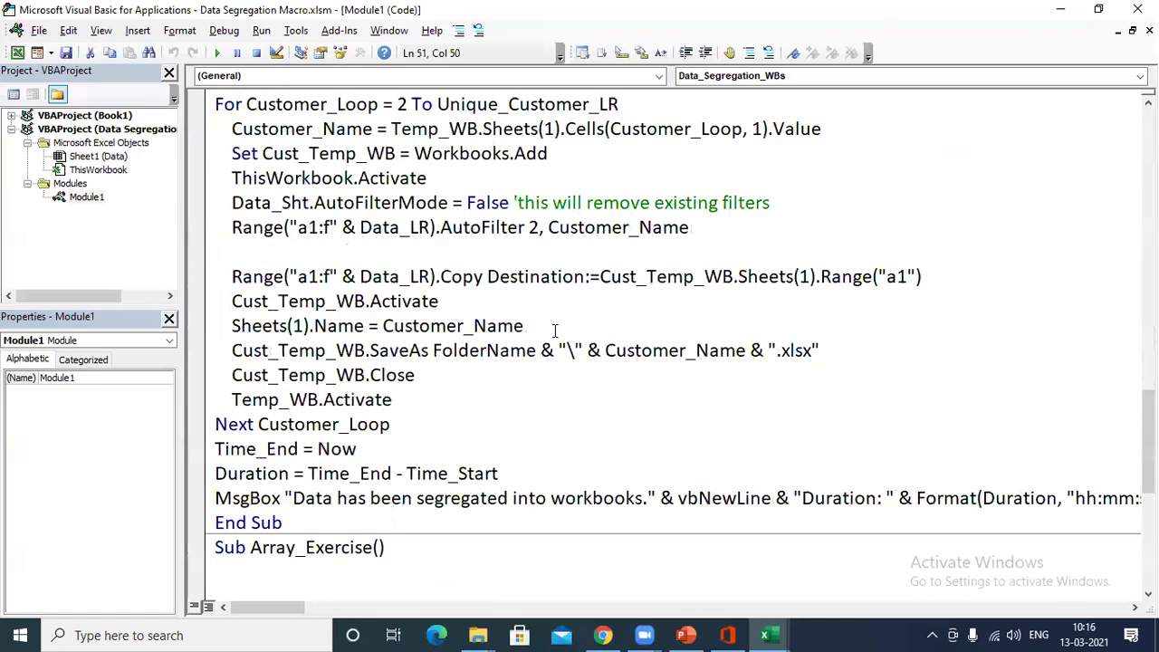
scroll(554, 330, "up", 5)
scroll(555, 330, "up", 1)
scroll(555, 331, "up", 6)
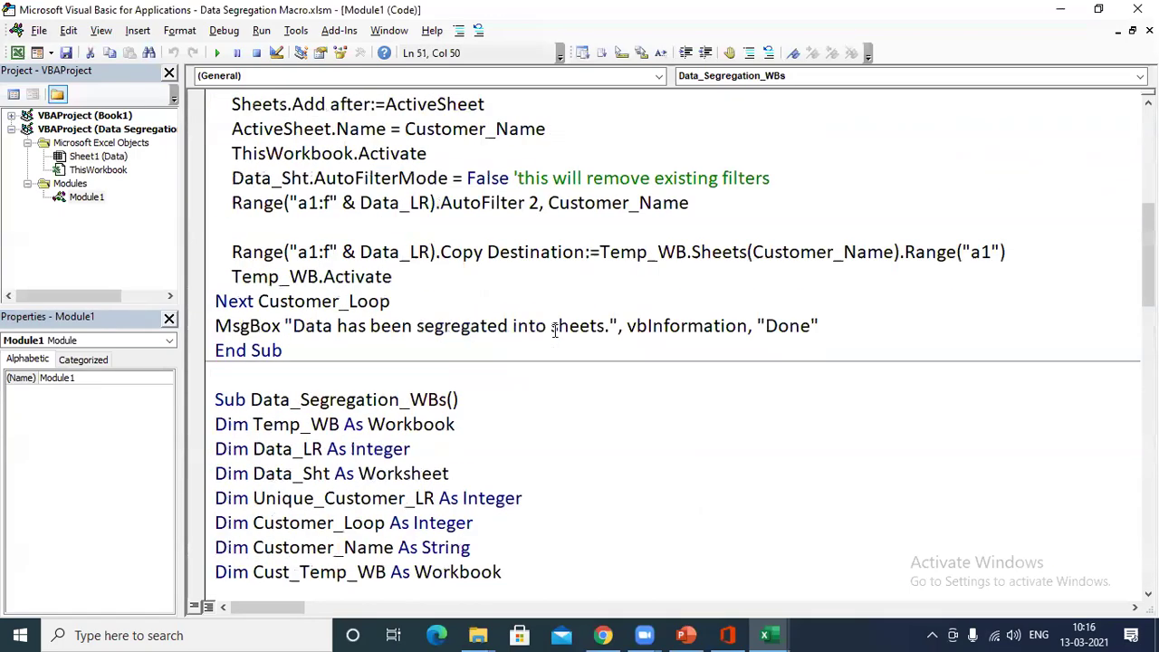
scroll(555, 331, "up", 3)
scroll(555, 330, "up", 3)
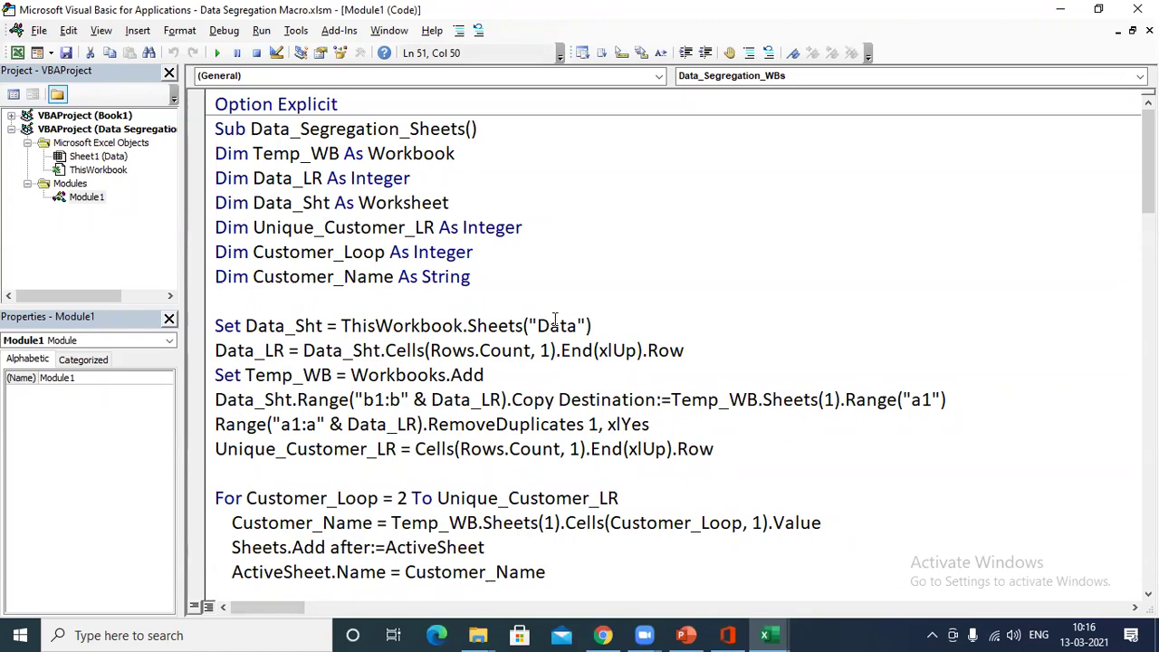
scroll(556, 342, "down", 6)
scroll(556, 342, "down", 5)
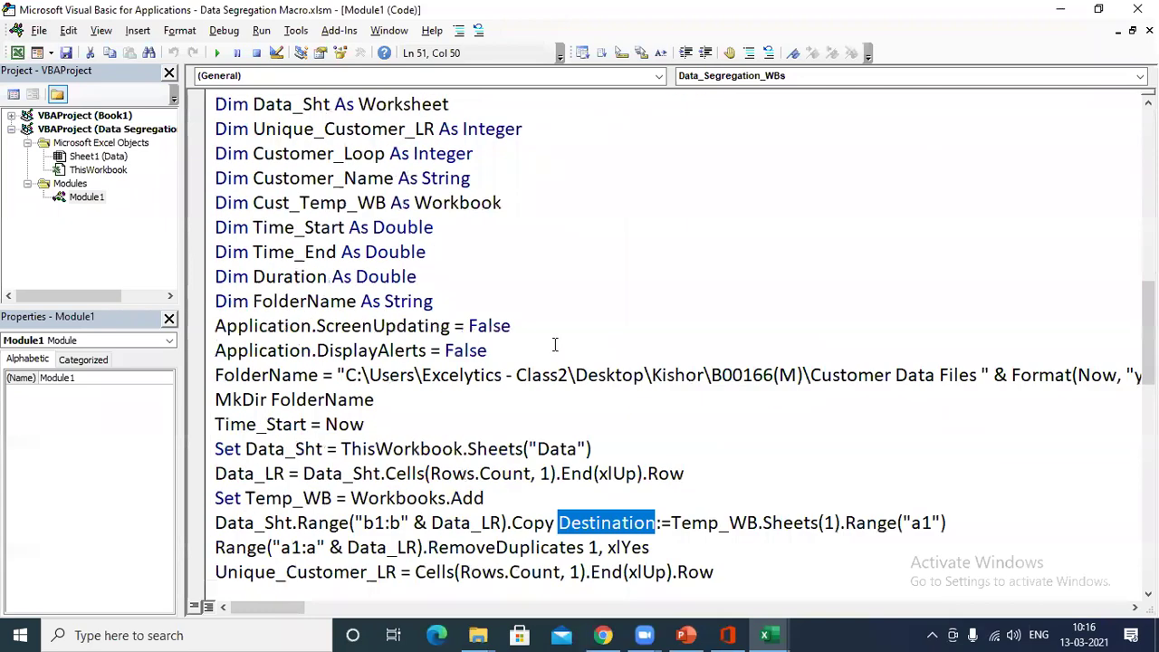
left_click(1137, 9)
left_click(507, 336)
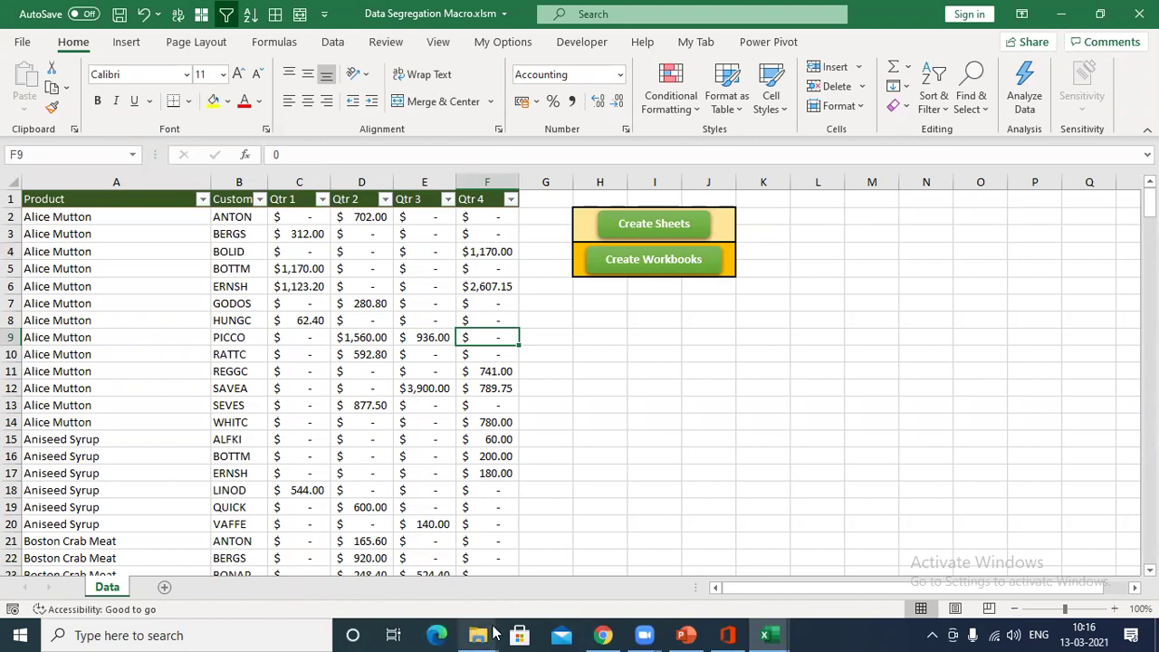
Step: Delete all 75 old workbooks from the Customer Data Files folder
mouse_move(489, 634)
left_click(385, 580)
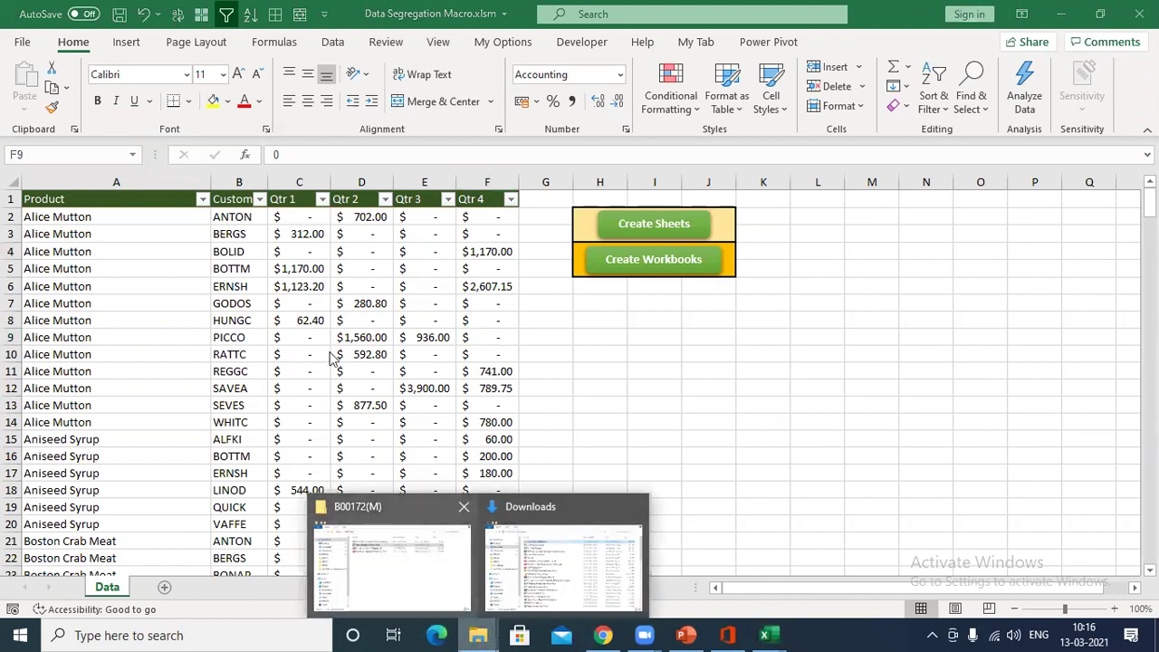
left_click(147, 118)
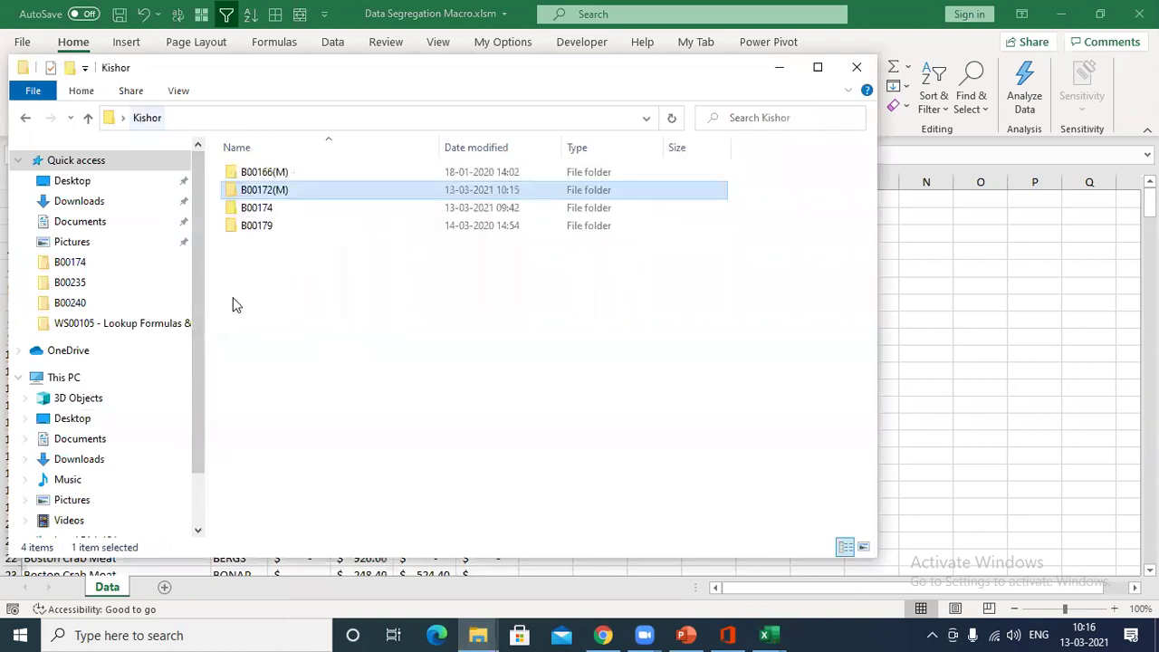
left_click(276, 173)
double_click(276, 173)
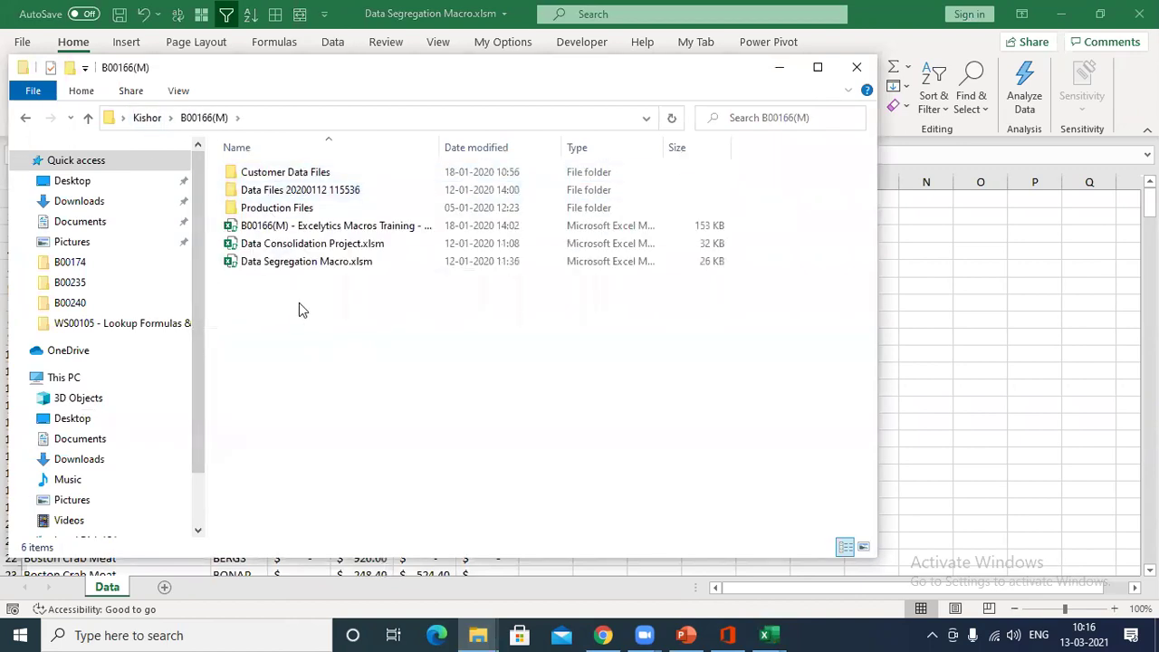
double_click(304, 173)
left_click(265, 250)
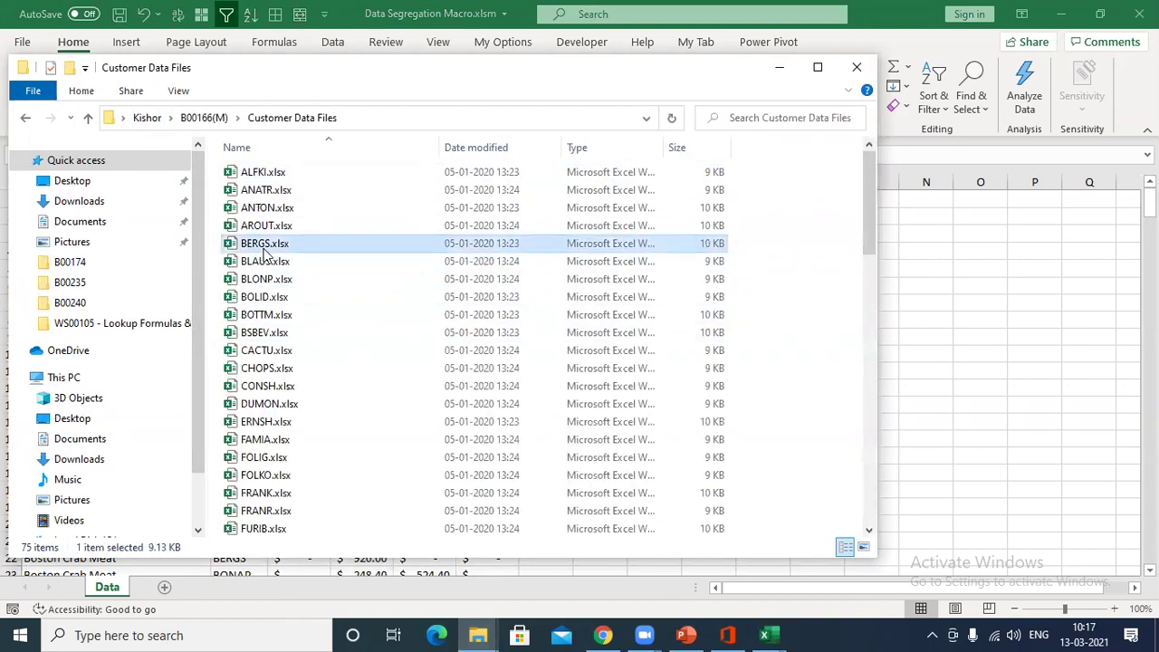
key("ctrl+a")
key("Delete")
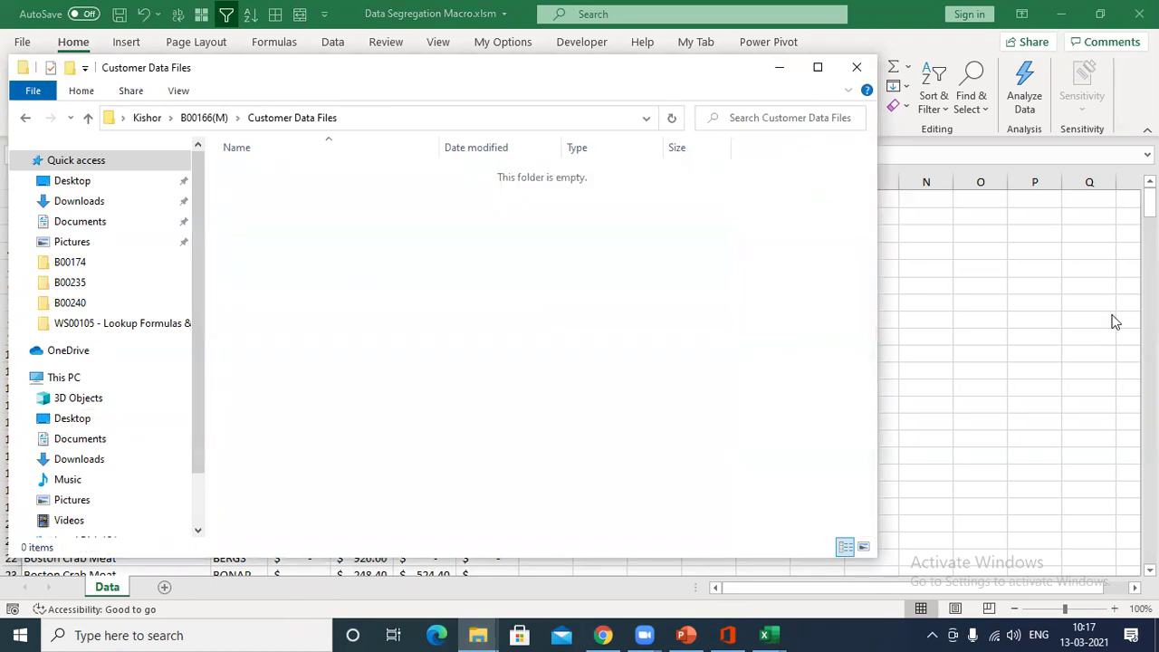
Step: Open Data Segregation Macro.xlsm from the B00166(M) folder
left_click(1024, 338)
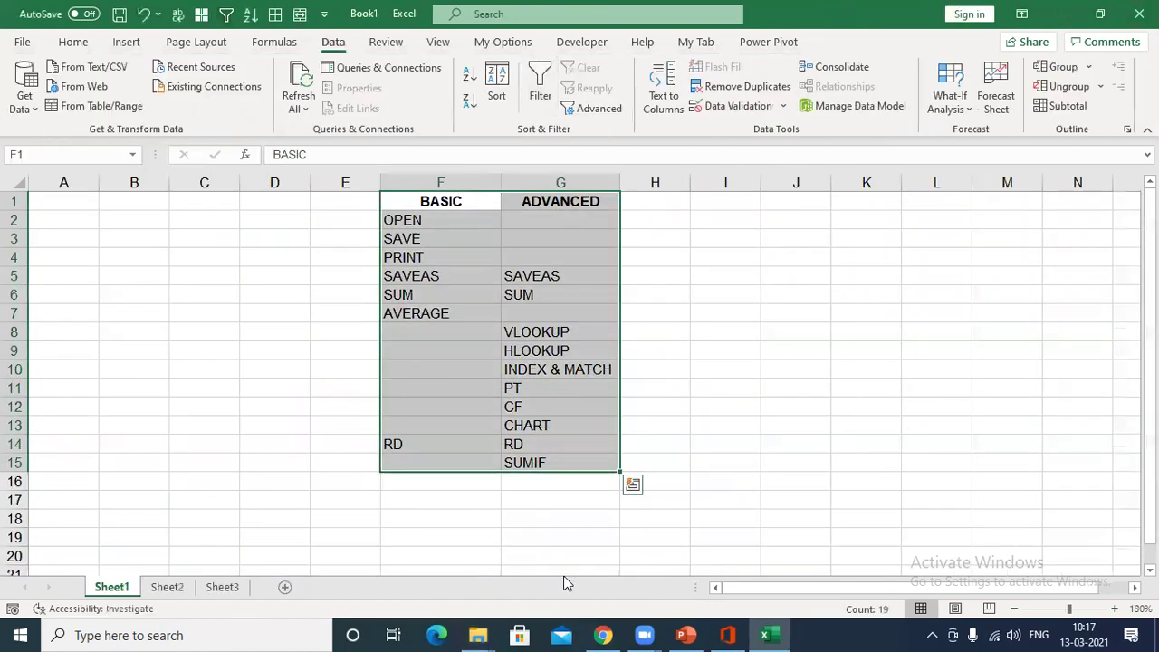
key("alt+Tab")
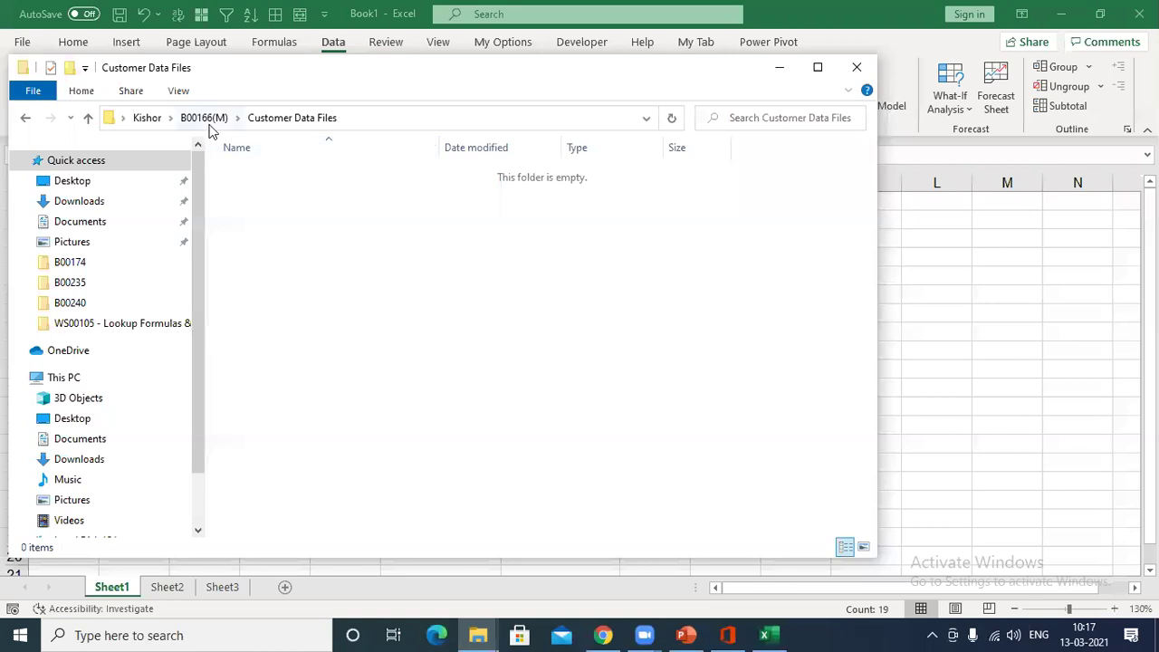
left_click(205, 119)
double_click(332, 262)
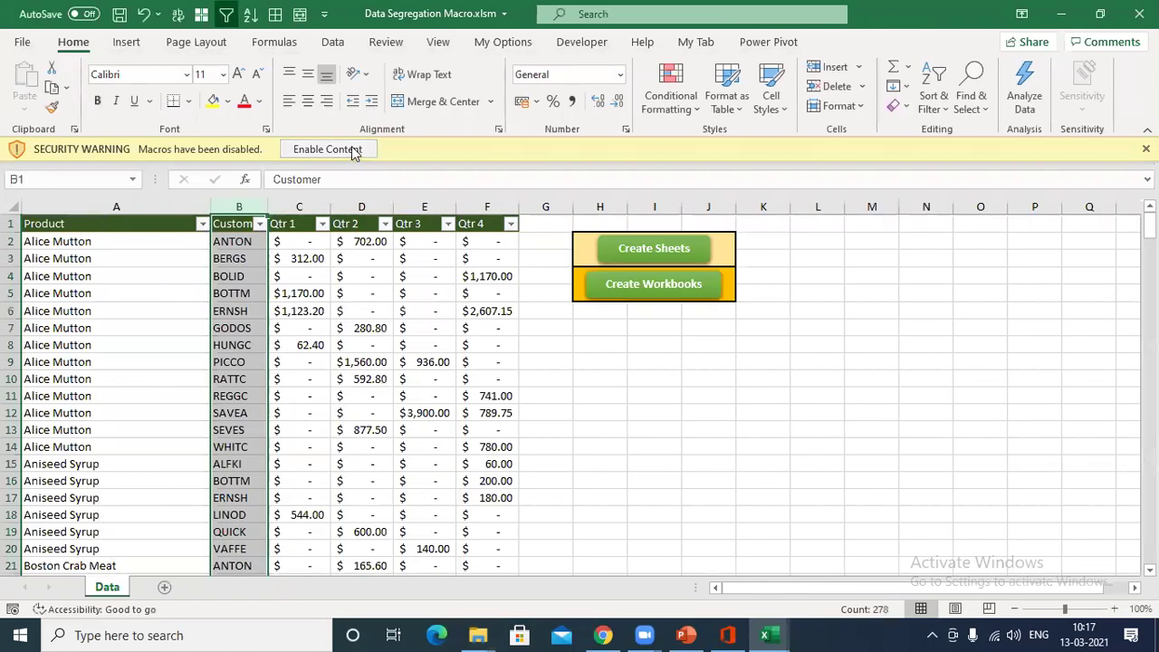
Step: Enable the workbook's macros and filter the Customer column to ALFKI
left_click(347, 149)
left_click(271, 317)
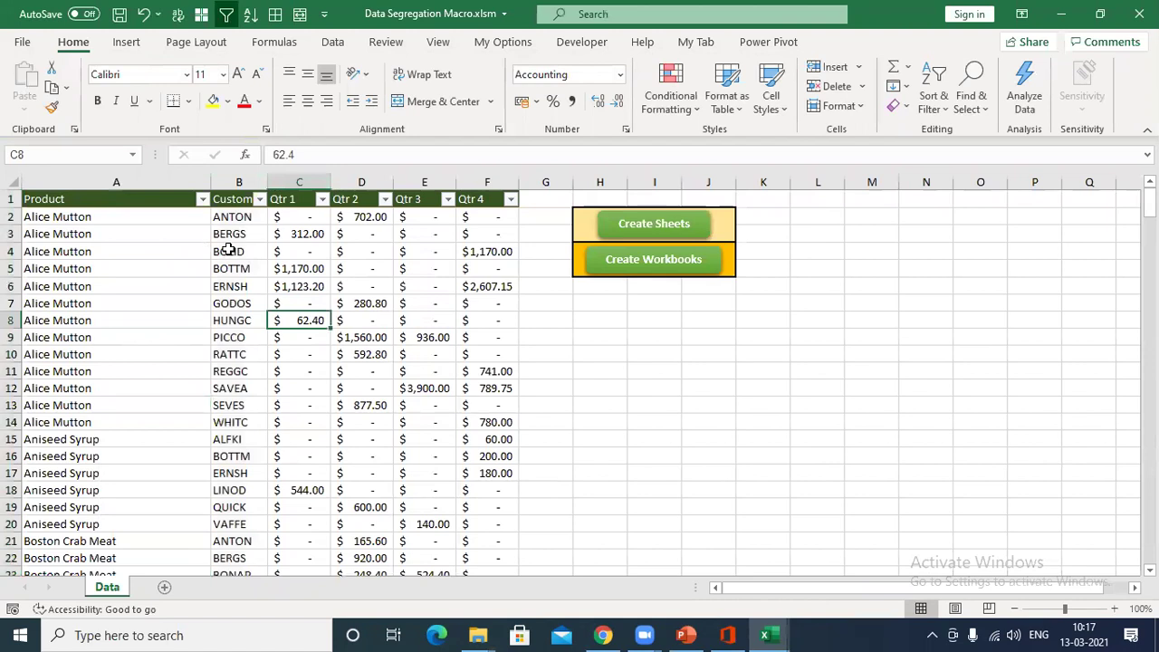
left_click(260, 199)
left_click(92, 400)
left_click(92, 415)
left_click(159, 556)
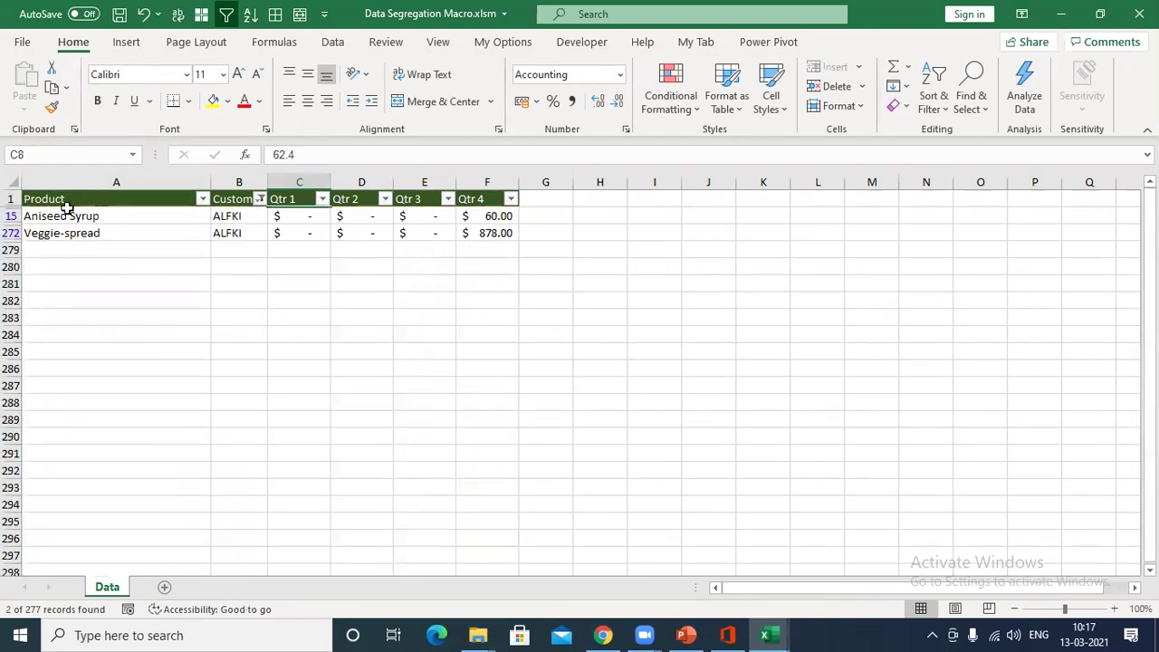
Step: Copy the ALFKI rows into a new workbook and name its sheet ALFKI
left_click_drag(67, 207, 489, 236)
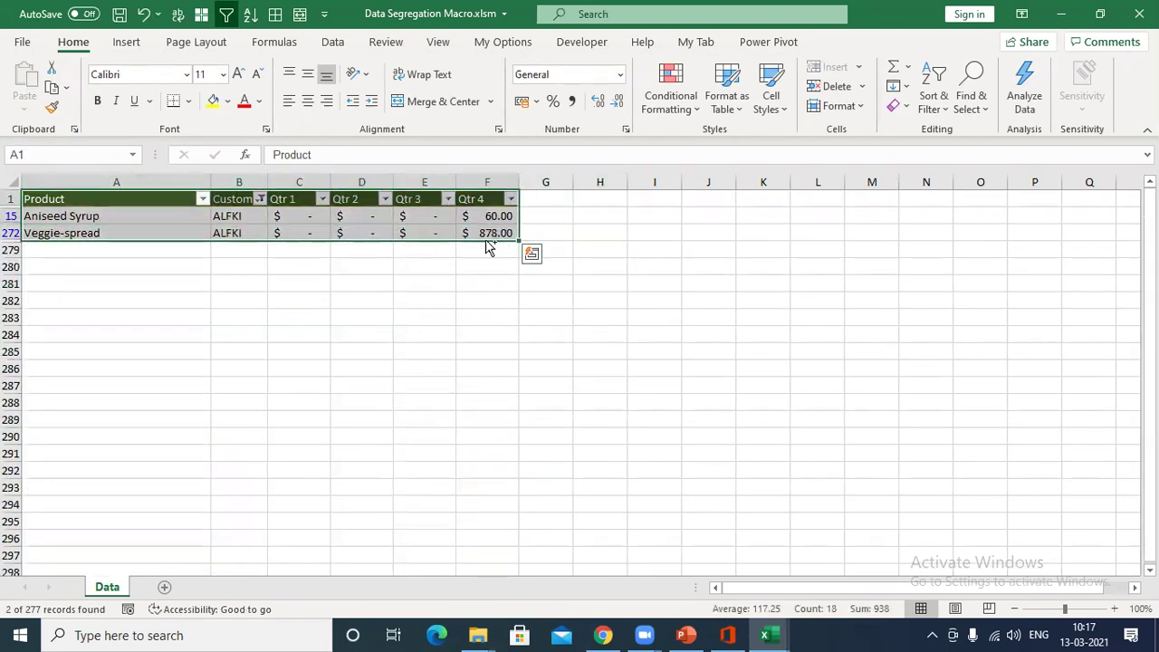
key("ctrl+c")
key("ctrl+n")
key("ctrl+v")
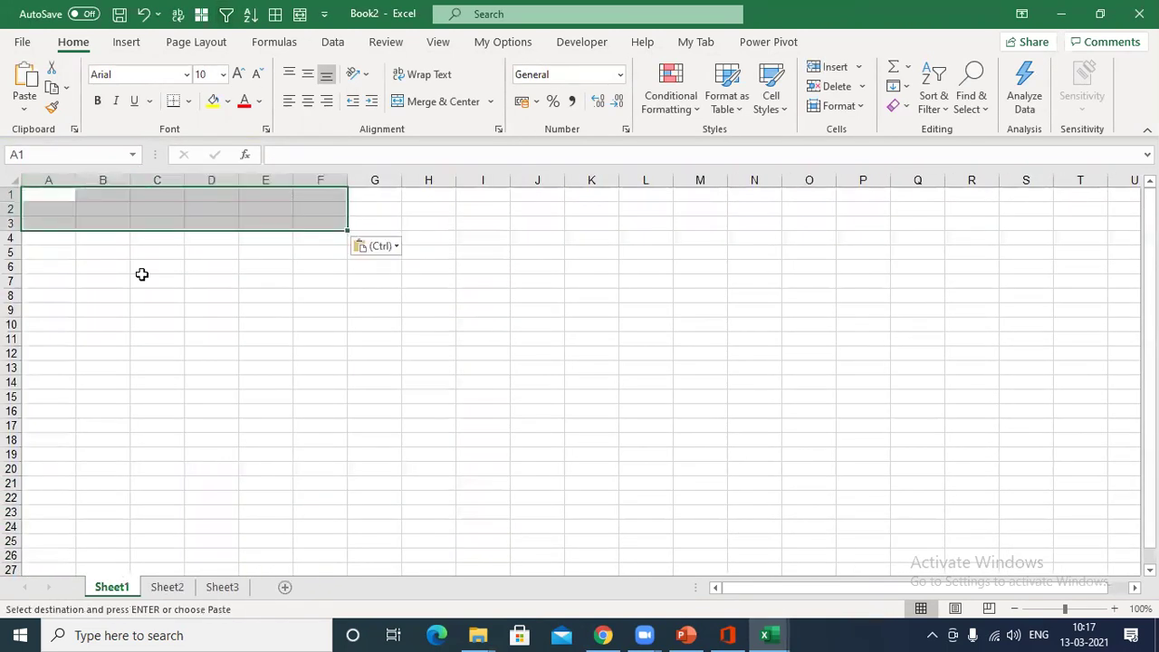
left_click_drag(111, 589, 156, 590)
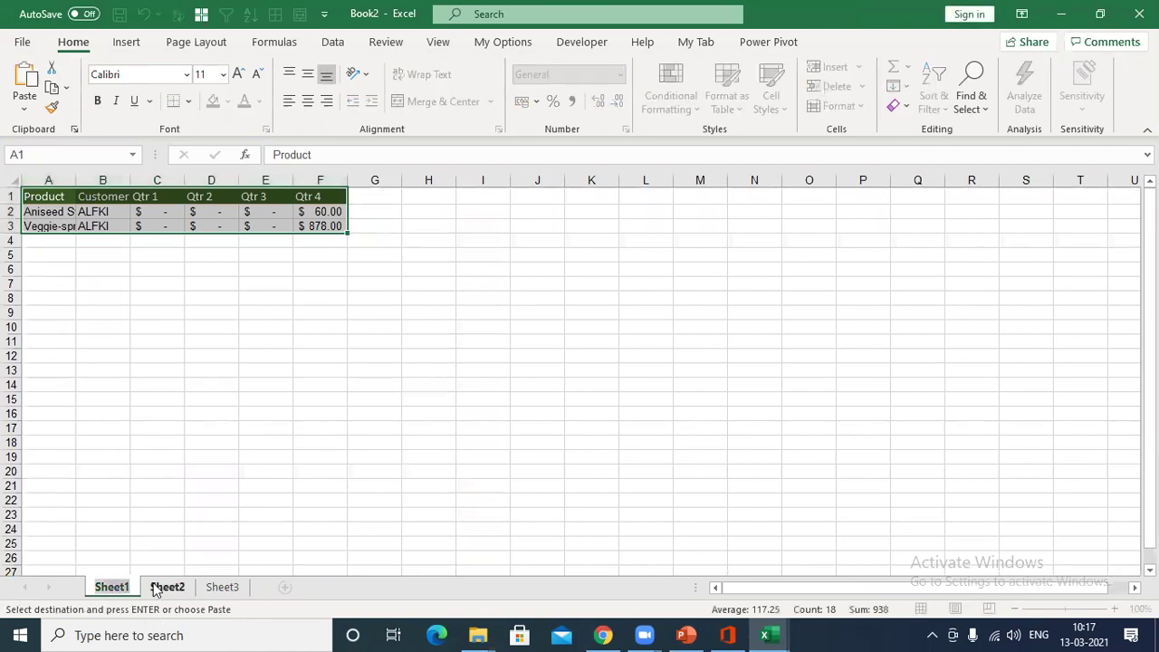
type("ALF")
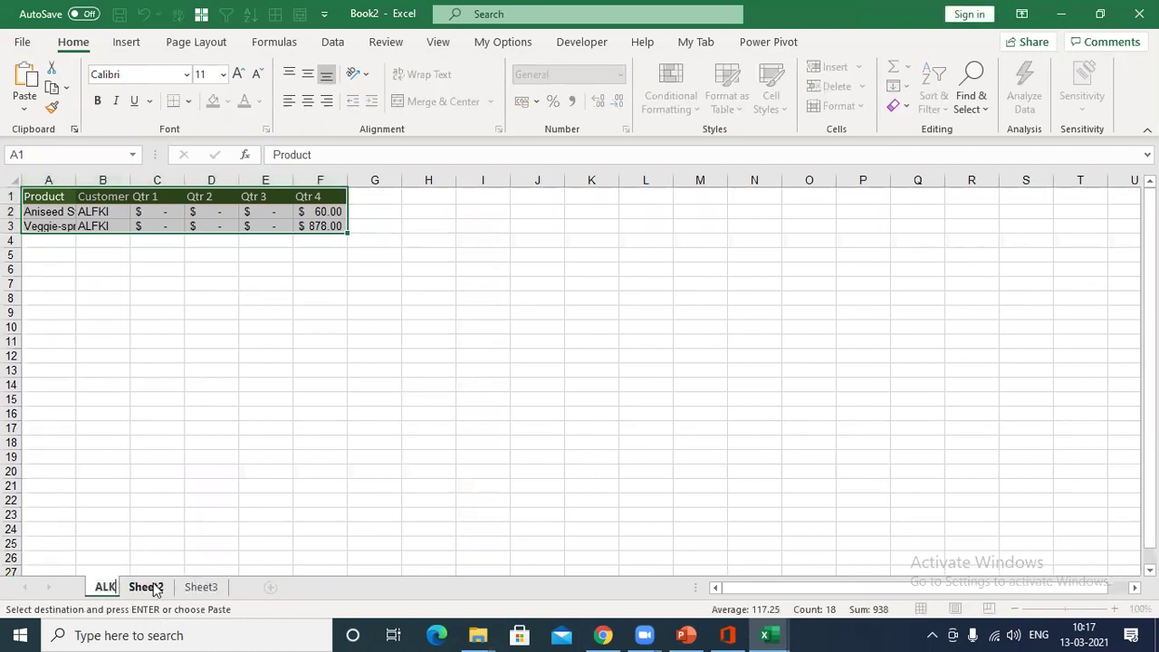
type("KI")
key("Return")
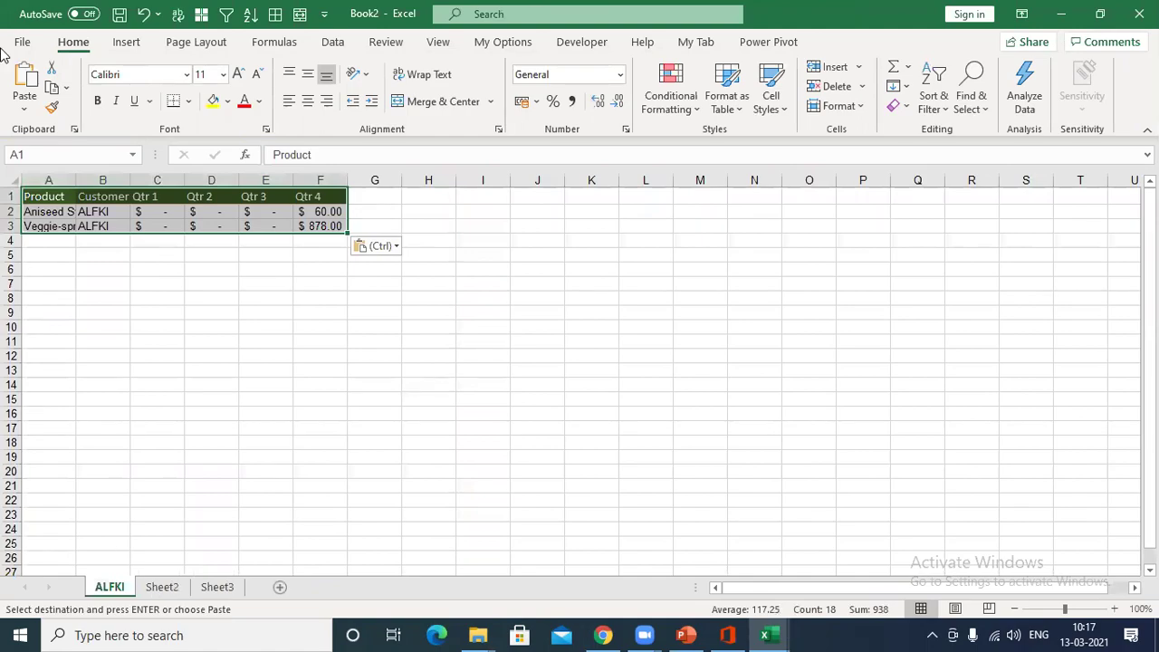
Step: Save the new workbook as ALFKI.xlsx in Customer Data Files and close it
left_click(22, 42)
left_click(55, 270)
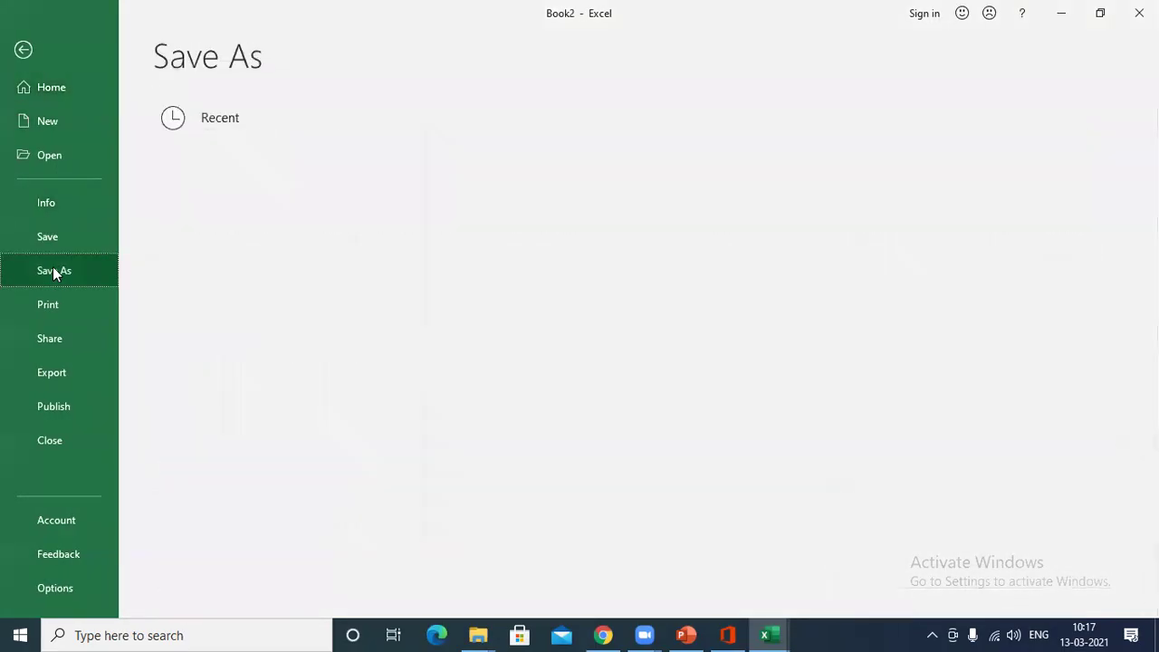
left_click(558, 206)
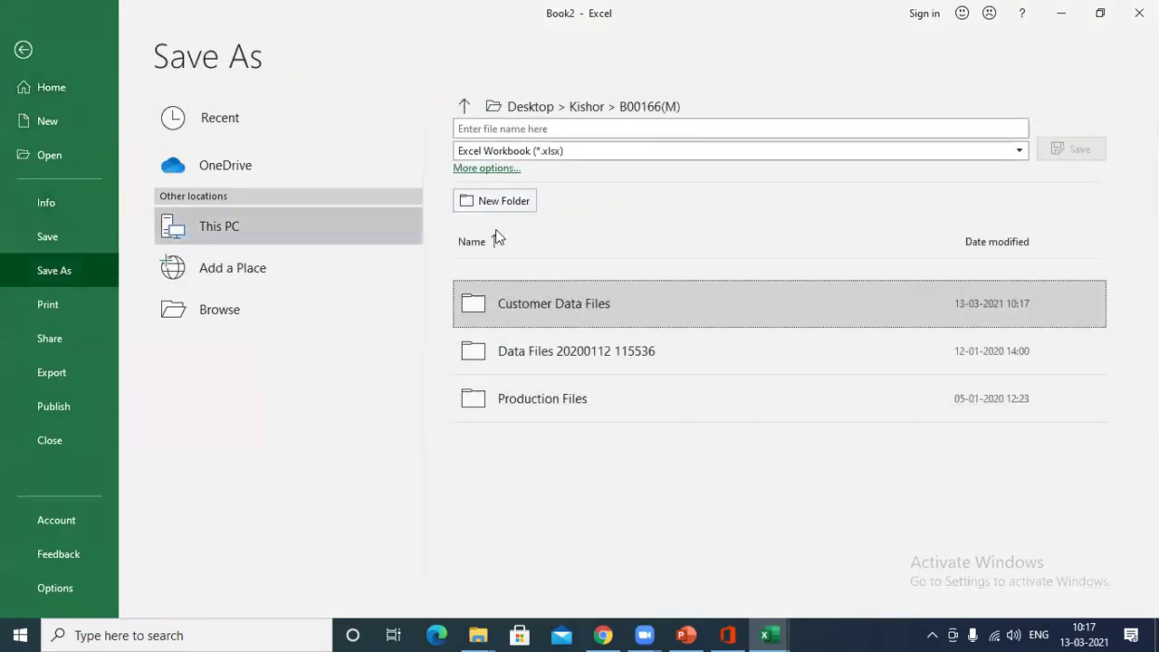
left_click(548, 303)
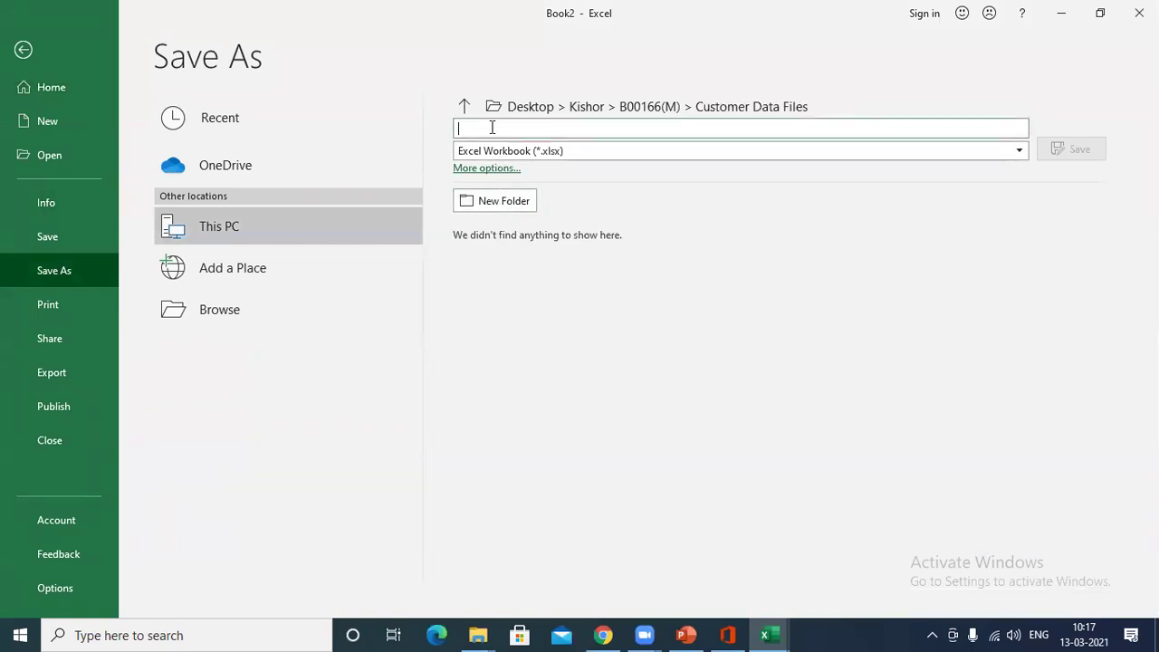
type("ALFKI")
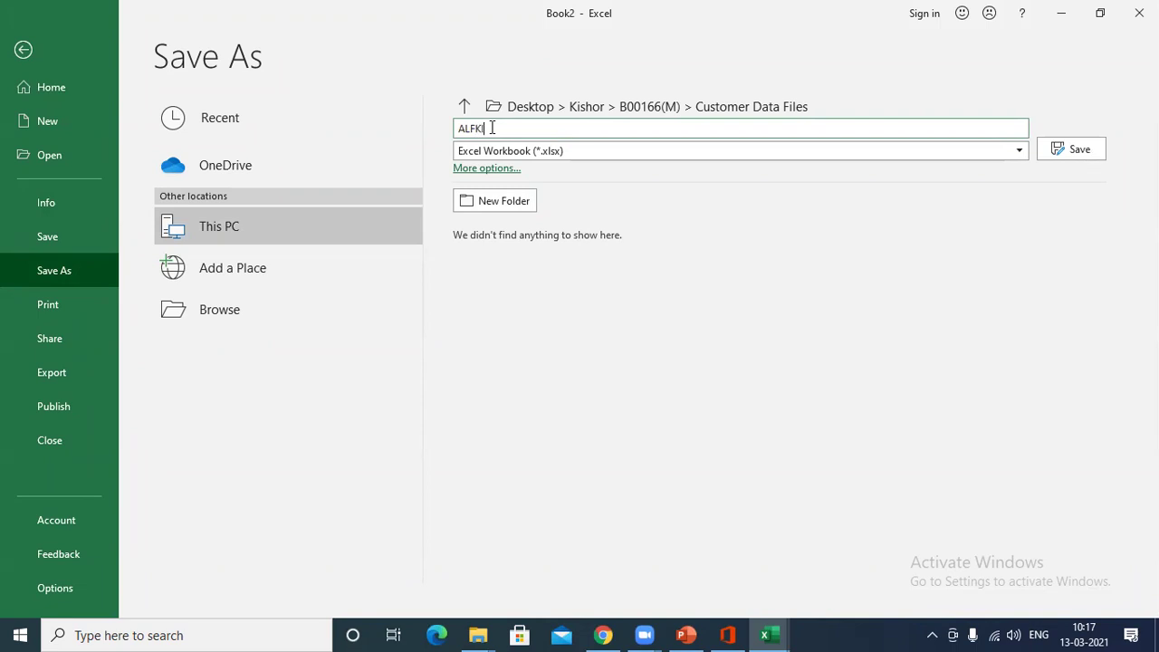
left_click(1071, 152)
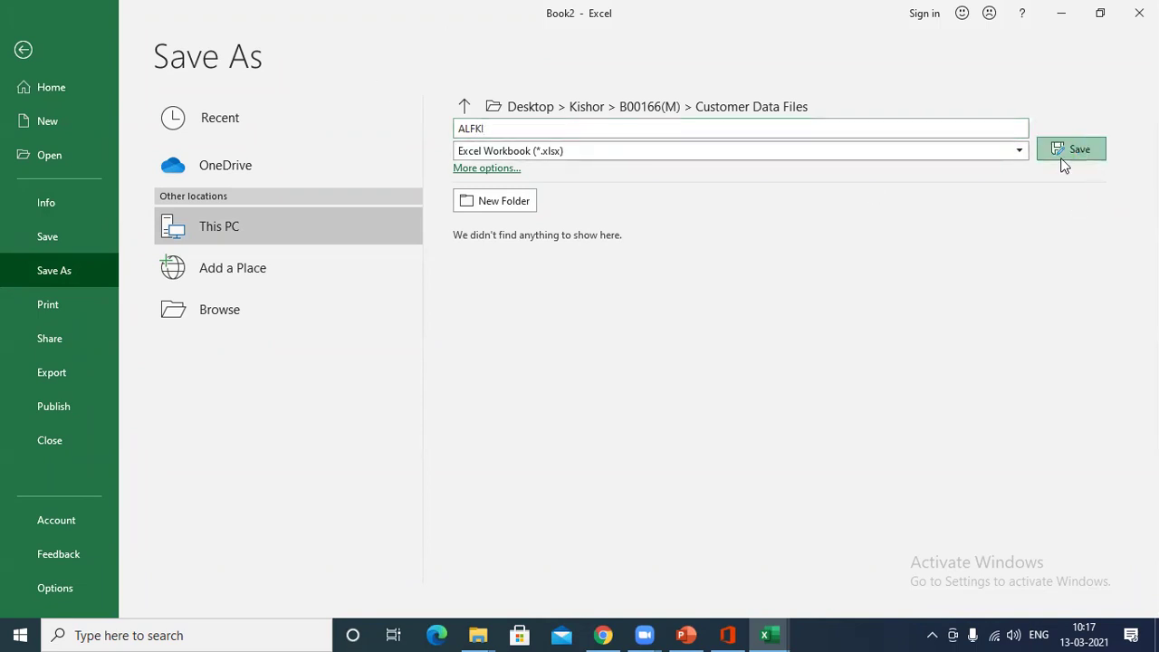
left_click(327, 278)
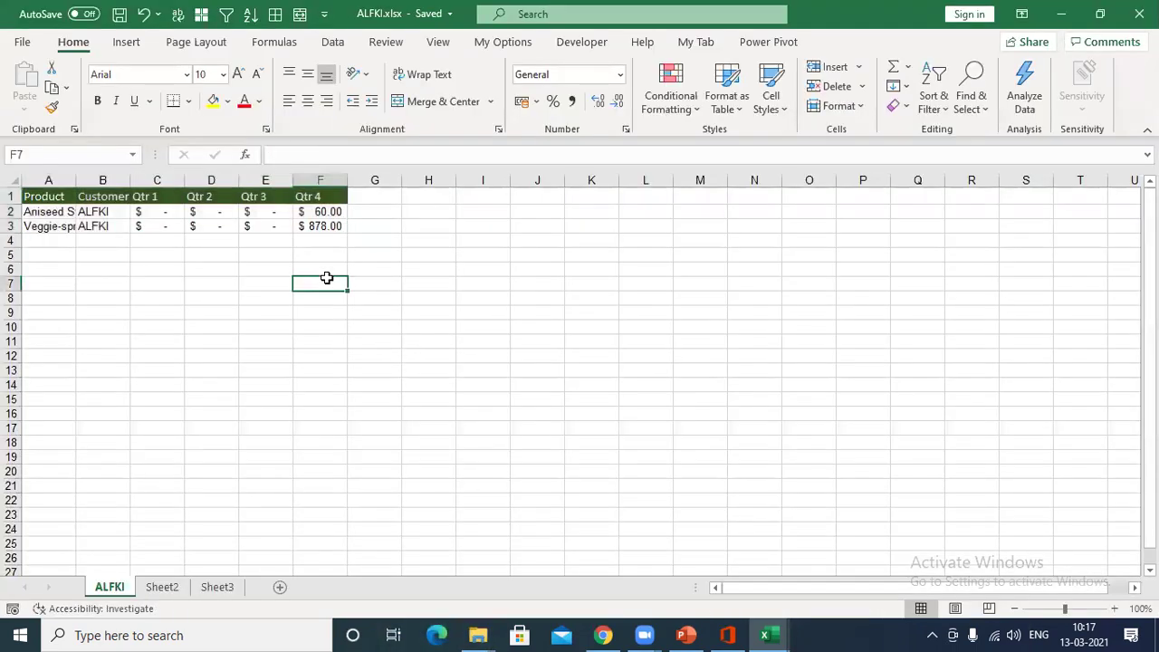
Step: Change the Customer filter from ALFKI to ANATR
left_click(261, 198)
left_click(109, 414)
left_click(100, 429)
left_click(160, 555)
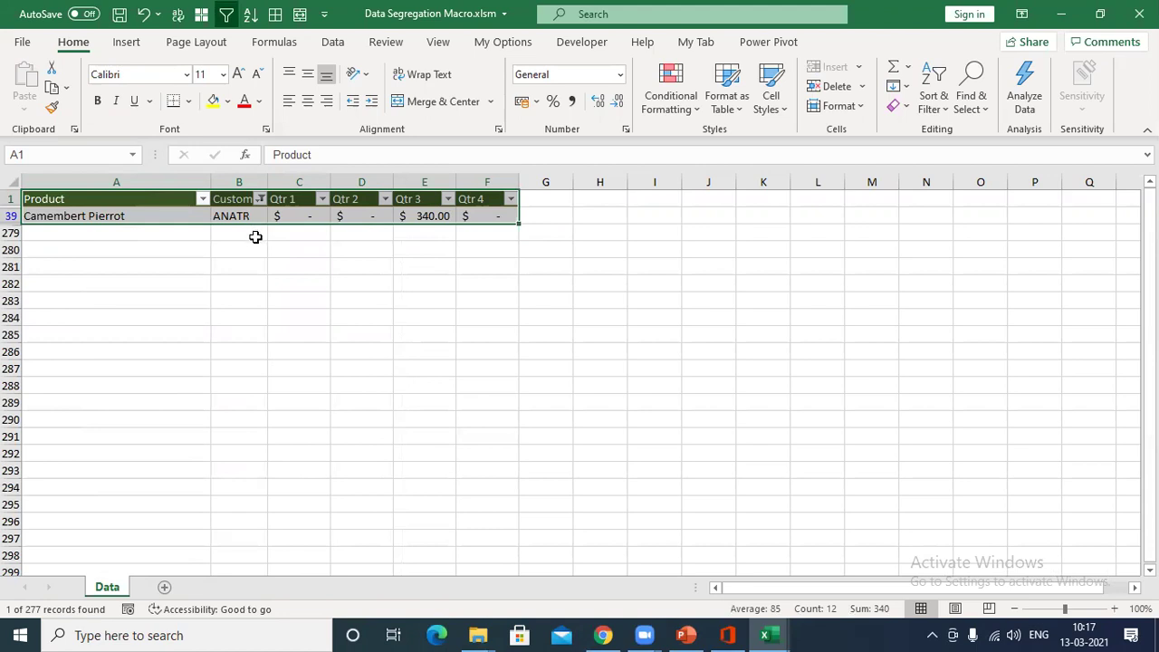
Step: Confirm ALFKI.xlsx is in the Customer Data Files folder, then return to Excel
left_click(478, 635)
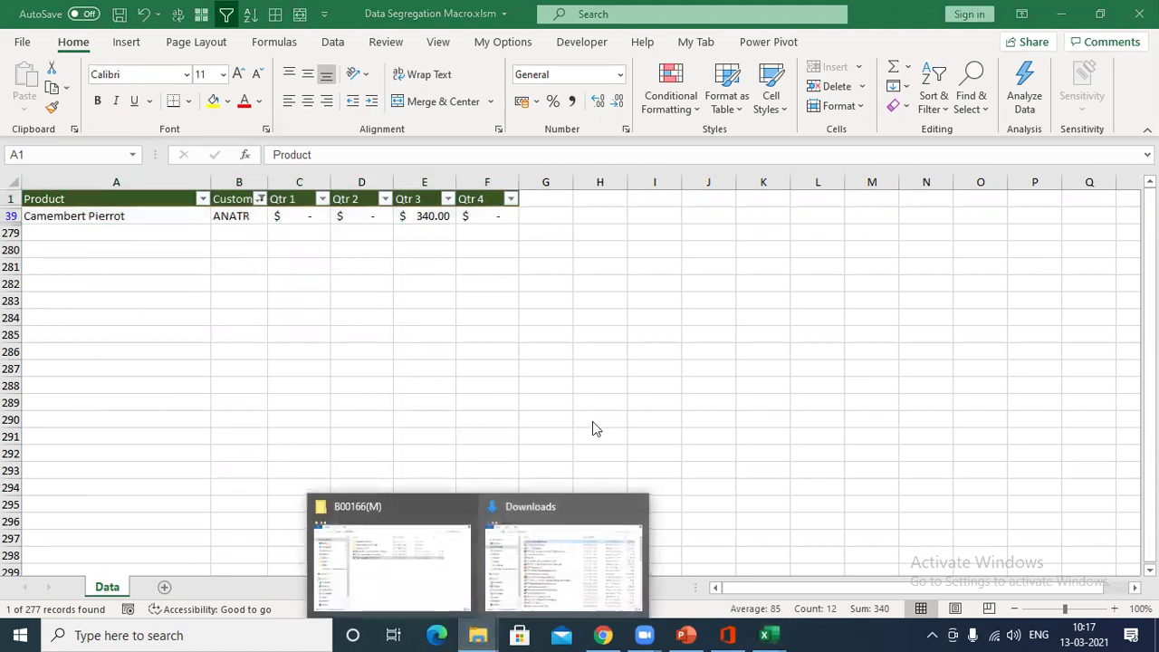
left_click(376, 579)
double_click(290, 172)
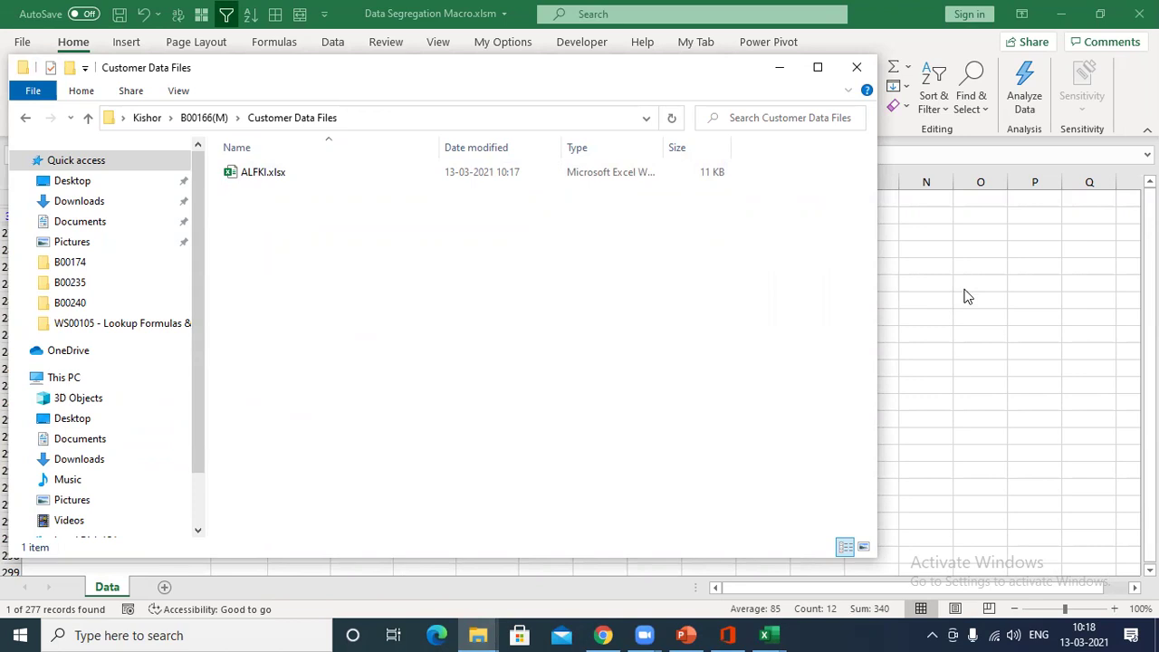
key("alt+Tab")
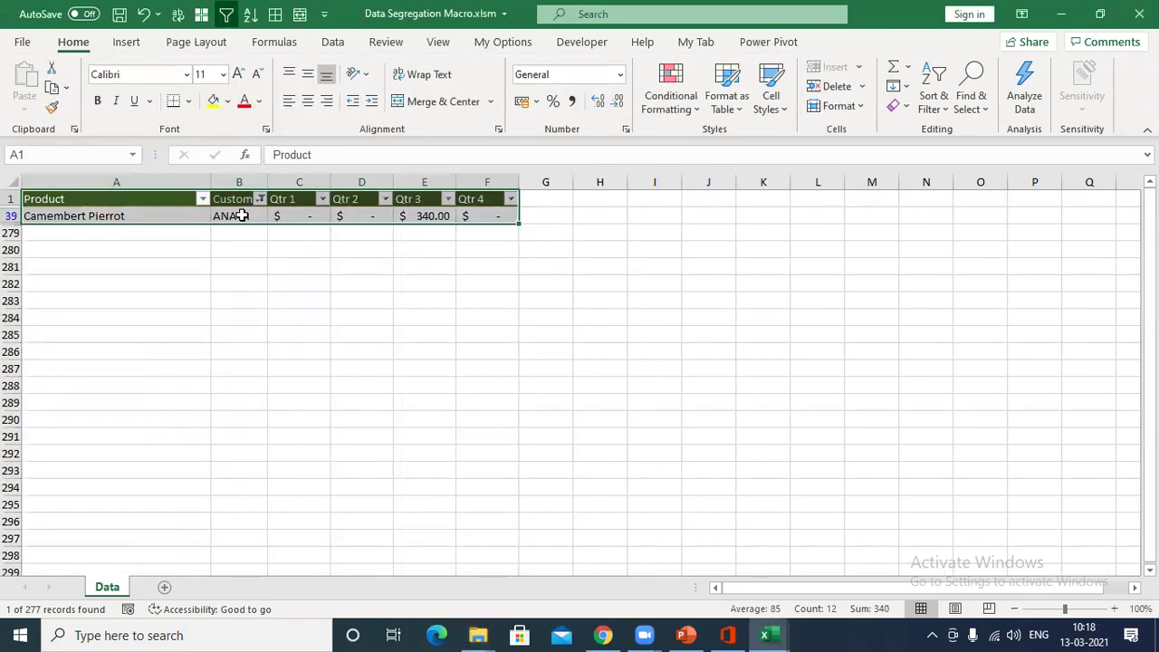
Step: Clear the Customer filter so every customer row shows again
left_click(240, 218)
left_click(261, 199)
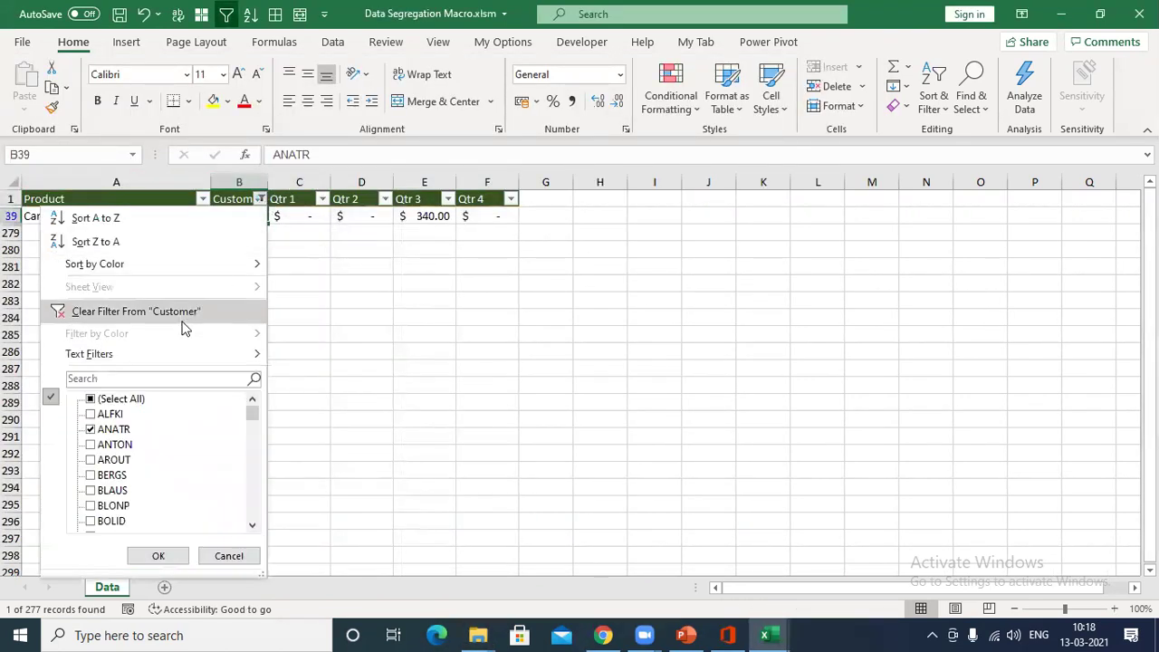
left_click(182, 312)
left_click(262, 199)
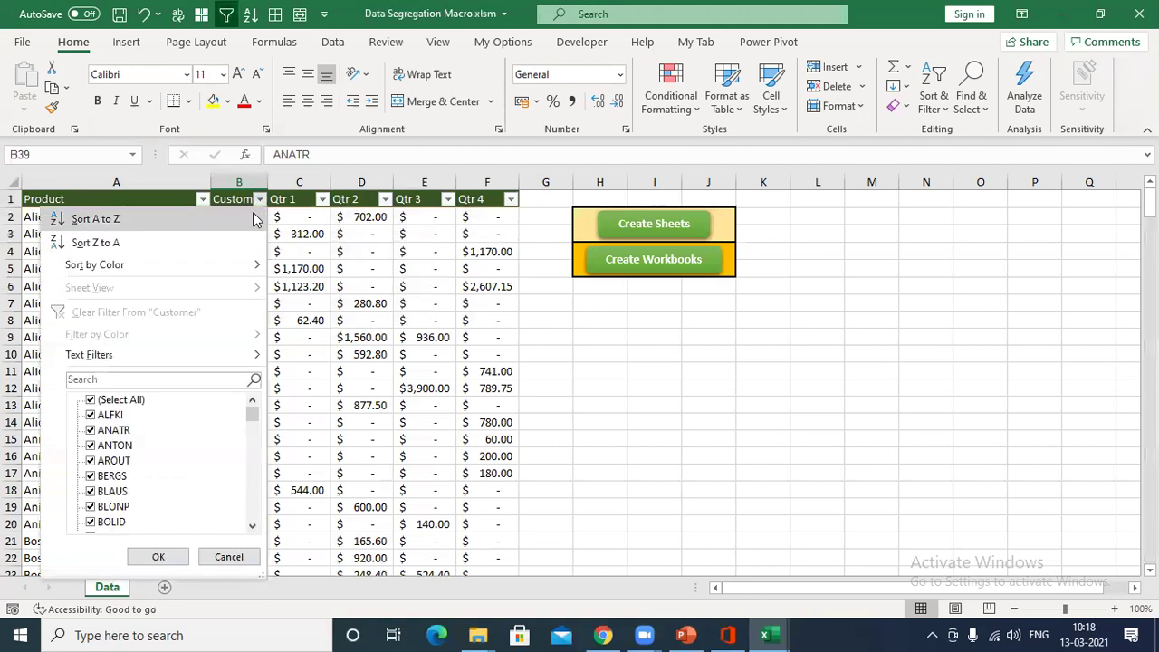
left_click_drag(254, 415, 268, 521)
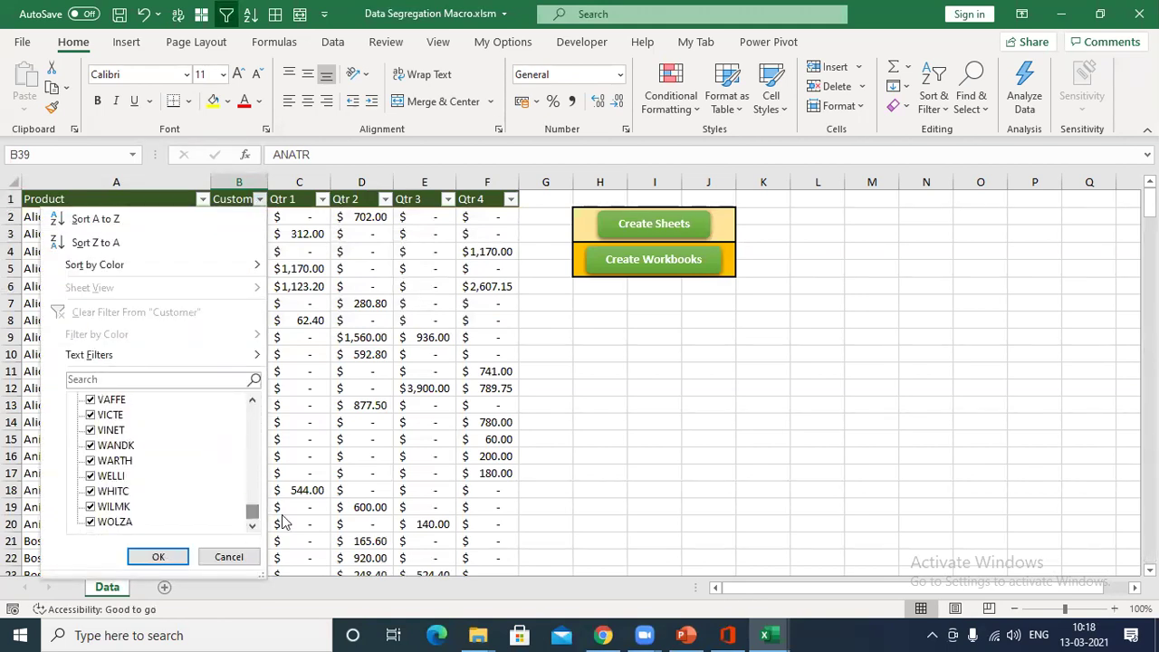
left_click(374, 354)
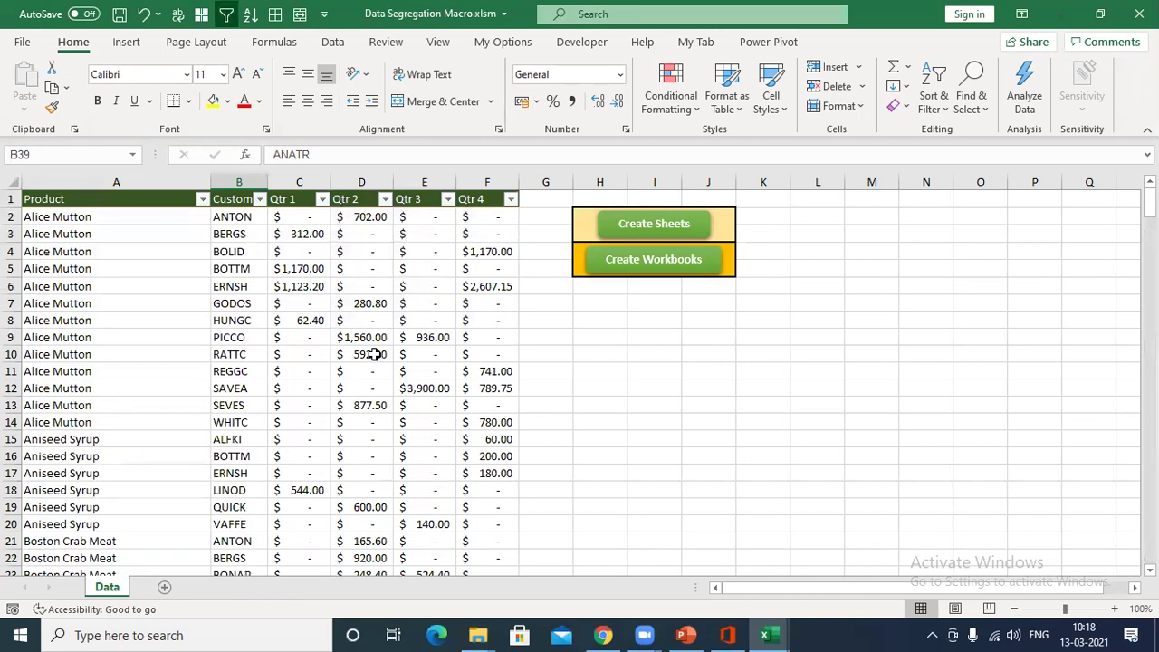
left_click(401, 270)
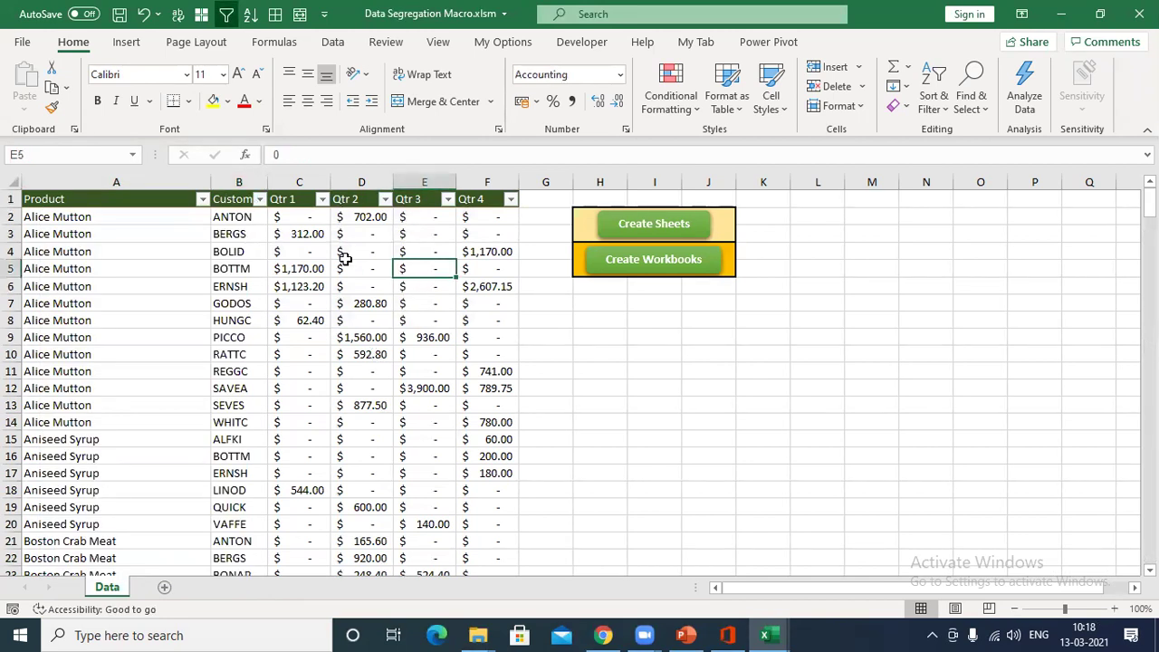
Step: Delete the leftover ALFKI.xlsx from Customer Data Files and turn off the AutoFilter
mouse_move(478, 634)
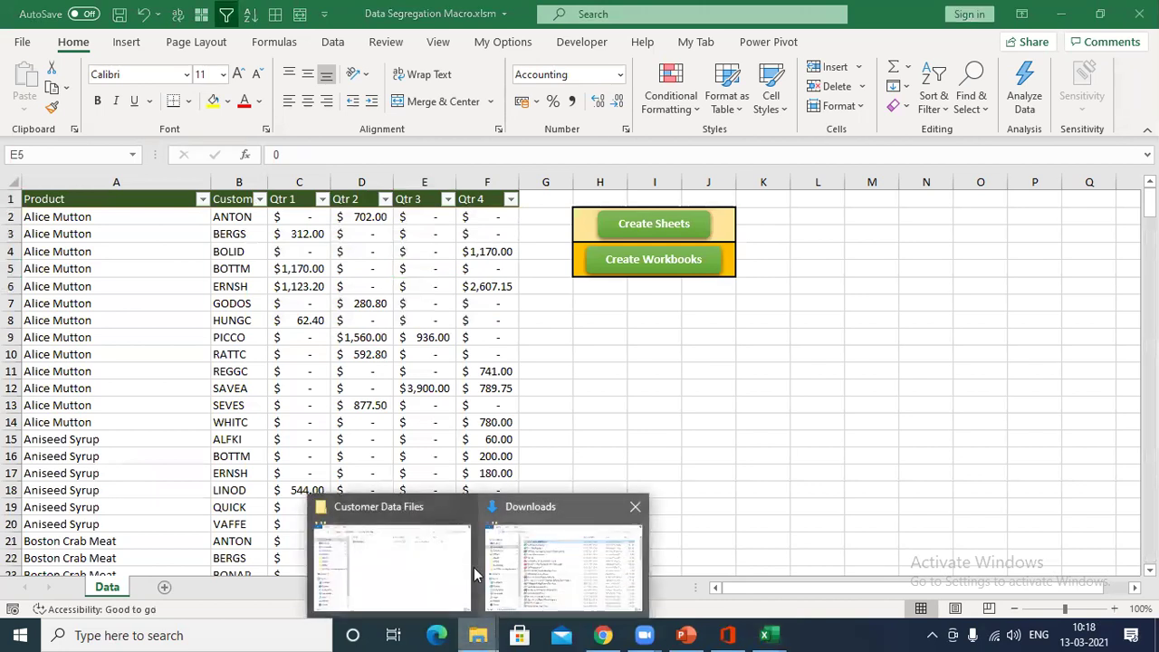
left_click(426, 561)
left_click(254, 175)
key("Delete")
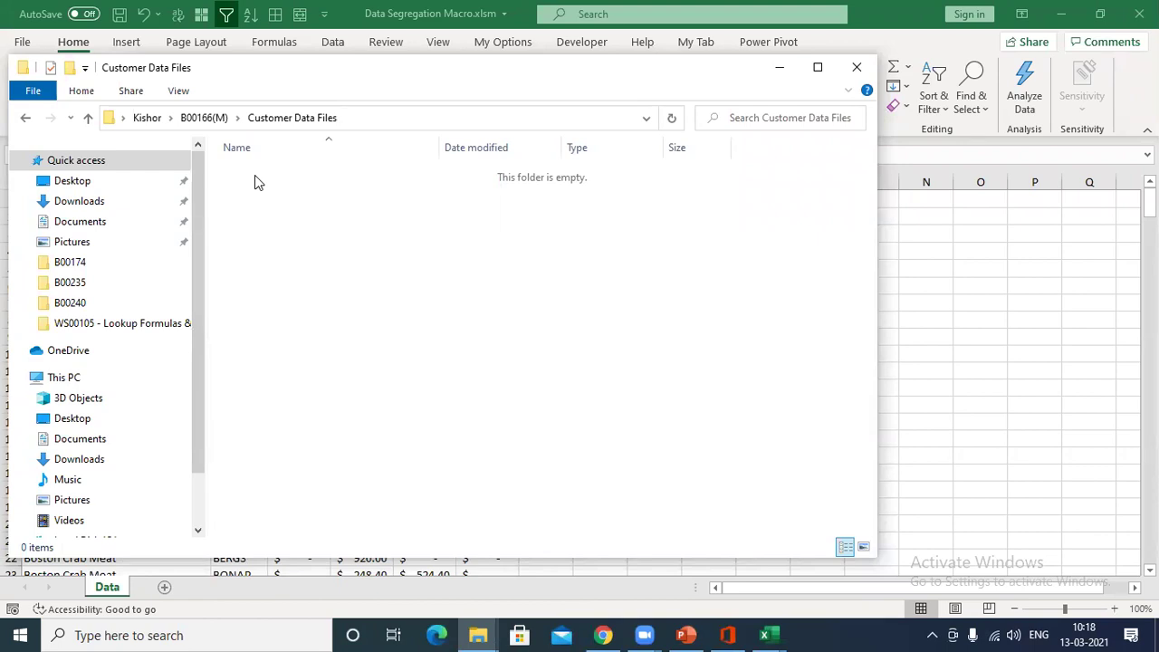
key("alt+Tab")
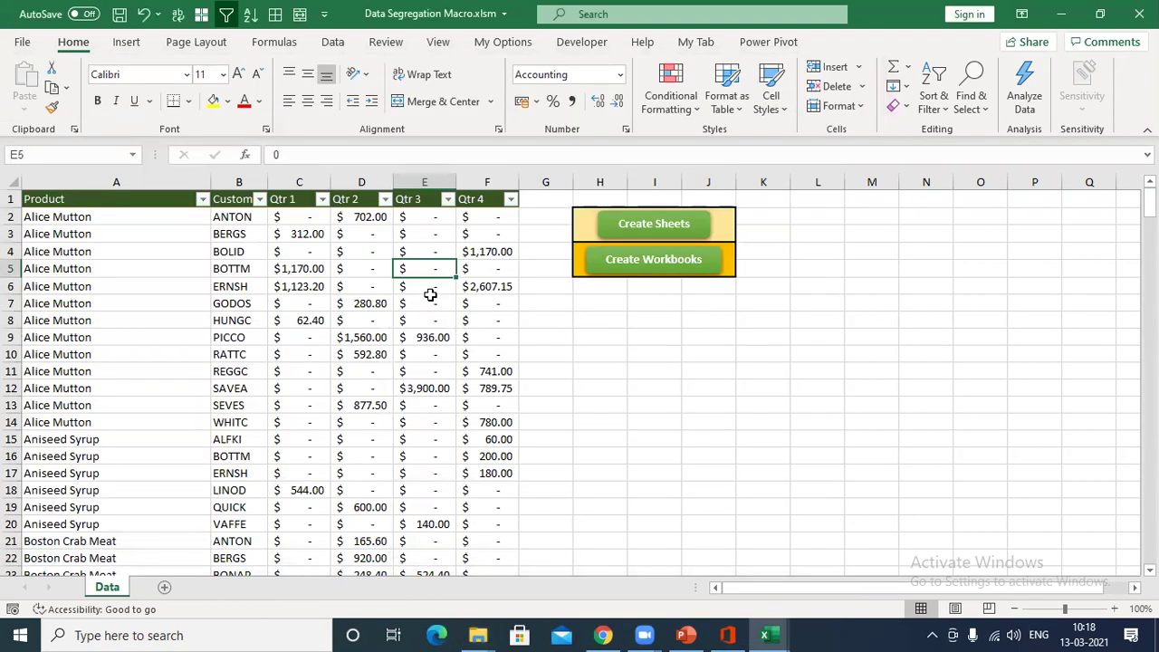
key("ctrl+shift+l")
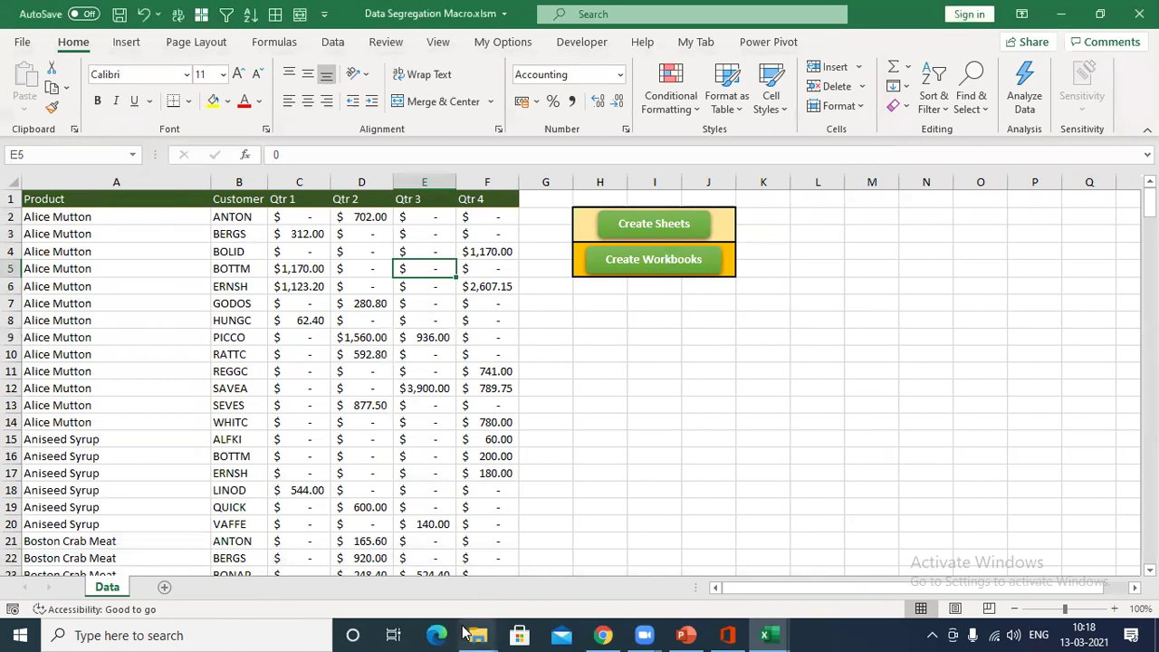
mouse_move(478, 634)
left_click(393, 560)
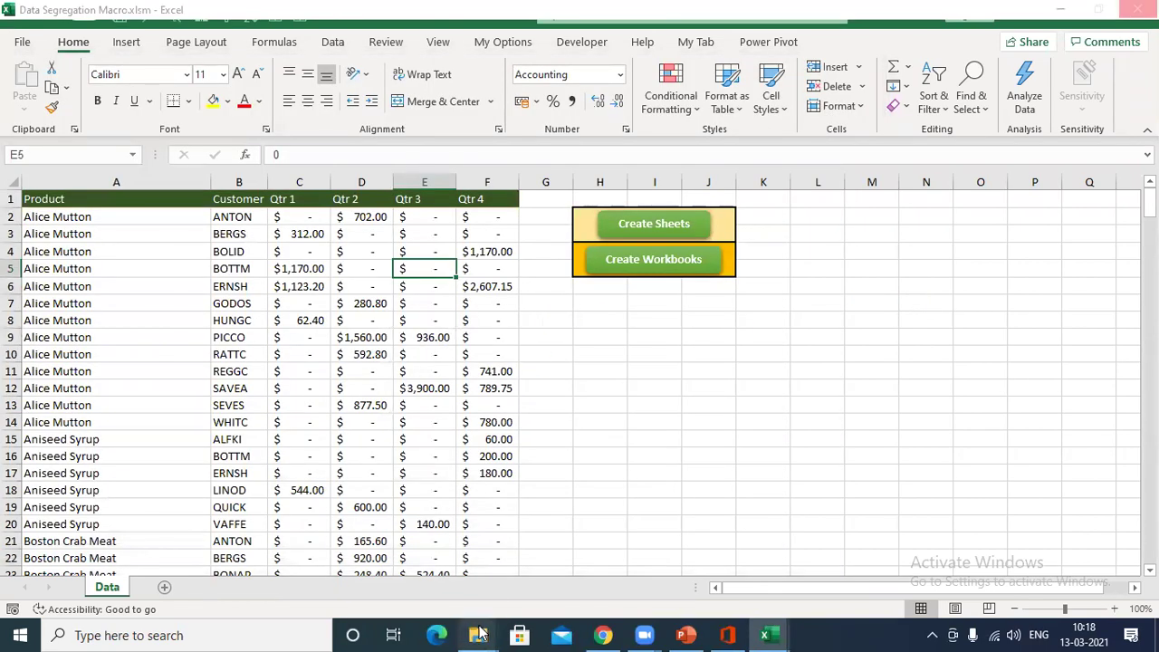
mouse_move(478, 635)
left_click(406, 534)
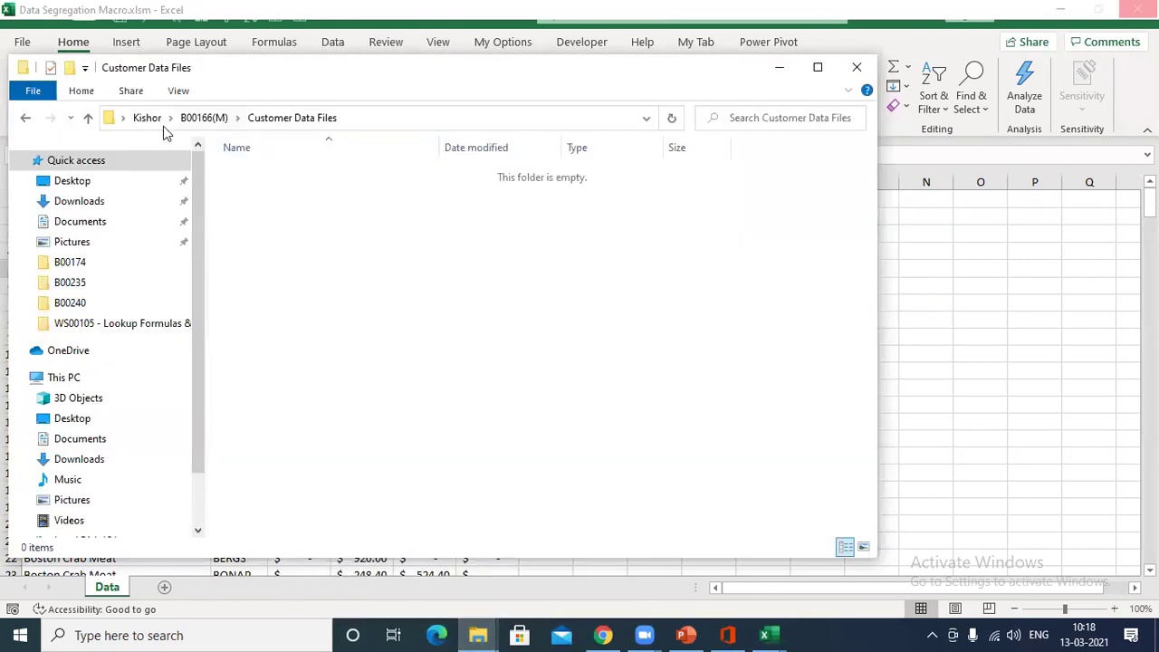
left_click(201, 118)
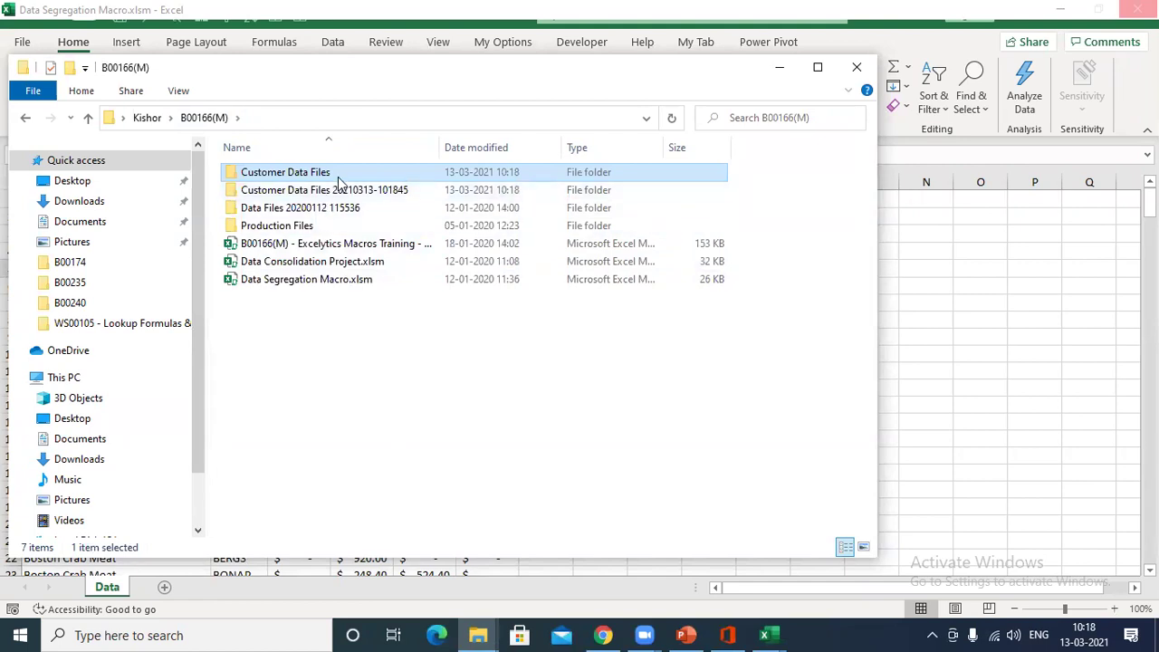
double_click(336, 189)
scroll(351, 326, "down", 4)
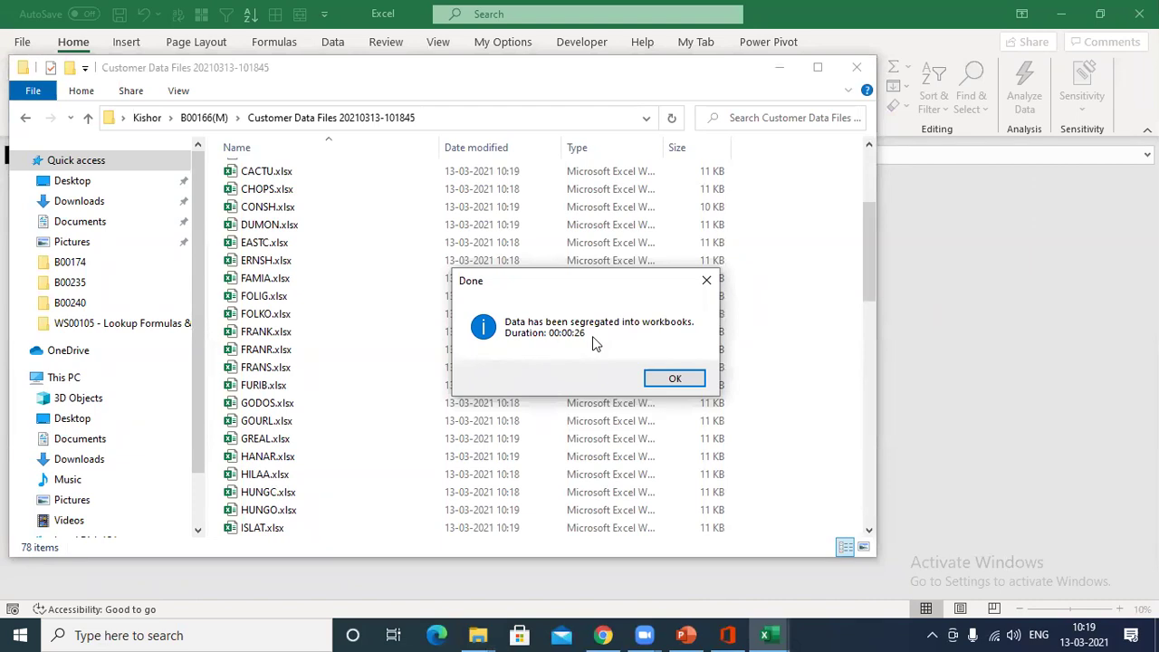
Step: Dismiss the Done message and browse the generated customer files such as ERNSH.xlsx
left_click(675, 377)
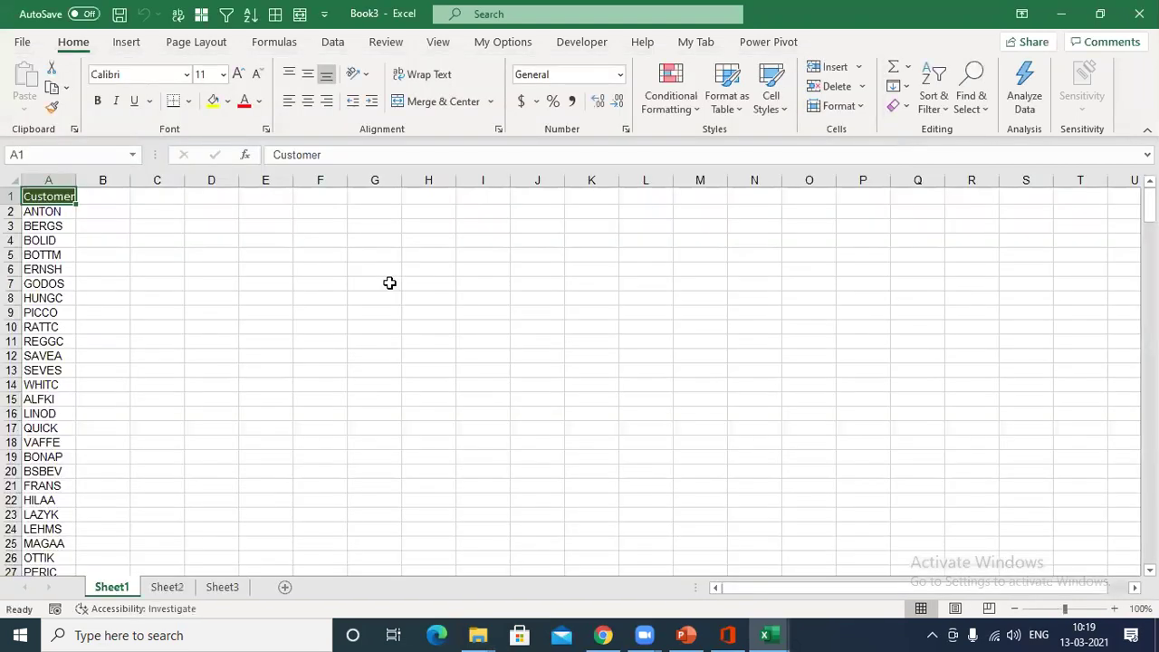
left_click(285, 355)
key("alt+w")
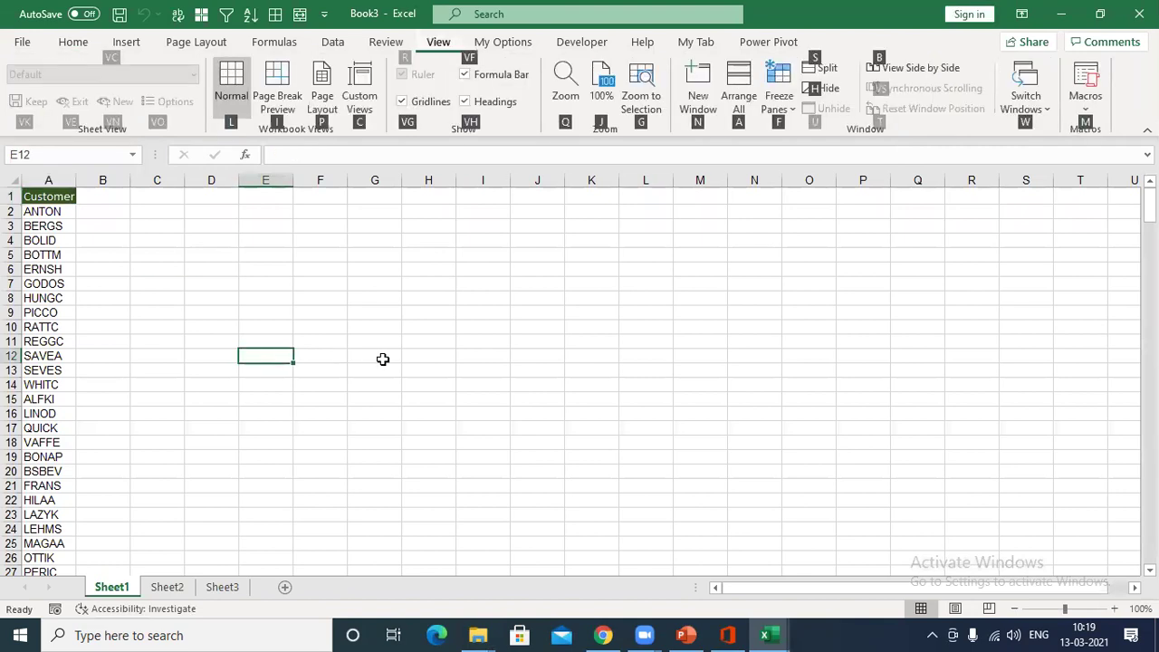
key("alt+Tab")
left_click(321, 263)
scroll(322, 266, "down", 8)
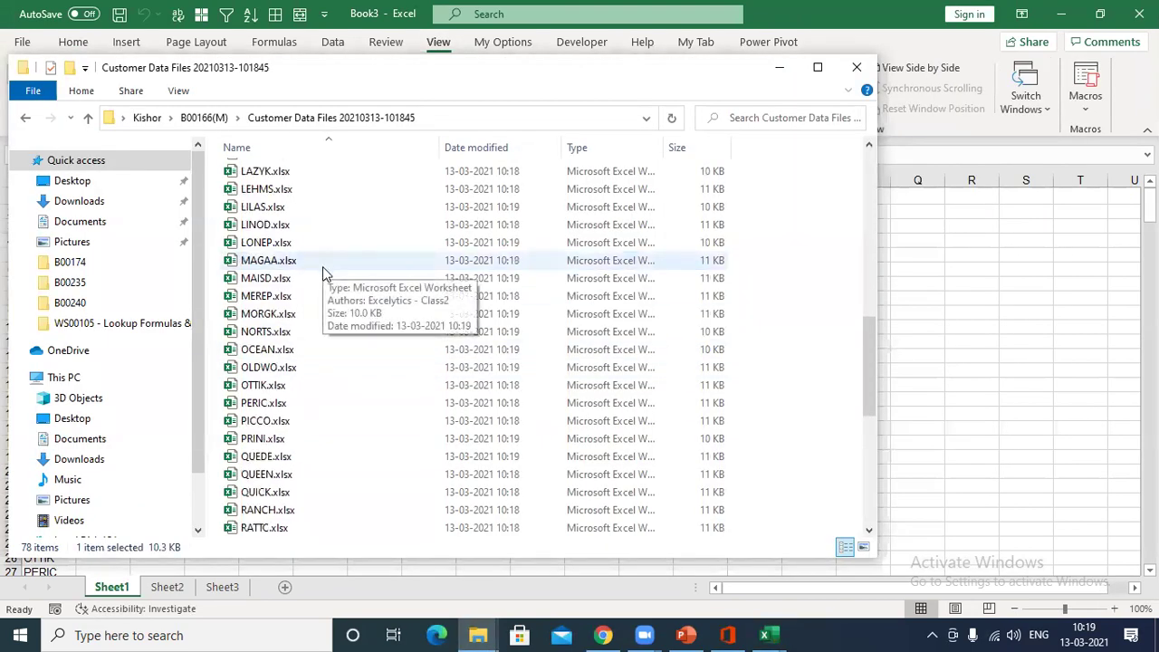
scroll(324, 275, "down", 8)
scroll(324, 275, "up", 11)
scroll(324, 275, "up", 5)
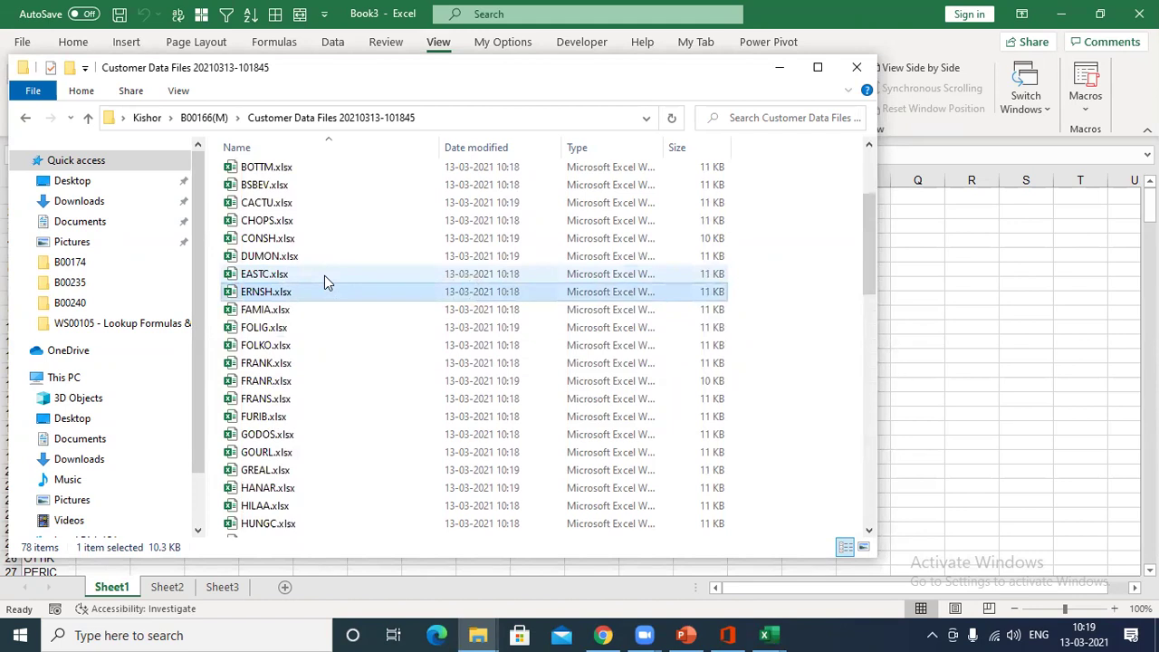
scroll(324, 275, "up", 3)
Step: Close Book3 without saving and remove the AutoFilter from the Data sheet
key("alt+Tab")
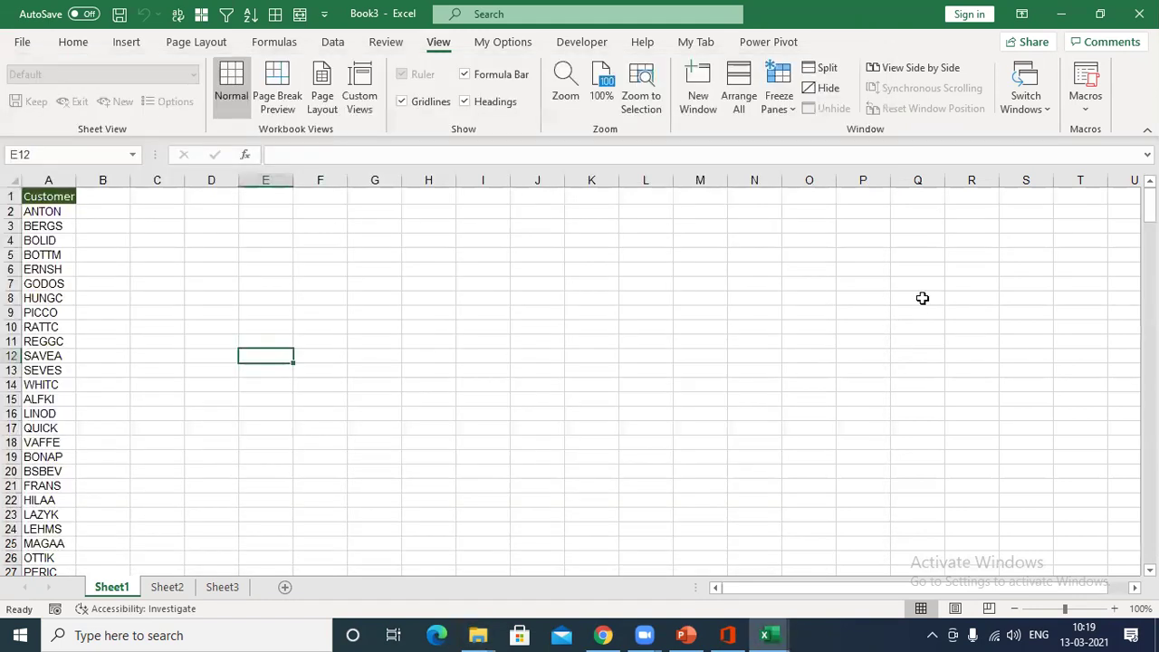
key("alt+F4")
left_click(584, 335)
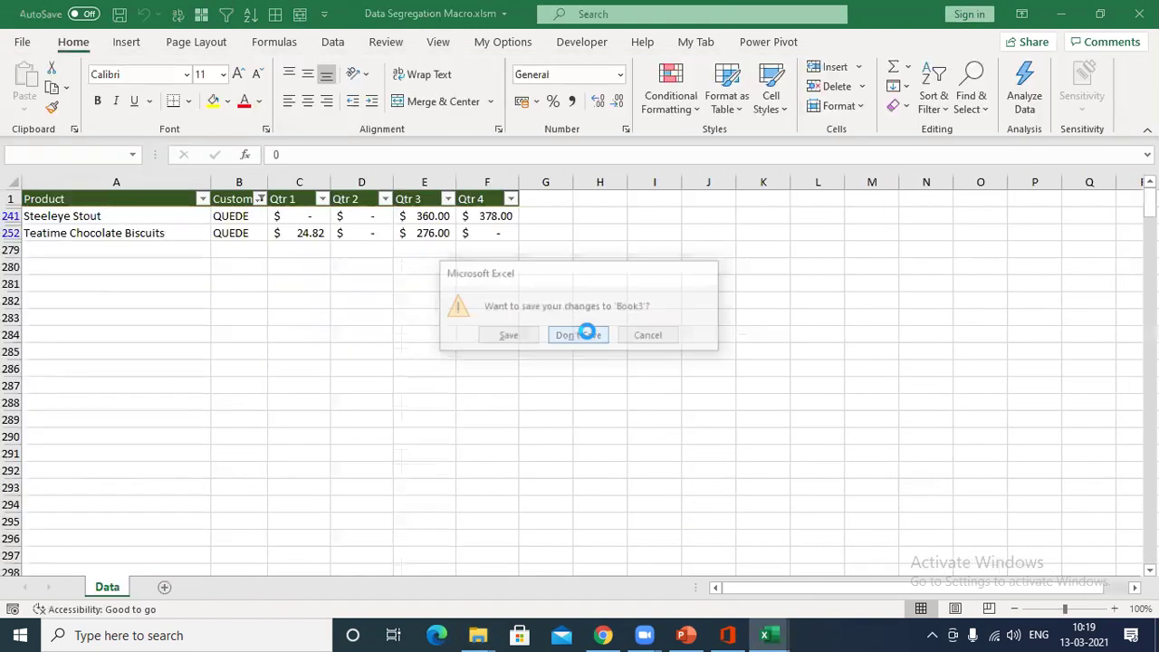
key("ctrl+shift+l")
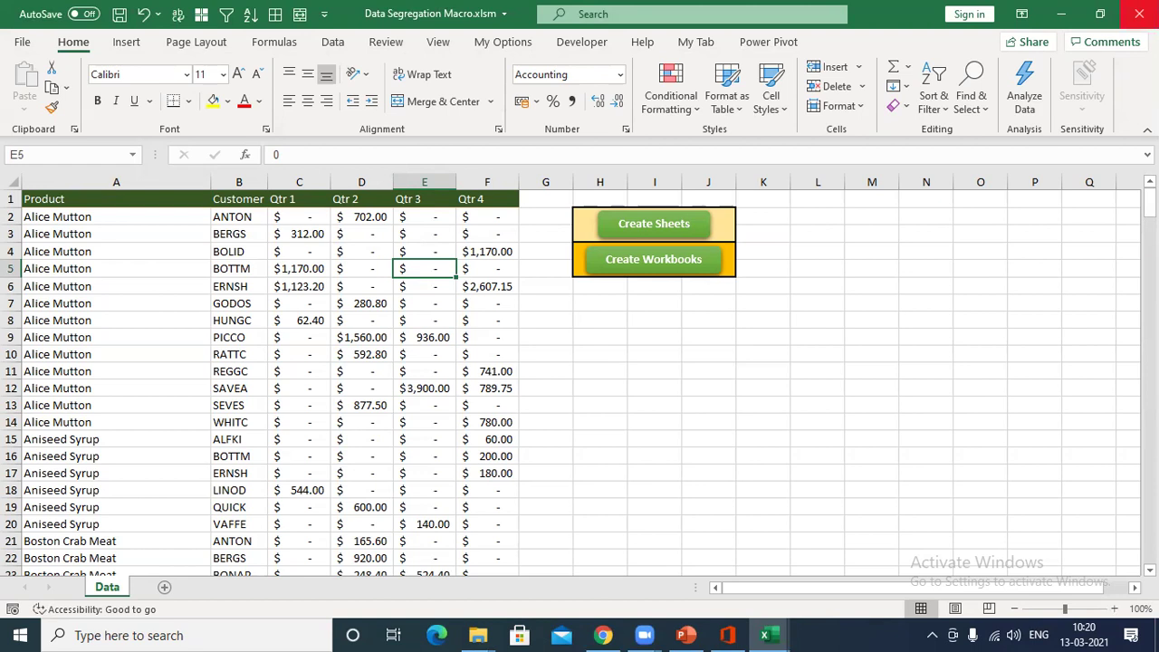
Step: Close Data Segregation Macro.xlsm without saving its changes
left_click(1139, 14)
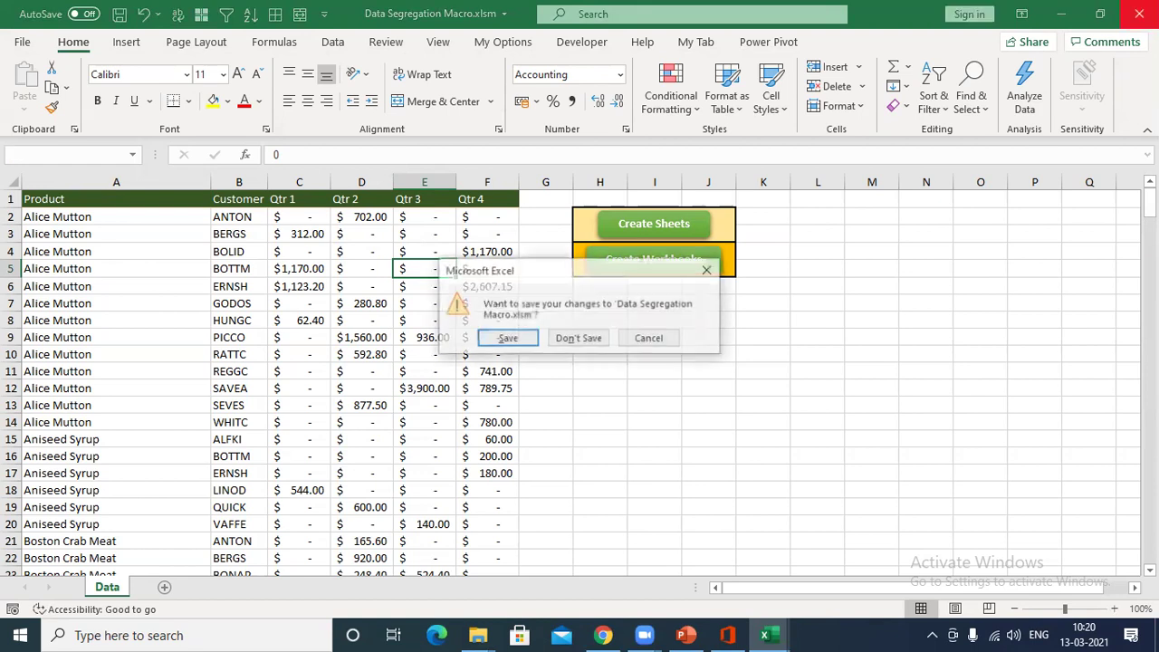
left_click(578, 338)
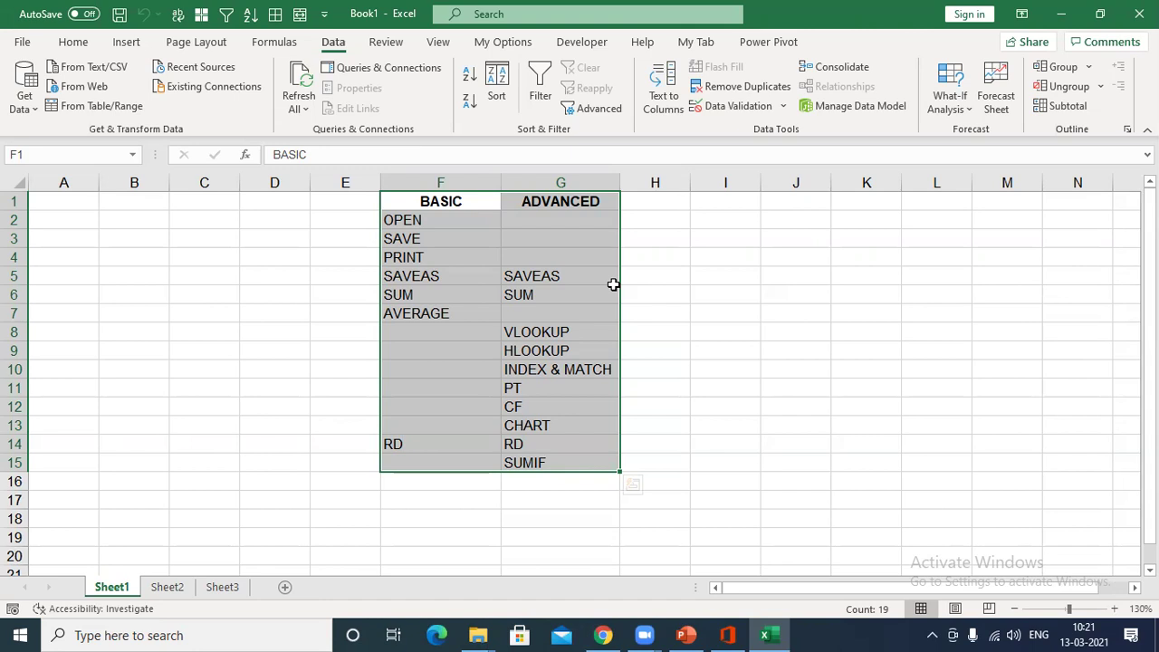
Step: Deselect the BASIC and ADVANCED topic lists in columns F and G
left_click(484, 352)
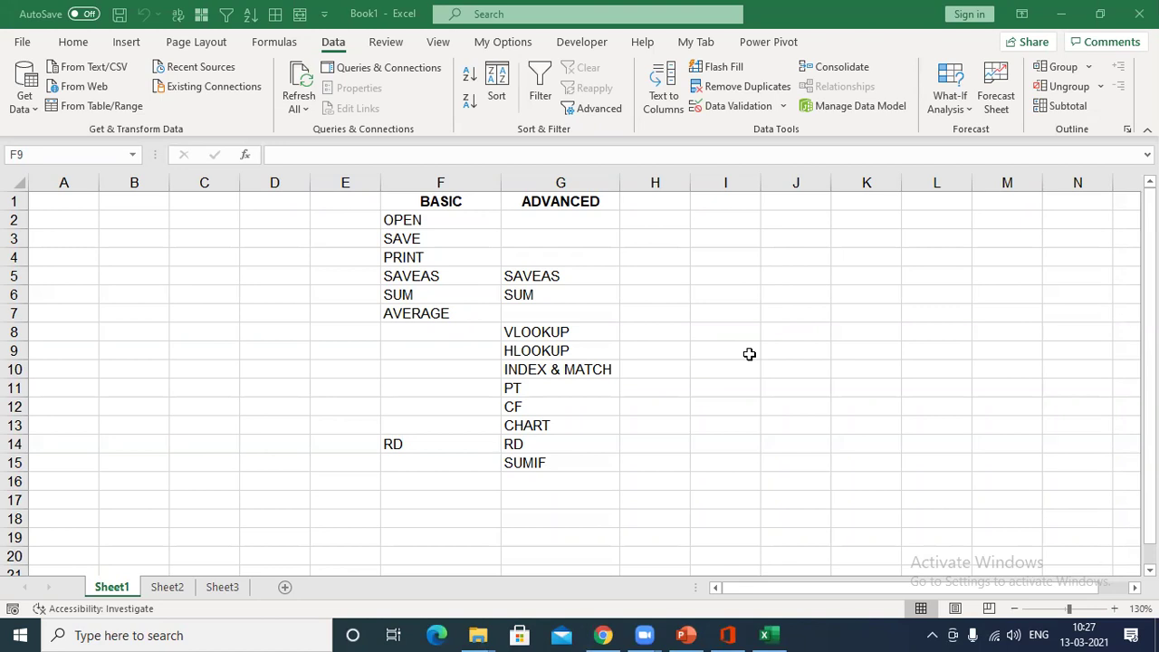
Step: Close Excel, minimize PowerPoint and the Customer Data Files folder, and bring Chrome back up
left_click(1139, 14)
left_click(579, 349)
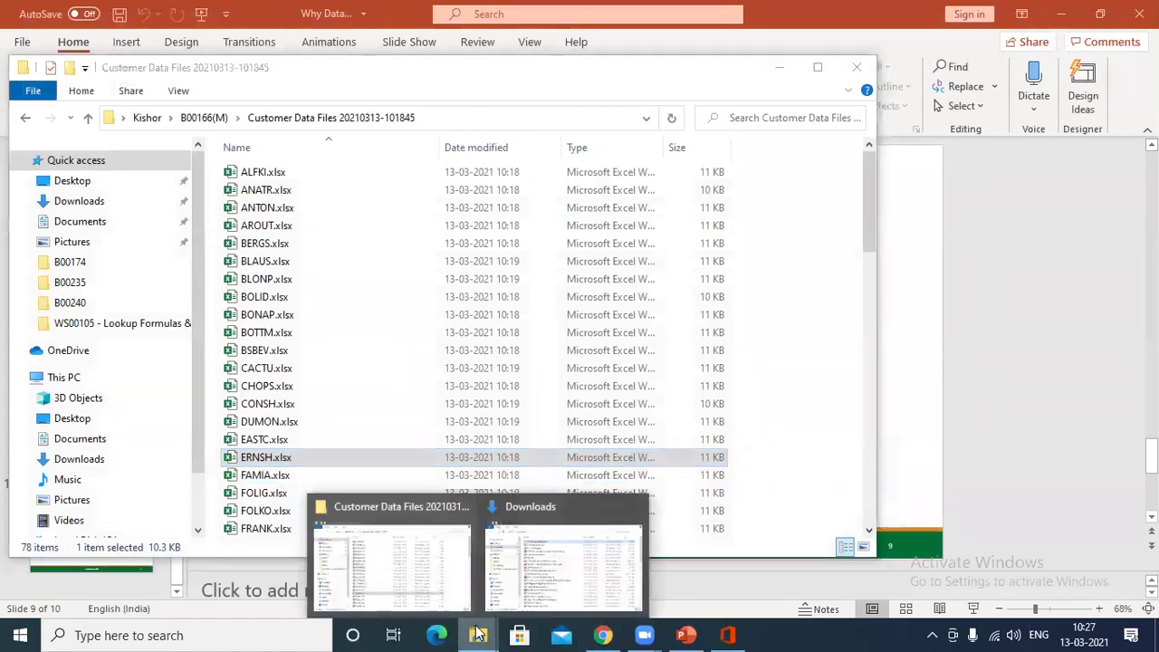
left_click(406, 548)
left_click(1059, 10)
left_click(783, 78)
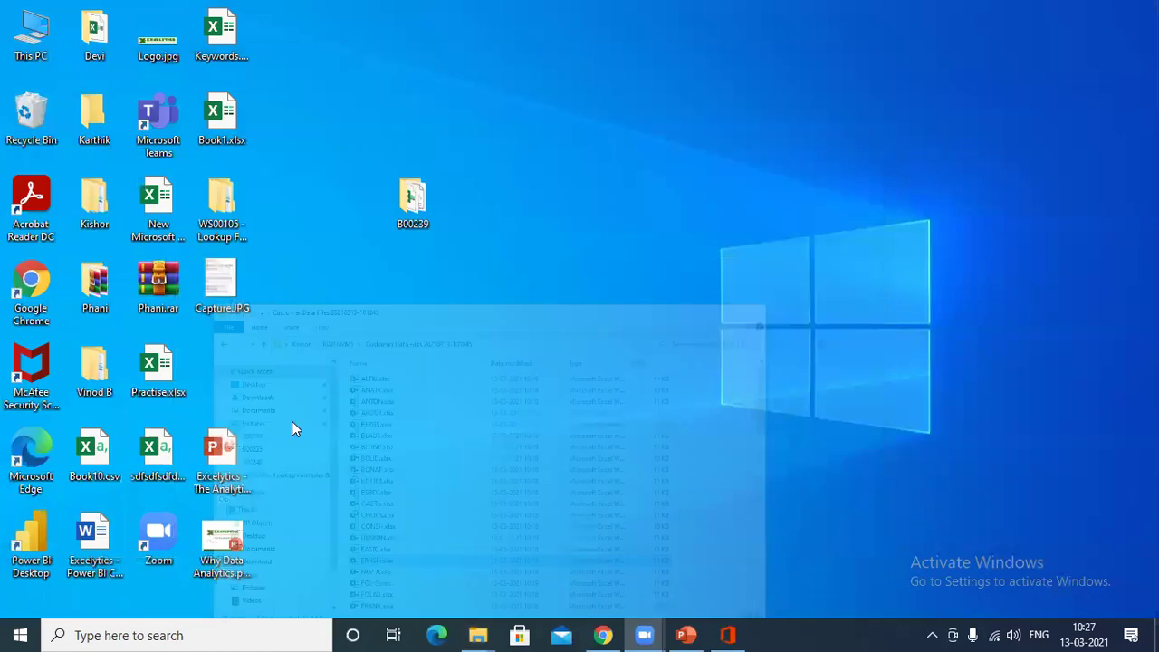
left_click(601, 634)
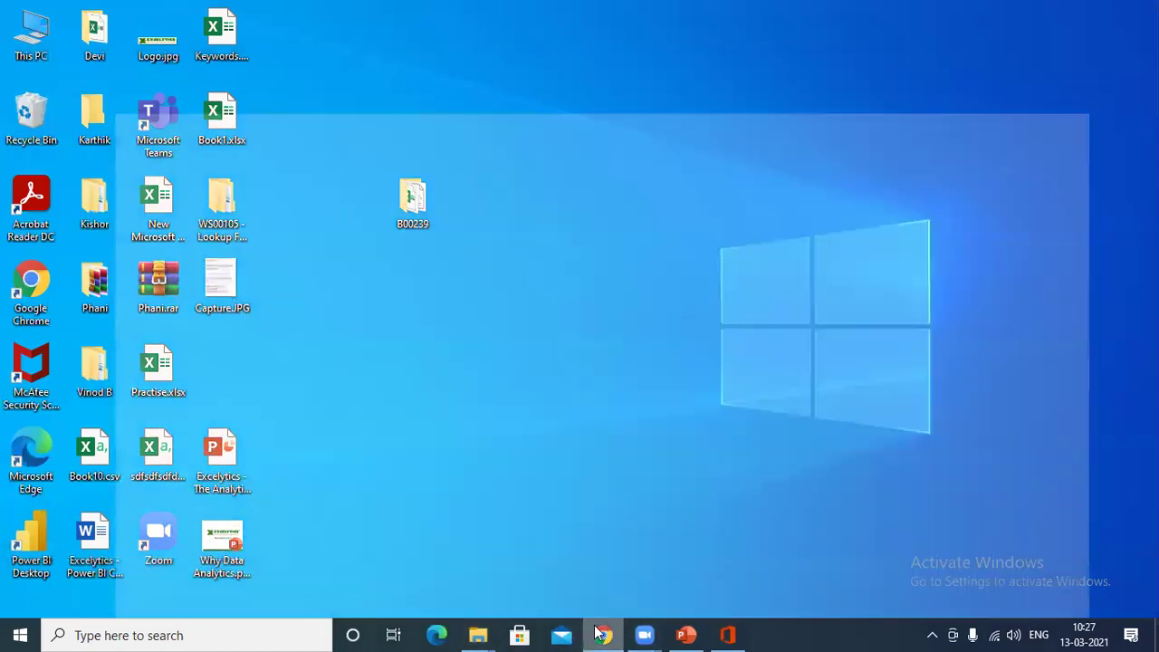
Step: Load the excelytics.in website and scroll down its home page
left_click(235, 37)
type("exc")
key("Return")
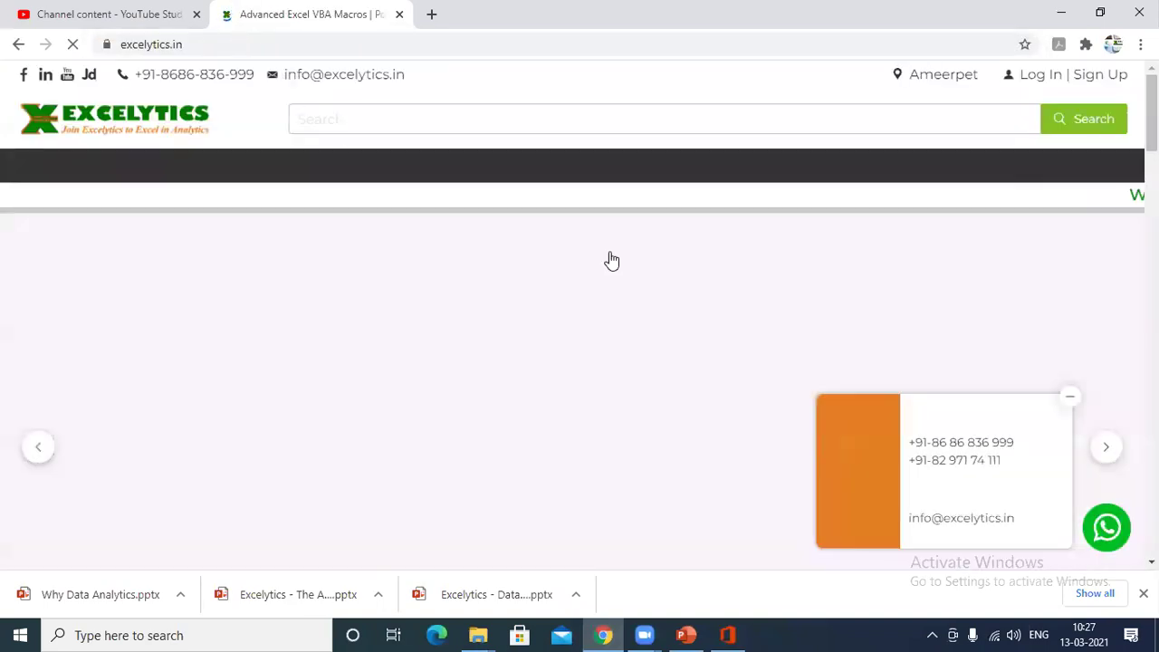
scroll(281, 227, "down", 5)
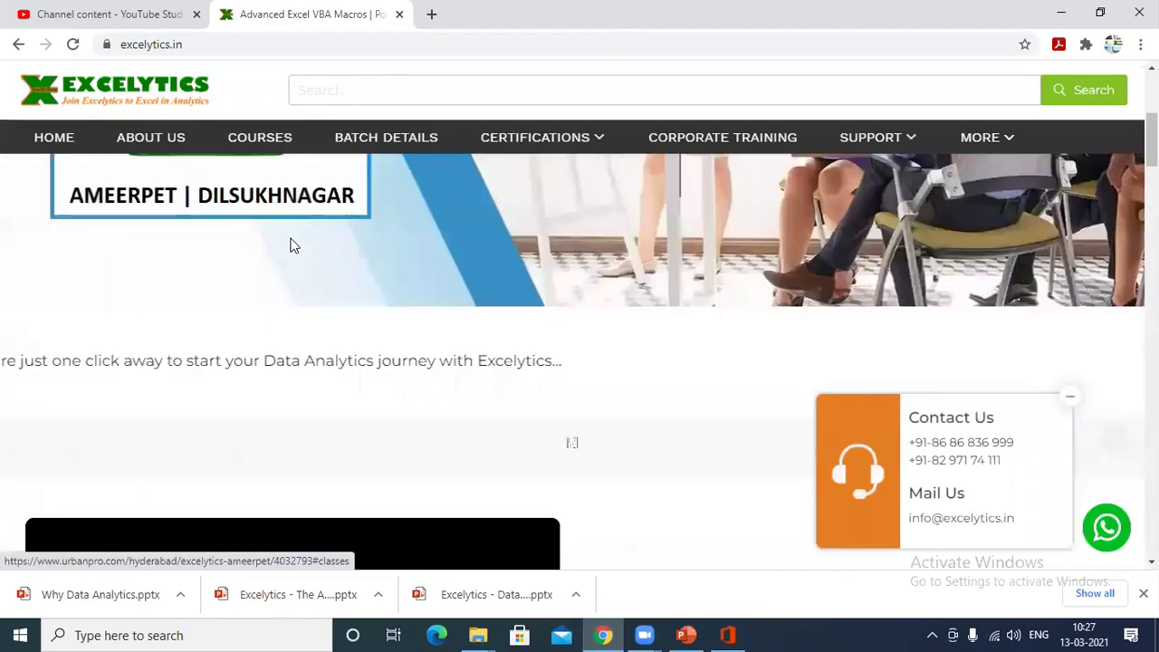
scroll(290, 271, "down", 3)
Step: Open the MS Excel for Professionals course content PDF and scroll to page 2
left_click(199, 495)
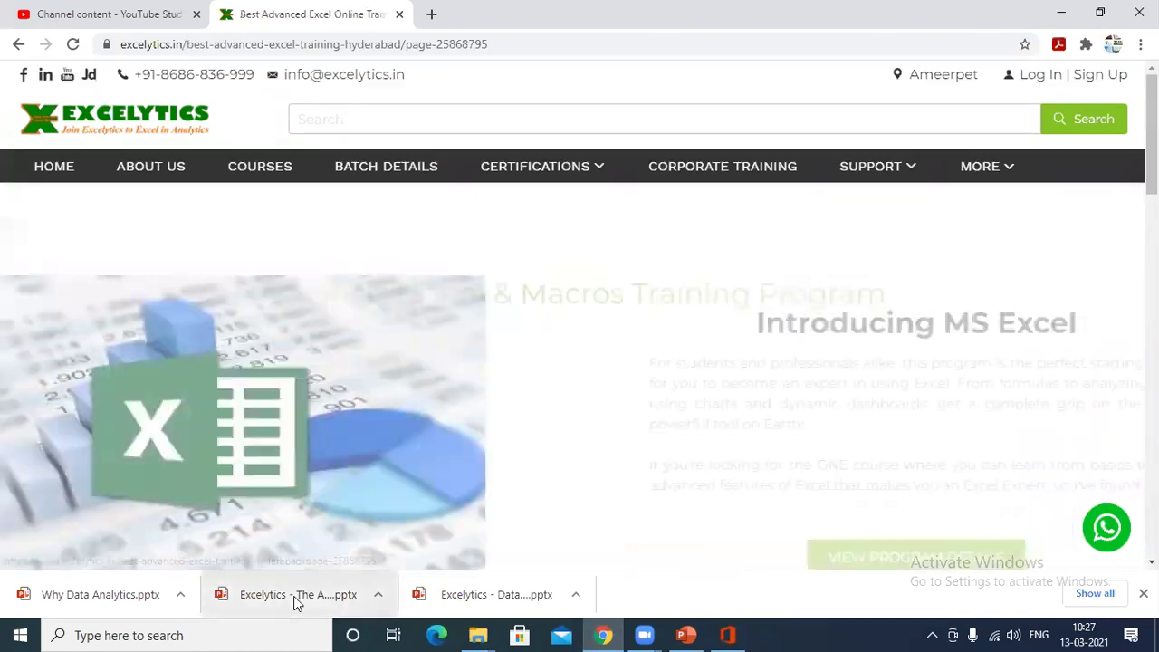
left_click(842, 559)
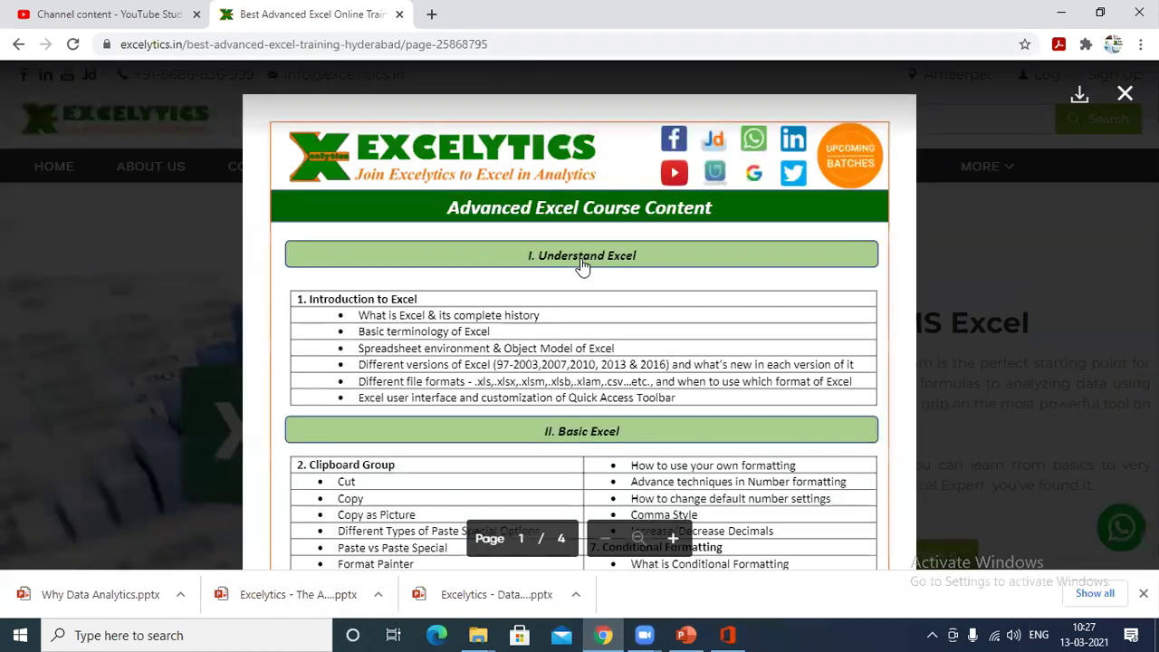
scroll(574, 302, "down", 1)
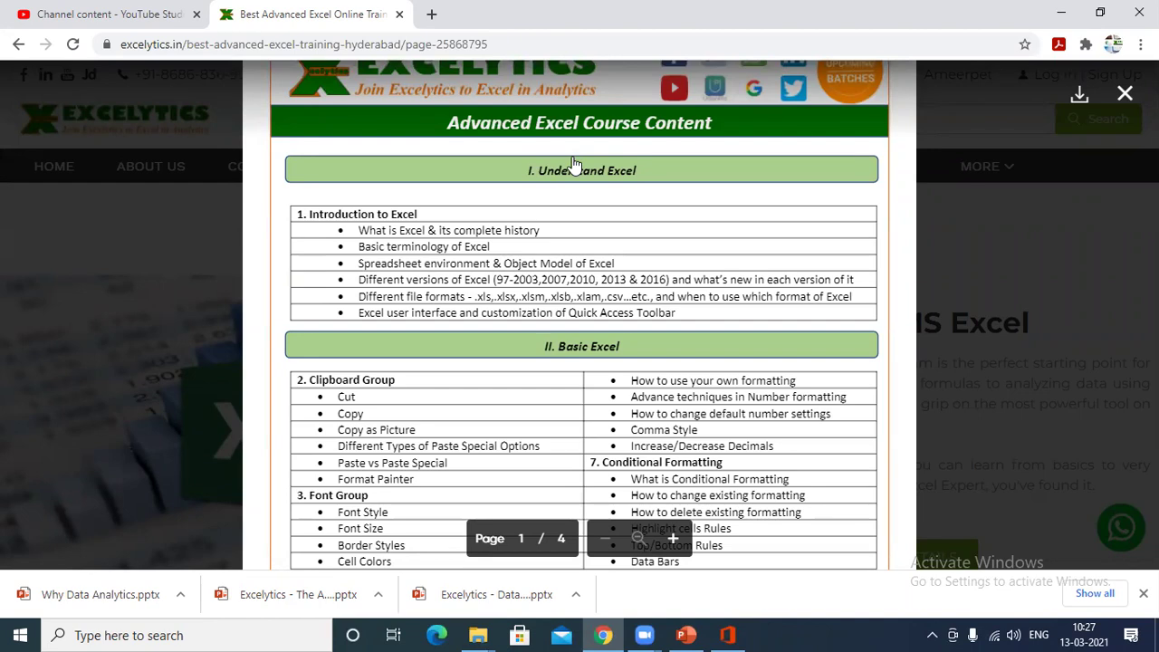
scroll(573, 164, "down", 2)
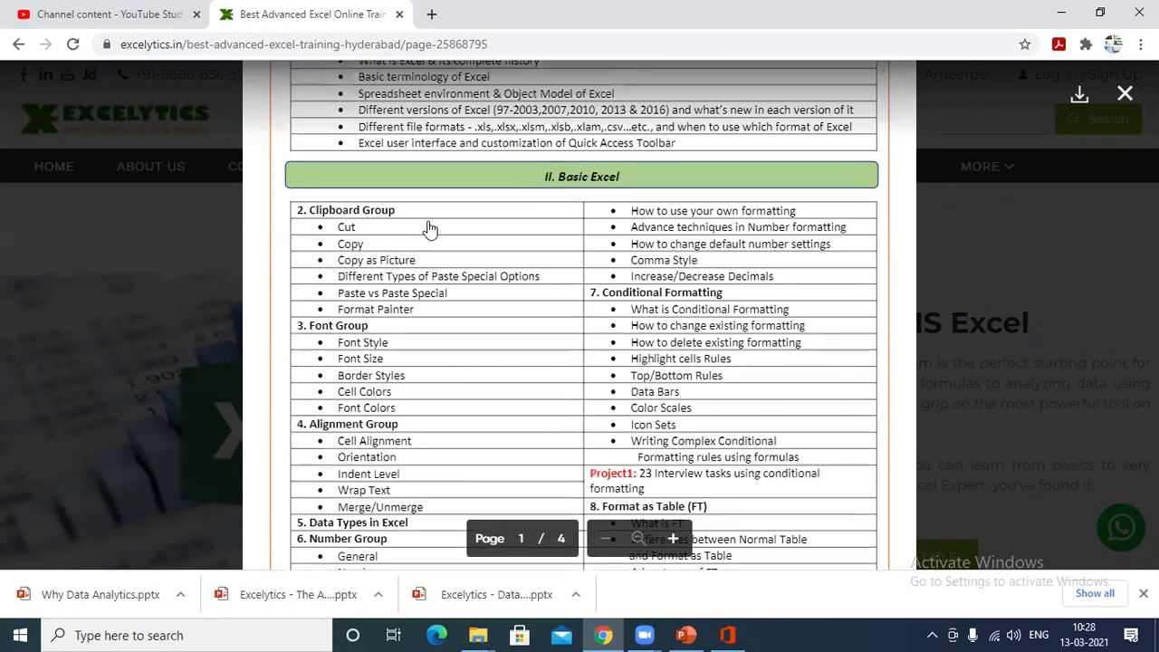
scroll(429, 227, "down", 2)
scroll(491, 344, "down", 1)
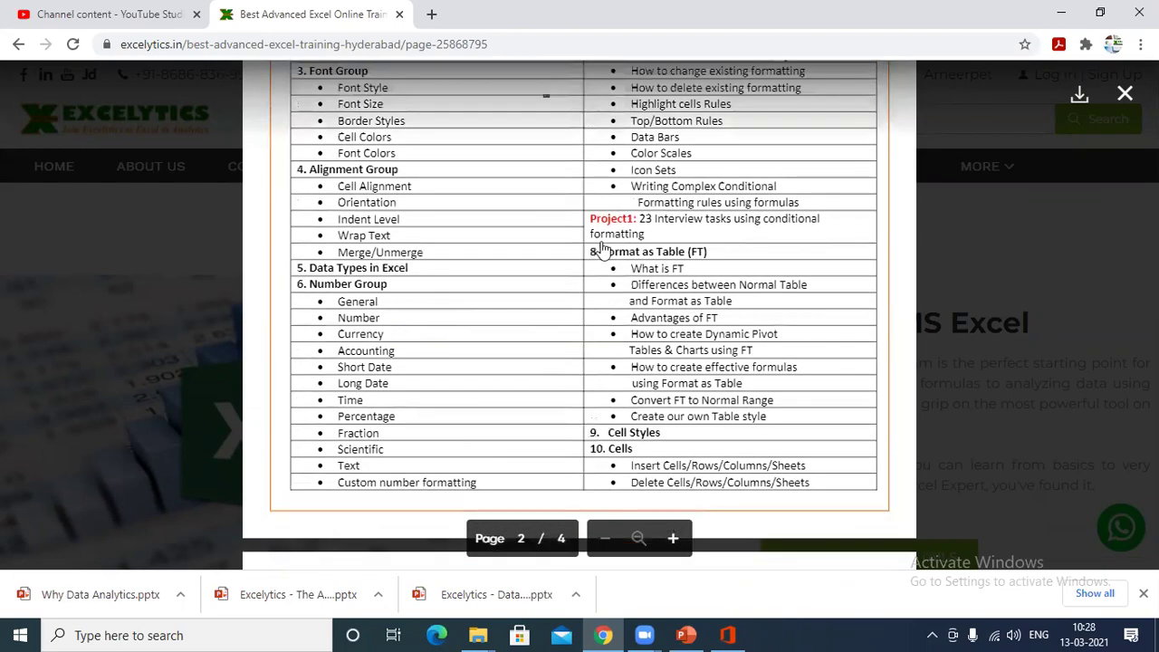
Step: Scroll through the syllabus PDF from page 2's formula topics to page 4's Define Names and Data Validation
scroll(601, 290, "down", 1)
scroll(603, 328, "down", 1)
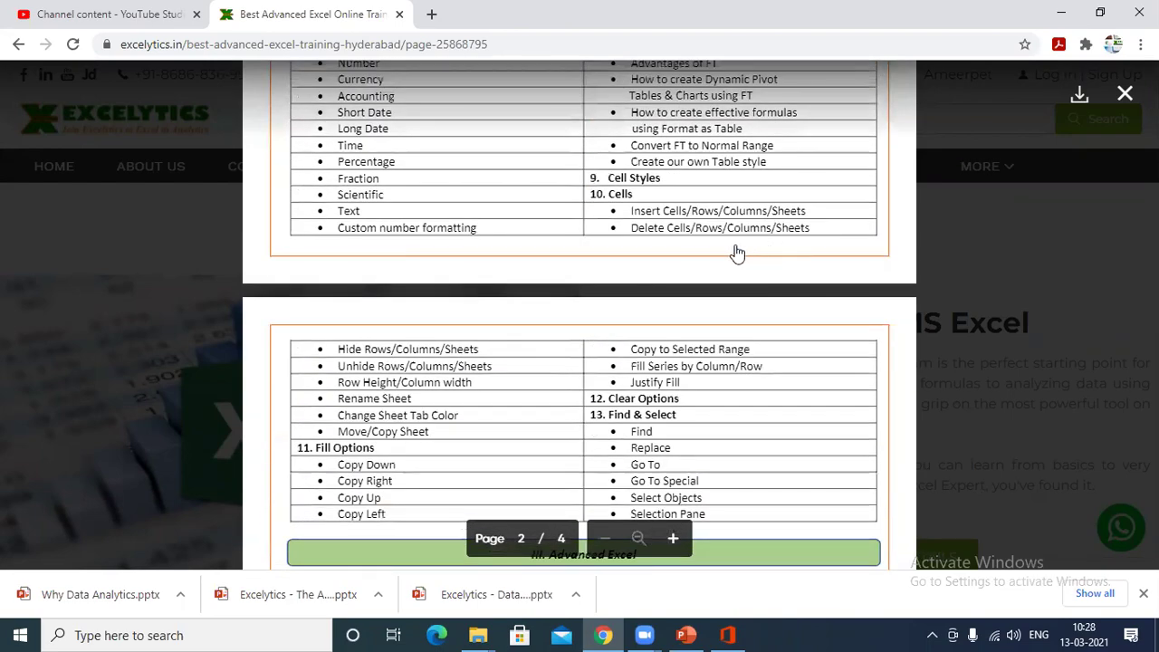
scroll(715, 258, "down", 2)
scroll(693, 262, "down", 2)
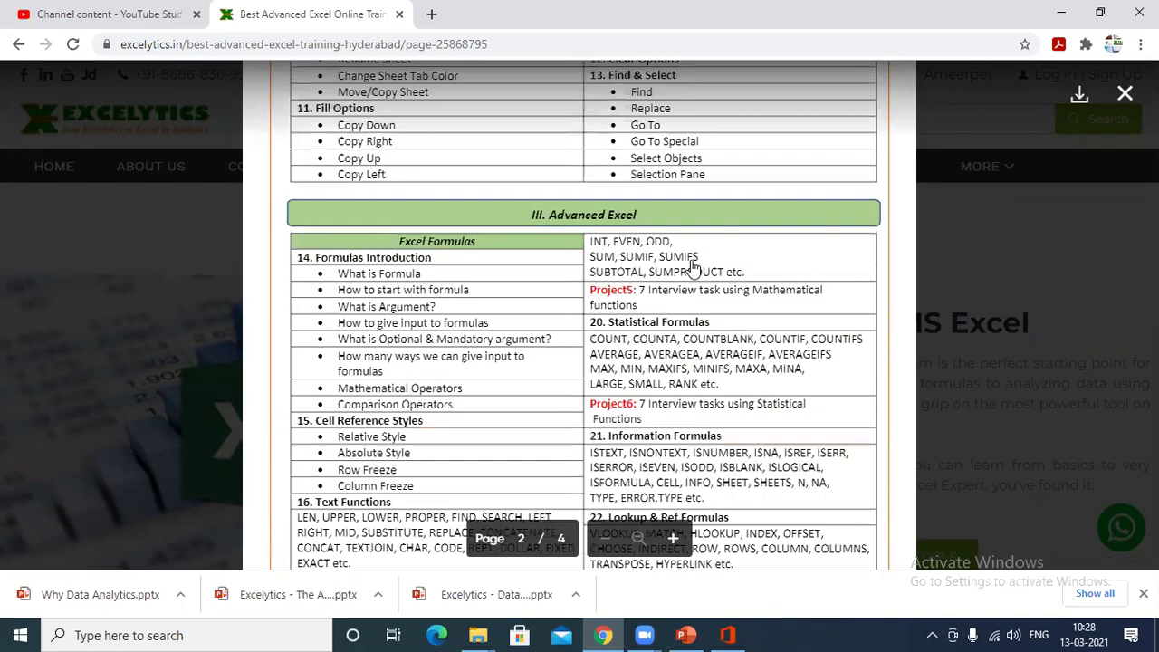
scroll(694, 264, "down", 1)
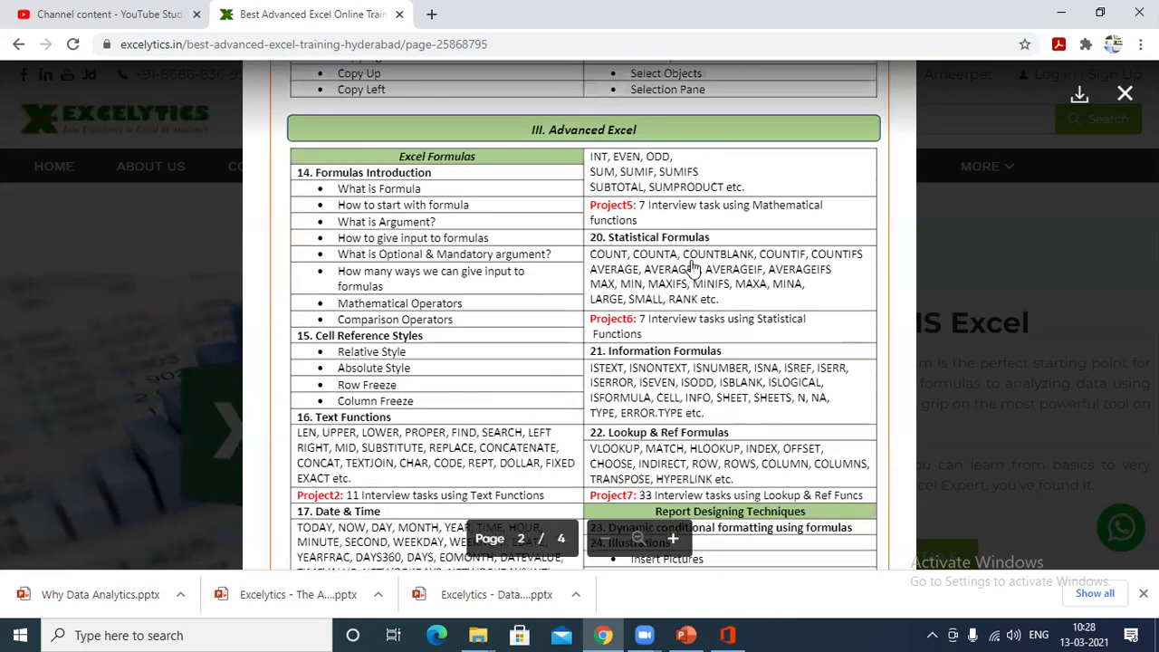
scroll(694, 264, "down", 1)
scroll(693, 264, "up", 1)
scroll(694, 265, "up", 1)
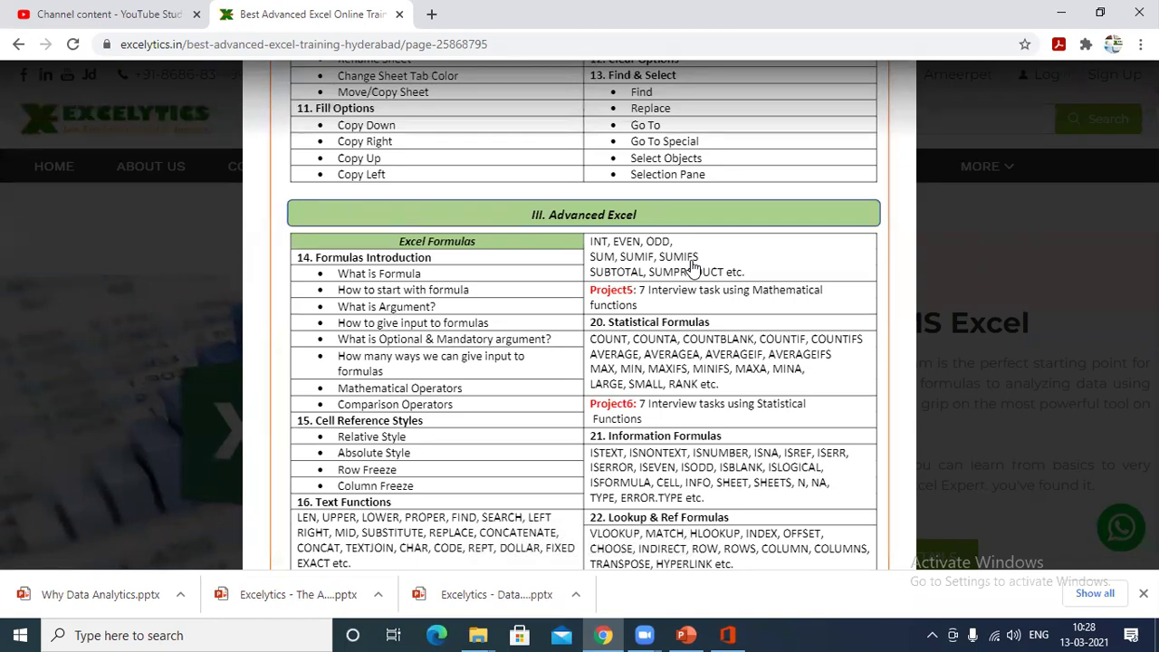
scroll(587, 290, "down", 4)
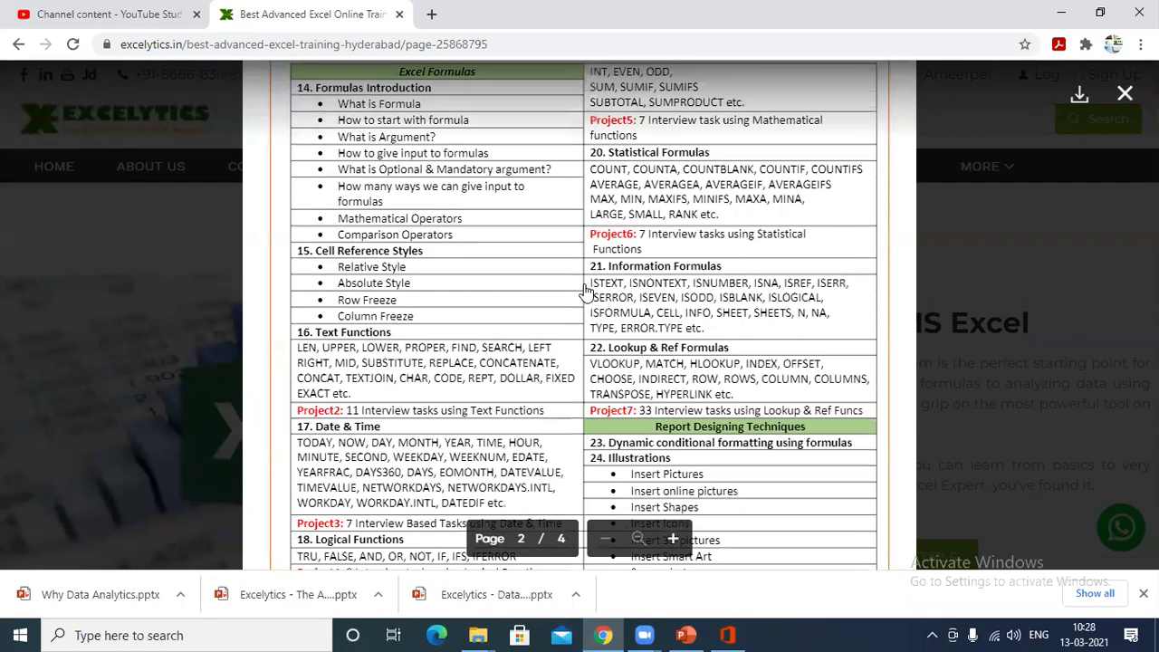
scroll(586, 290, "up", 2)
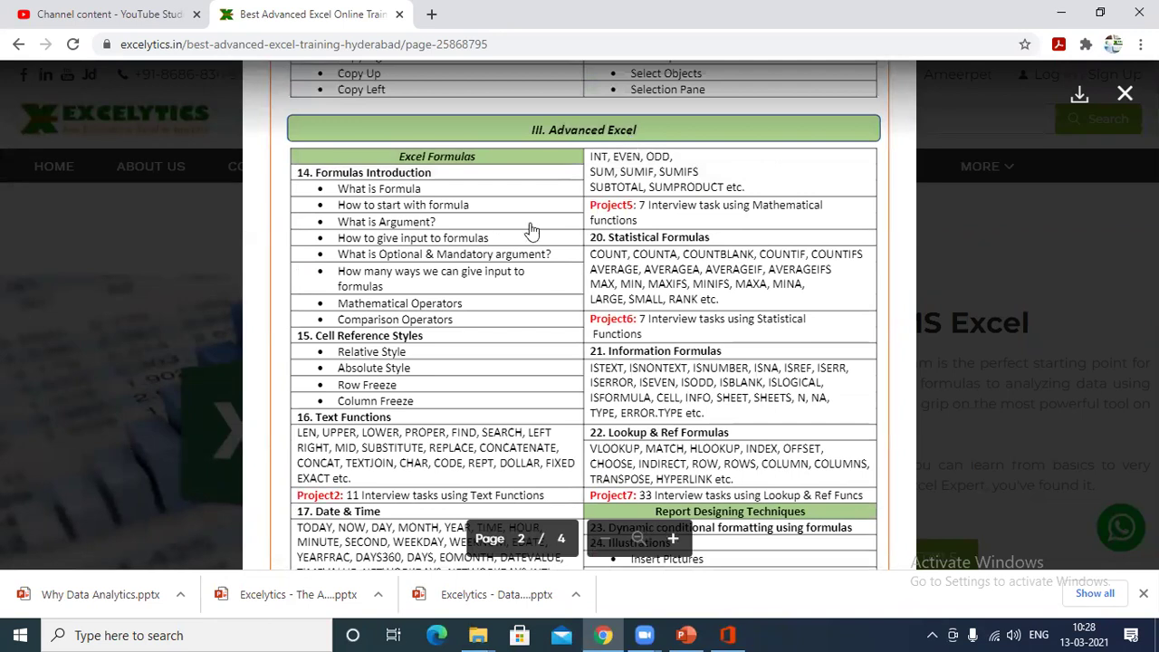
scroll(462, 269, "down", 2)
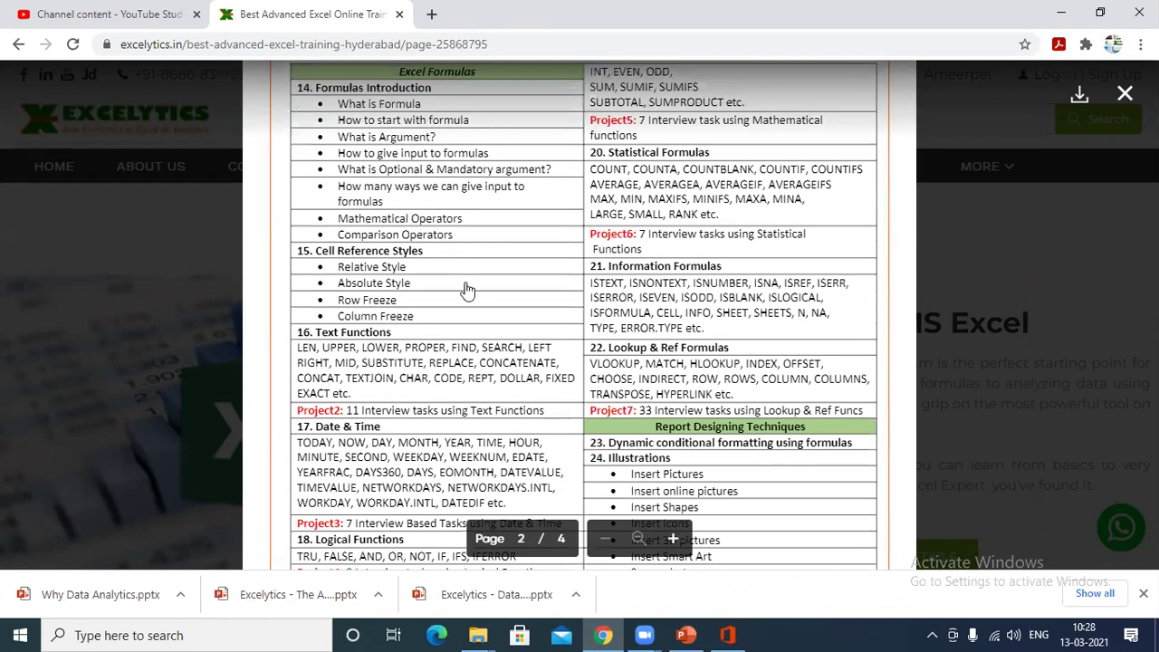
scroll(467, 290, "down", 2)
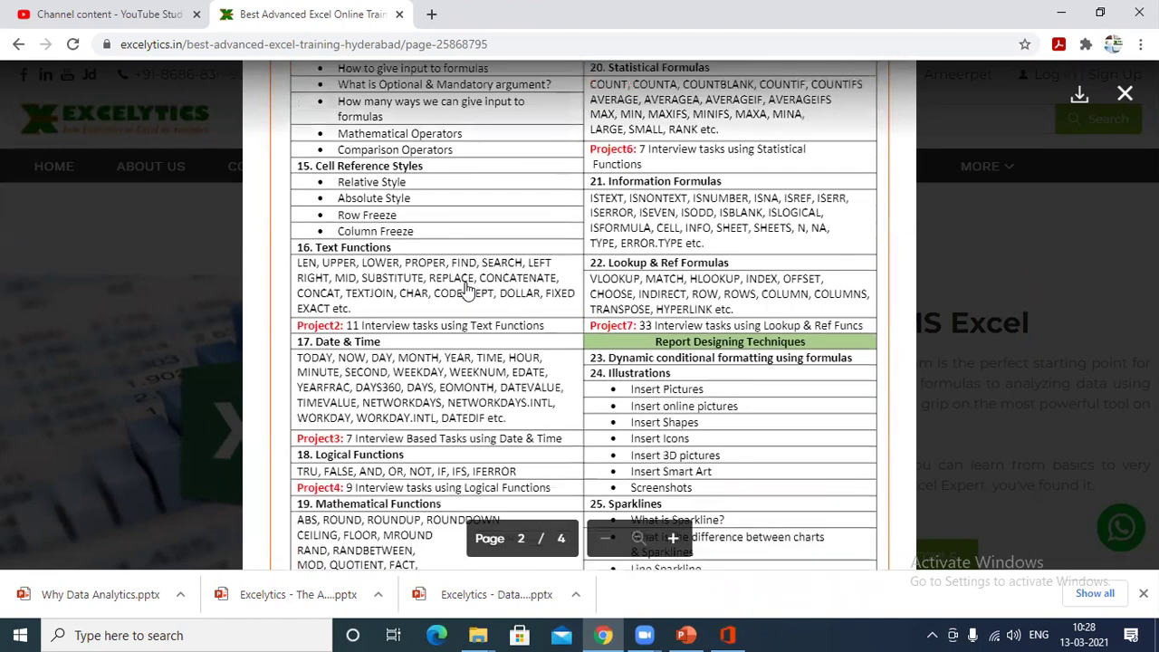
scroll(466, 289, "down", 2)
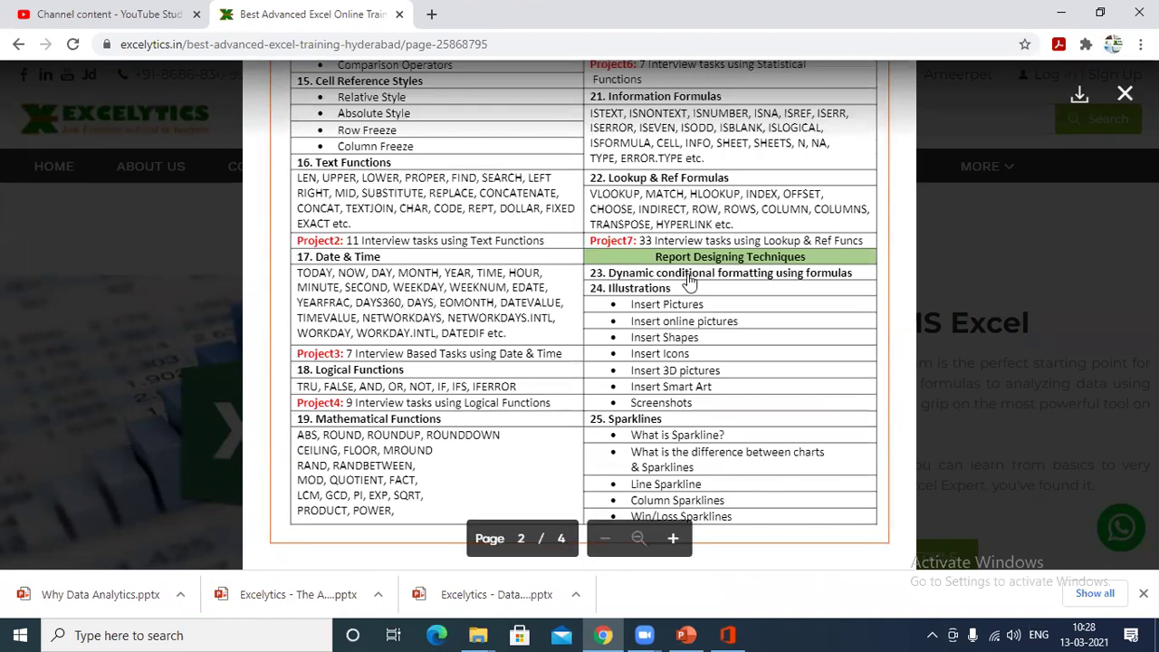
scroll(729, 261, "down", 4)
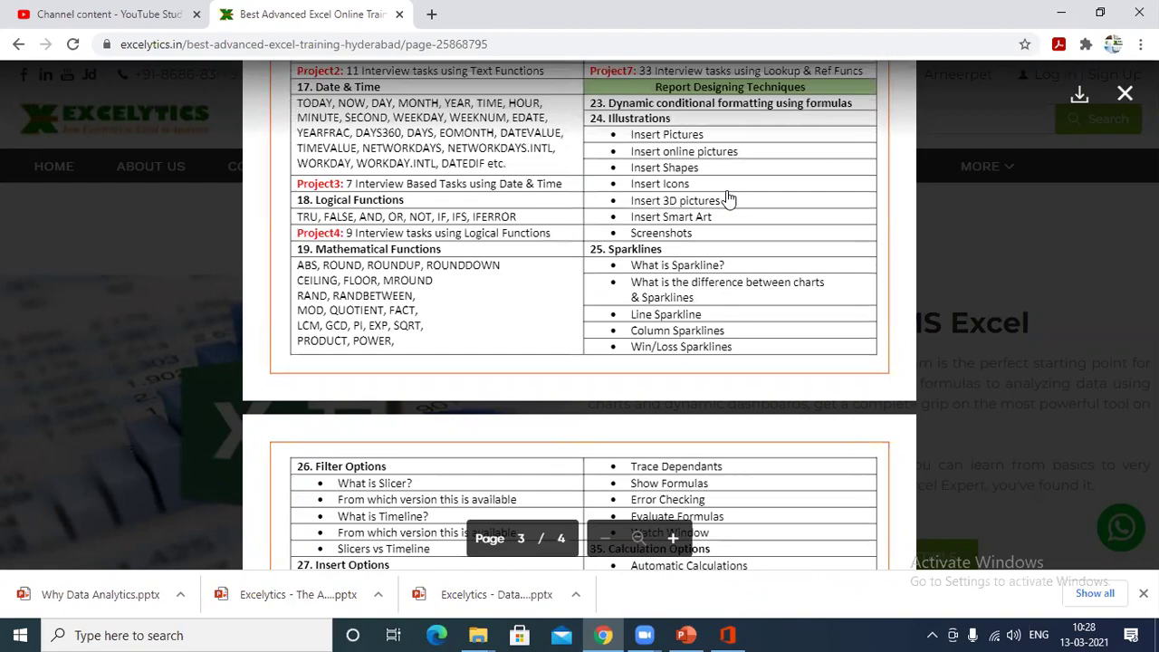
scroll(722, 205, "down", 2)
scroll(706, 226, "up", 7)
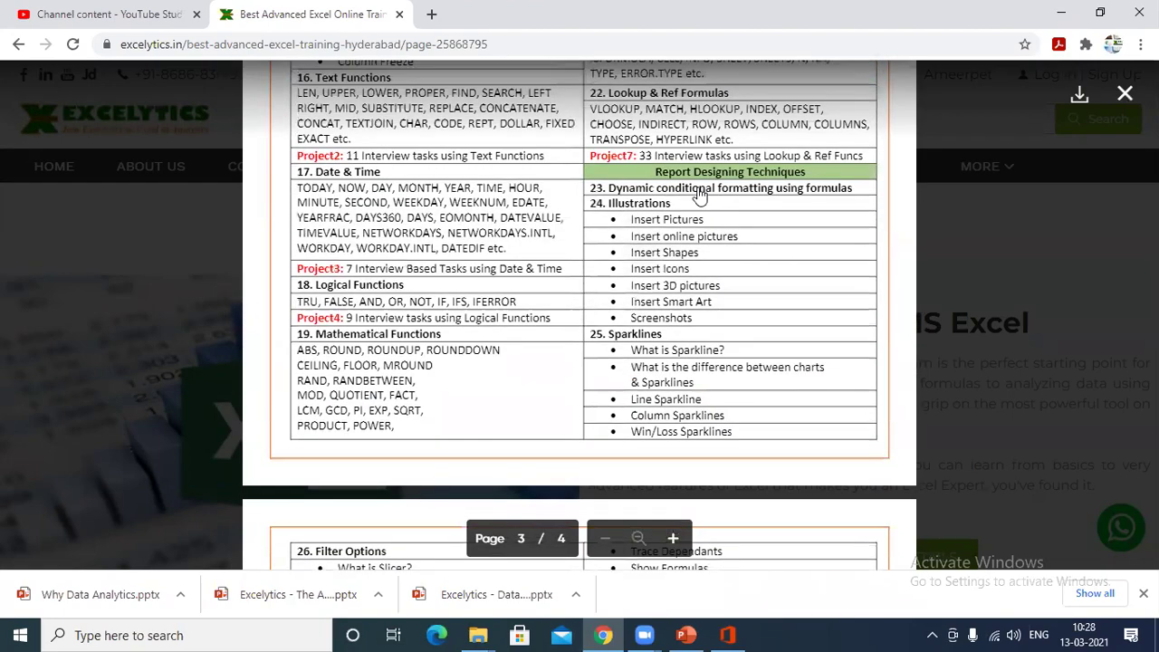
scroll(688, 244, "down", 4)
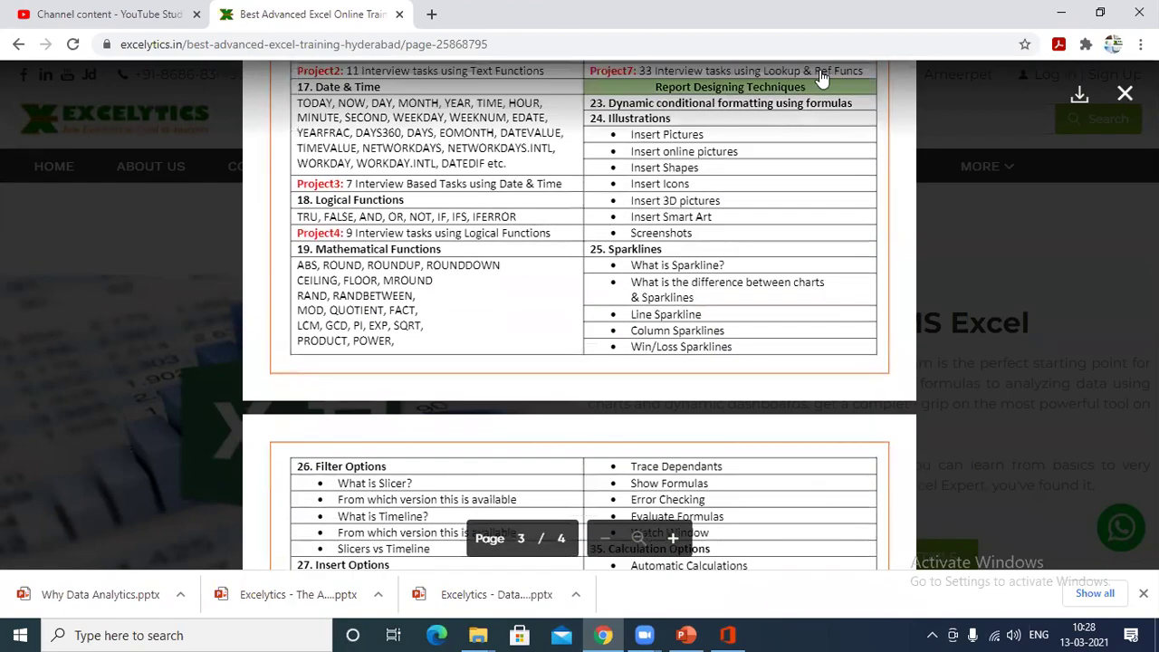
scroll(566, 254, "down", 3)
scroll(563, 257, "down", 4)
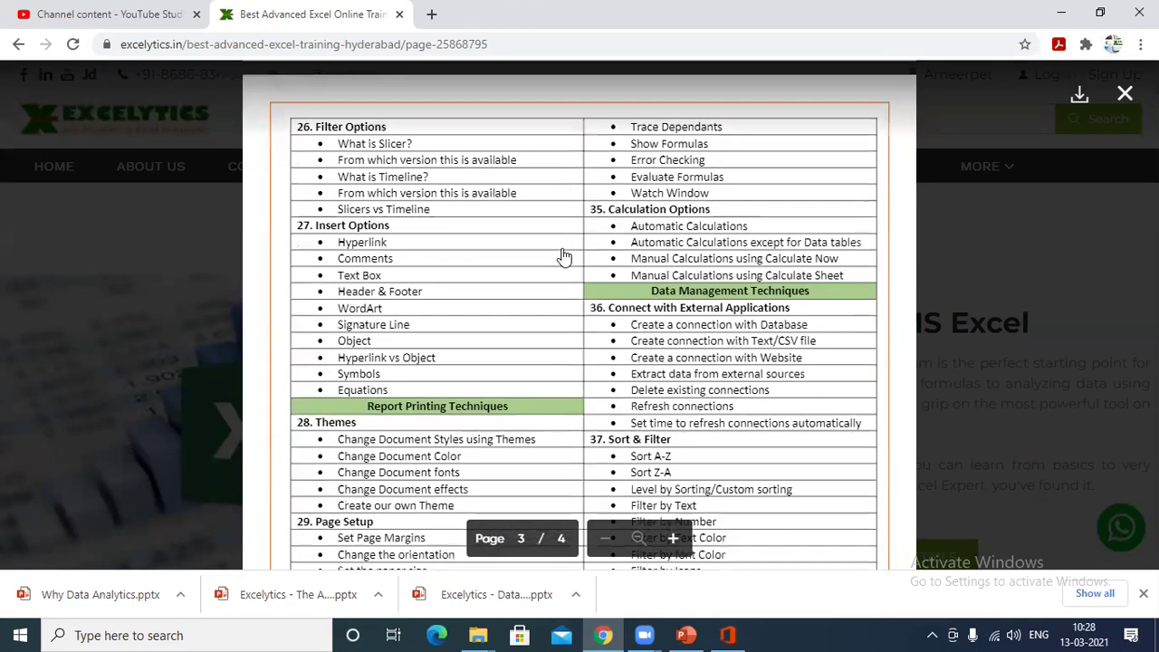
scroll(564, 257, "down", 2)
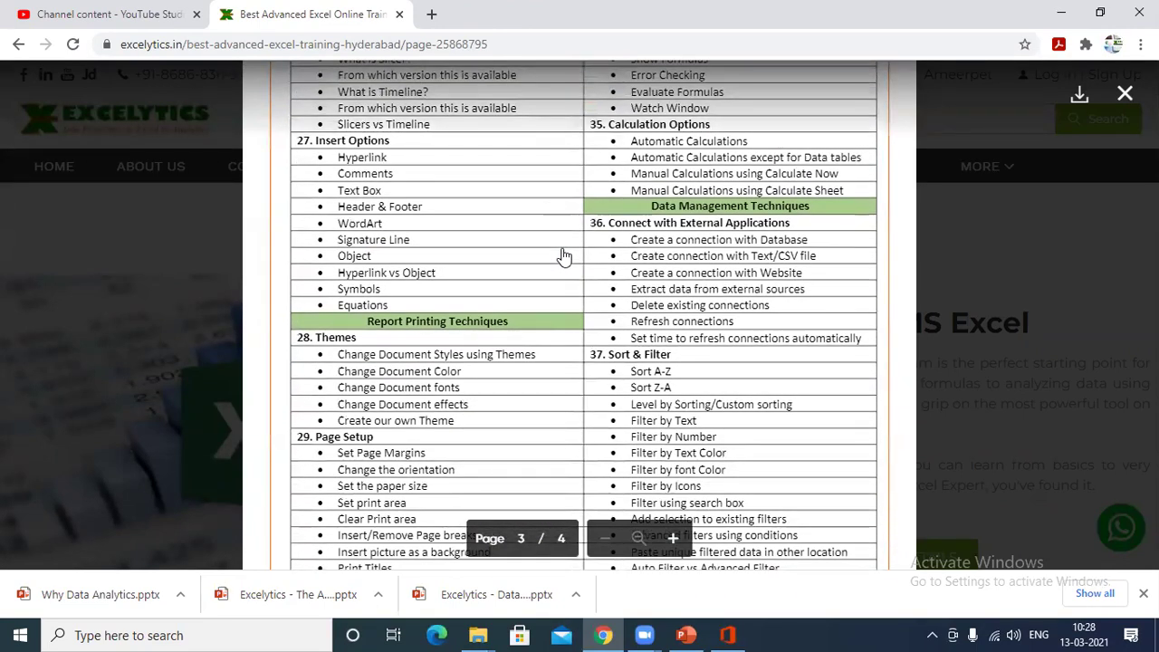
scroll(563, 257, "up", 4)
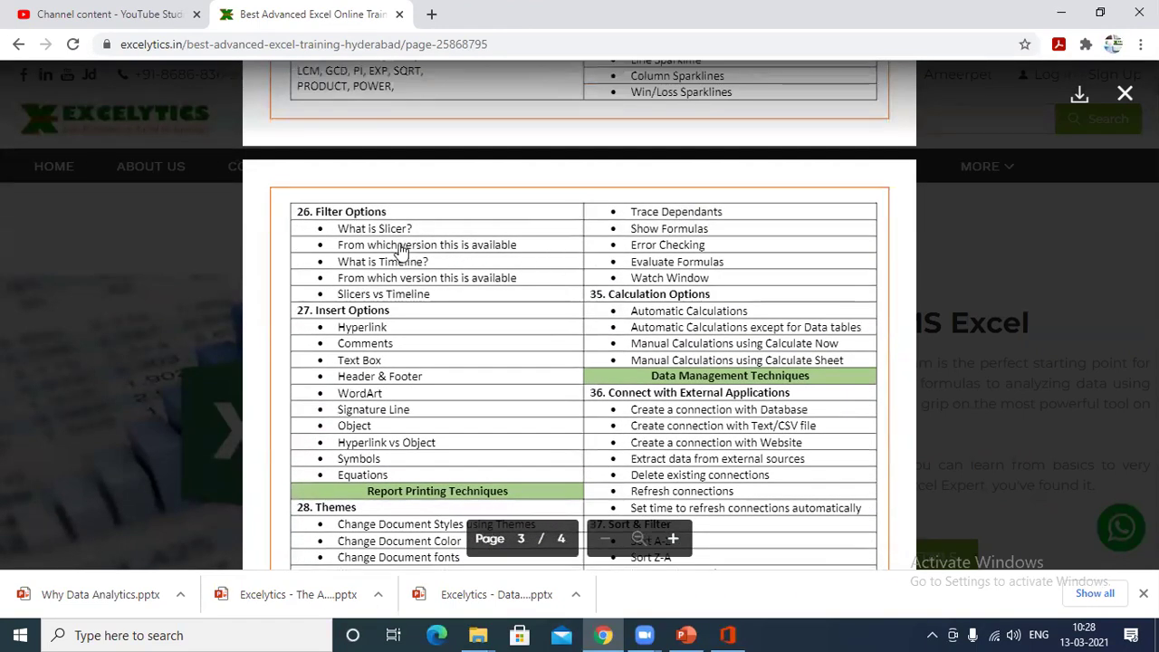
scroll(391, 259, "down", 4)
scroll(390, 260, "down", 2)
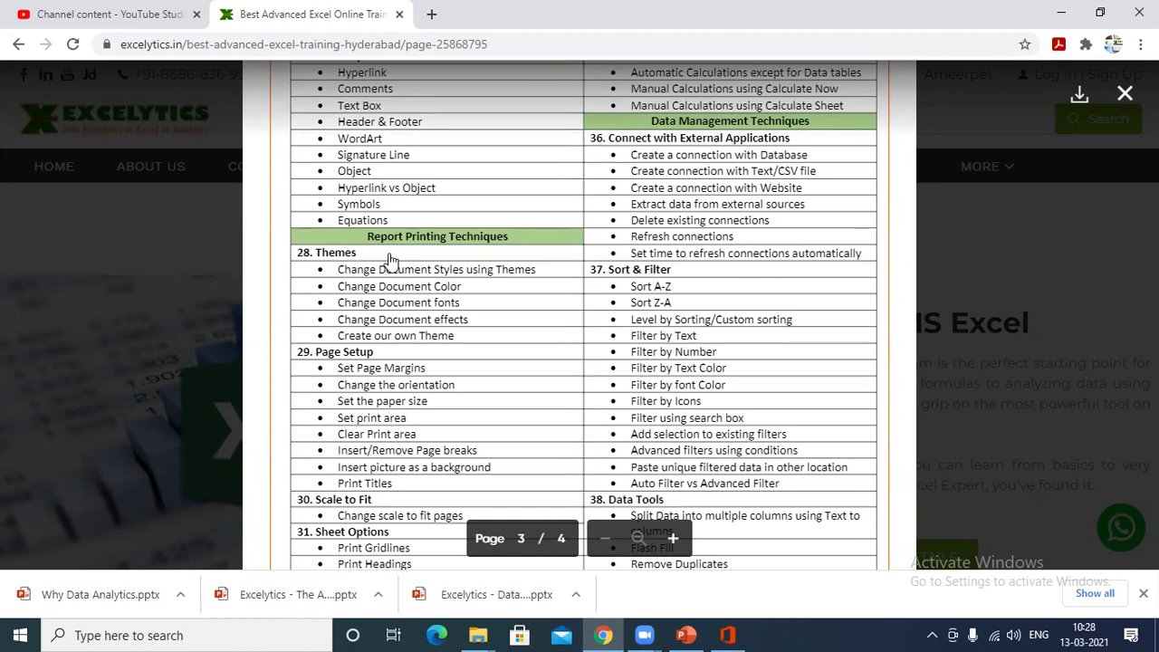
scroll(390, 260, "up", 2)
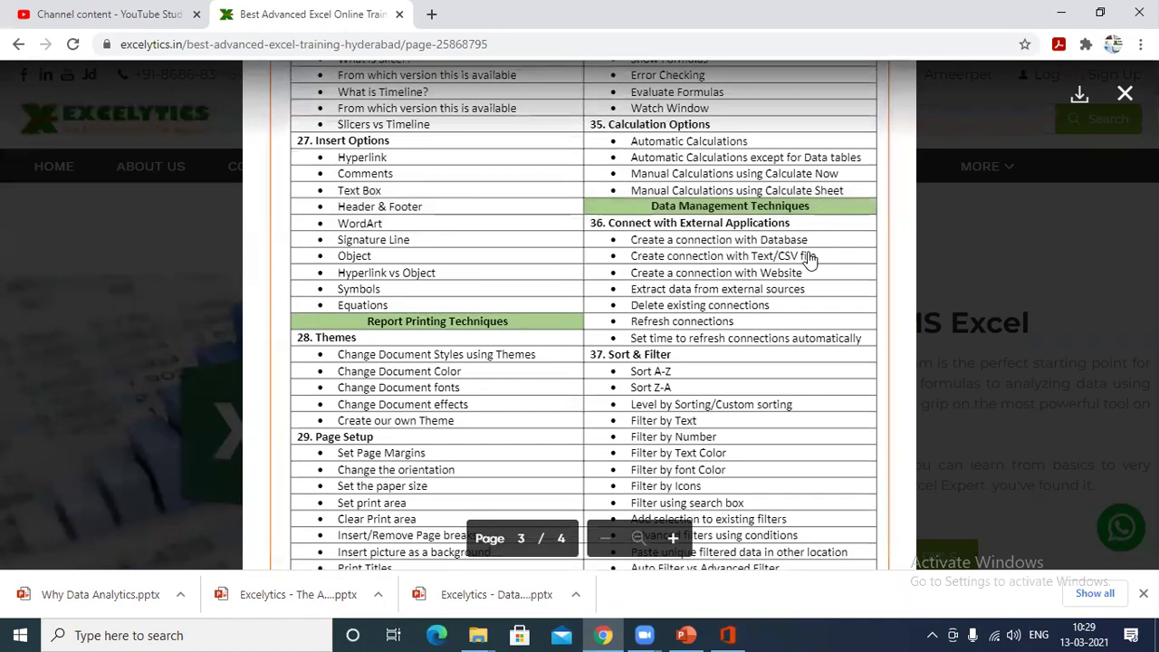
scroll(811, 260, "down", 2)
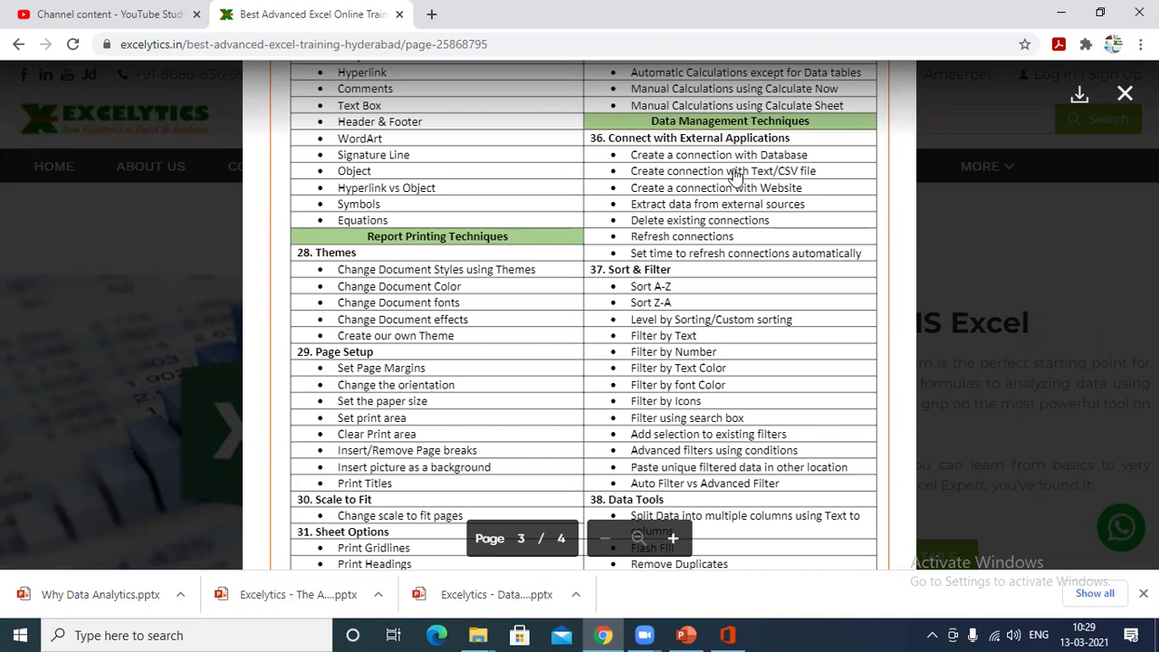
scroll(651, 178, "down", 1)
scroll(763, 233, "down", 3)
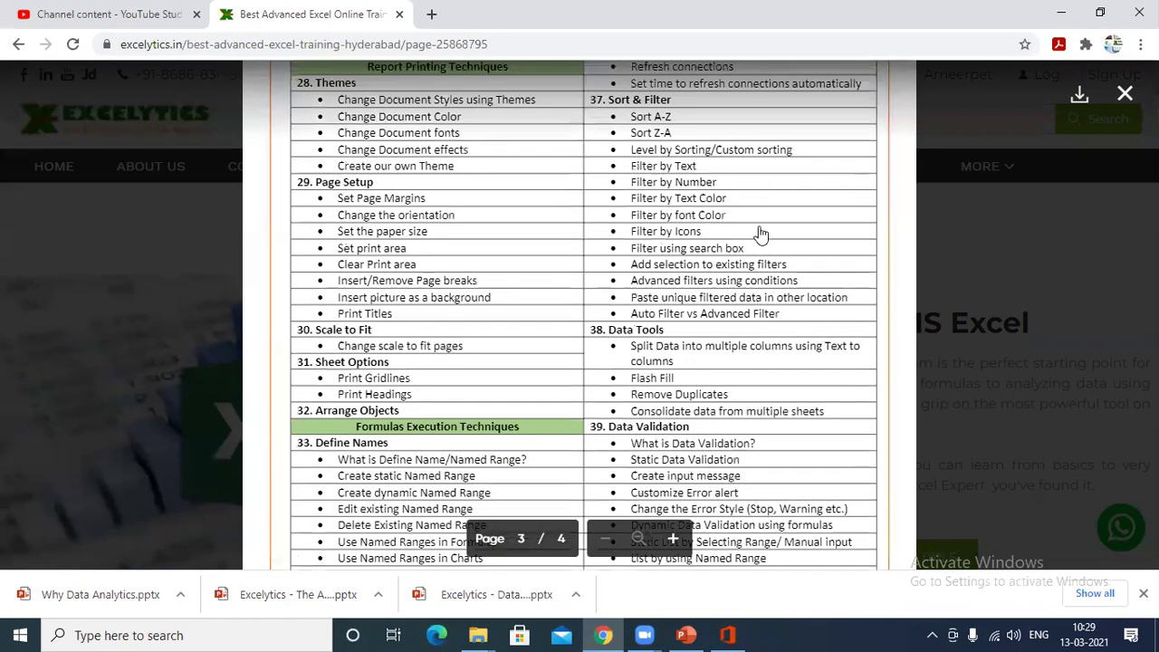
scroll(727, 220, "down", 6)
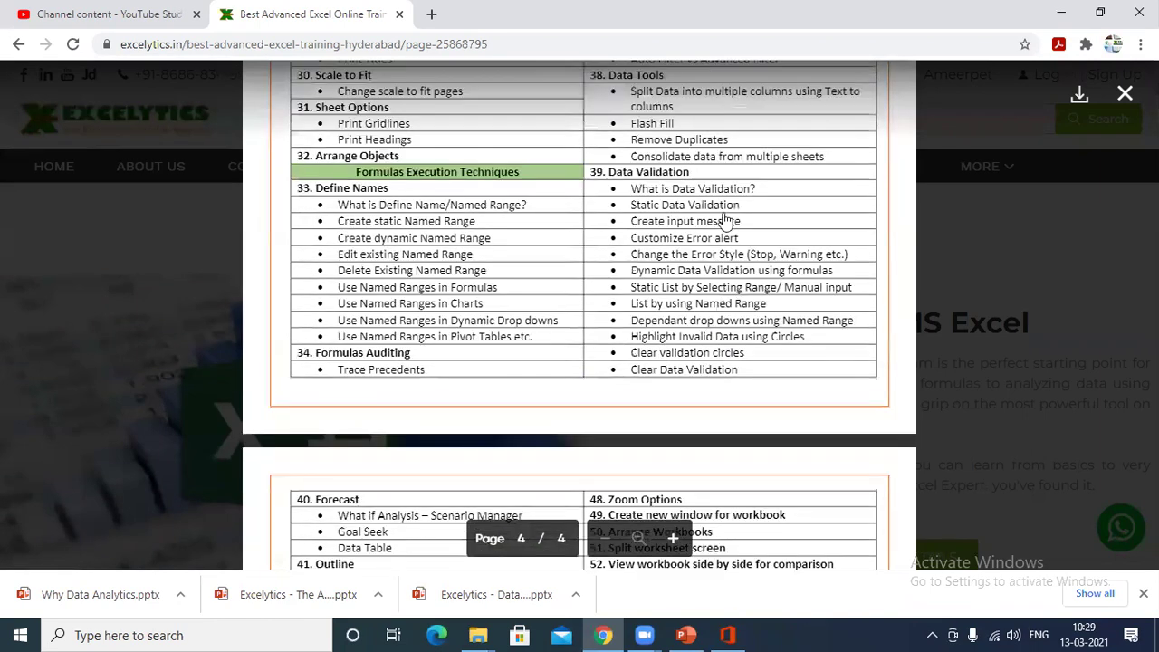
Step: Scroll to the end of the syllabus PDF, past Forecast, Goal Seek and Zoom Options
scroll(727, 220, "down", 4)
scroll(724, 221, "down", 7)
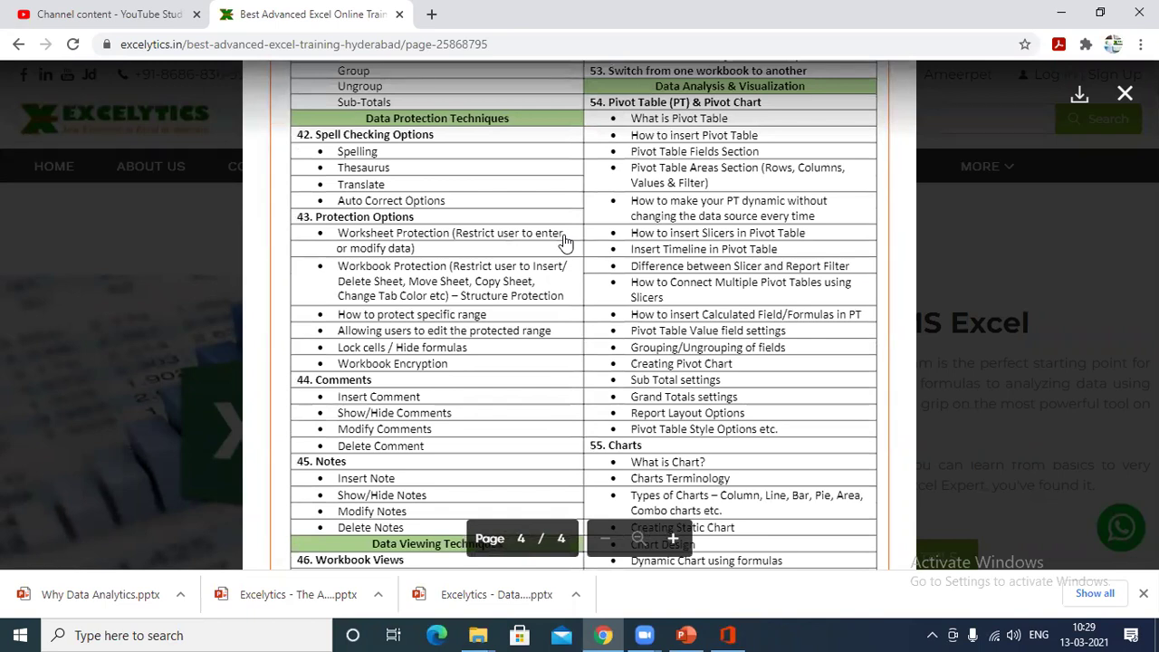
scroll(562, 240, "down", 2)
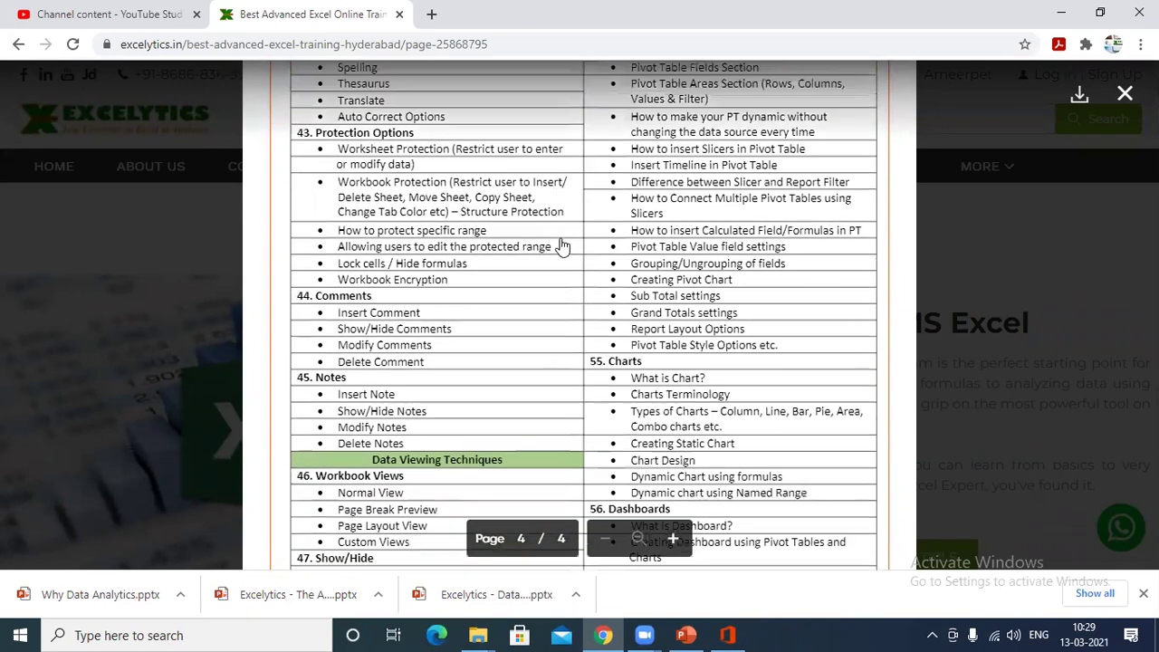
scroll(553, 301, "up", 2)
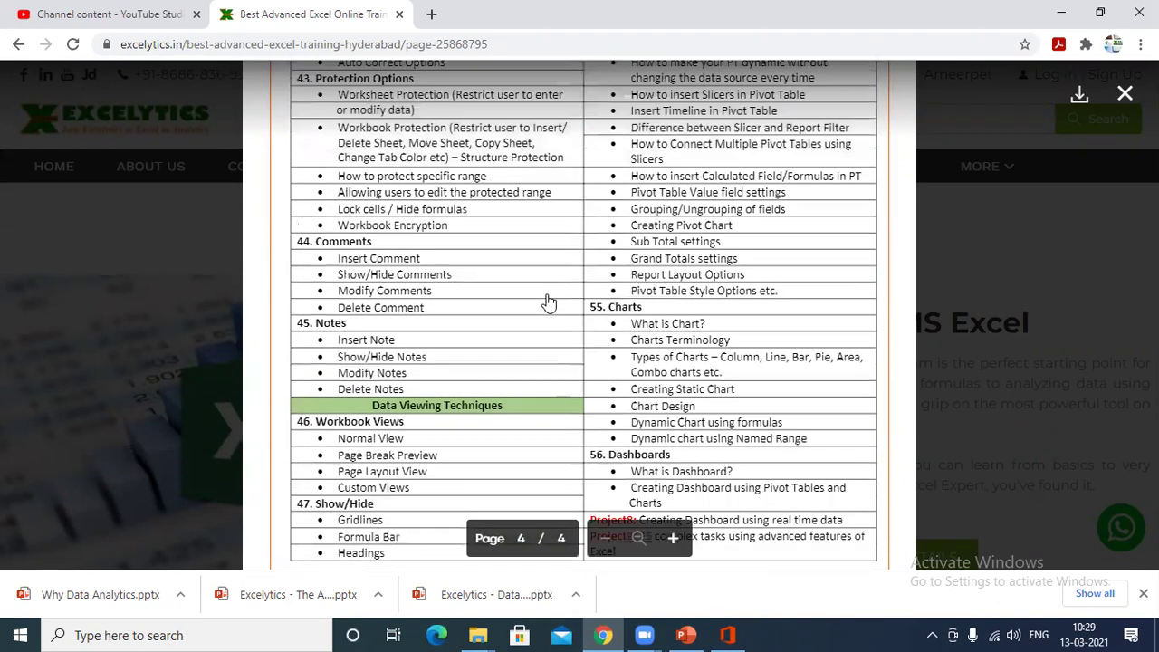
scroll(809, 220, "up", 3)
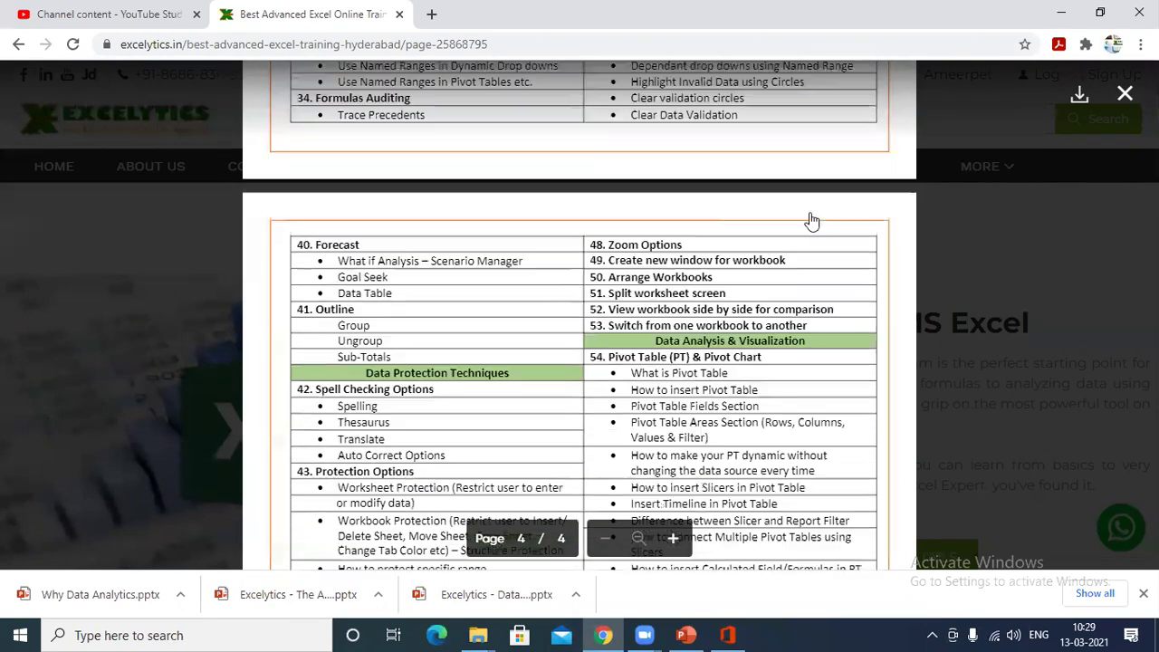
scroll(763, 267, "down", 3)
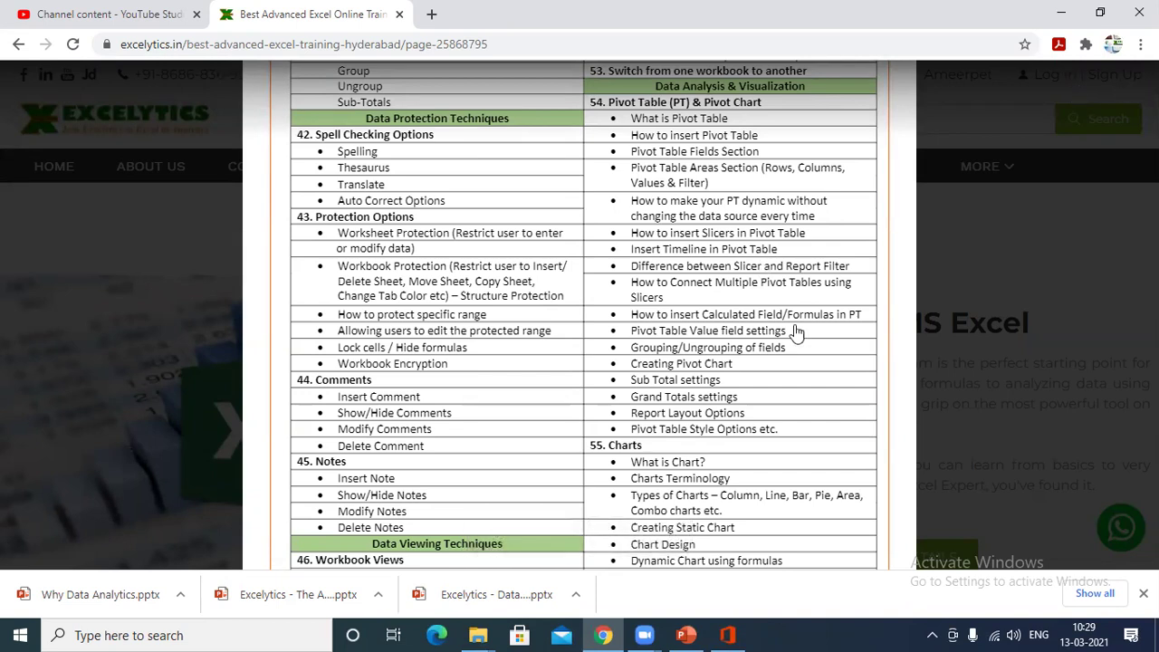
scroll(780, 404, "down", 3)
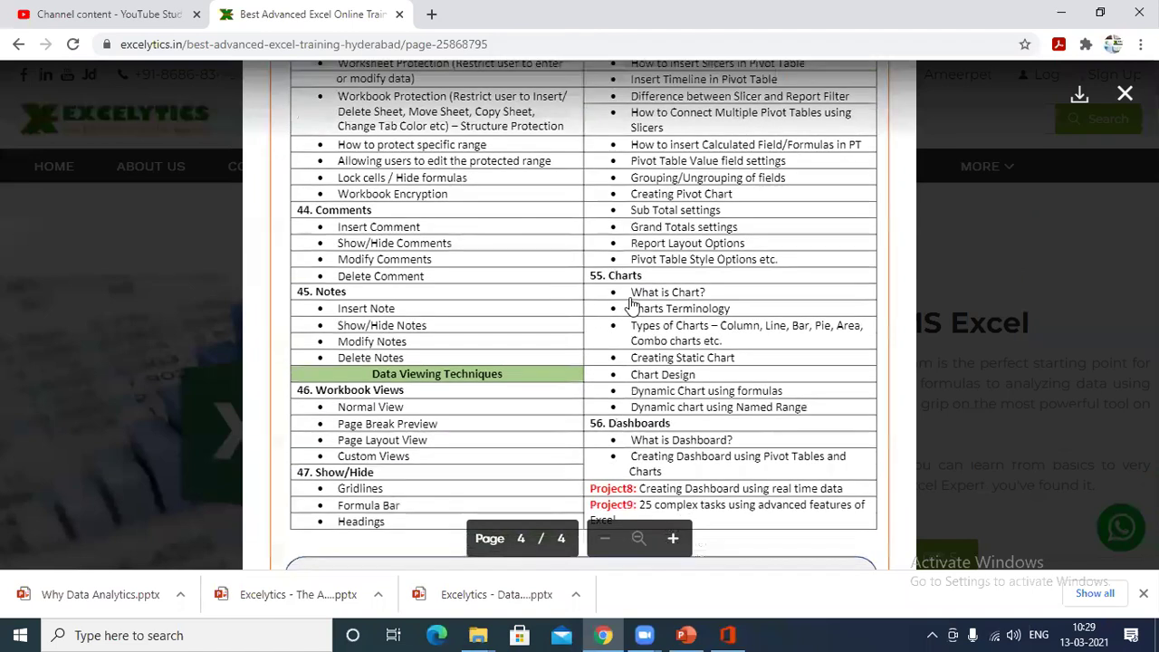
scroll(631, 308, "down", 1)
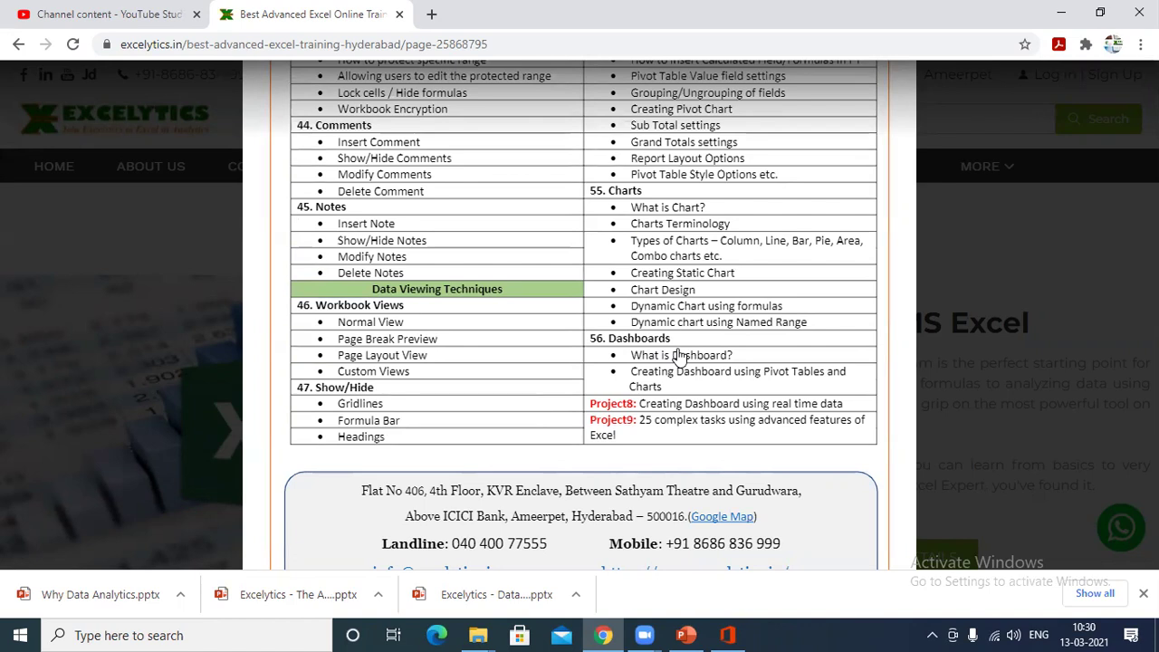
Step: Close the syllabus PDF and scroll down the Advanced Excel & Macros Training Program page
mouse_move(1059, 197)
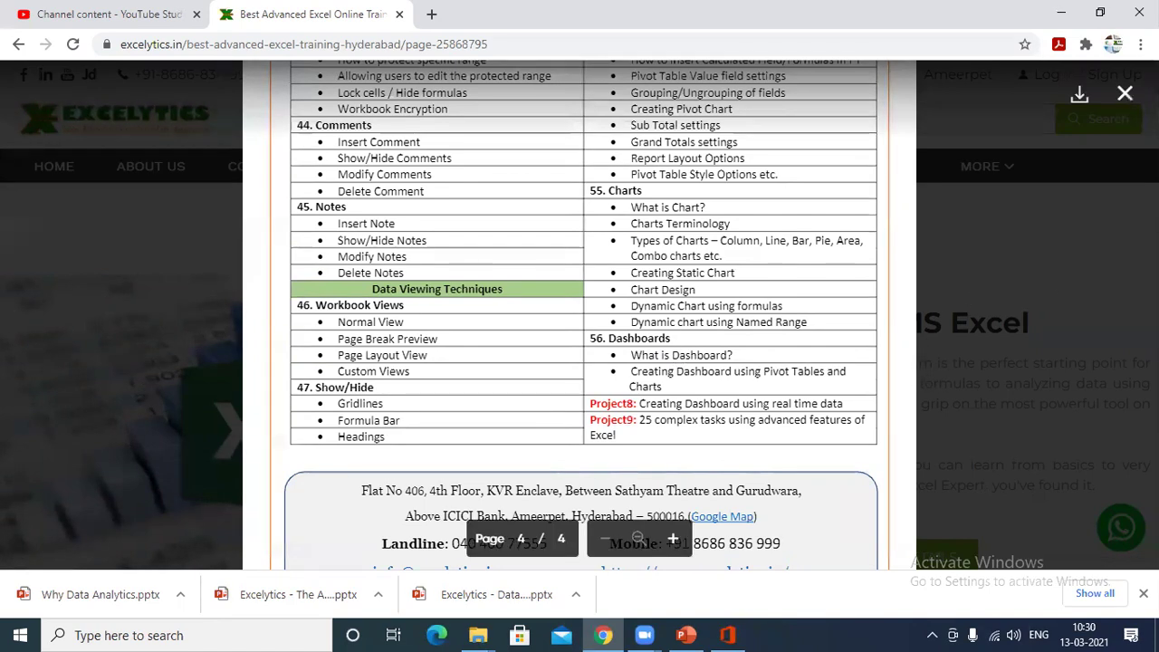
key("Escape")
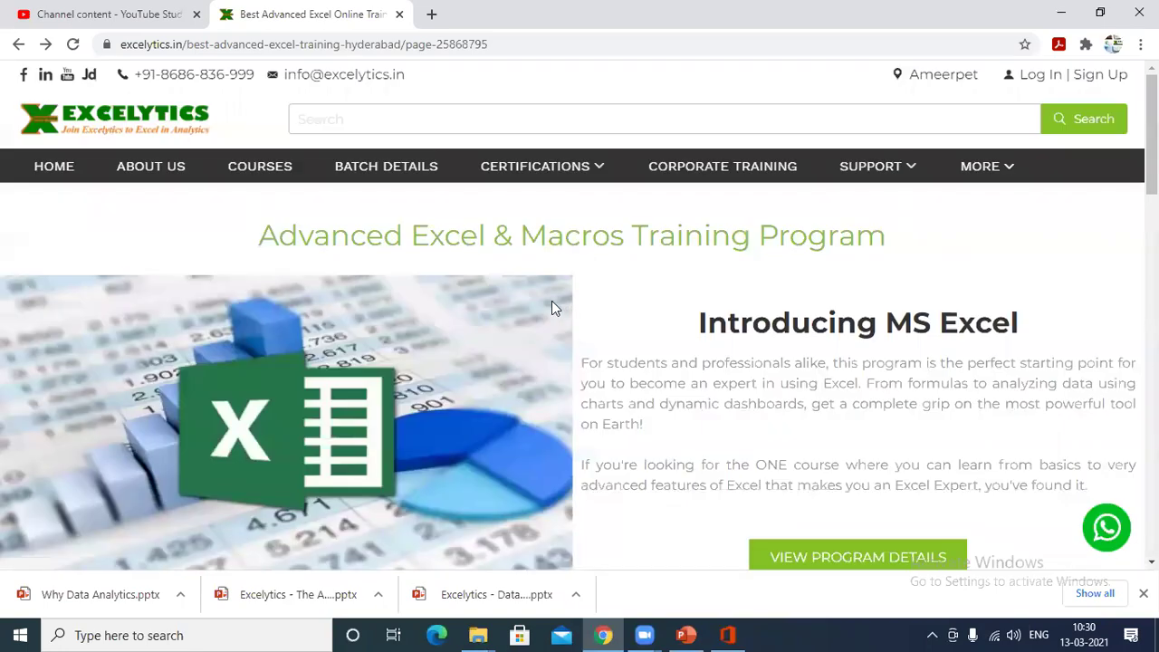
scroll(595, 392, "down", 3)
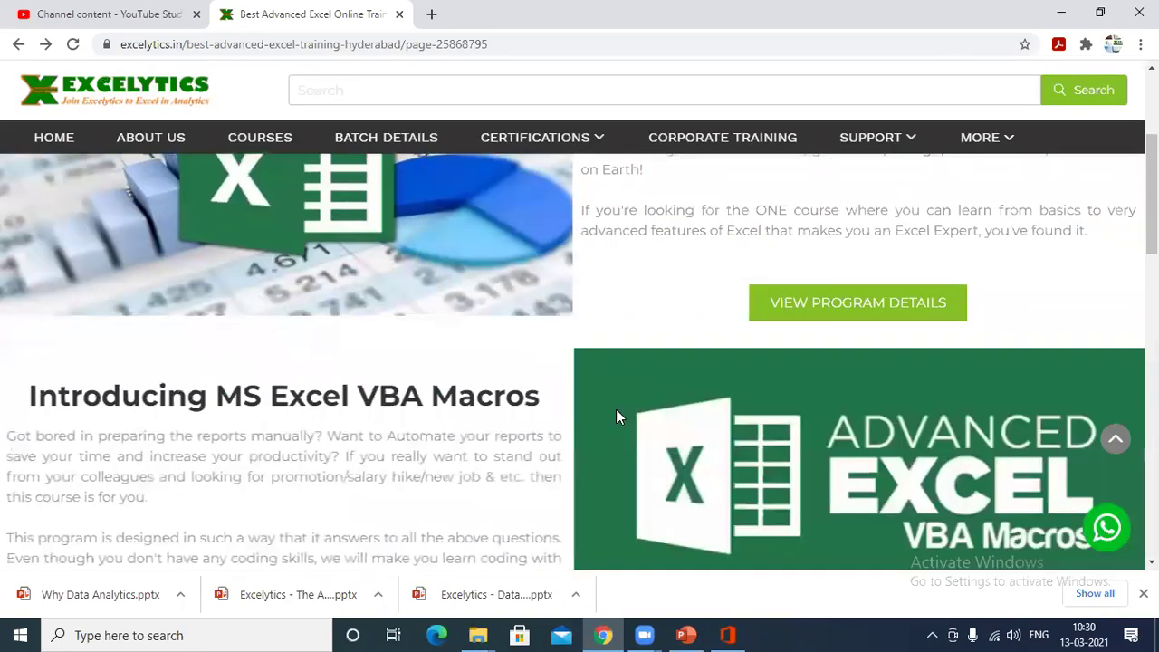
scroll(615, 409, "down", 1)
mouse_move(478, 635)
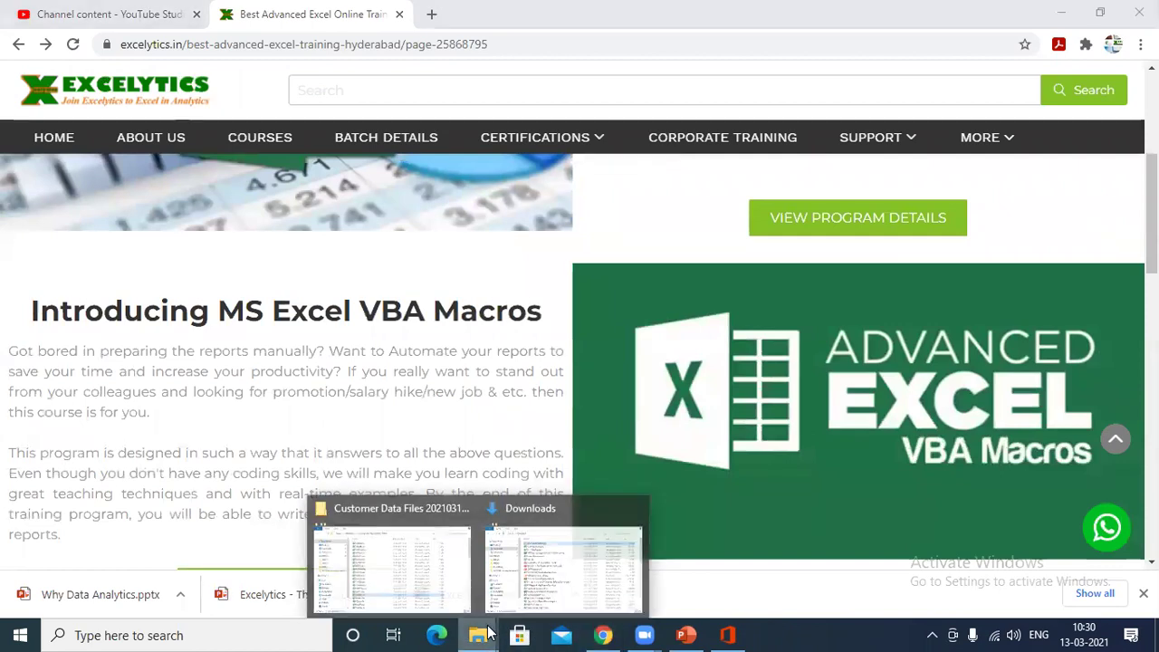
left_click(429, 557)
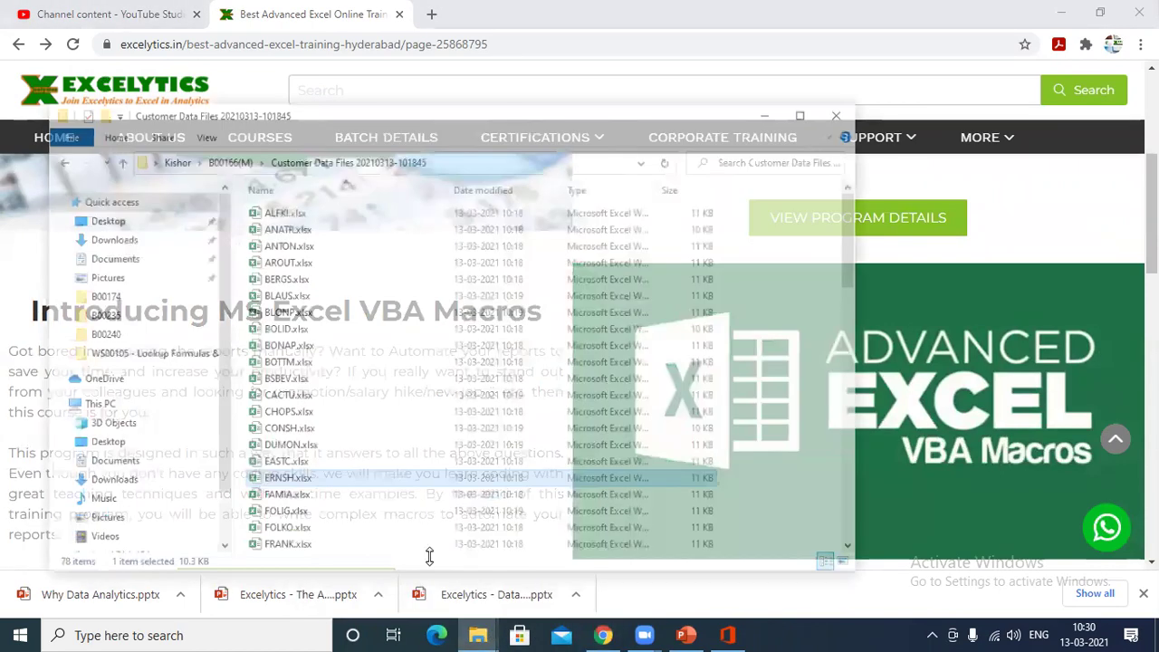
left_click(149, 116)
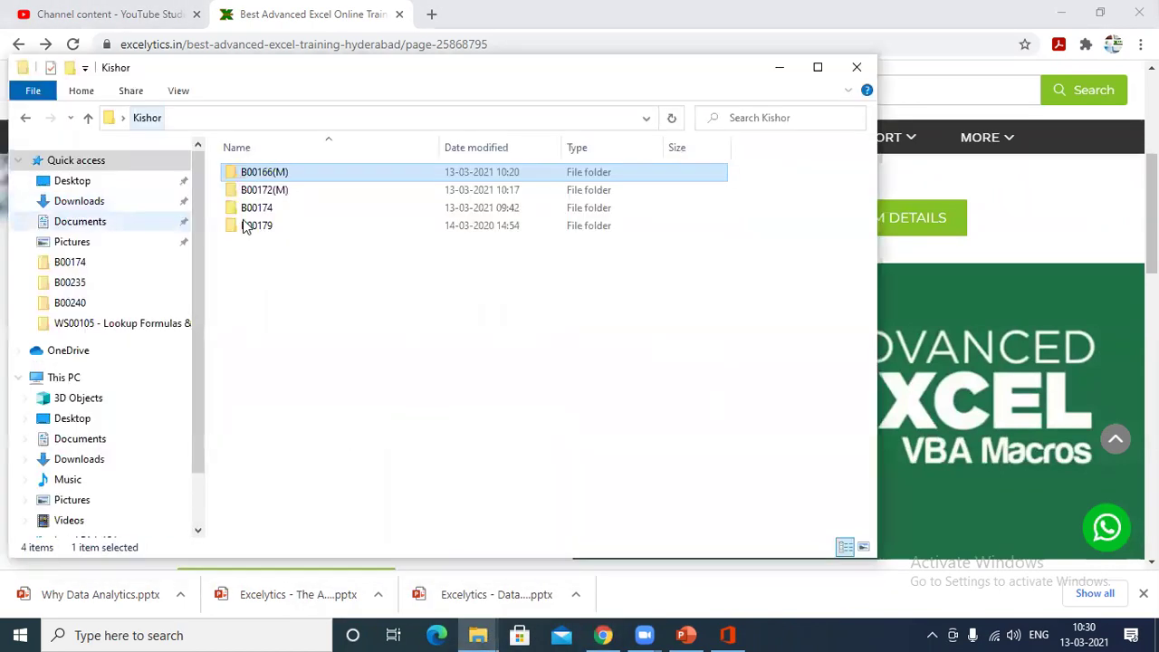
double_click(256, 207)
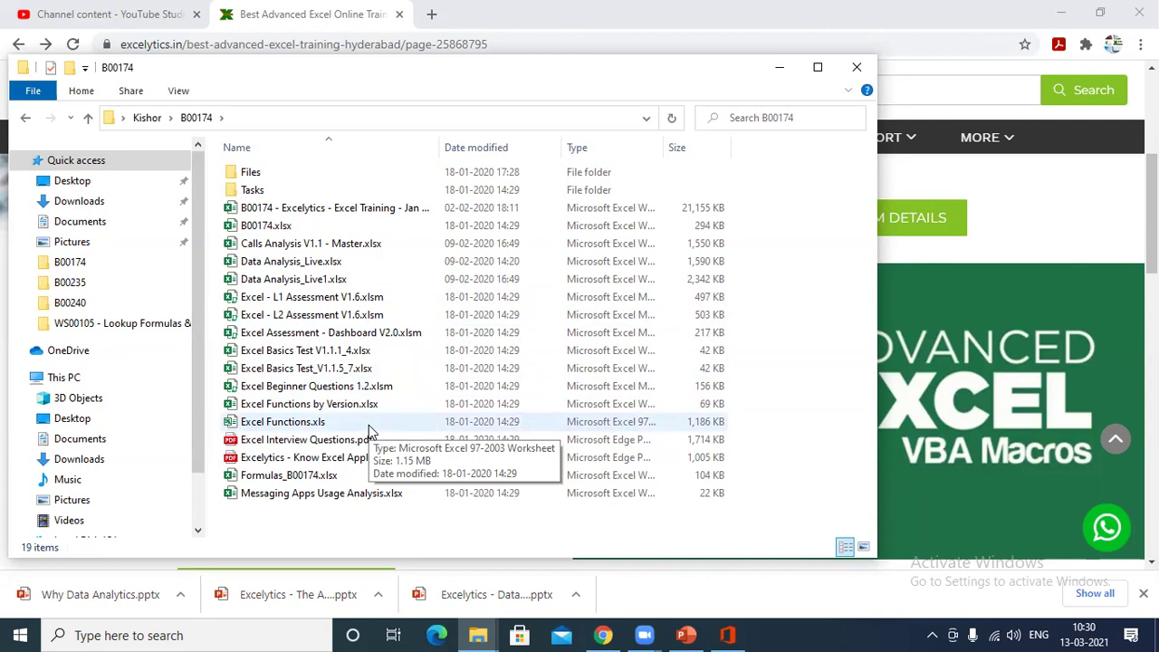
double_click(250, 190)
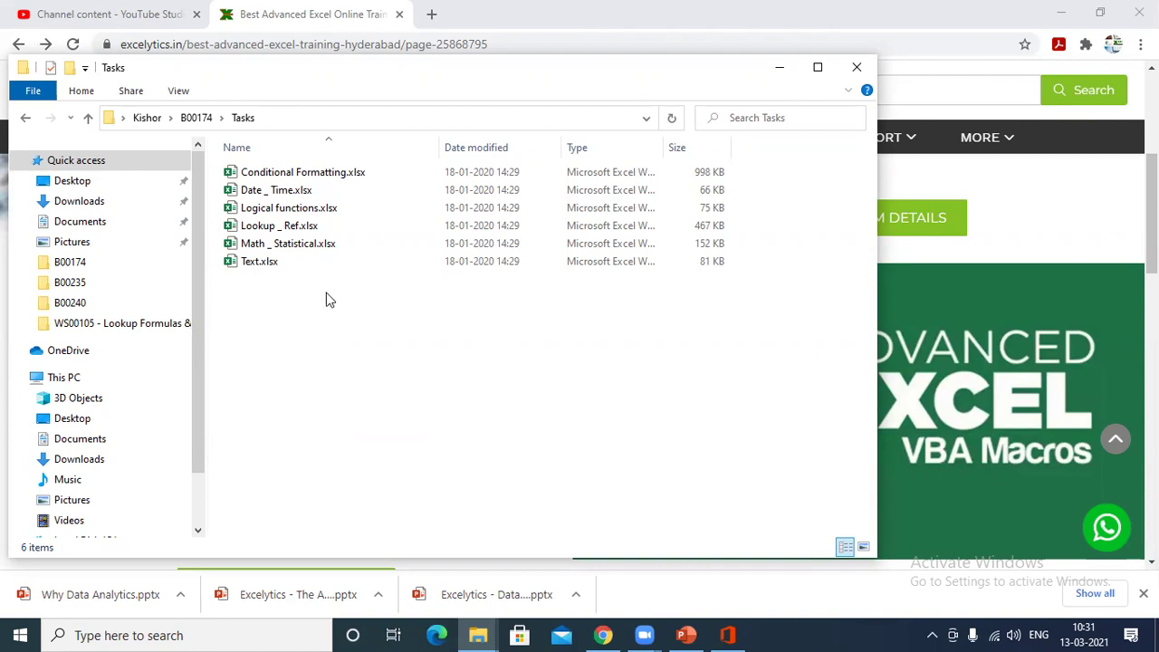
Step: Open Lookup _ Ref.xlsx with editing enabled and go from the Main sheet to Task1
double_click(301, 226)
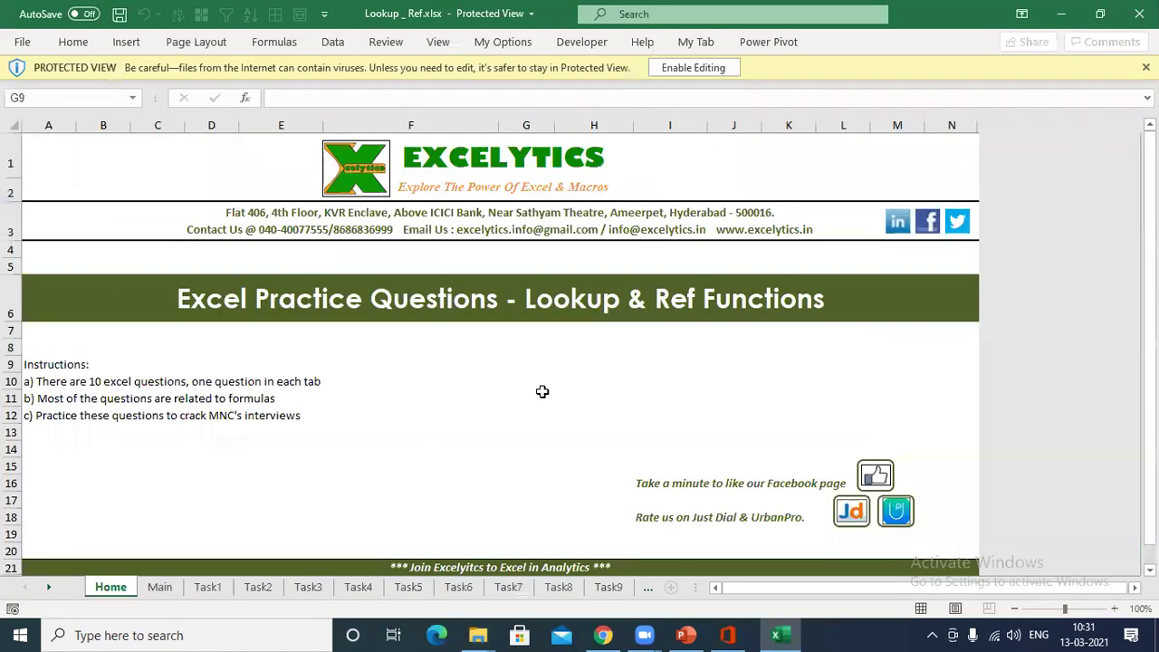
left_click(692, 67)
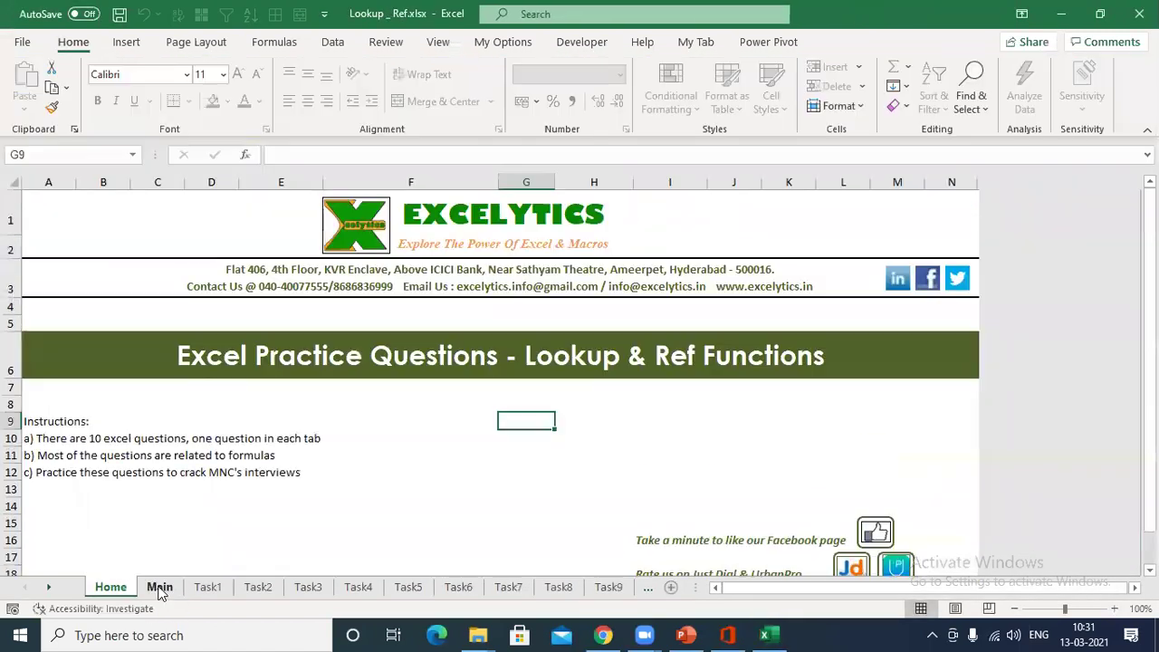
left_click(160, 587)
left_click(154, 302)
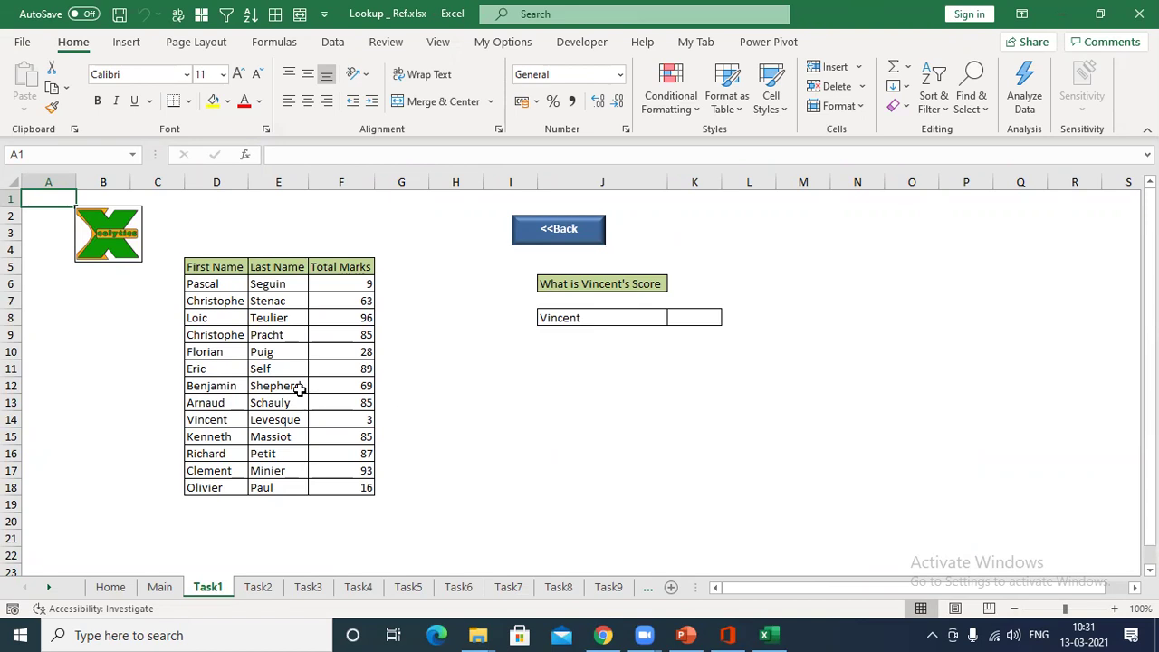
Step: Look up Vincent's marks in K8 with =VLOOKUP(J8,D5:F18,3,0)
left_click(228, 420)
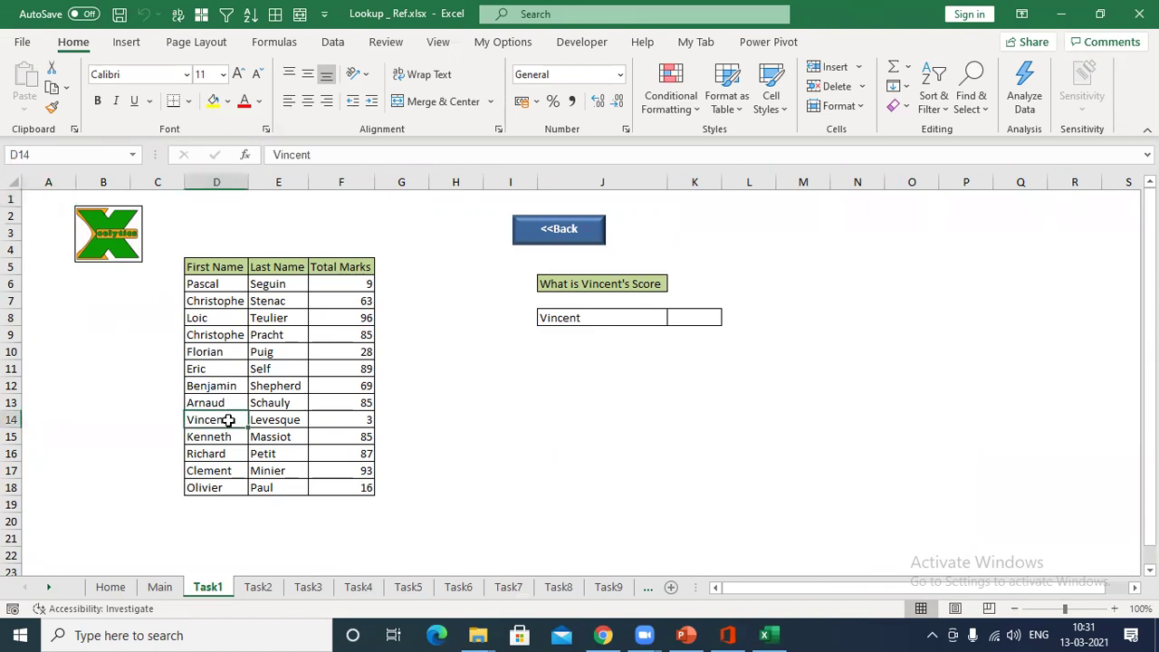
left_click_drag(228, 420, 356, 422)
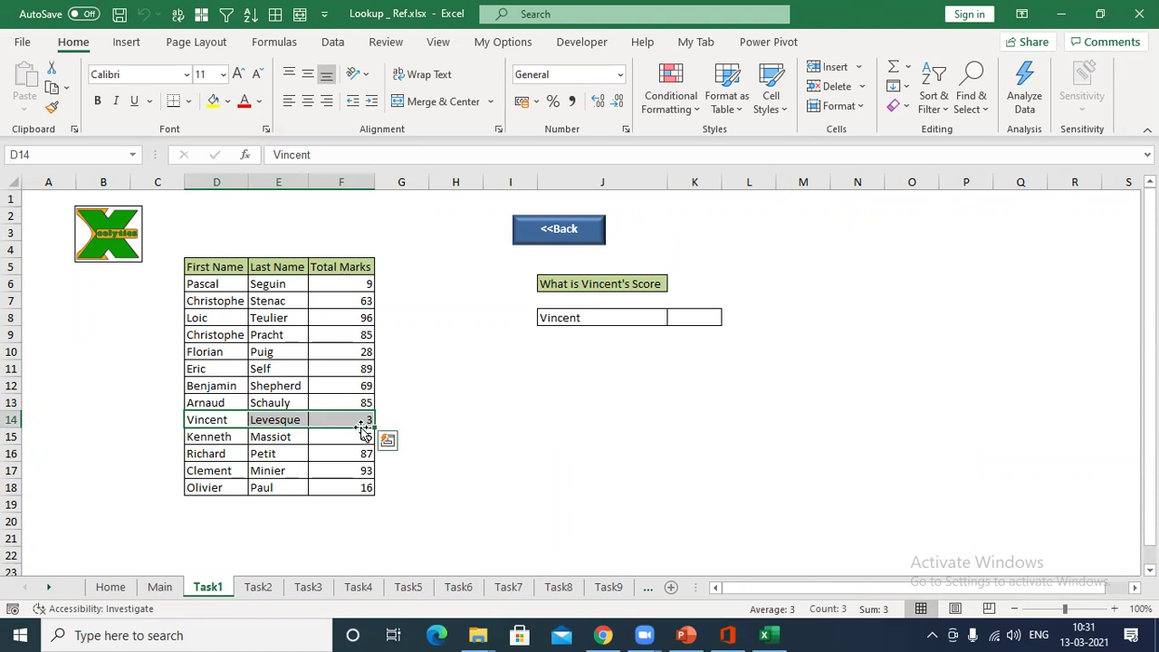
left_click(362, 421)
left_click(679, 316)
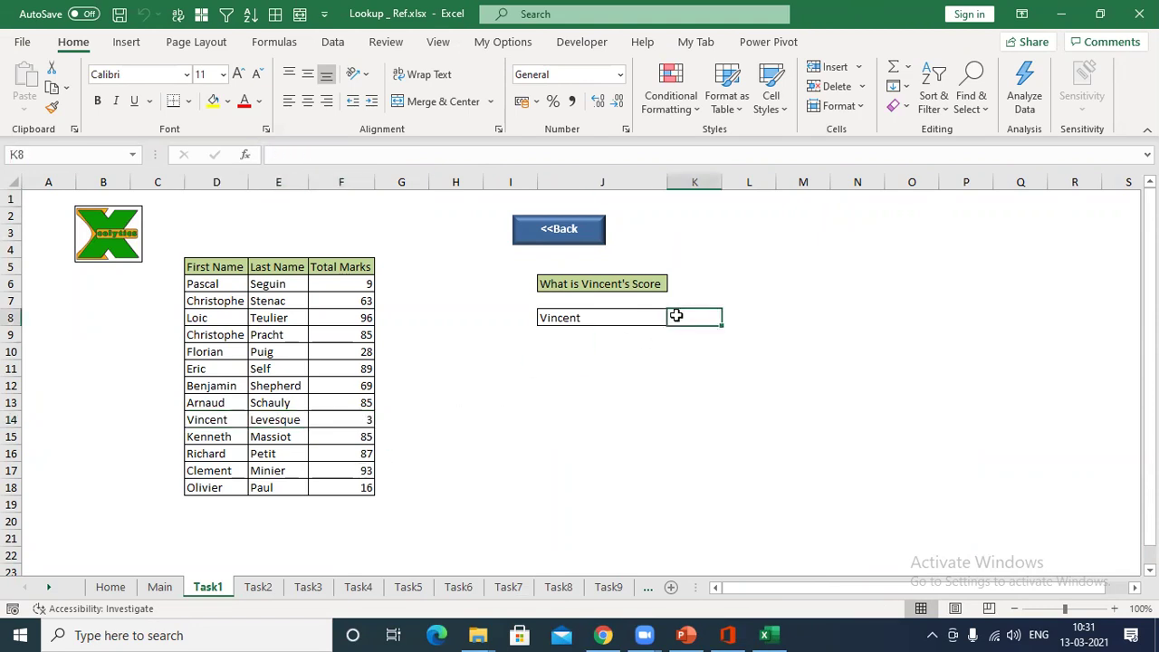
type("=VLOOKUP(")
left_click(590, 326)
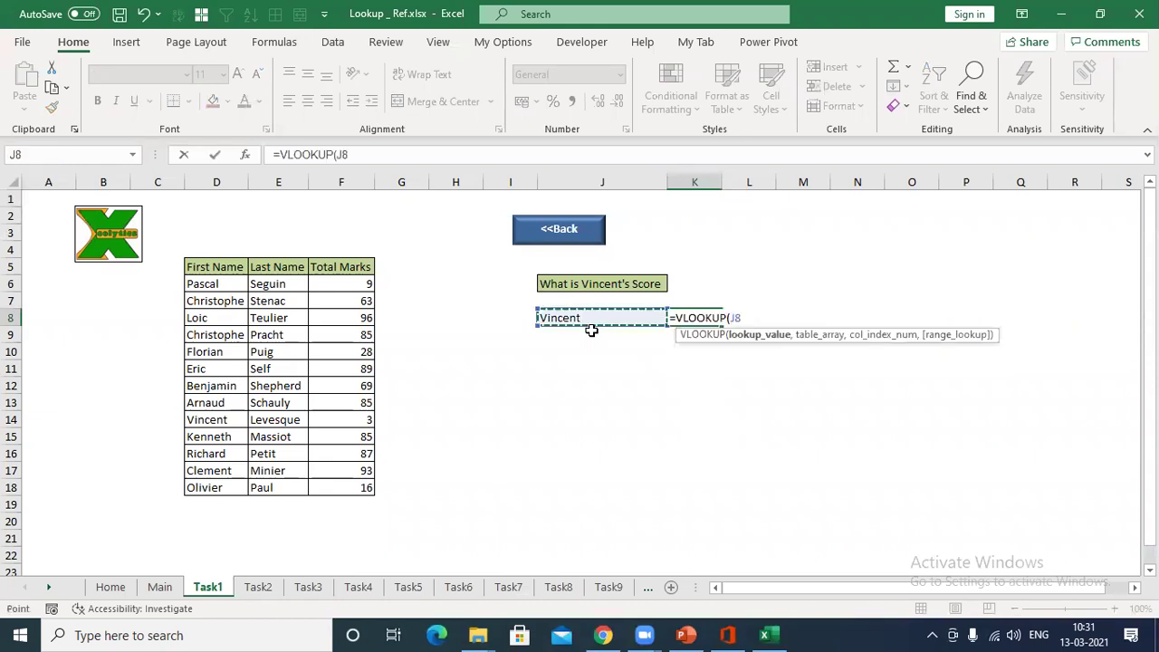
type(",")
mouse_move(190, 272)
left_mouse_down()
mouse_move(356, 459)
mouse_move(339, 481)
left_mouse_up()
type(",3,0)")
key("Return")
key("Up")
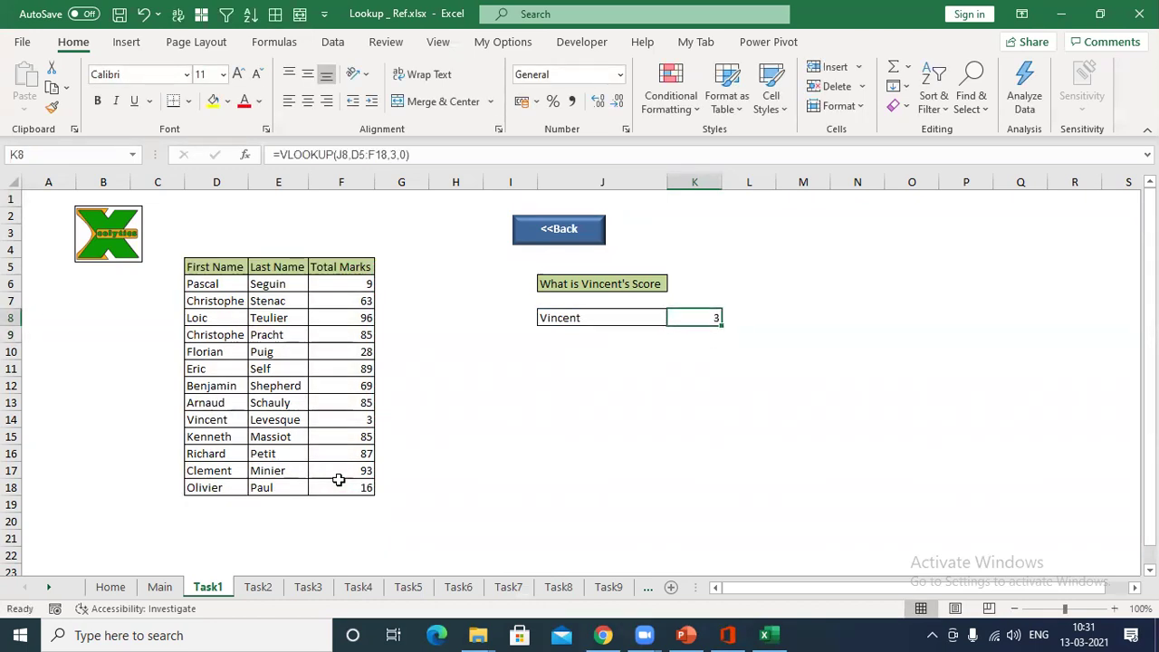
Step: Change the lookup name in J8 to Pascal and check K8's result
key("Left")
type("Pascal")
key("Return")
key("Up")
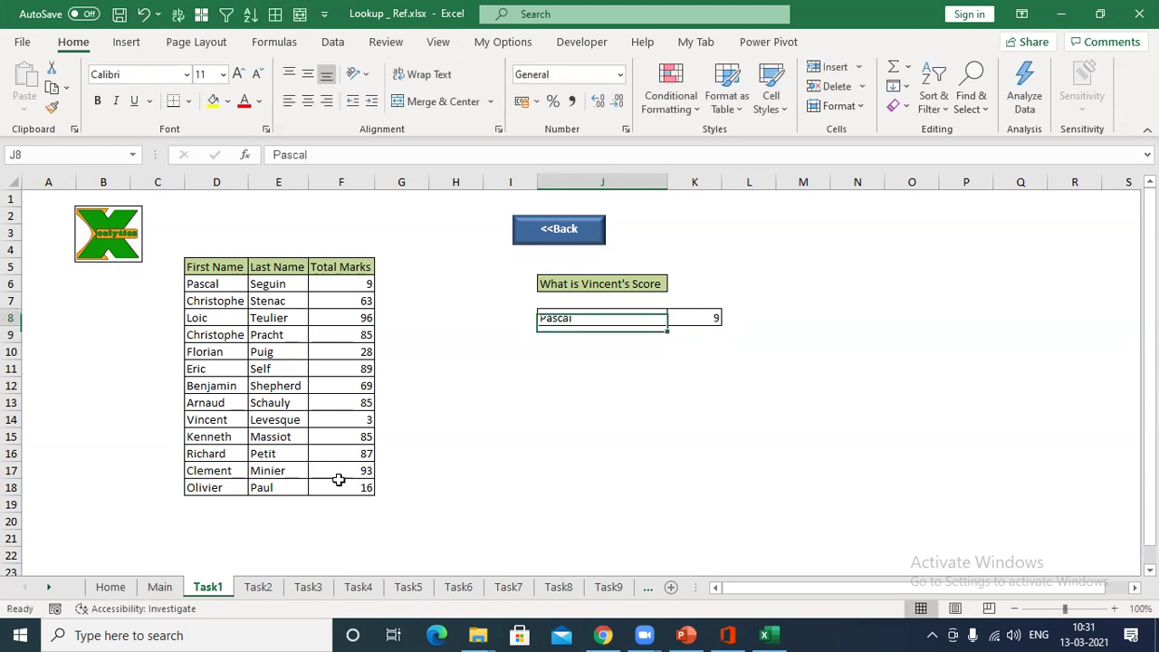
key("Right")
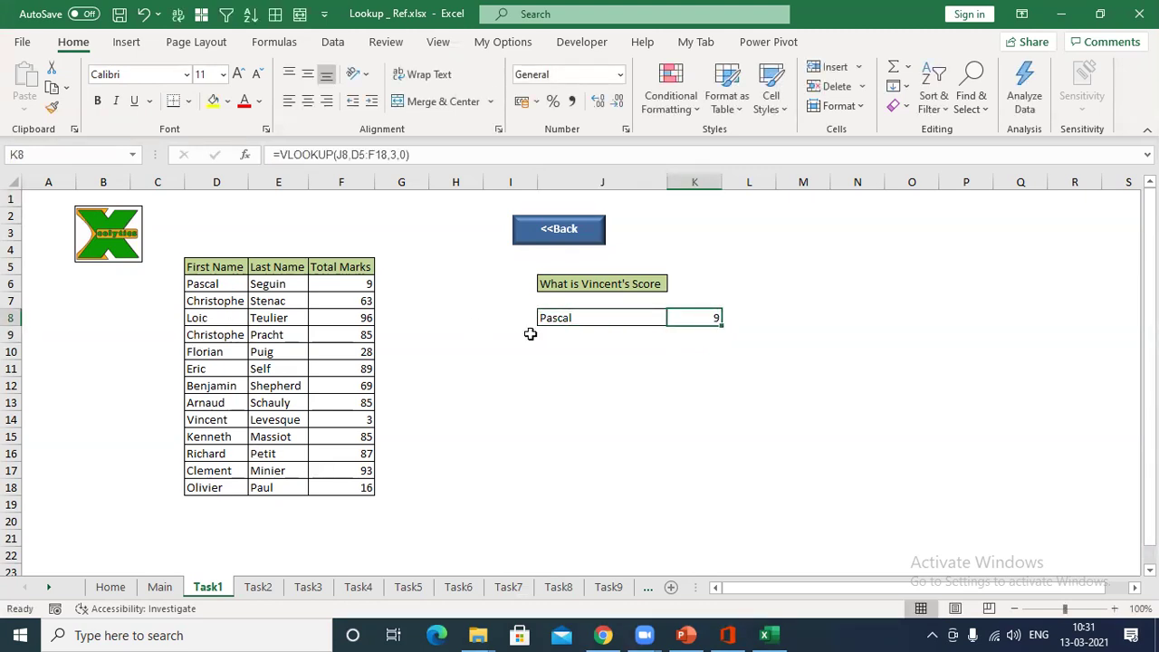
Step: Change J8 to Loic and verify K8 returns his mark of 96 from F8
left_click(554, 318)
type("Loic")
key("Return")
key("Up")
key("Right")
left_click_drag(224, 318, 356, 318)
left_click(356, 318)
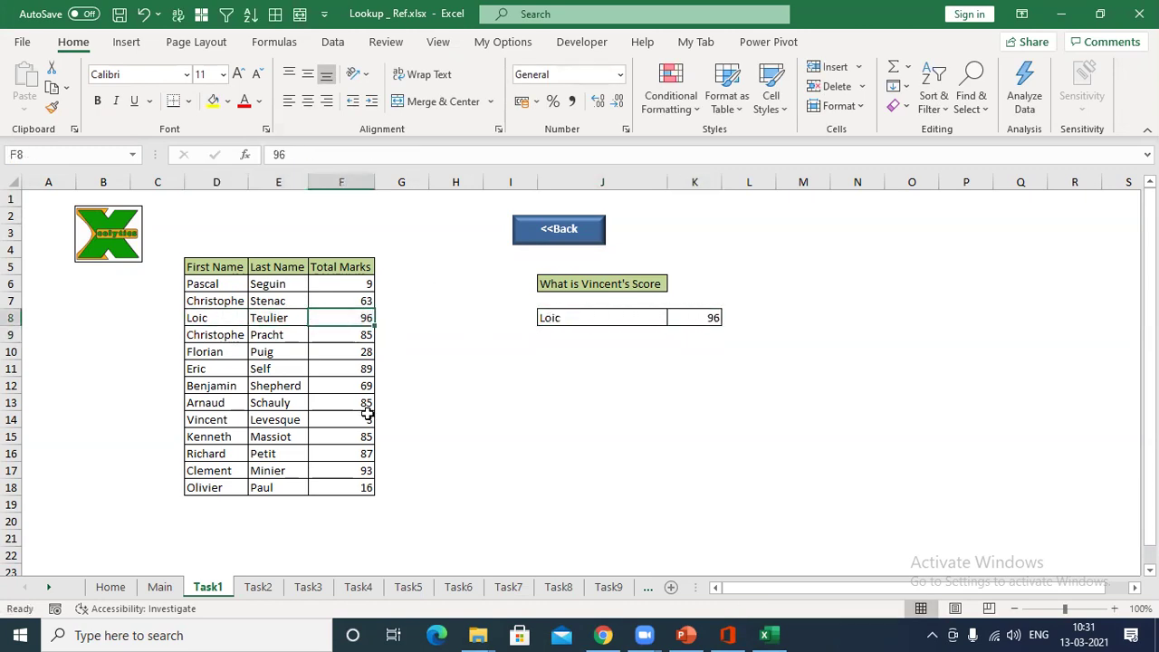
left_click(690, 317)
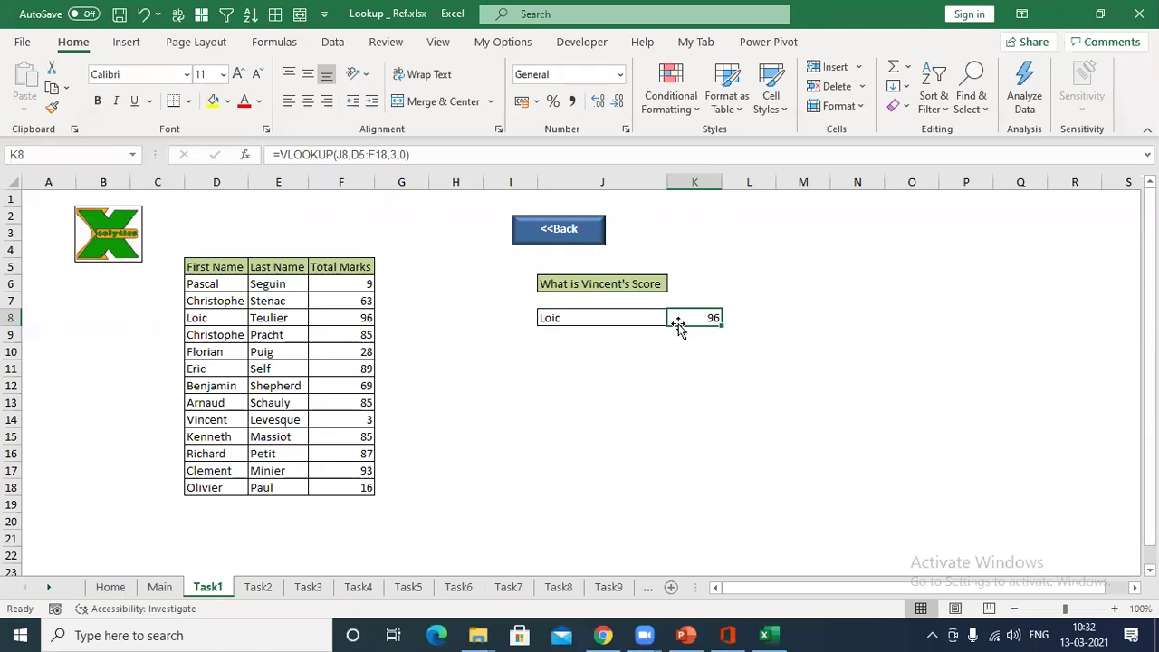
Step: Look over the Task6 and Task8 sheets, then close Lookup _ Ref.xlsx without saving
left_click(272, 406)
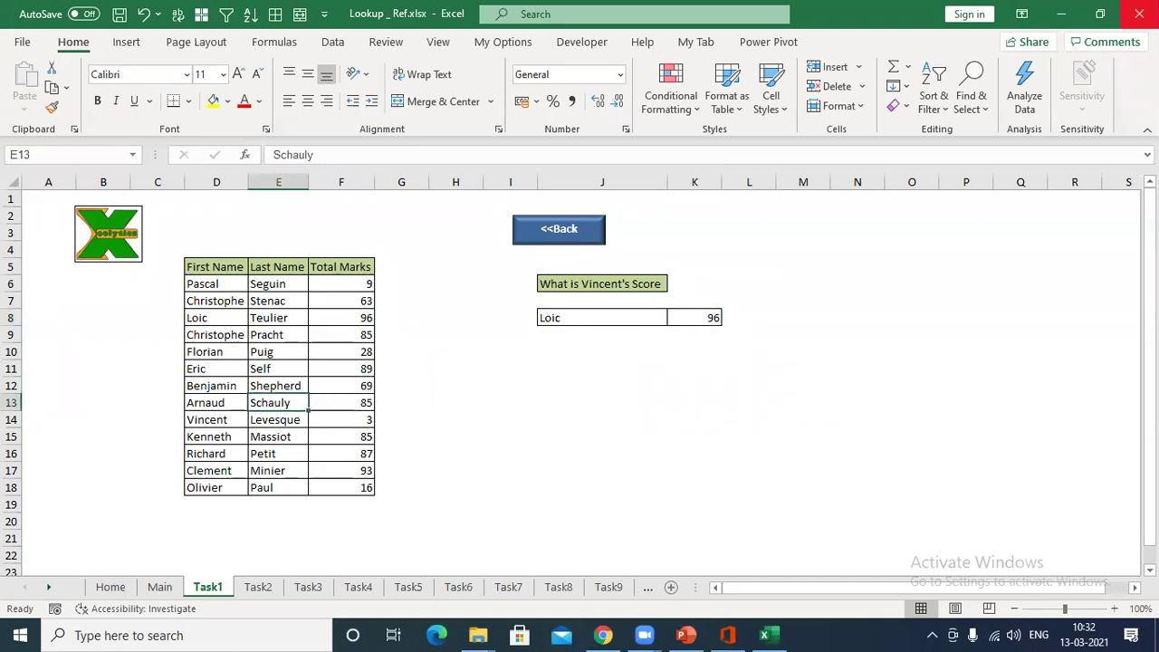
left_click(459, 587)
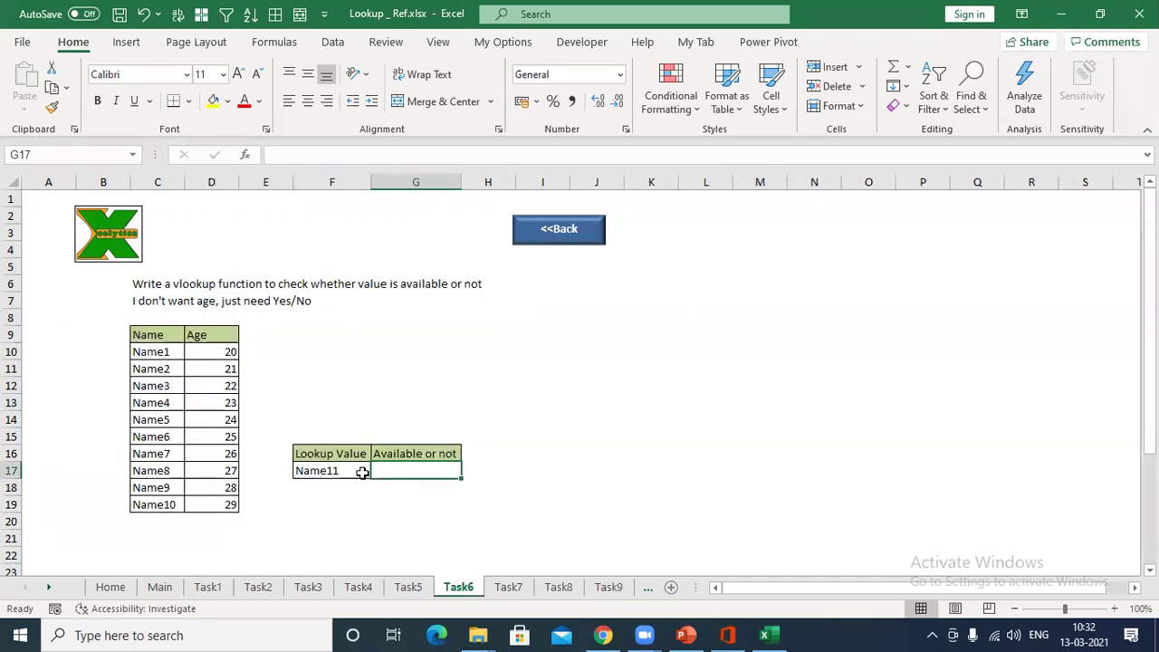
left_click(559, 589)
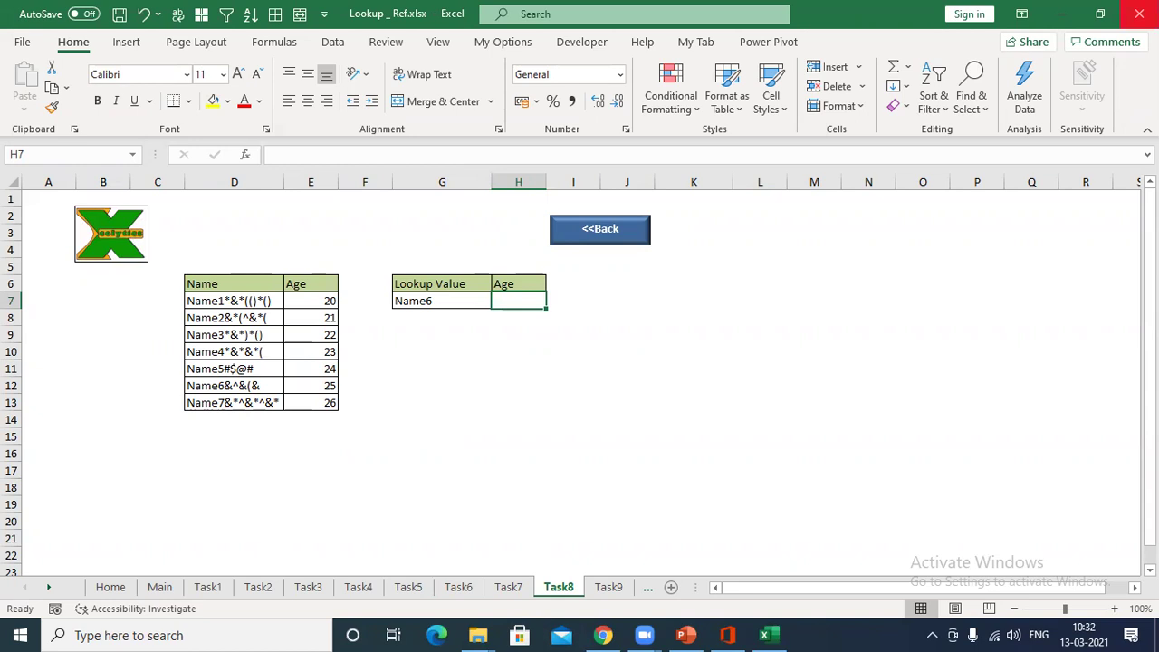
left_click(1139, 13)
left_click(584, 337)
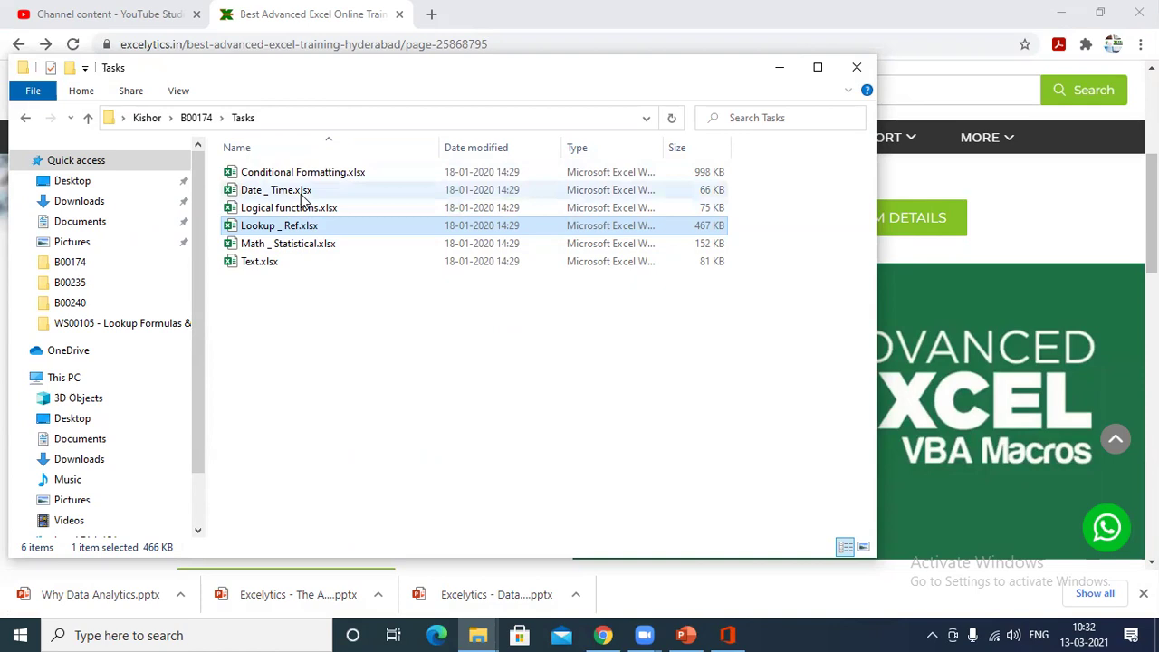
Step: Go back up to the B00174 folder and open the Excelytics Excel application specification PDF
left_click(195, 117)
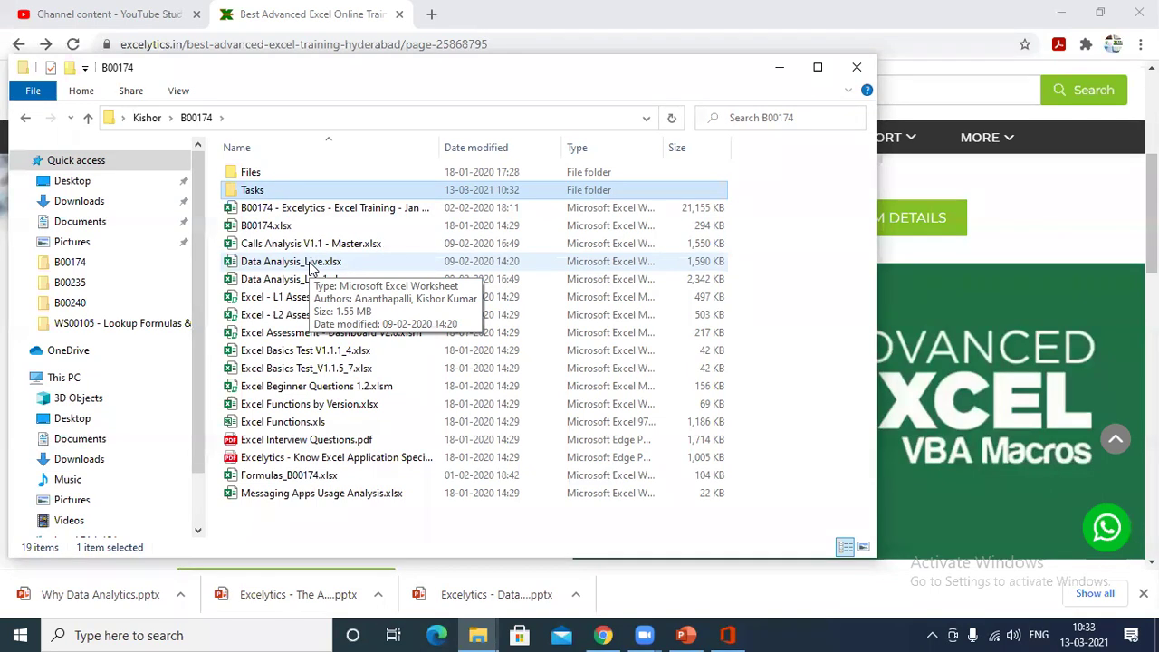
left_click(330, 442)
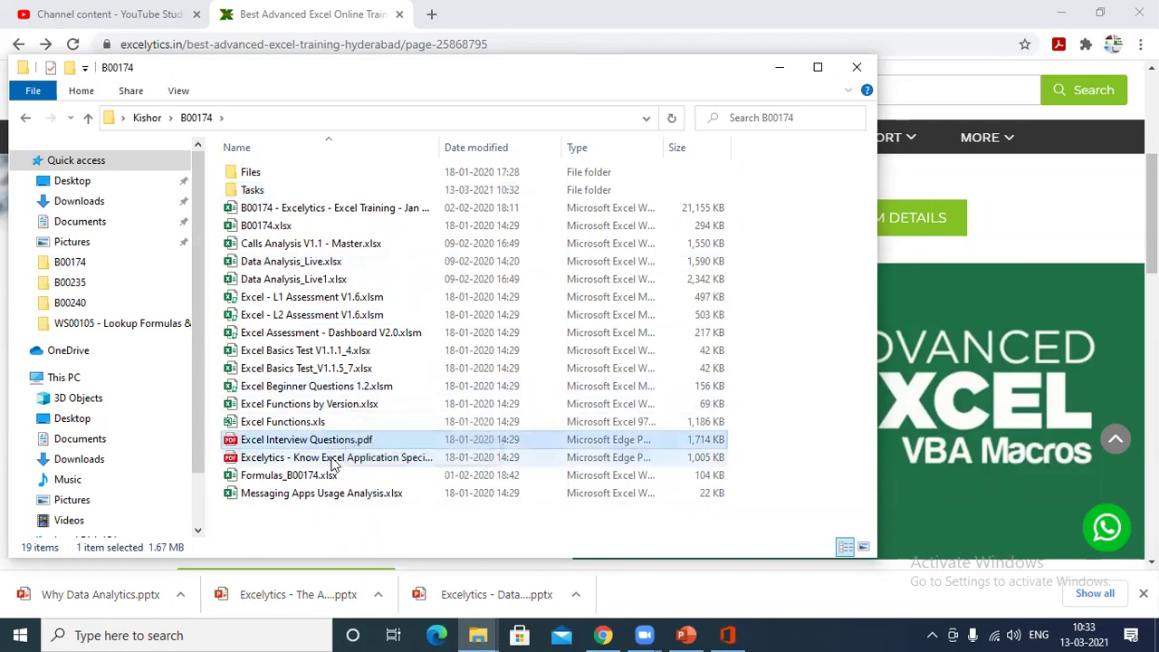
double_click(333, 459)
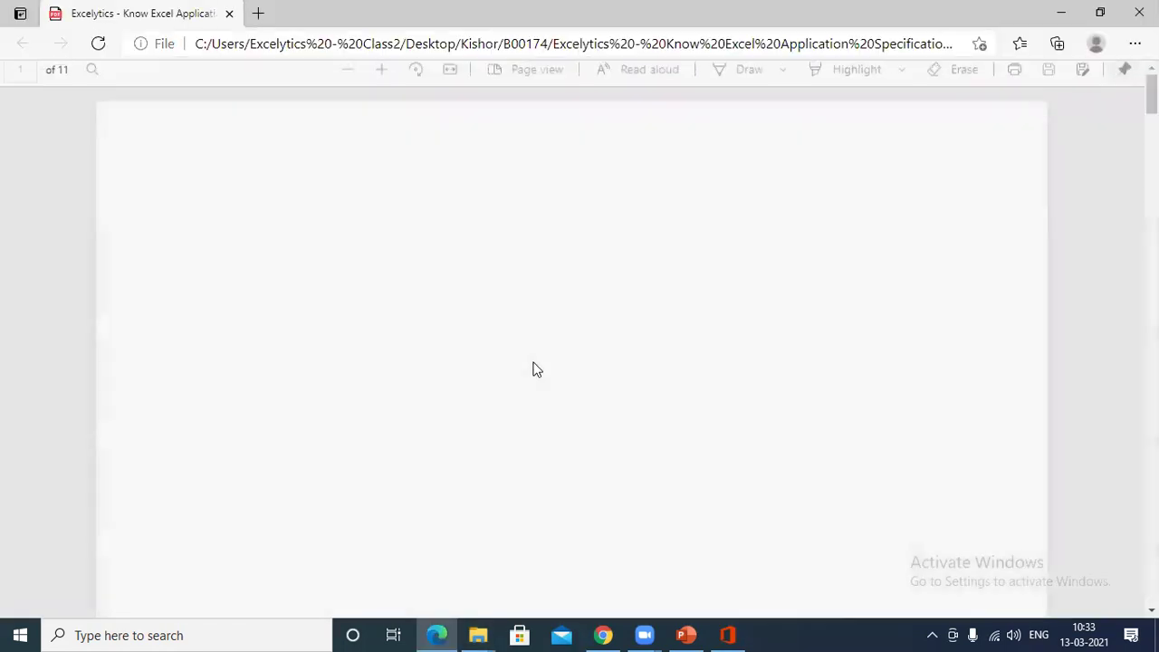
Step: Scroll through the 11-page Excel application specifications PDF in Edge, then close it
scroll(536, 362, "down", 3)
scroll(536, 361, "up", 3)
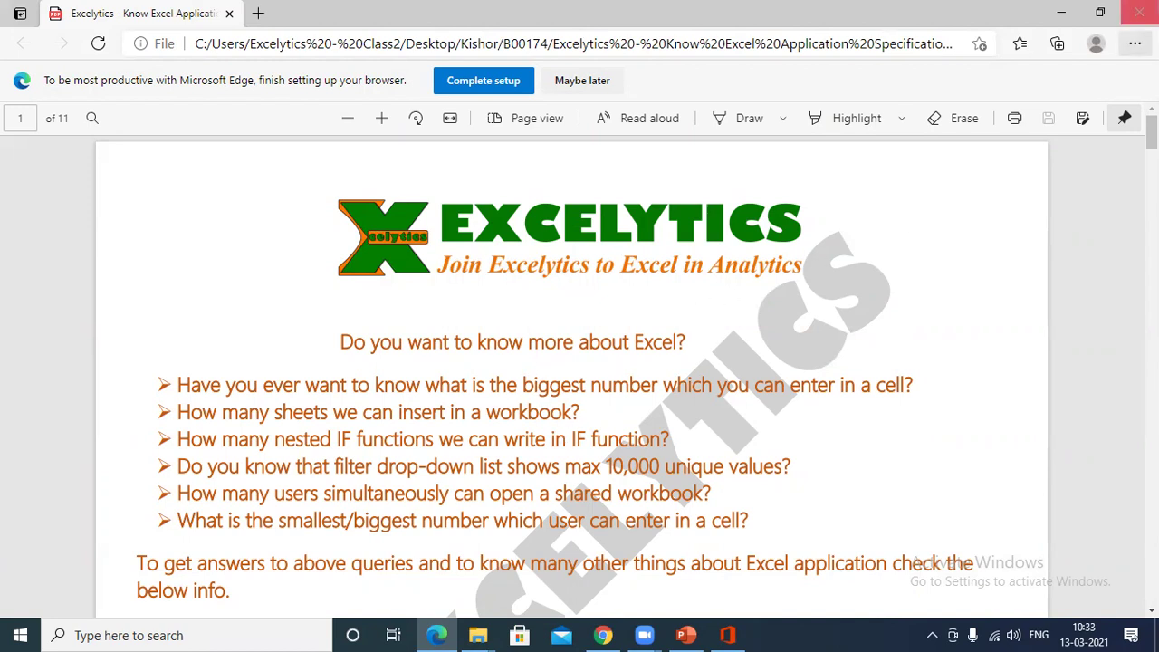
left_click(1139, 12)
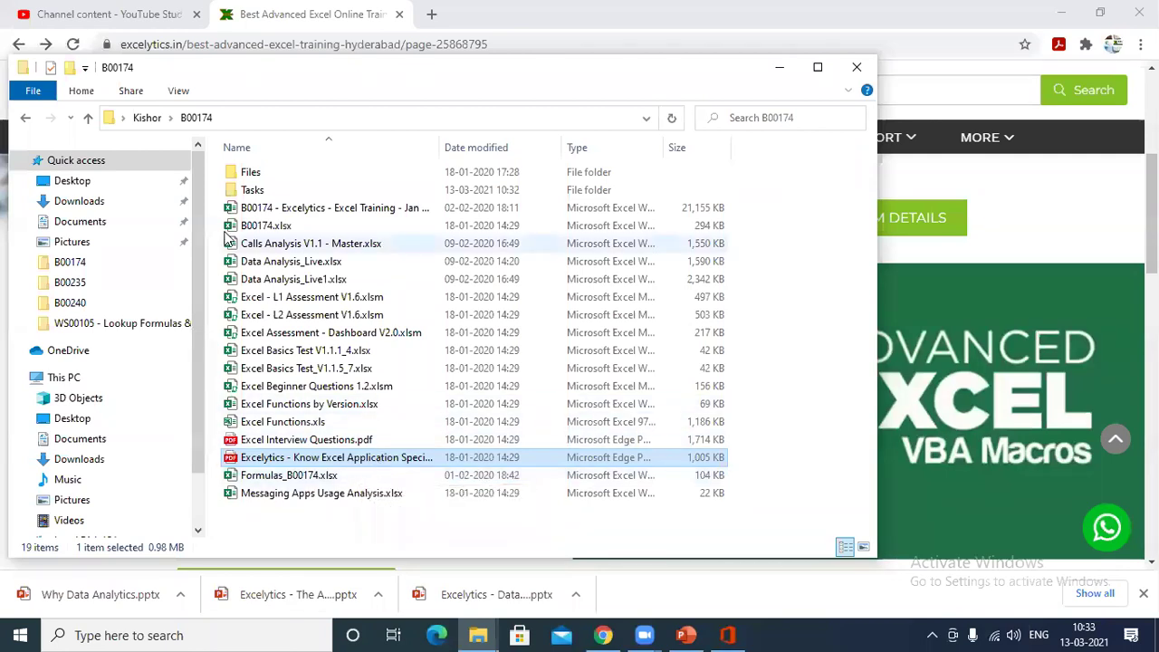
Step: Minimize Chrome and File Explorer, then open Excelytics - The Analytics Hub_v3.1.pptx from the desktop
left_click(338, 533)
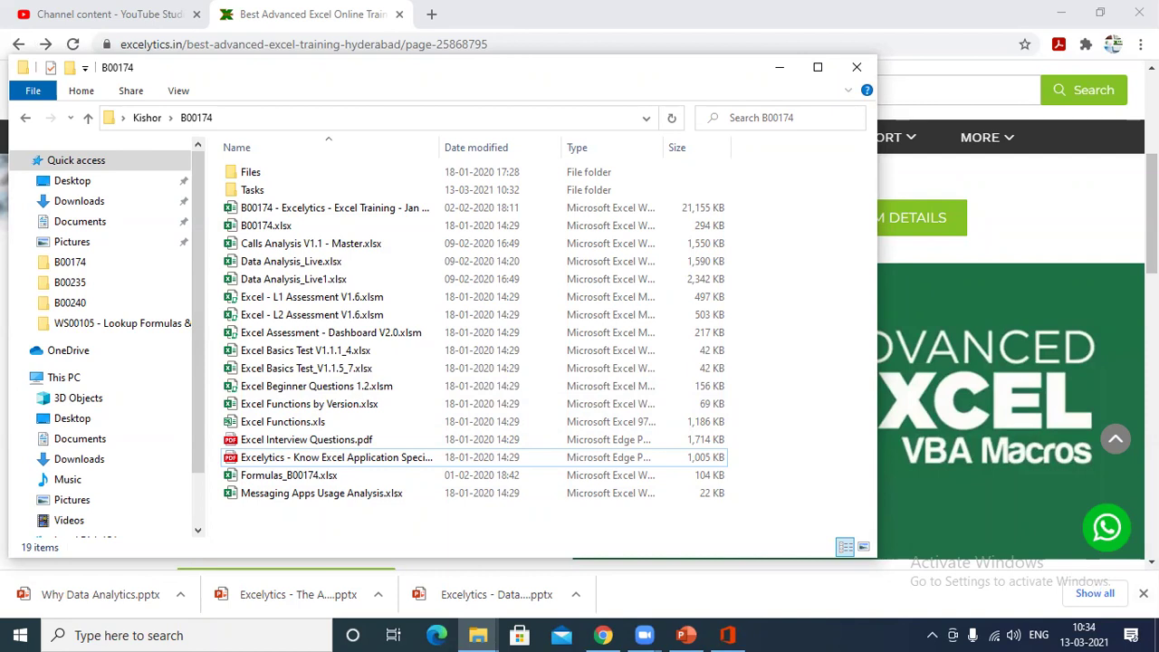
left_click(603, 635)
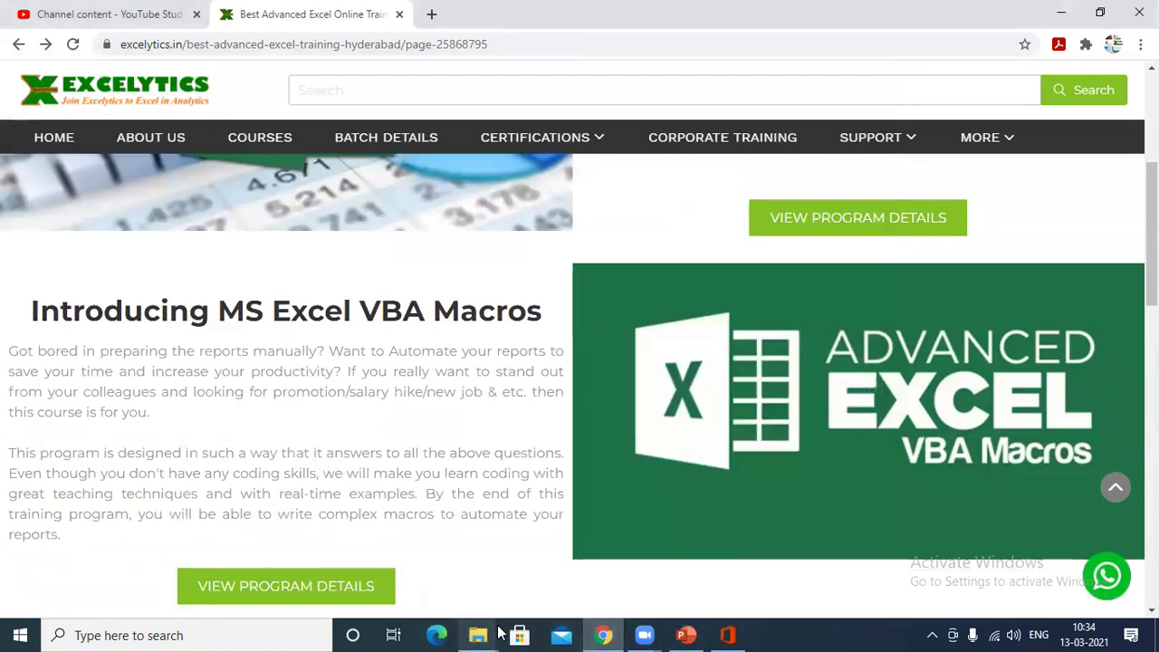
left_click(1059, 13)
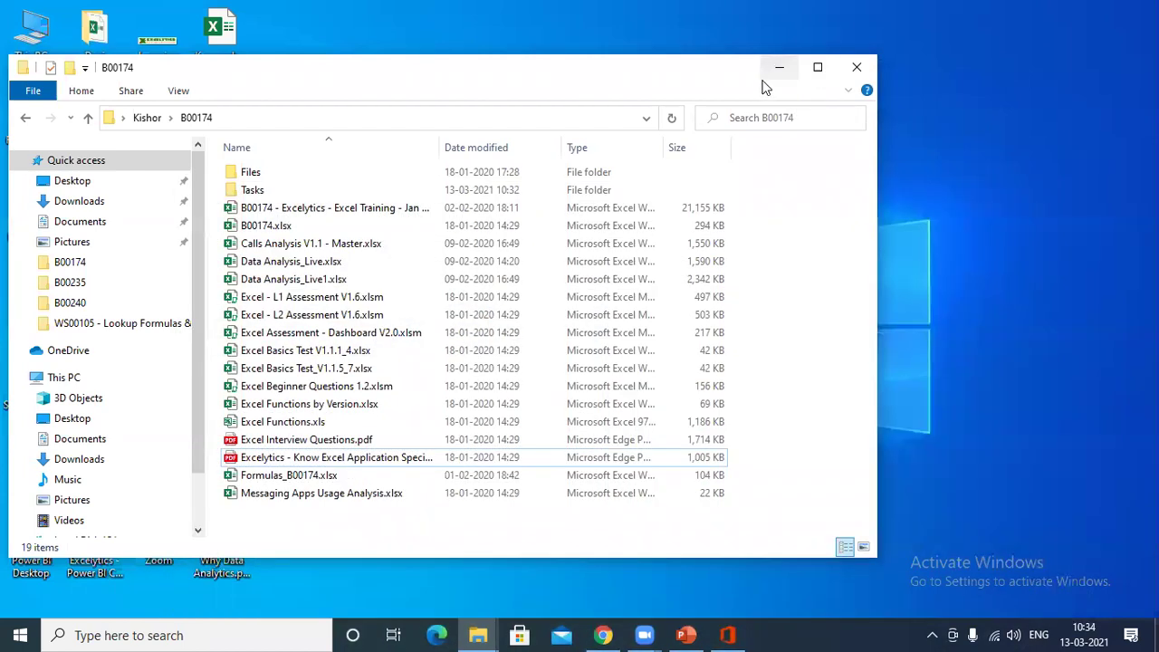
left_click(774, 64)
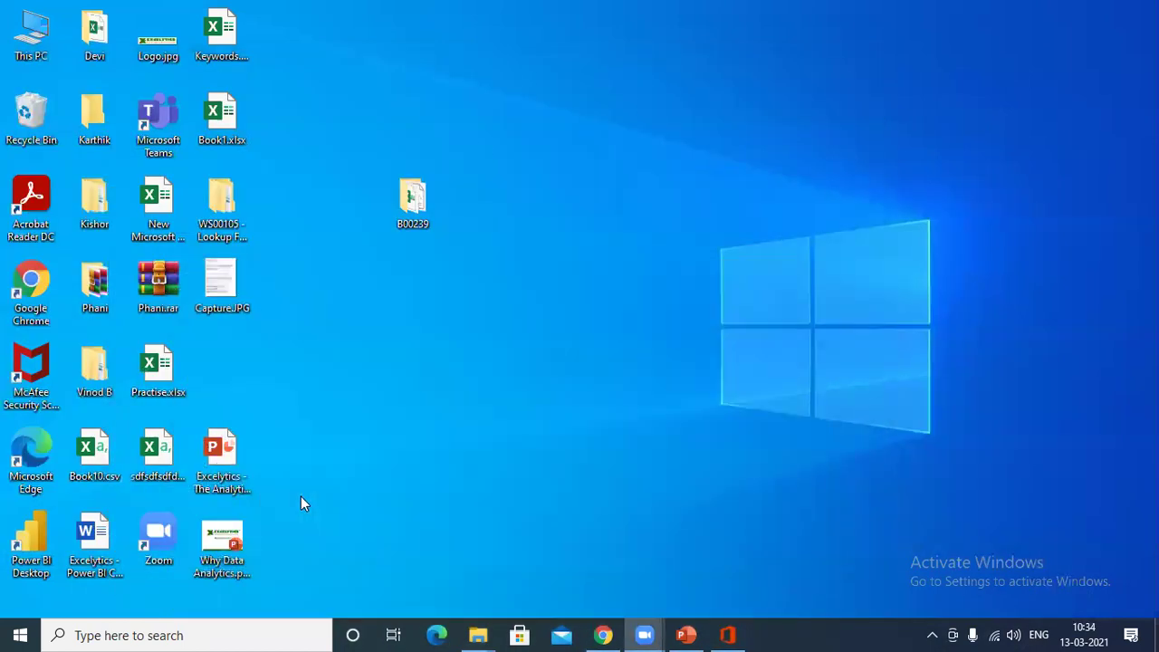
left_click(211, 452)
double_click(211, 453)
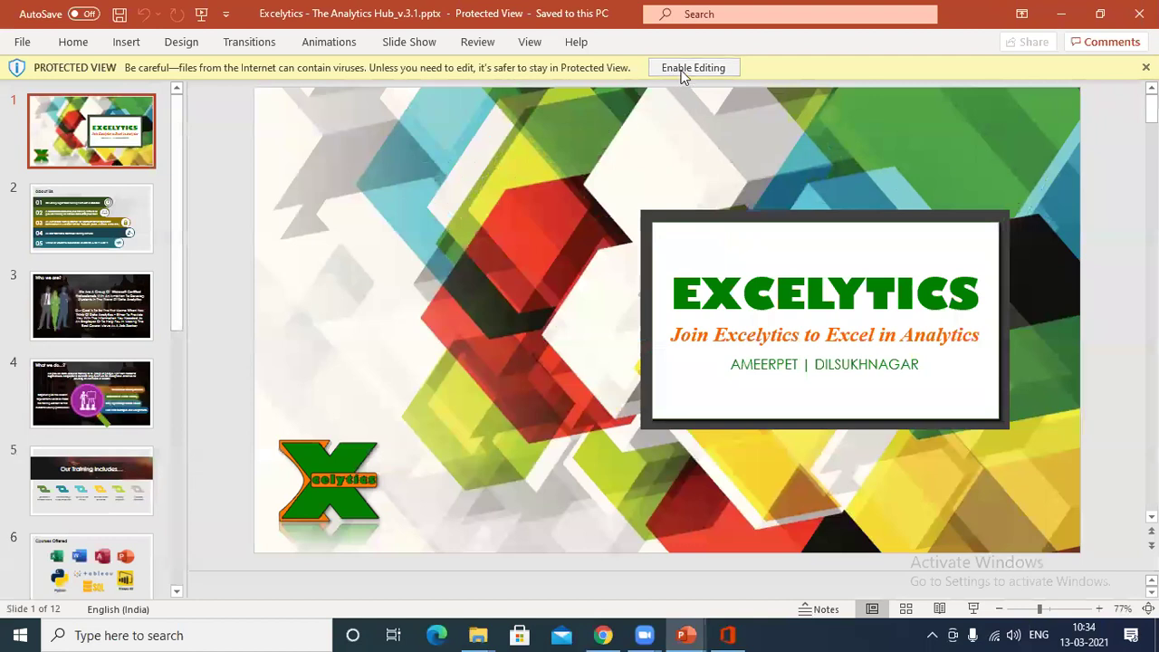
Step: Enable editing of the Excelytics presentation and display slide 2, About Us
left_click(683, 69)
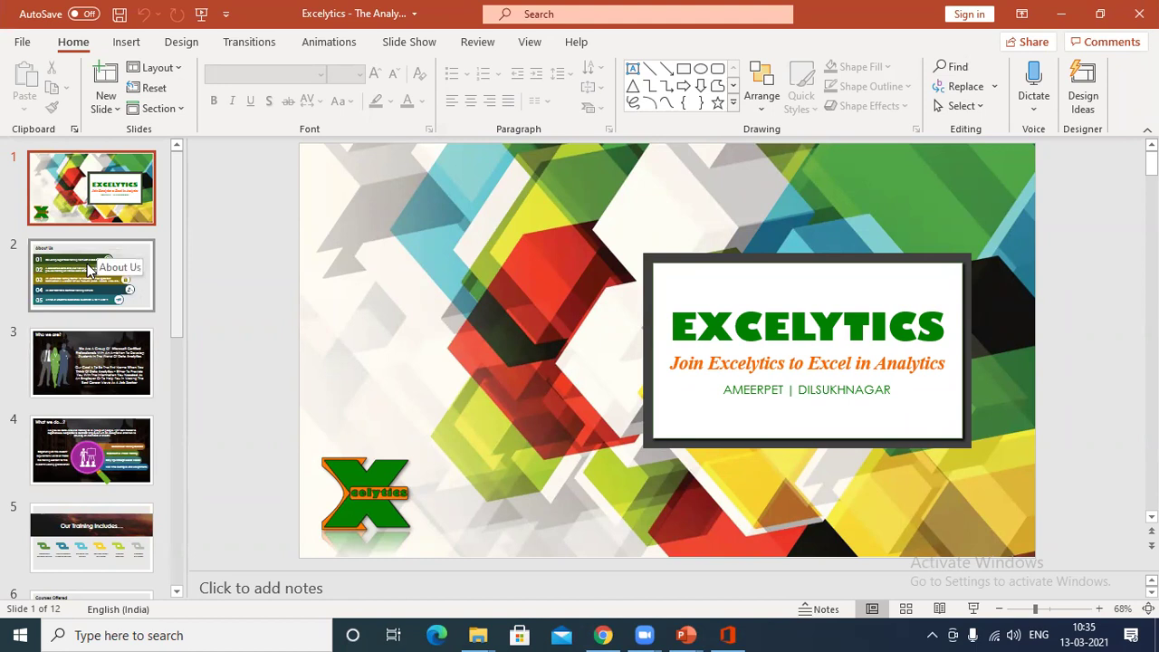
left_click(89, 265)
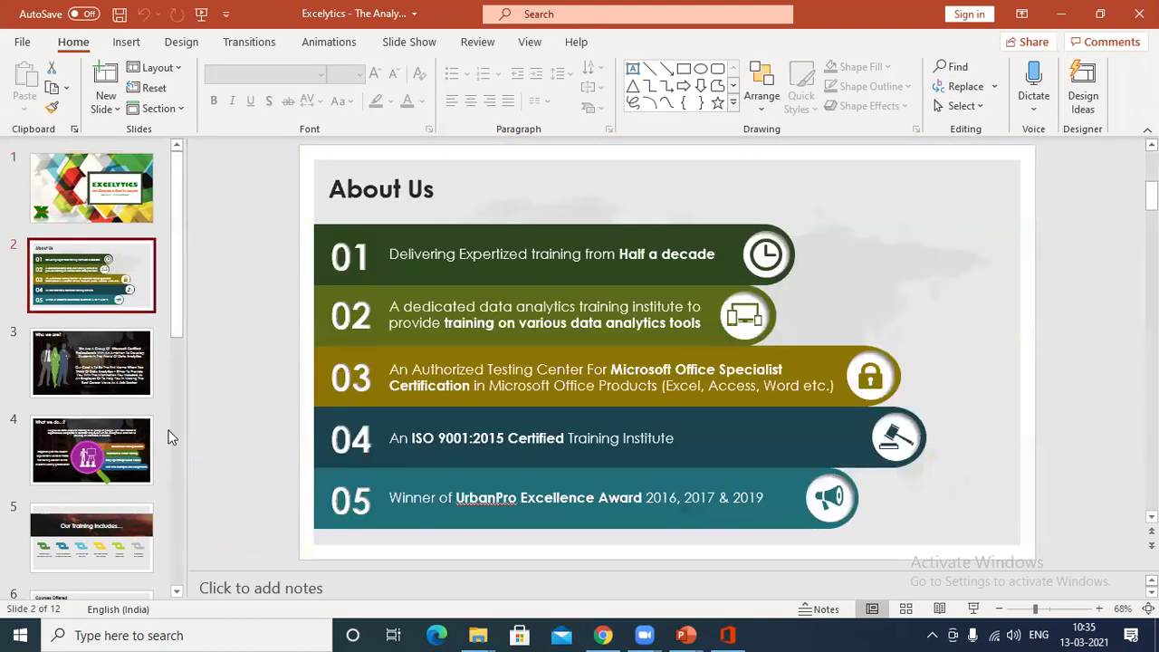
scroll(132, 444, "down", 2)
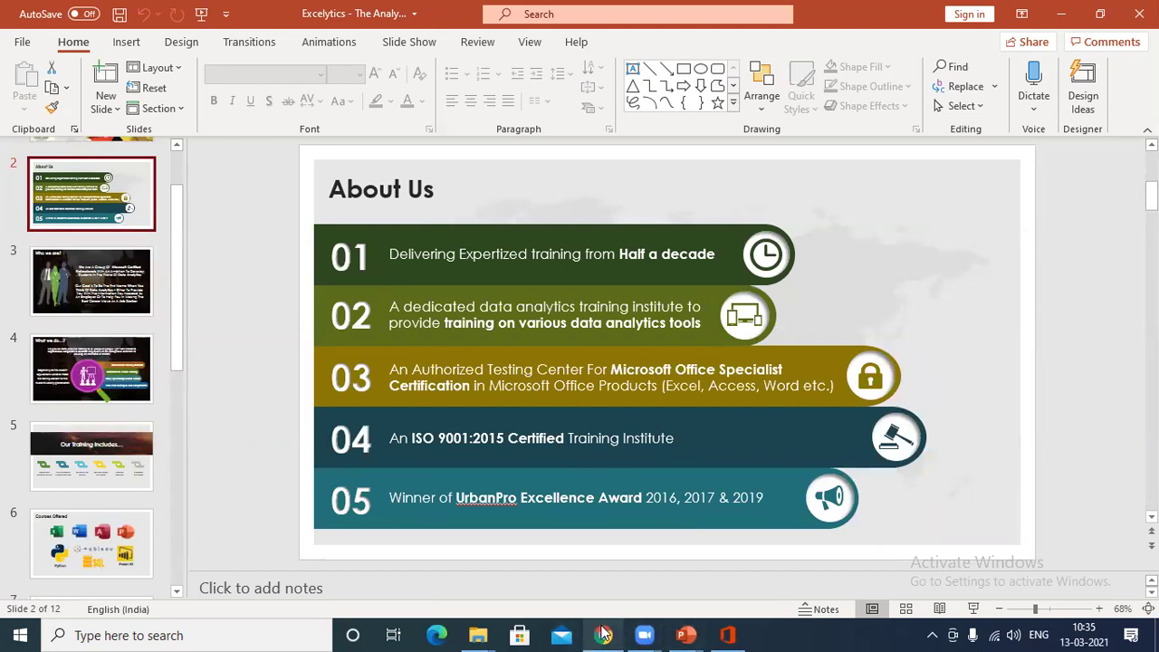
mouse_move(604, 634)
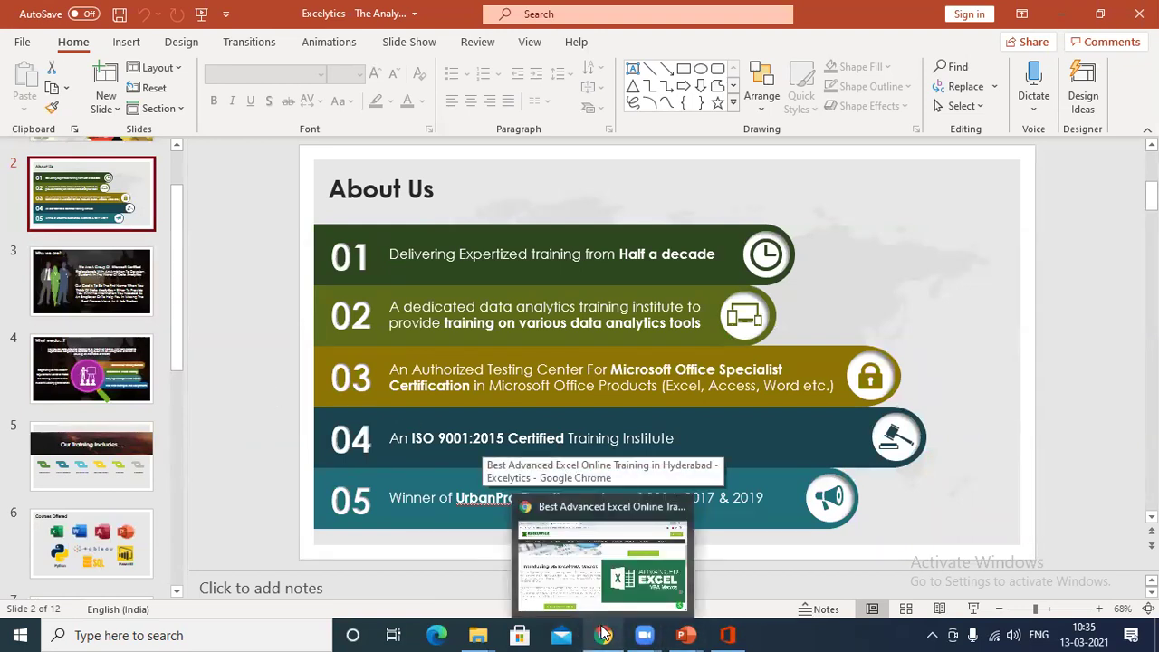
left_click(604, 634)
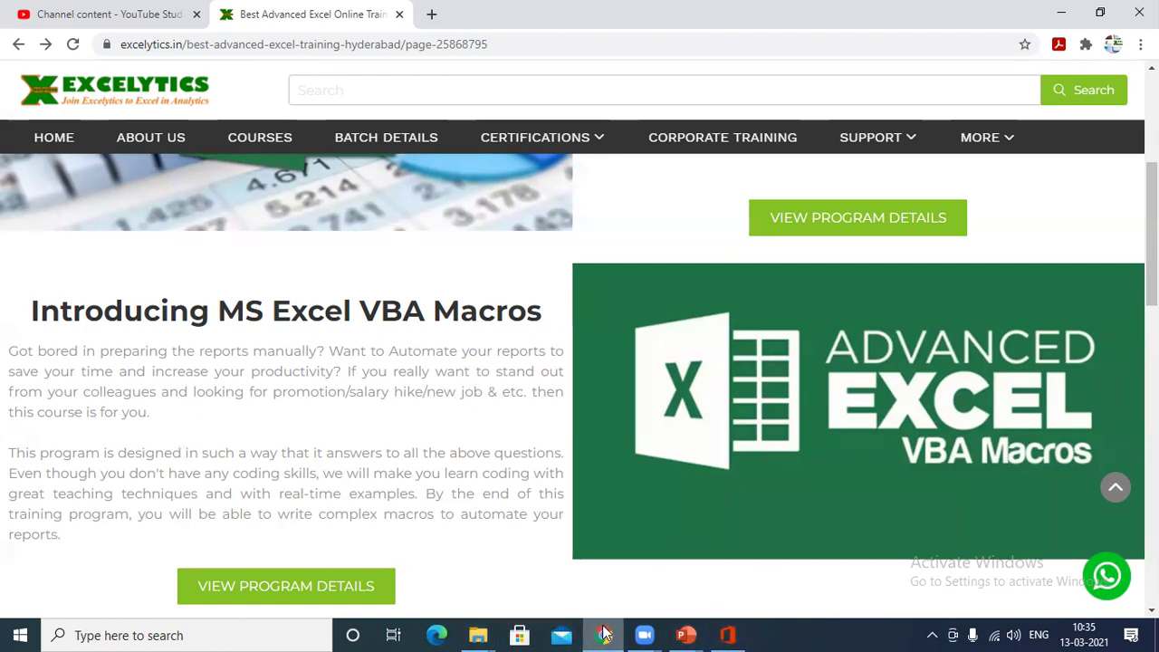
mouse_move(605, 635)
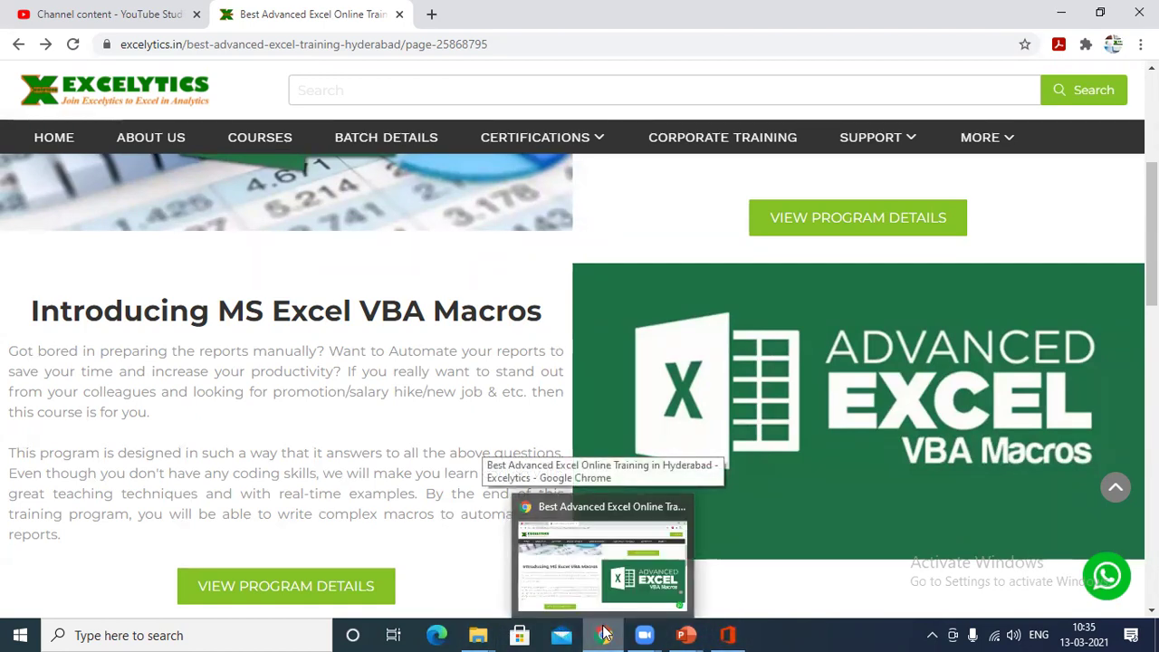
mouse_move(686, 635)
left_click(738, 566)
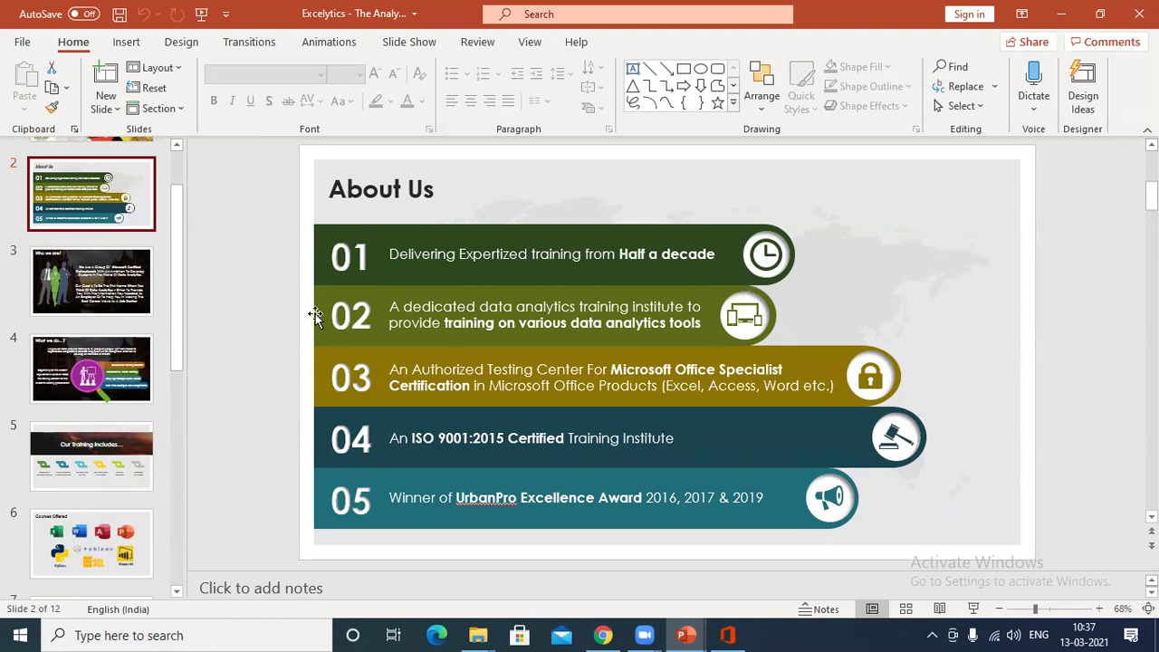
Step: Step through slides Who we are?, What we do...?, Courses Offered and Why Get Certified...?
left_click(132, 312)
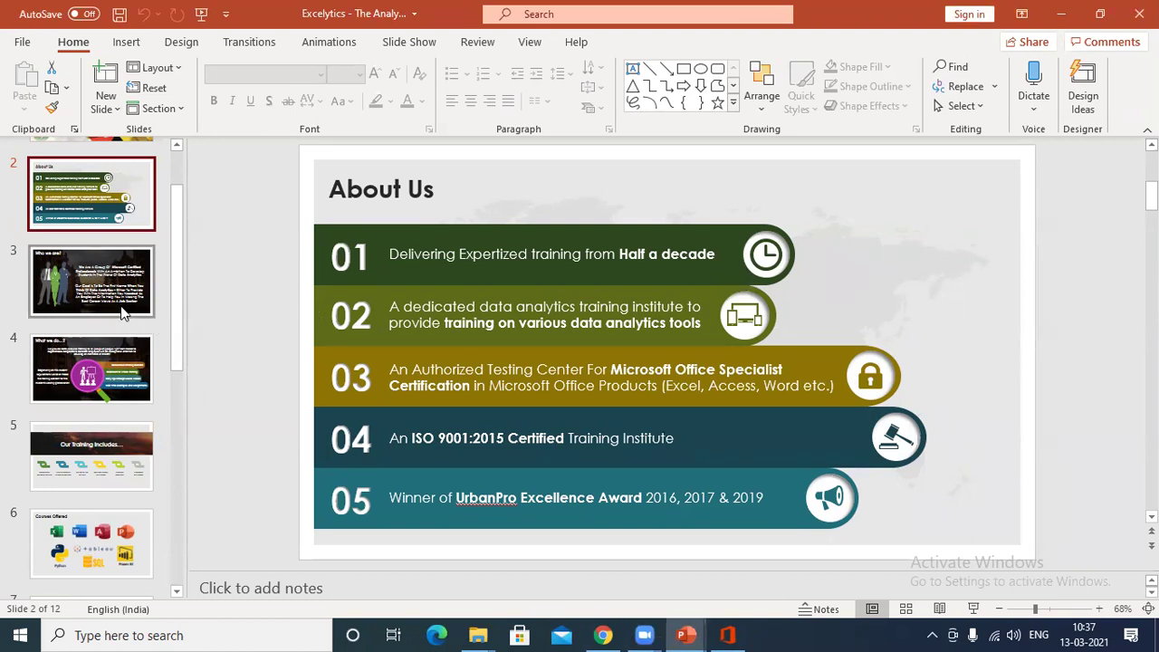
left_click(112, 399)
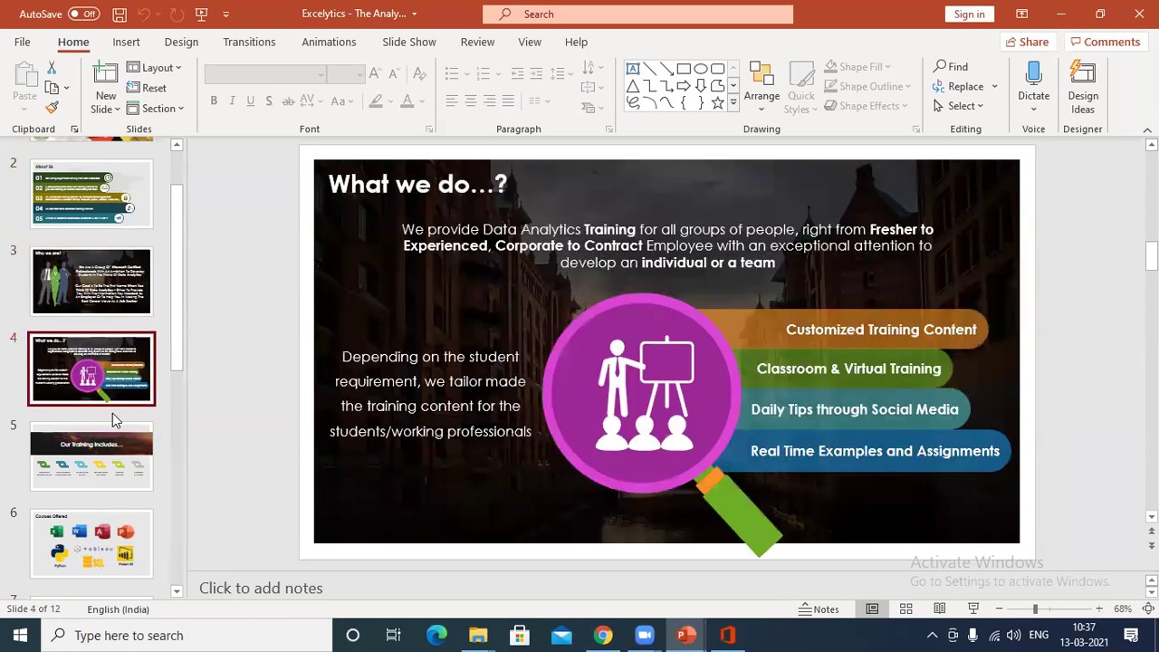
scroll(113, 413, "down", 1)
scroll(112, 413, "down", 1)
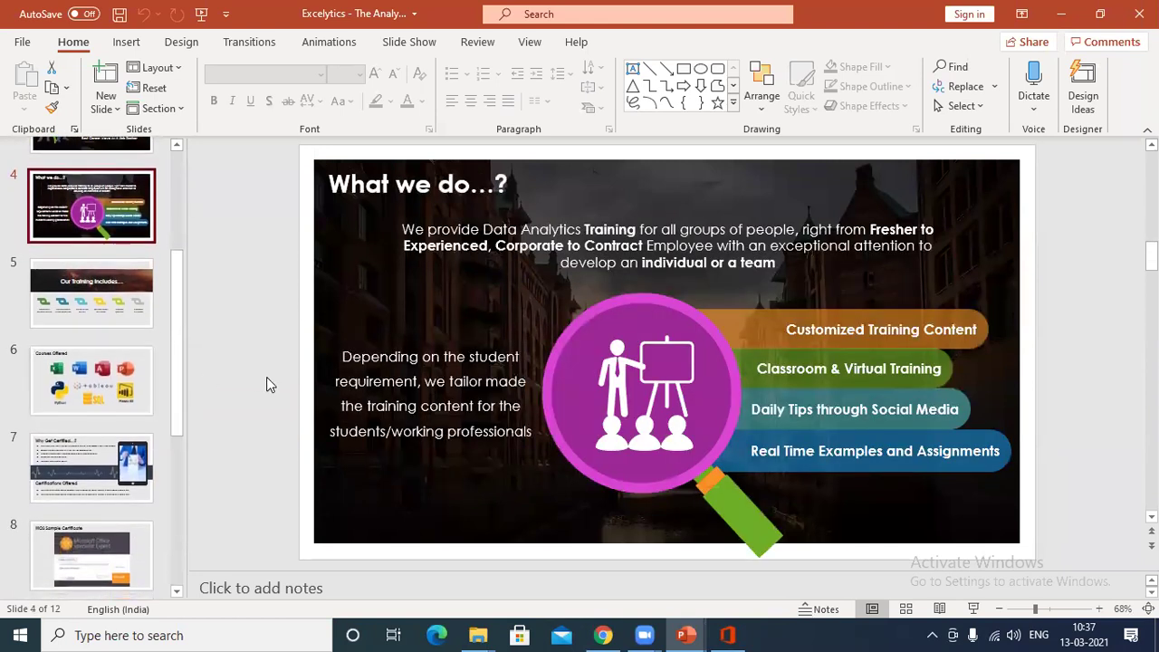
scroll(269, 368, "down", 1)
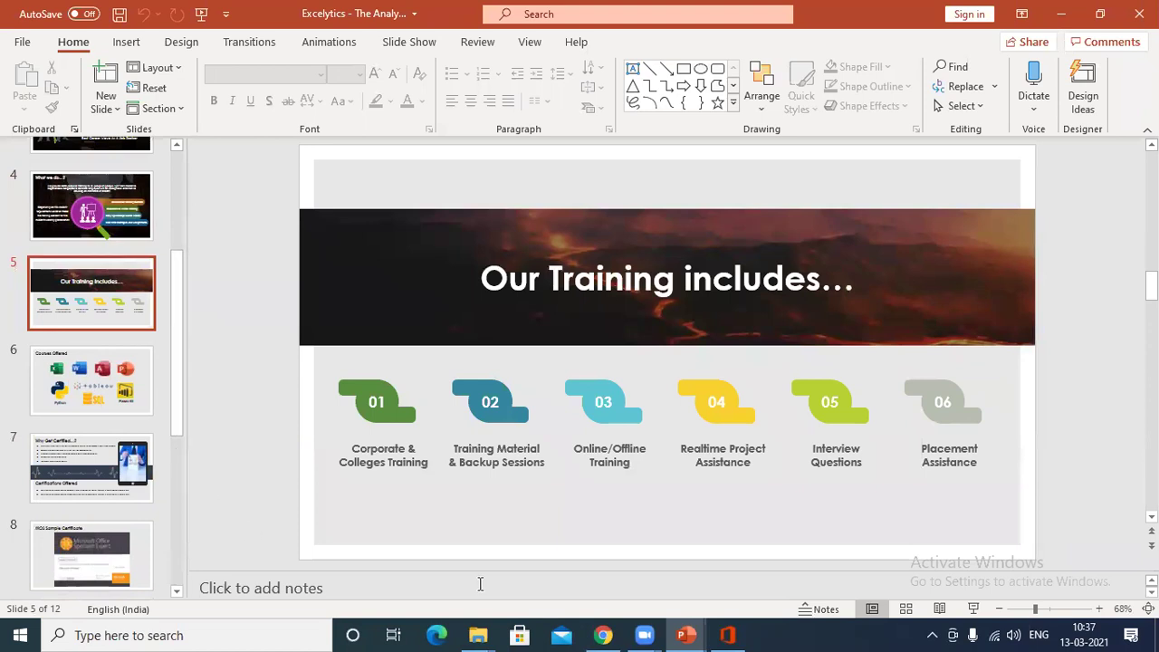
left_click(84, 389)
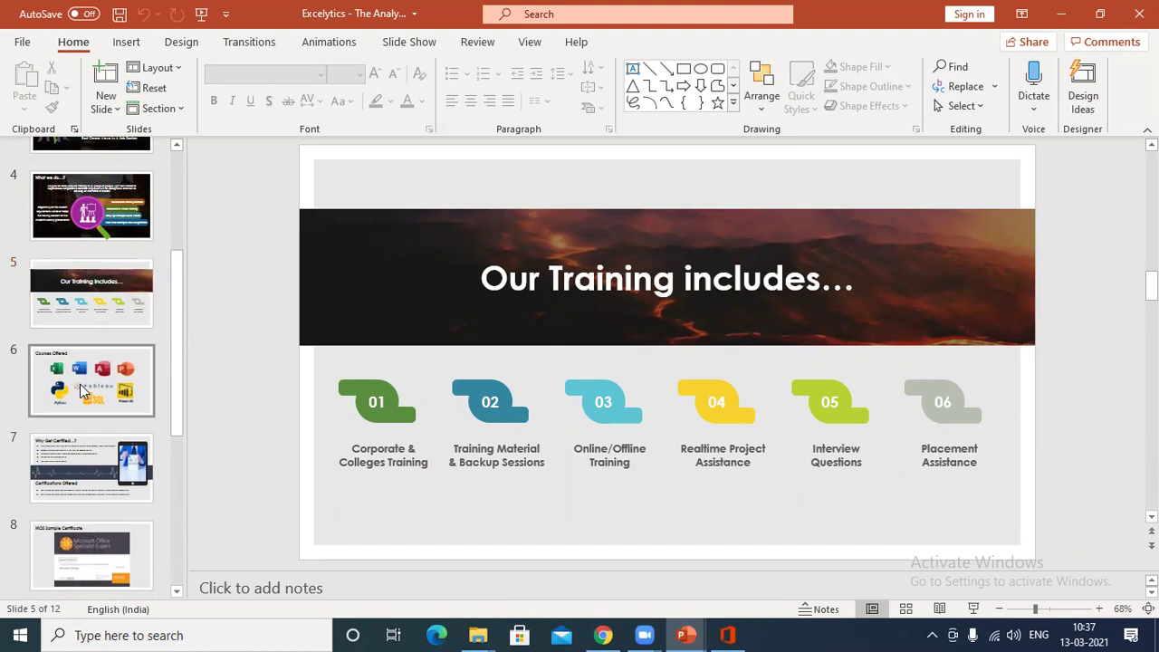
scroll(78, 474, "down", 1)
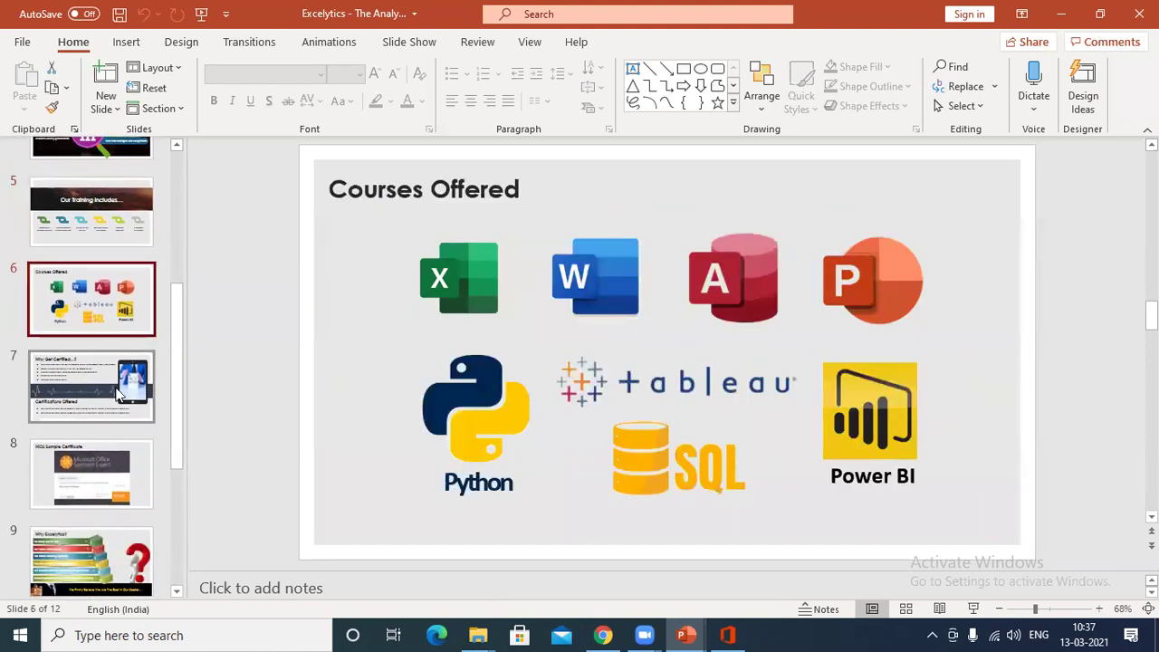
left_click(119, 391)
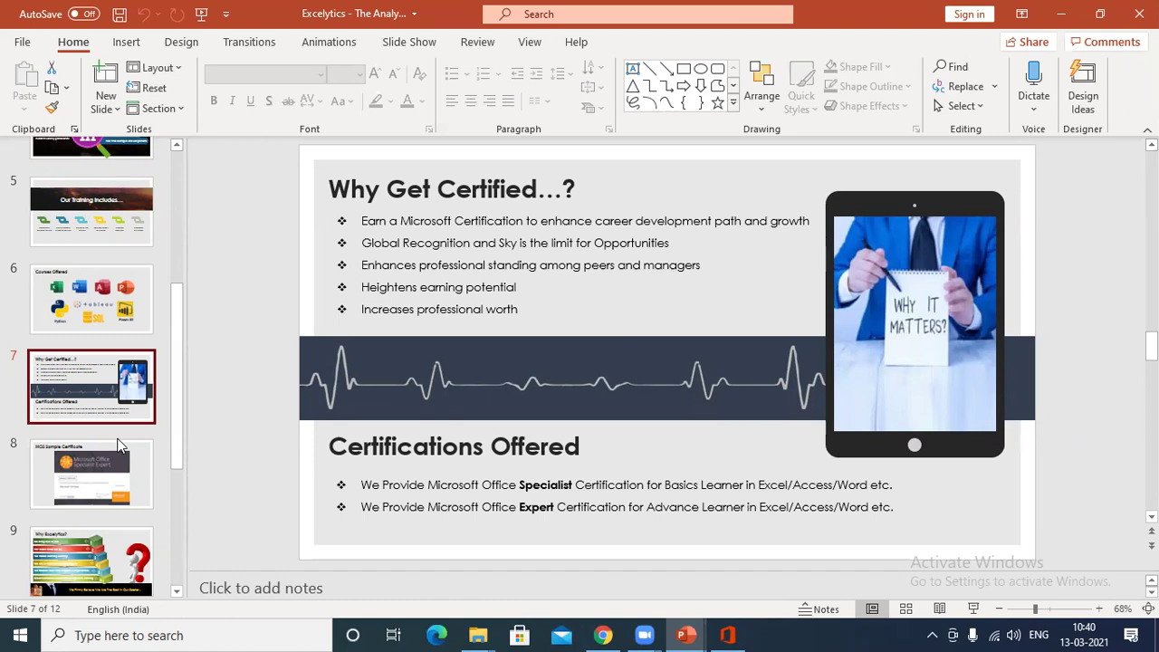
Step: Display slide 8, the MOS Sample Certificate for Office Excel 2016 Expert
left_click(72, 481)
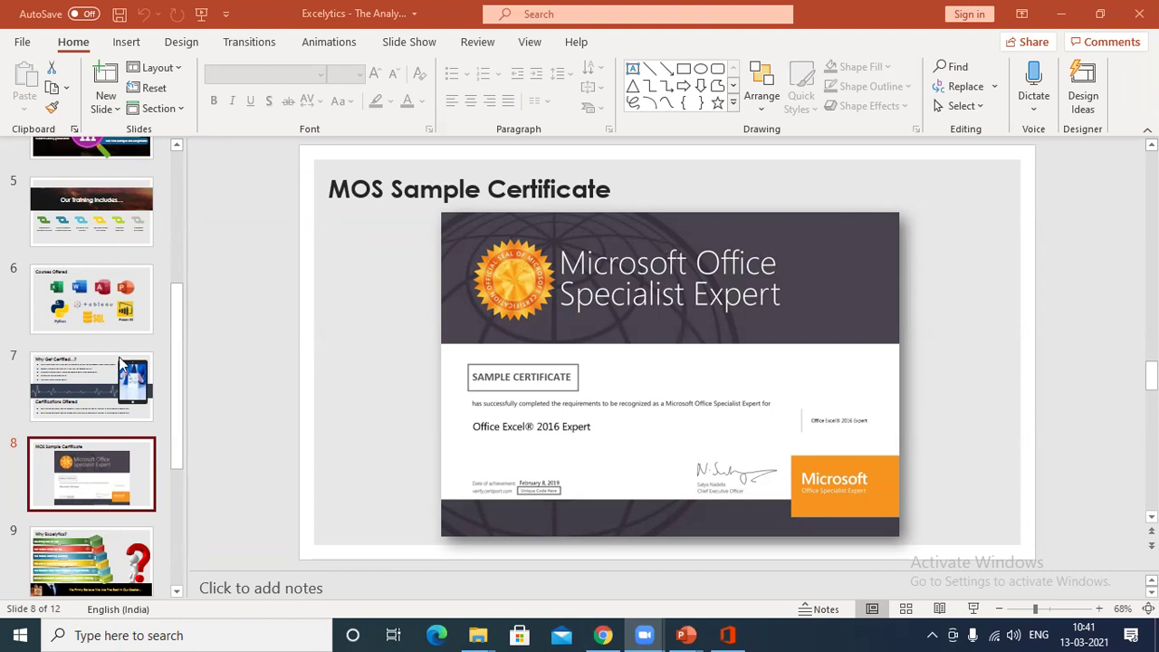
Step: Show slide 9, Why Excelytics?, then slide 11, Contact Us with both branch addresses
scroll(107, 380, "down", 3)
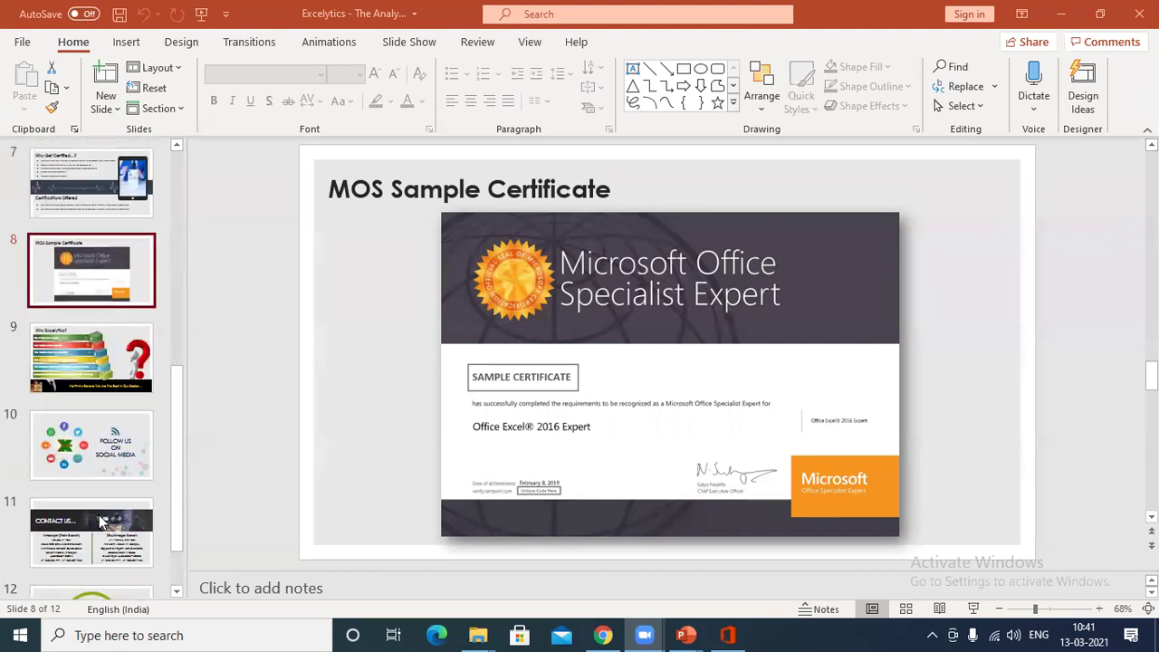
left_click(108, 355)
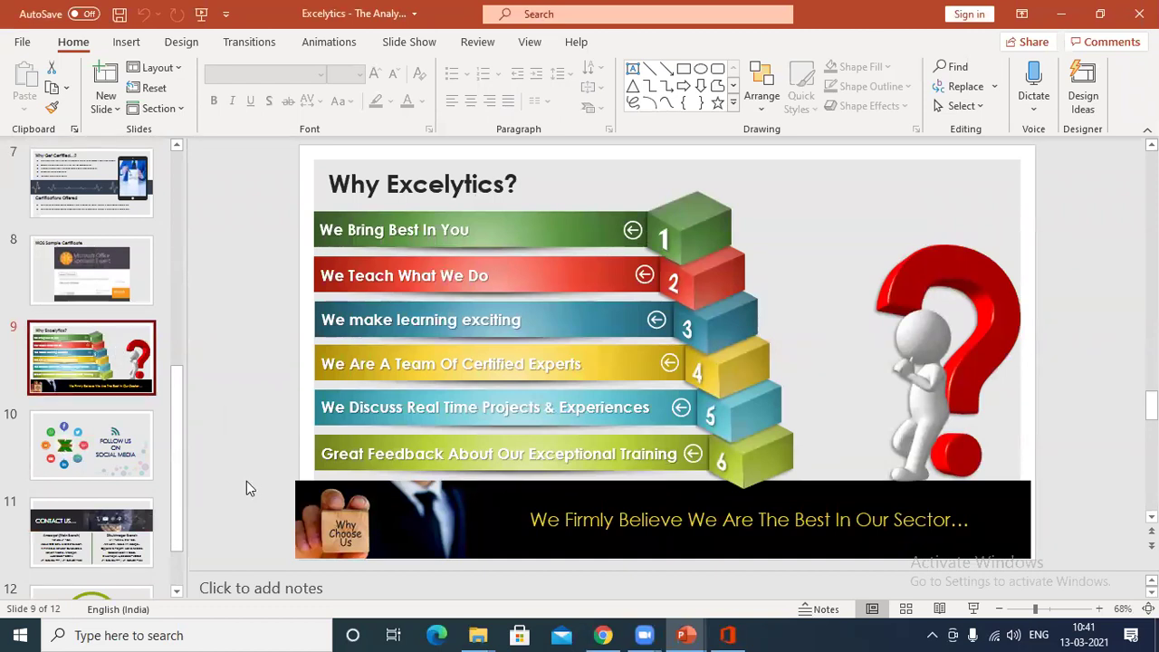
scroll(102, 446, "down", 2)
left_click(104, 457)
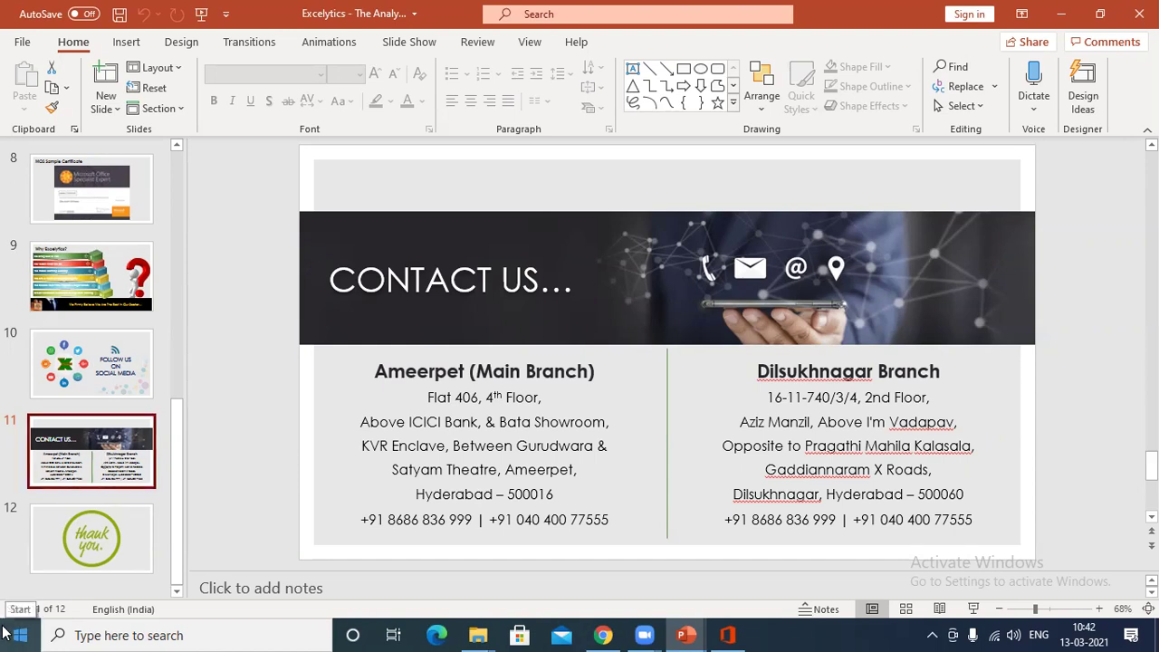
Step: Close the Excelytics presentation, returning to Chrome's VBA Macros page
left_click_drag(179, 452, 179, 386)
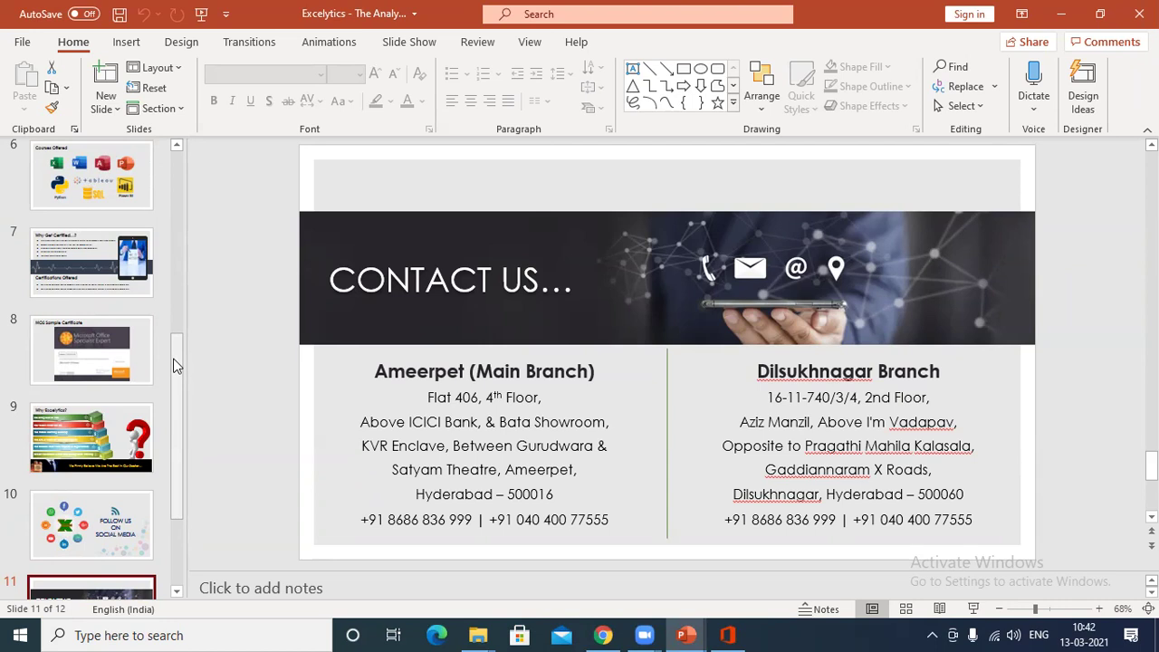
left_click(1132, 16)
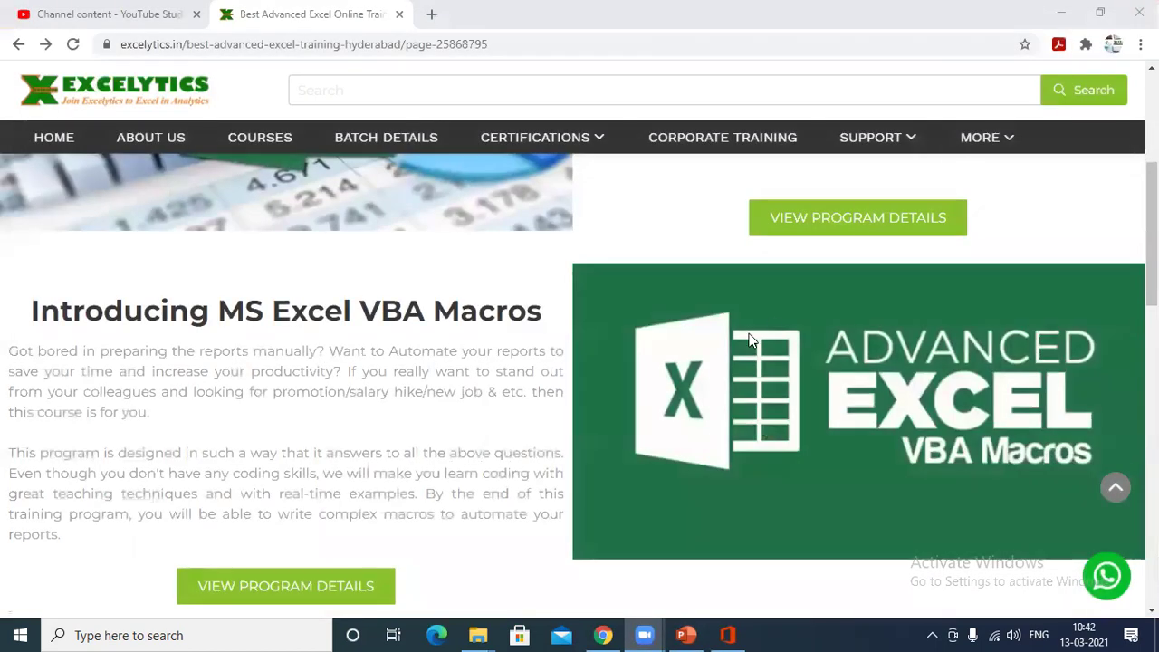
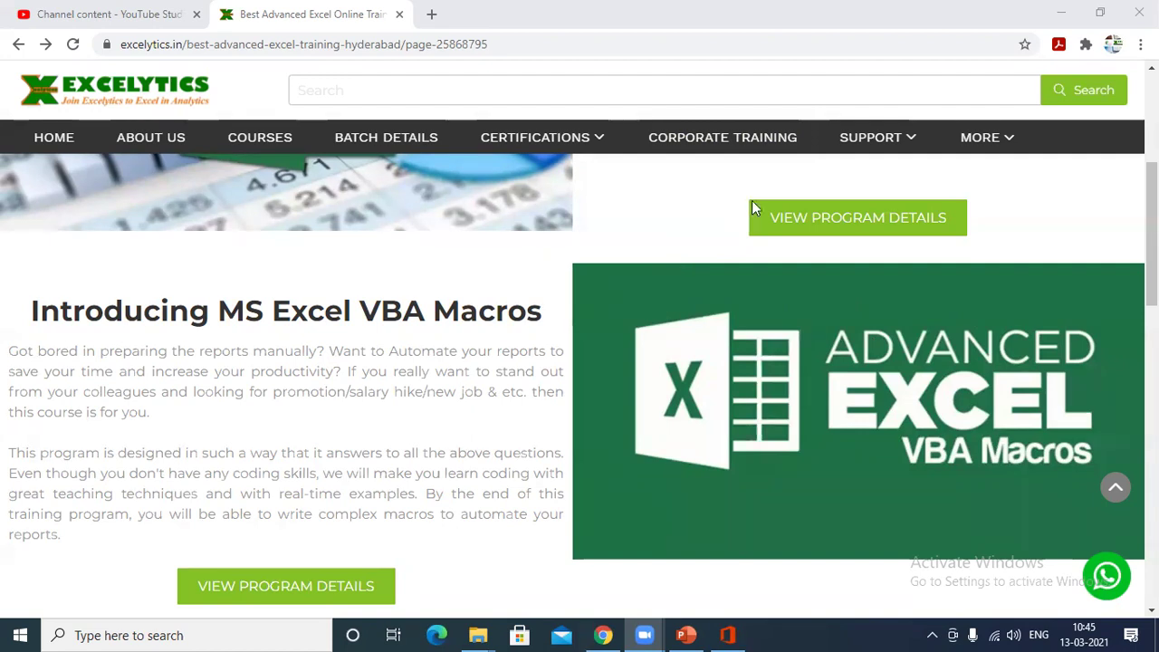
Step: Launch Excel from Windows search, start a blank workbook, and bring the B00174 folder window forward
scroll(751, 200, "up", 2)
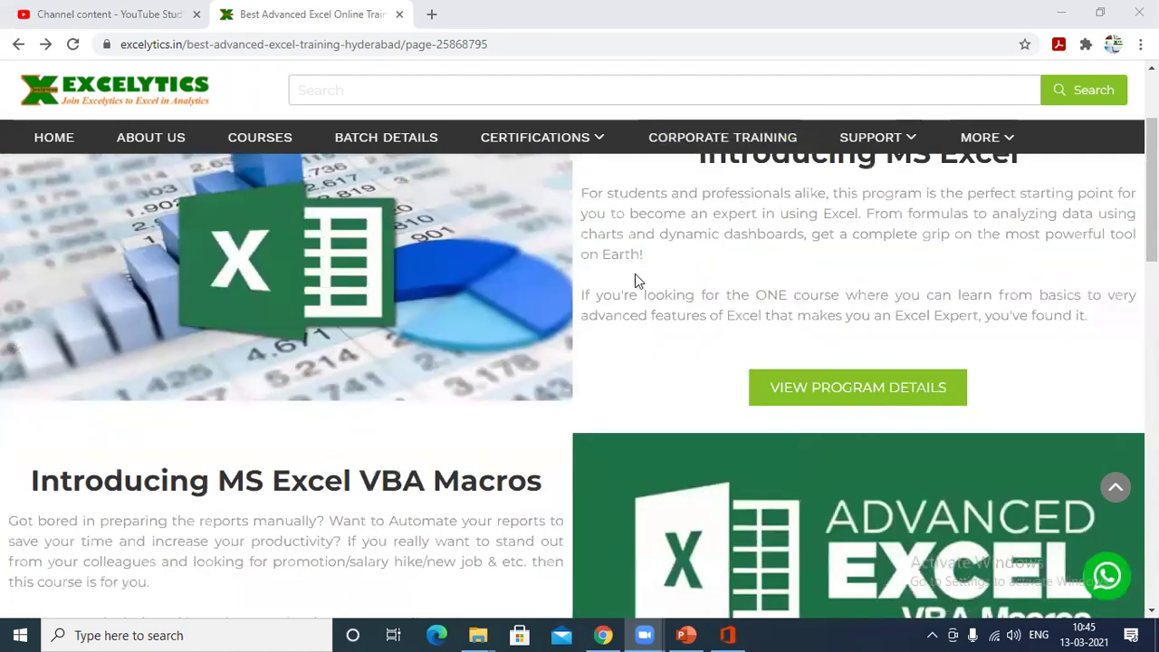
scroll(631, 307, "up", 2)
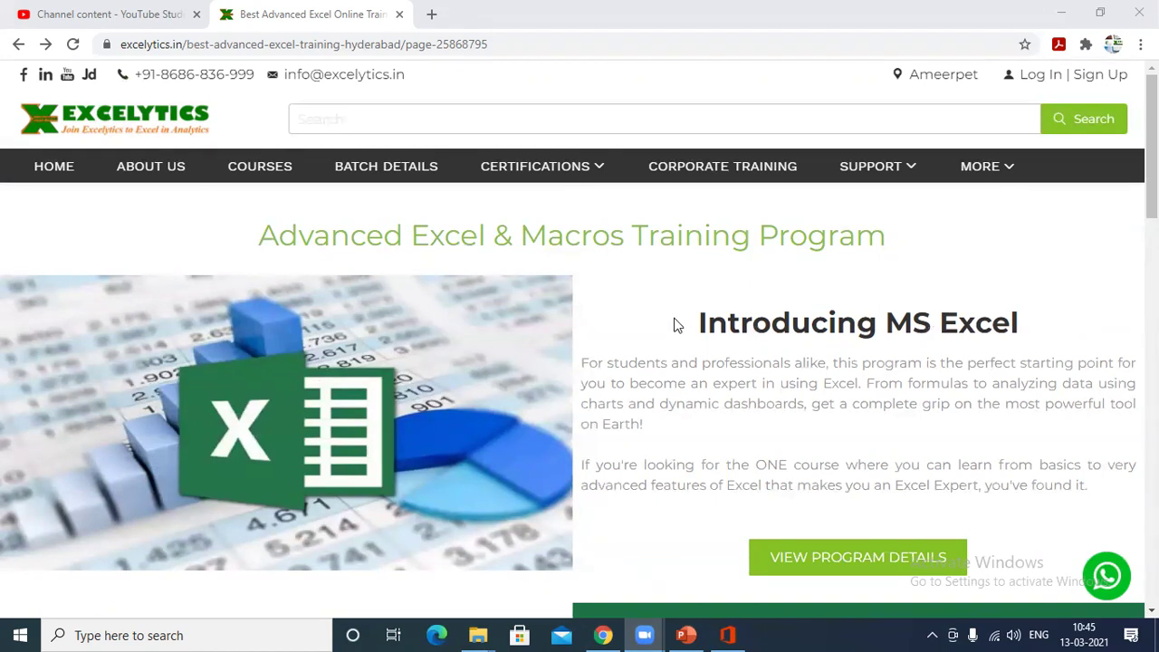
mouse_move(700, 633)
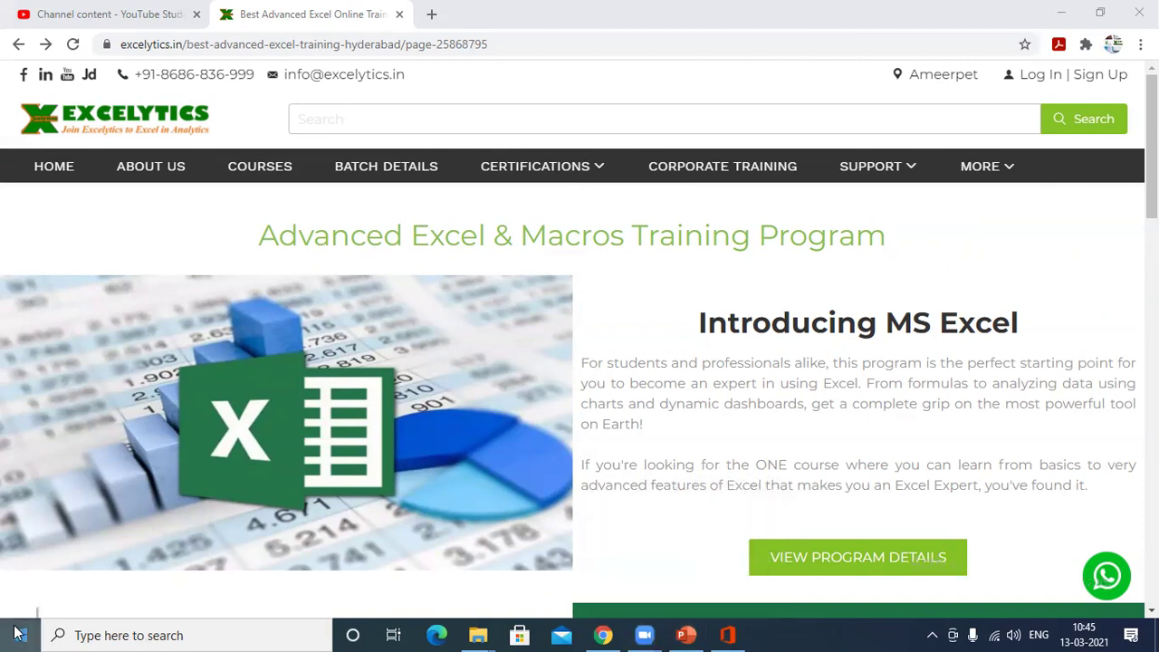
left_click(16, 634)
type("excel")
key("Return")
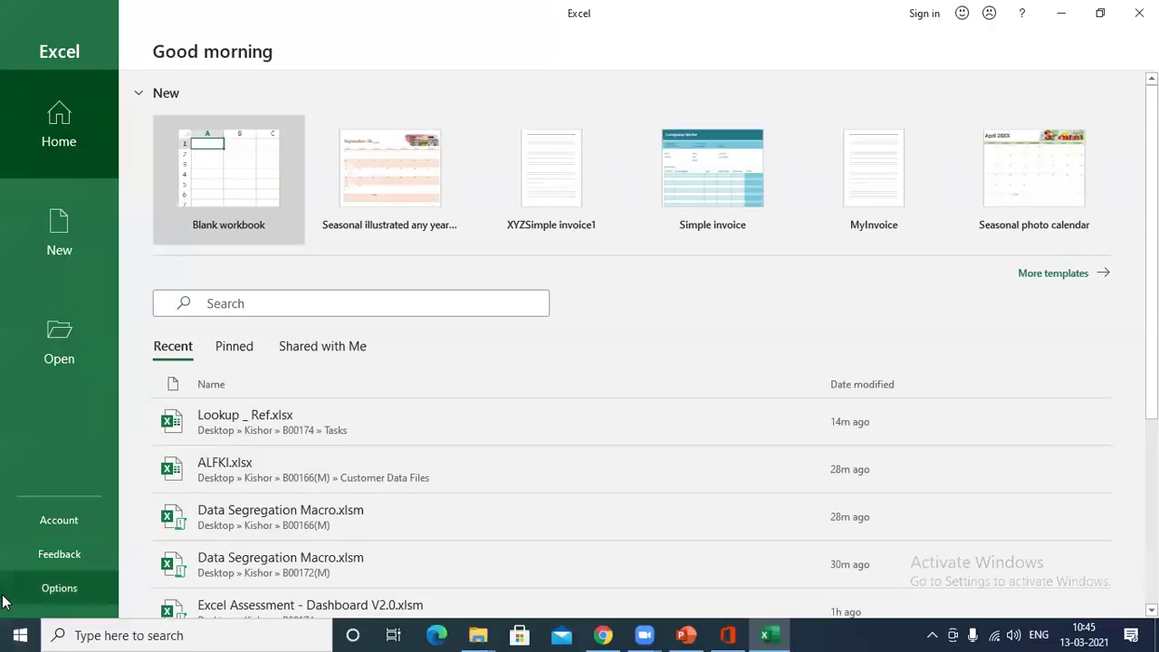
left_click(222, 165)
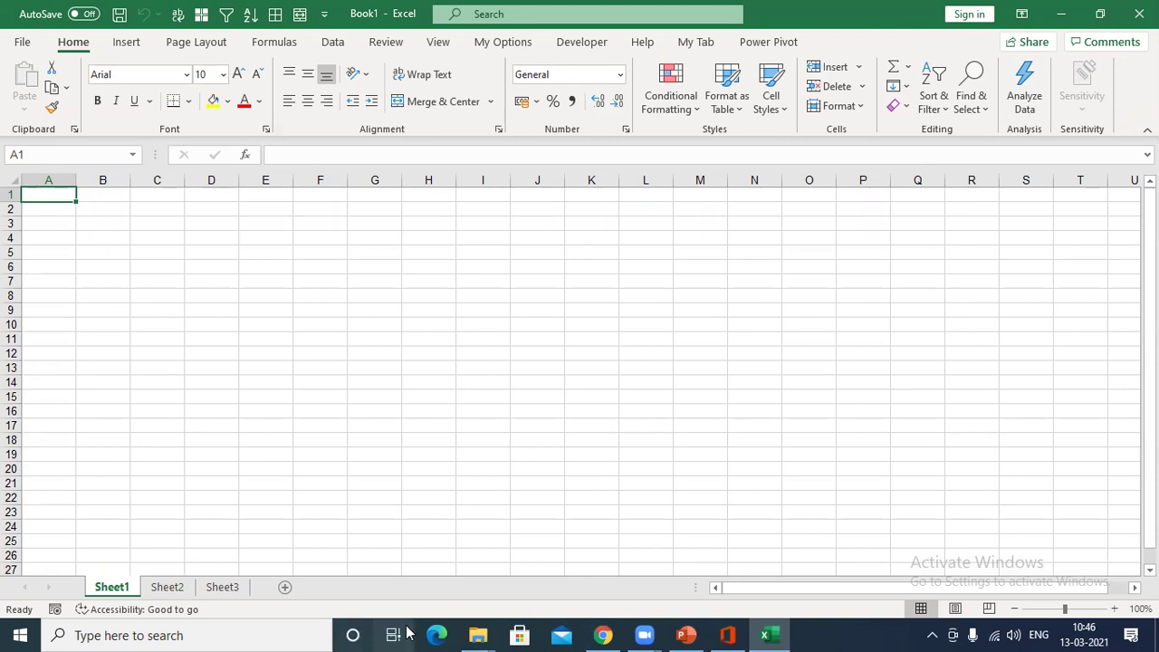
left_click(478, 635)
Step: Bring the B00174 folder forward, then switch to the Excelytics Excel Training workbook
left_click(411, 541)
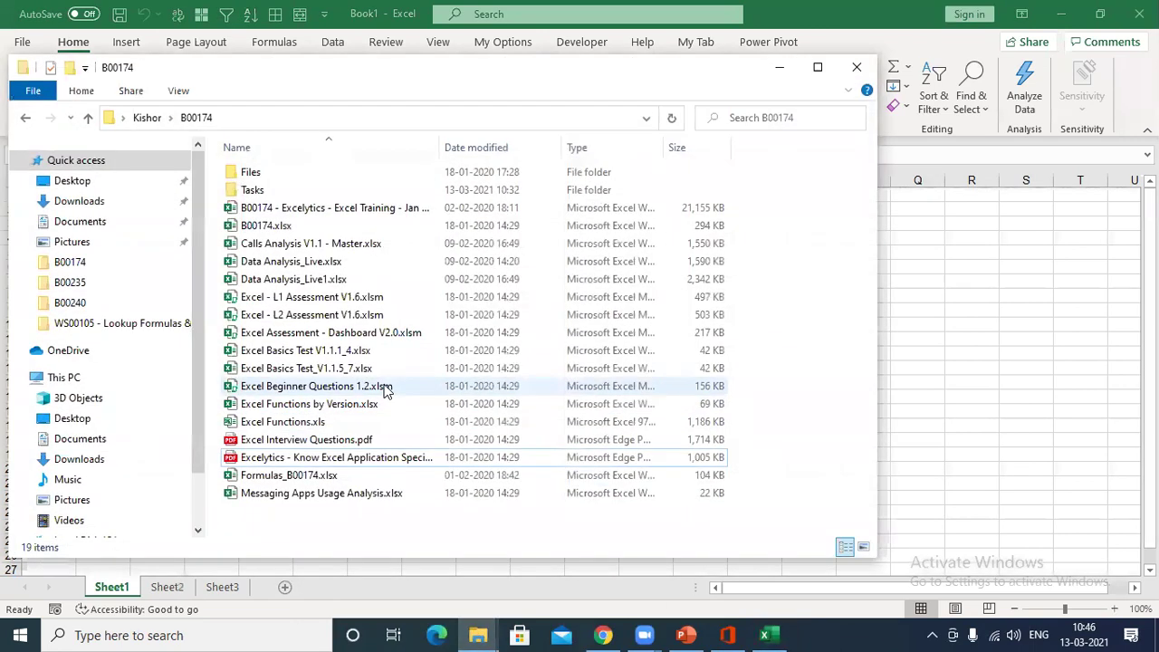
key("alt+Tab")
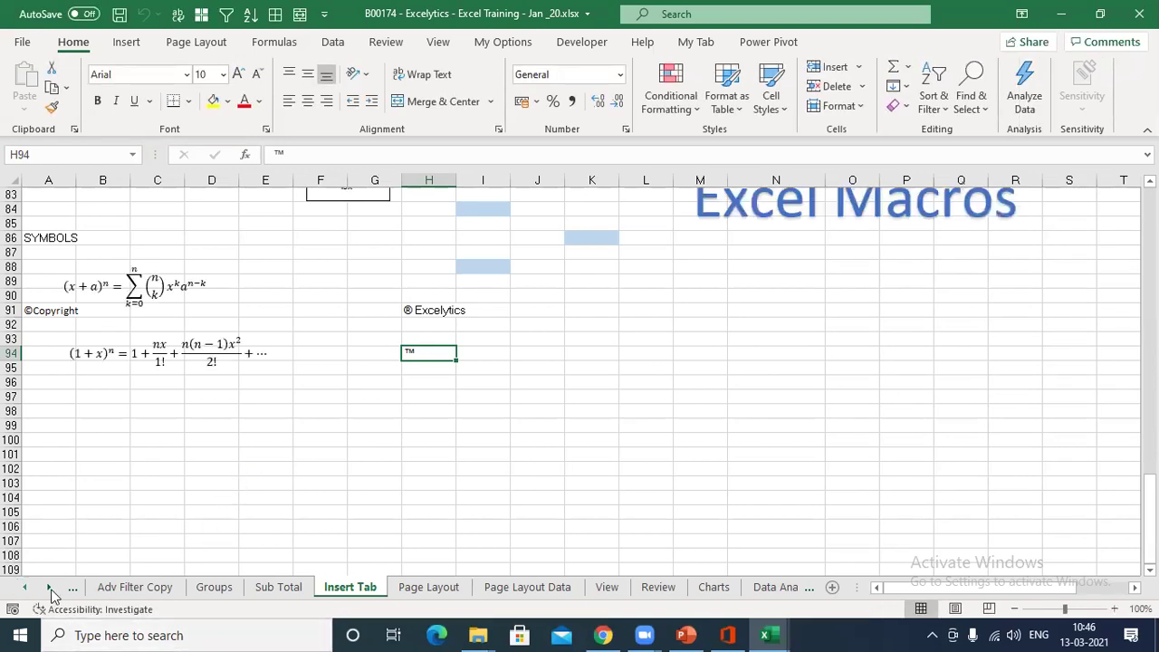
Step: Scroll the sheet tabs back to the start and browse the About Excel sheet
left_click(25, 588)
left_click(30, 590)
left_click(31, 589)
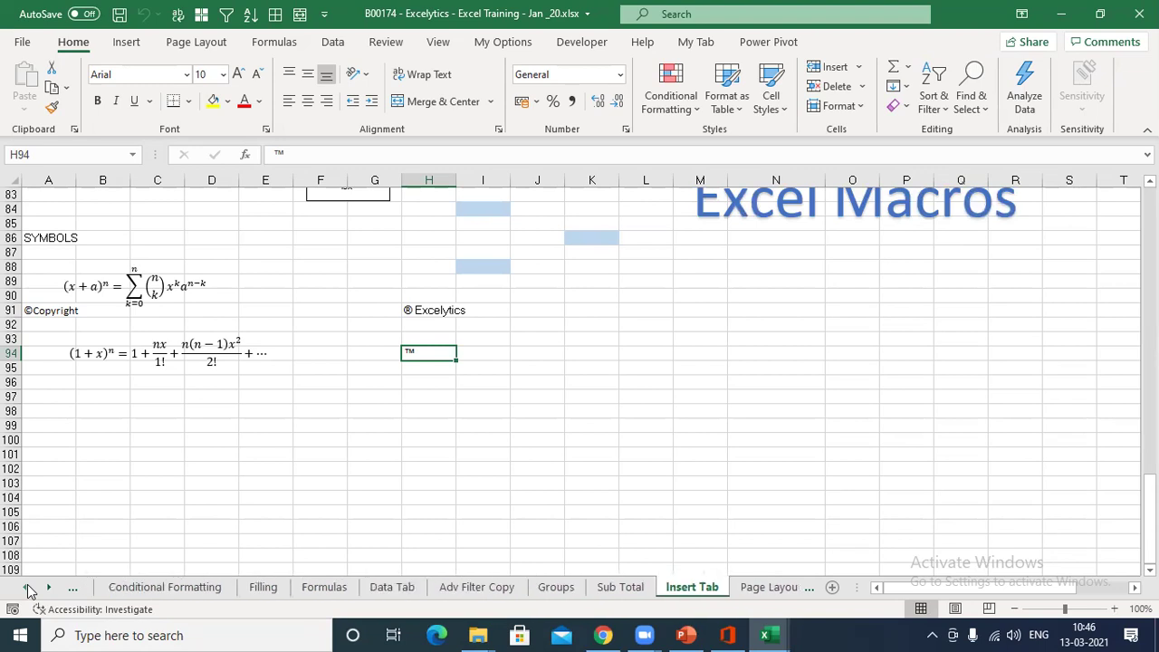
left_click(31, 590)
left_click(30, 591)
left_click(30, 590)
left_click(121, 588)
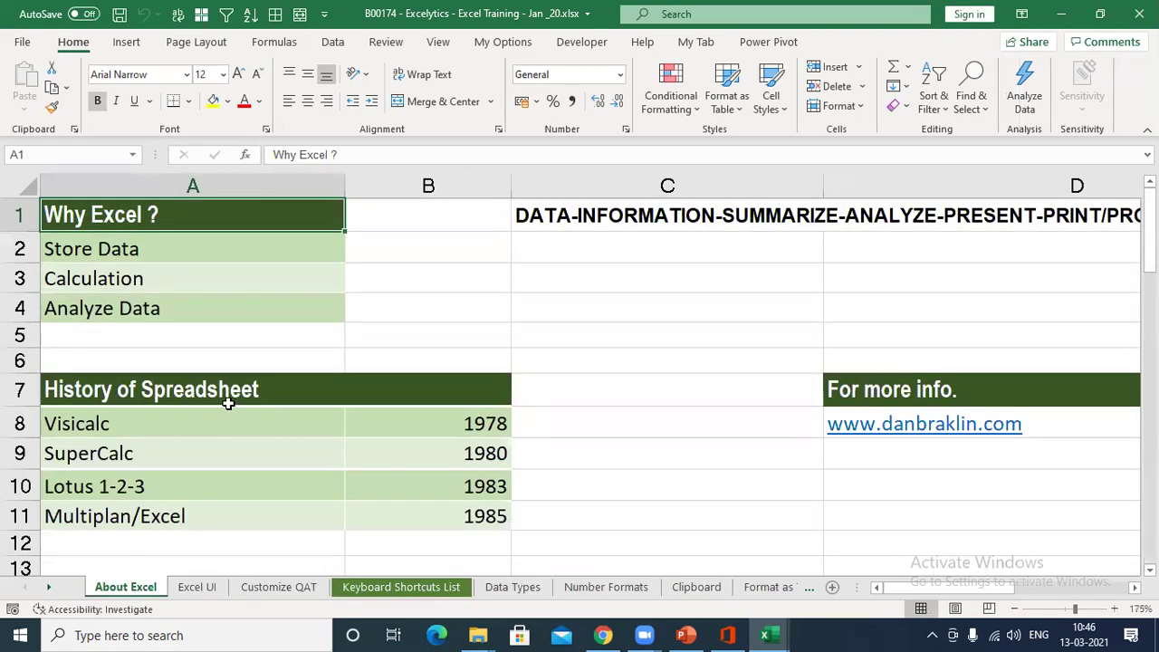
scroll(210, 375, "down", 1)
scroll(209, 374, "up", 1)
scroll(208, 374, "down", 1)
scroll(207, 374, "up", 1)
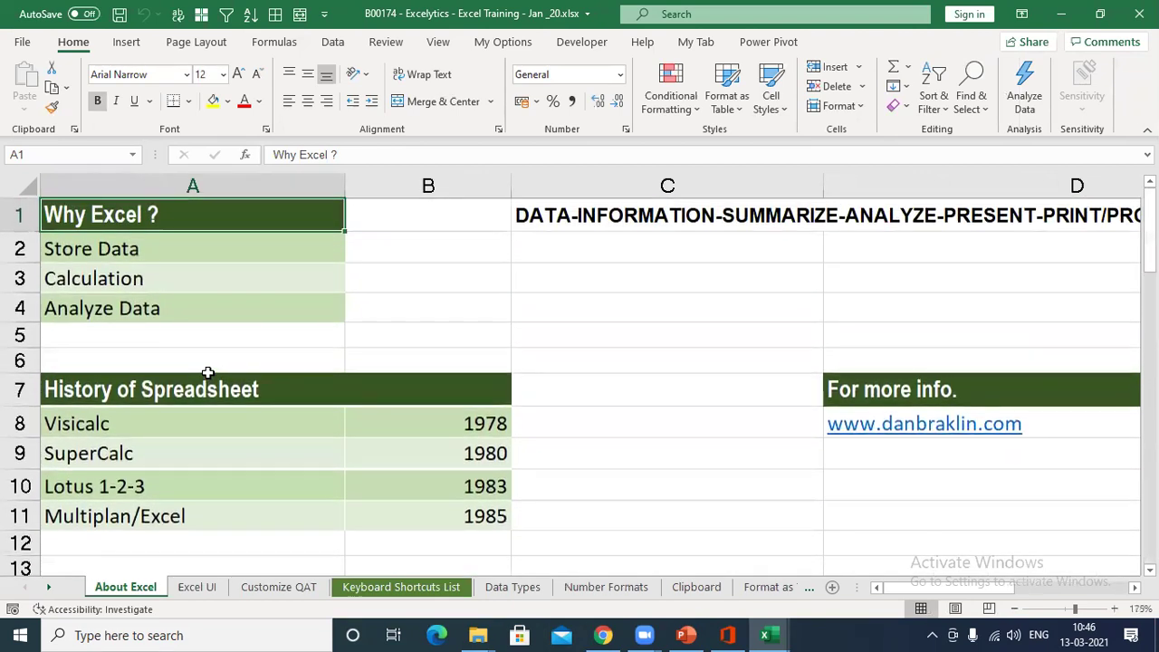
scroll(207, 370, "down", 3)
scroll(207, 370, "down", 2)
scroll(208, 371, "down", 2)
Step: Step through the Excel UI, Customize QAT, Keyboard Shortcuts List, Data Types and Number Formats sheets to Clipboard
left_click(200, 588)
left_click(259, 589)
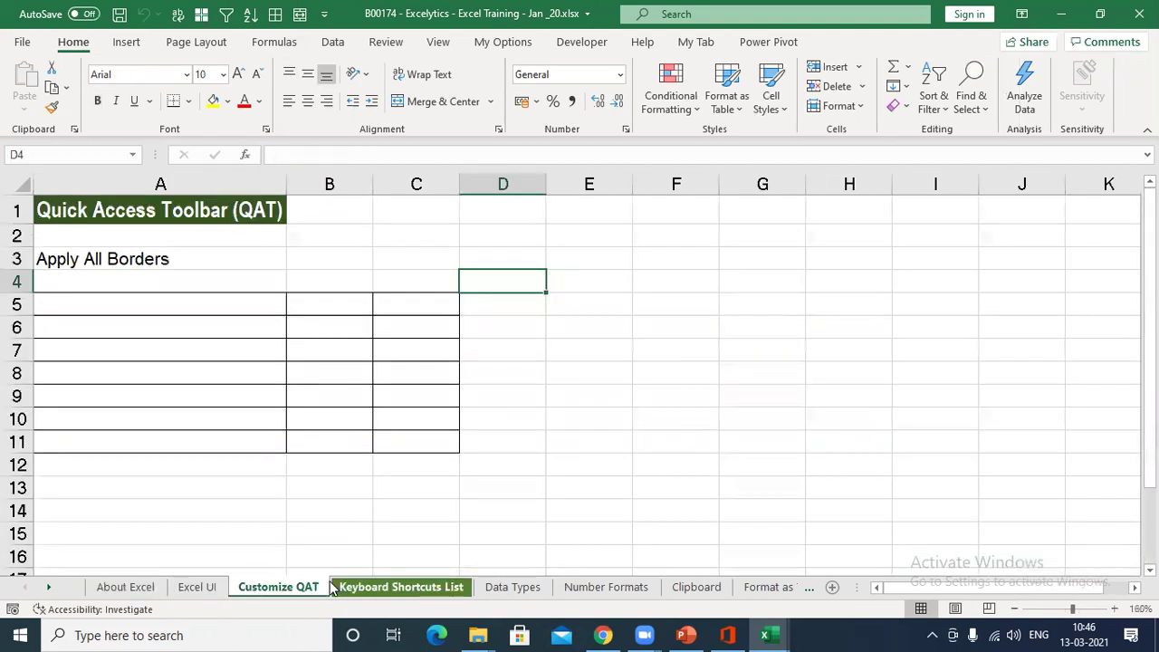
left_click(417, 588)
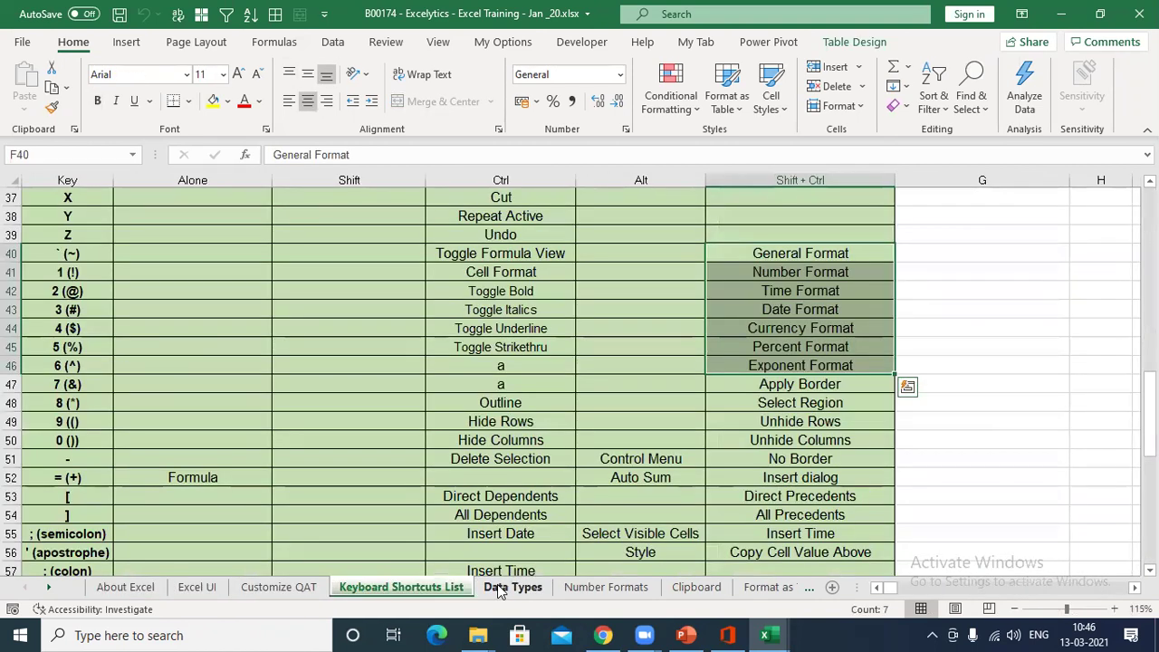
left_click(507, 587)
scroll(633, 521, "up", 3)
scroll(634, 521, "down", 3)
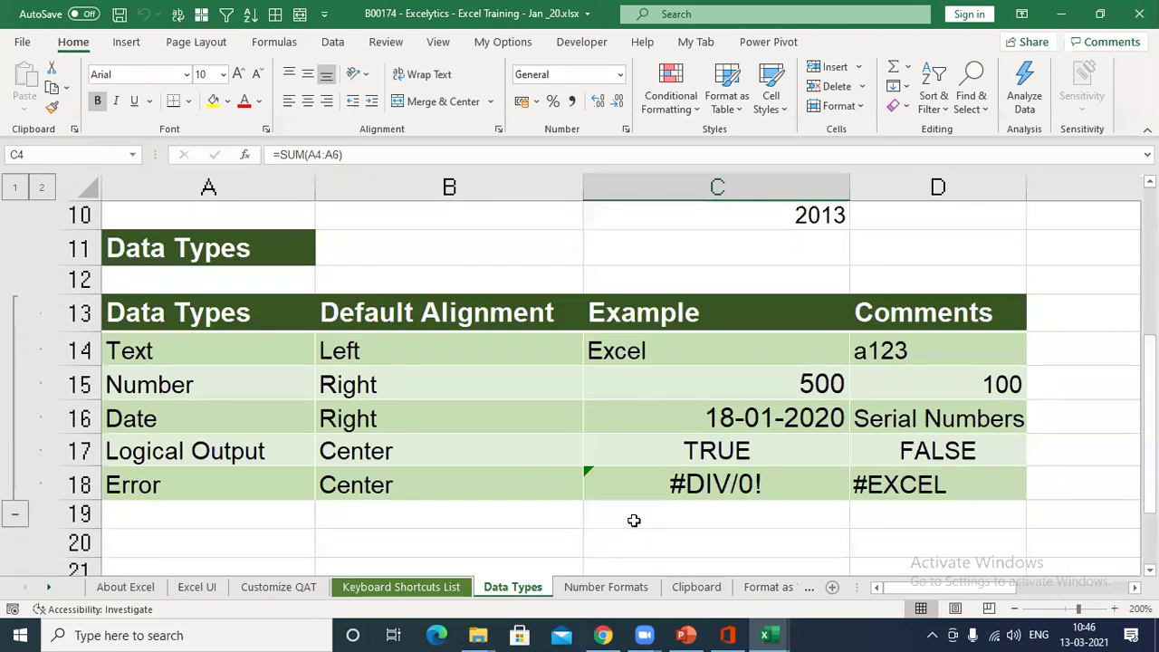
left_click(604, 587)
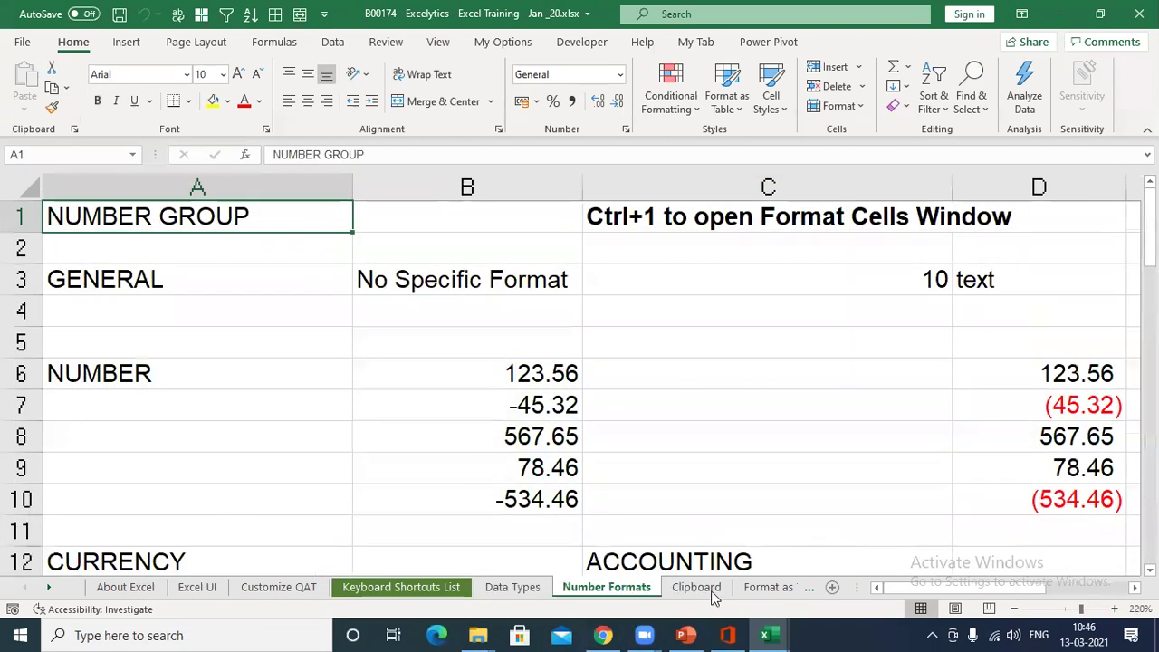
left_click(693, 588)
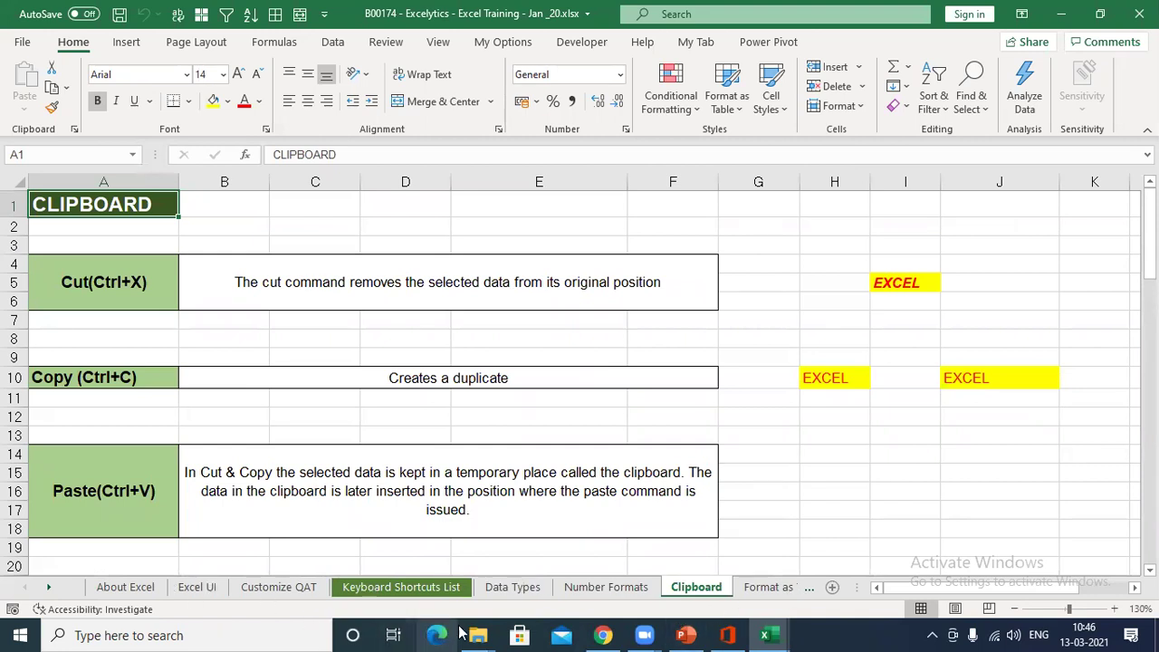
Step: Open Formulas_B00174.xlsx from the B00174 folder window
mouse_move(480, 634)
left_click(421, 579)
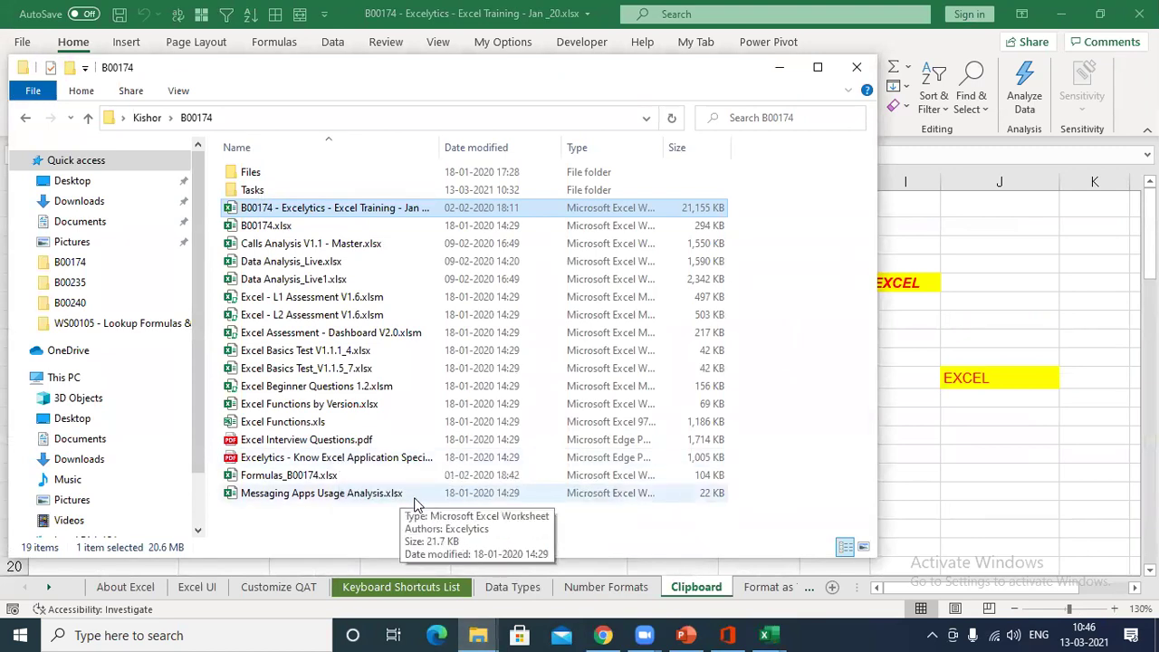
double_click(336, 475)
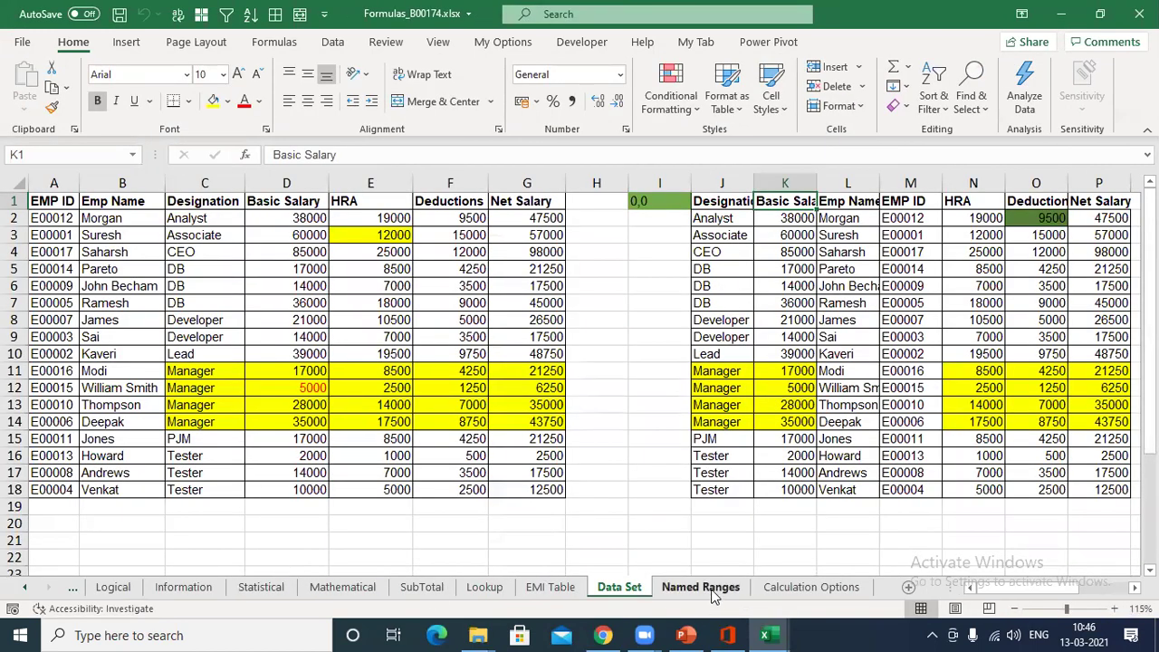
Step: View the EMI Table sheet, then scroll through the Lookup sheet
left_click(543, 593)
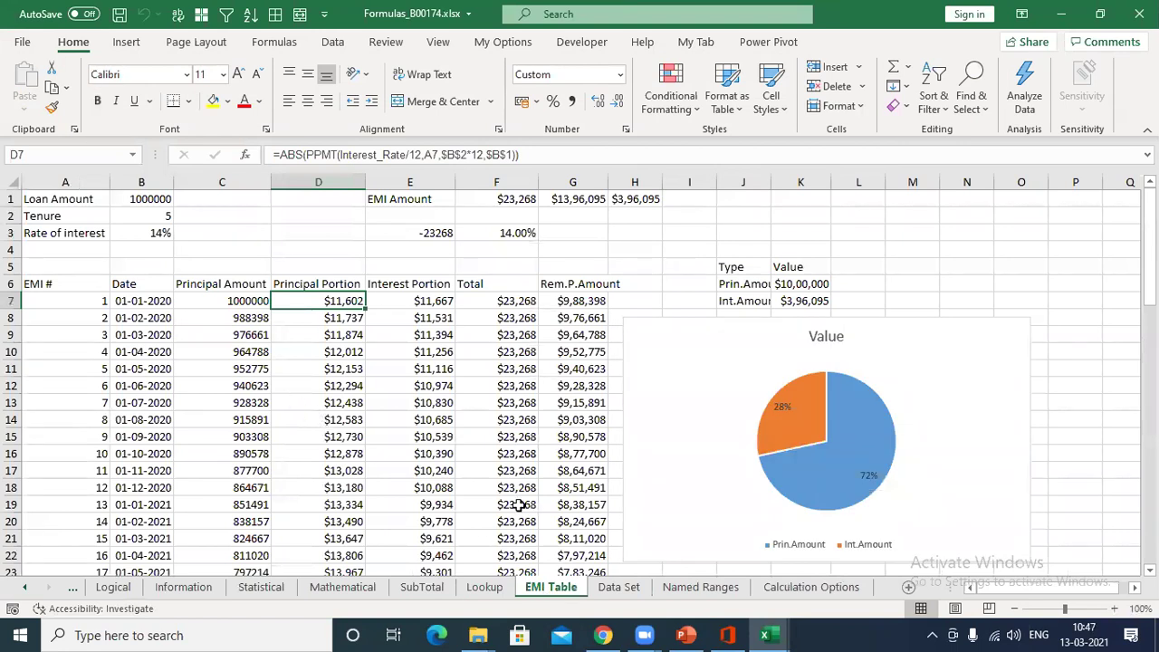
left_click(484, 589)
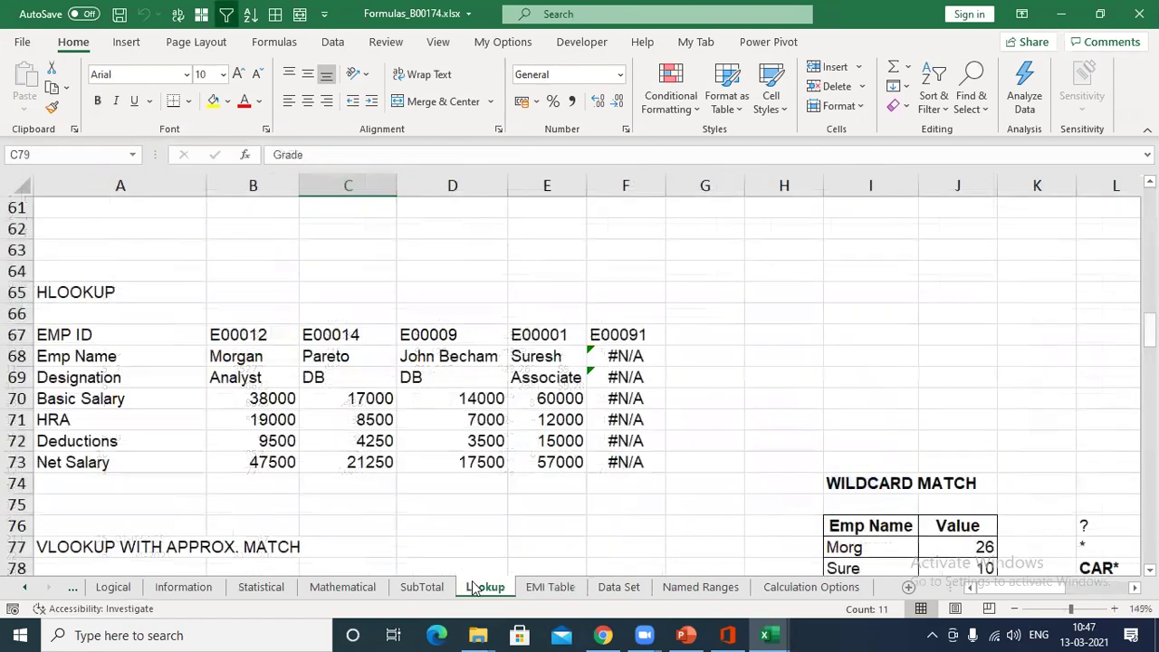
scroll(387, 496, "up", 5)
scroll(378, 481, "up", 6)
scroll(377, 481, "up", 7)
scroll(381, 478, "up", 2)
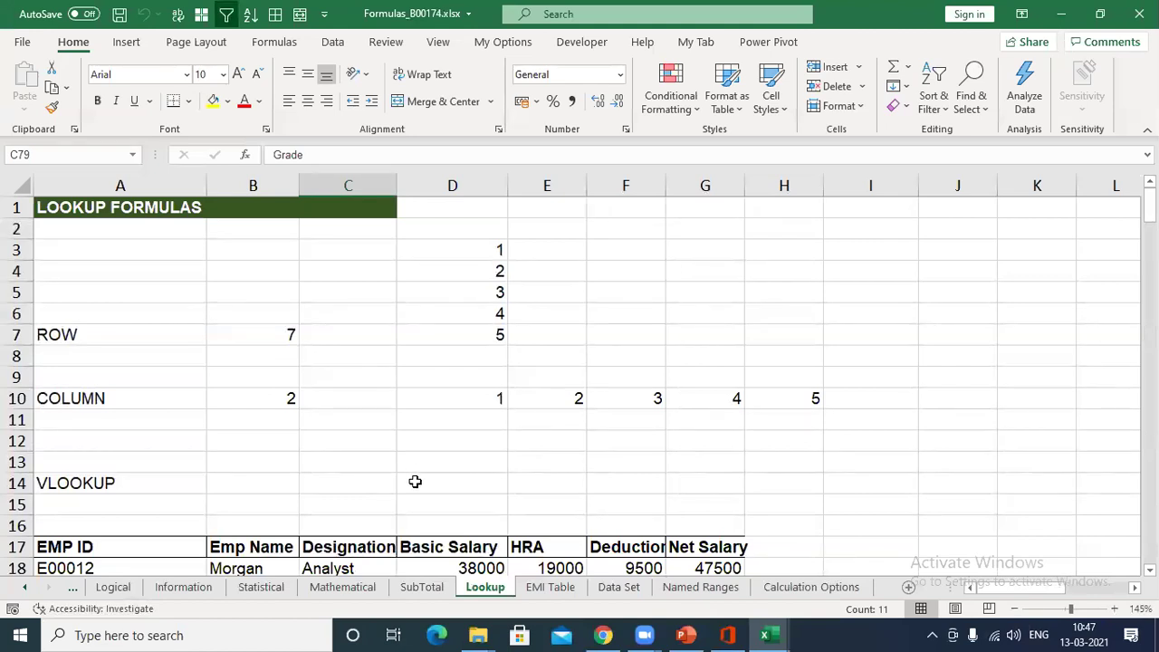
scroll(415, 481, "down", 4)
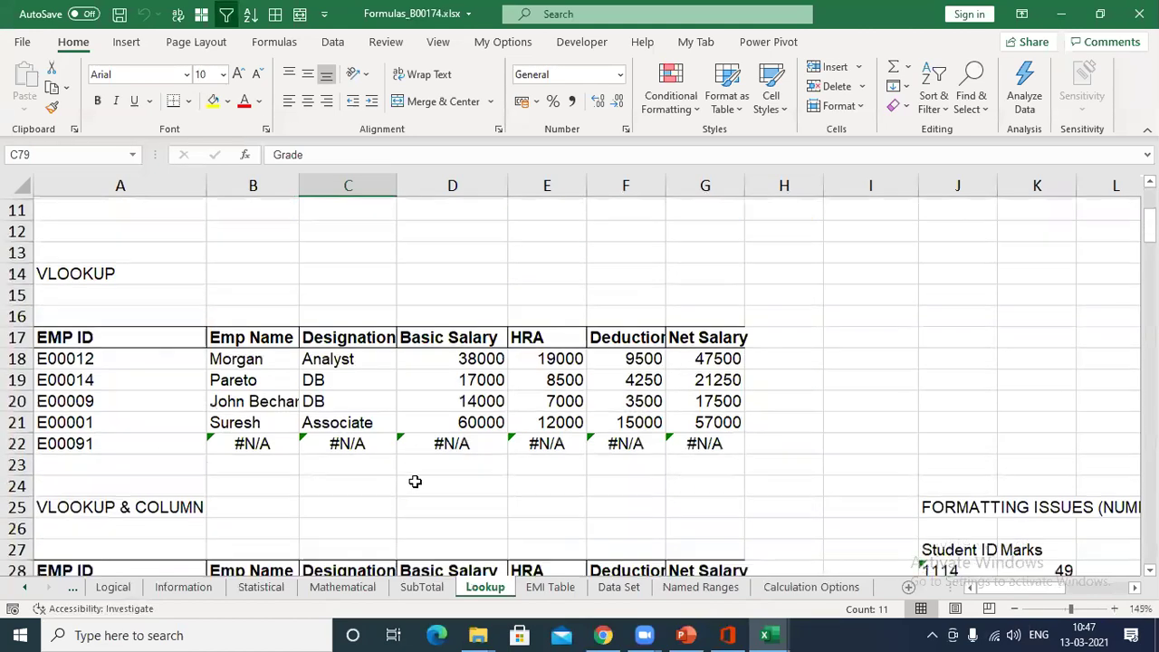
scroll(414, 481, "down", 5)
scroll(415, 481, "down", 1)
scroll(414, 482, "up", 5)
scroll(415, 482, "up", 3)
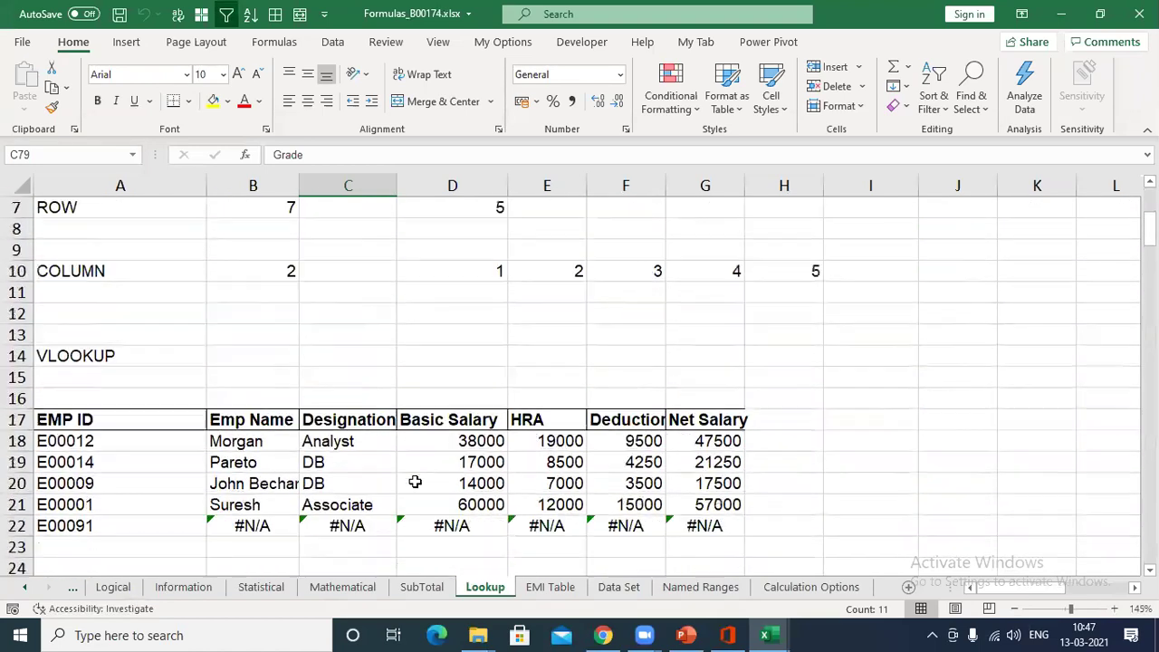
scroll(415, 481, "up", 2)
scroll(415, 482, "down", 4)
scroll(412, 487, "down", 4)
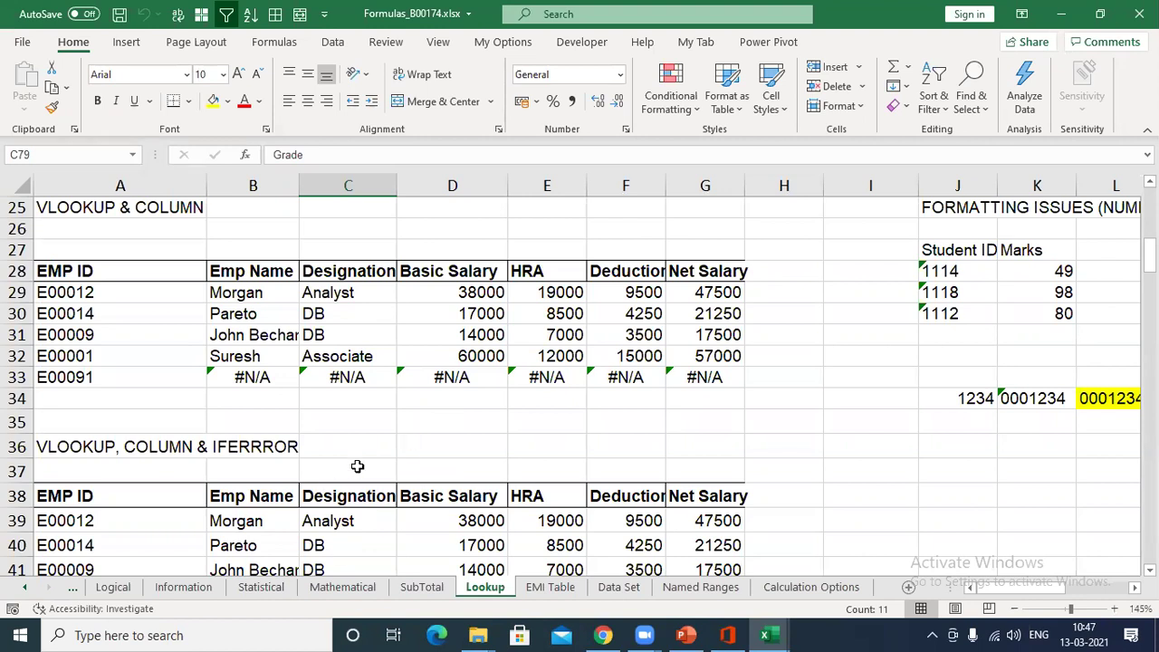
Step: Go to the SubTotal sheet showing the Aggregate result of 844
scroll(356, 461, "up", 6)
scroll(356, 461, "up", 2)
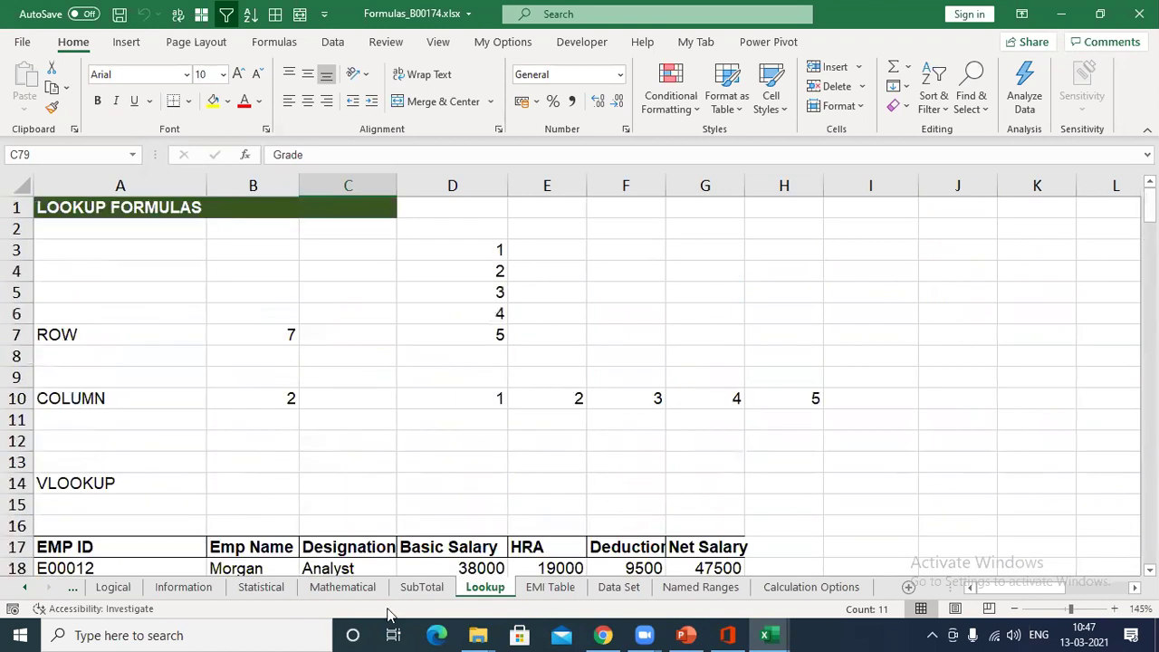
left_click(419, 589)
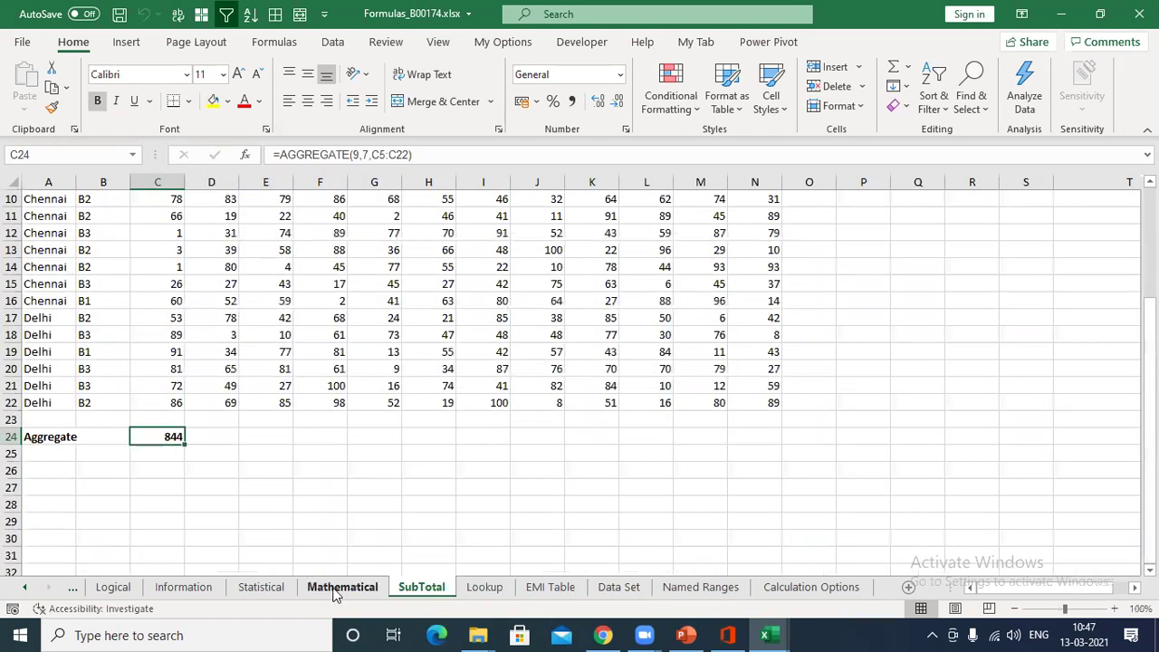
Step: Step back through the Mathematical, Statistical, Information and Logical sheets to Formulas Intro
left_click(340, 588)
left_click(258, 589)
left_click(181, 589)
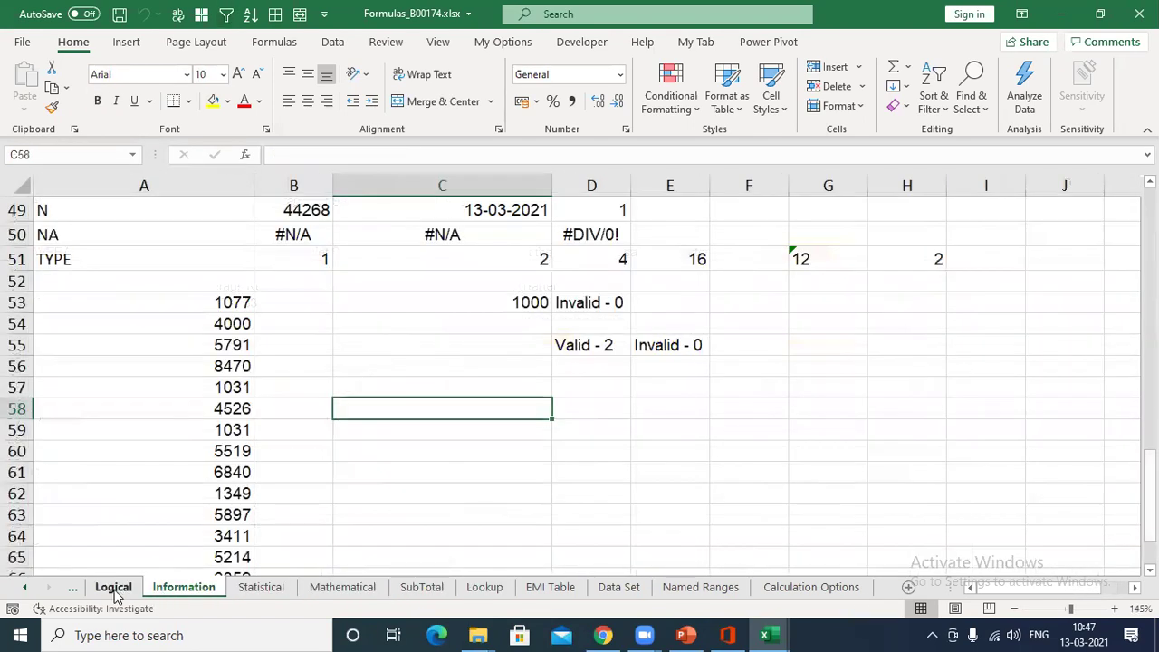
left_click(113, 589)
left_click(26, 588)
left_click(25, 587)
left_click(26, 588)
left_click(25, 588)
left_click(131, 588)
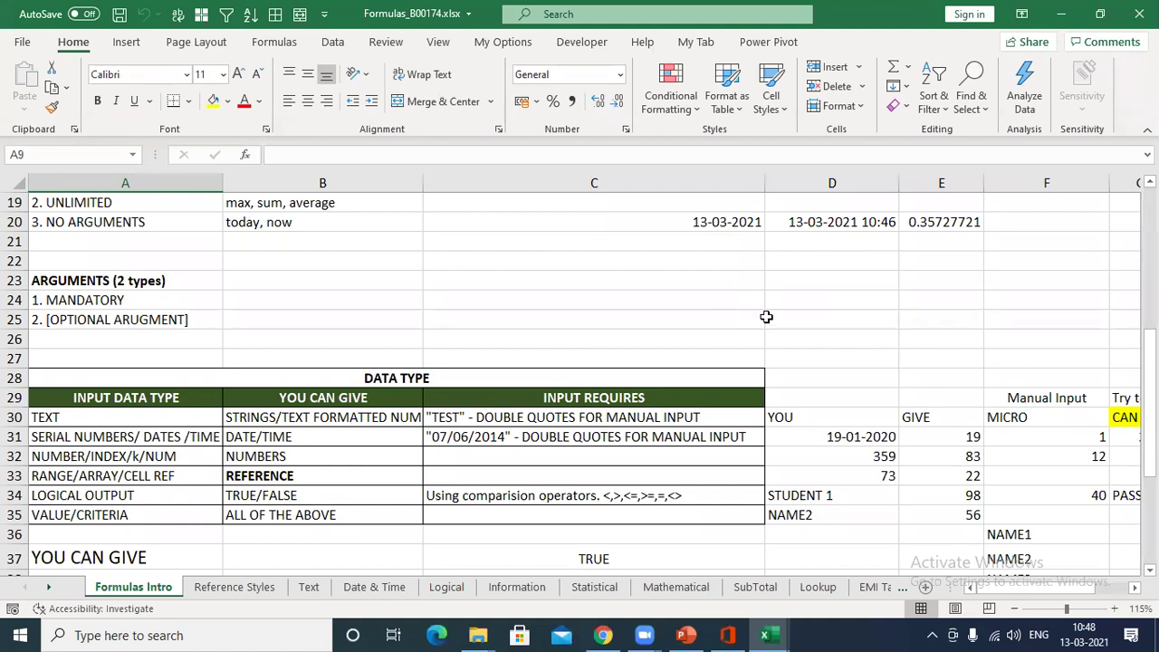
mouse_move(780, 633)
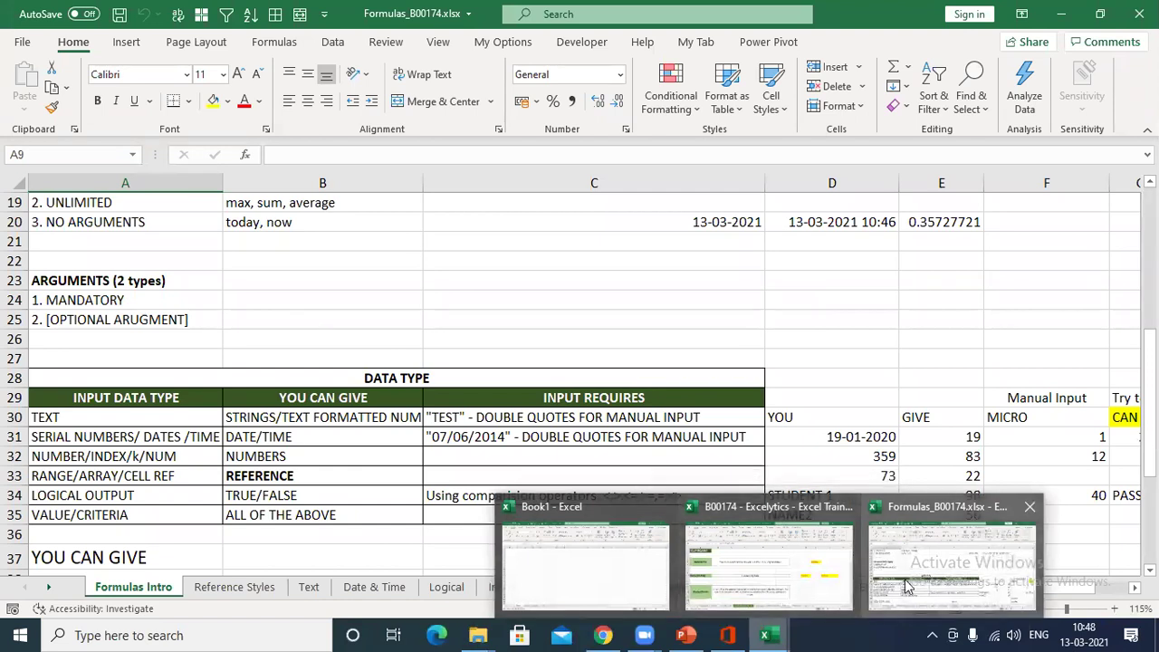
Step: Bring the B00174 folder window back over the Formulas_B00174 workbook
mouse_move(478, 634)
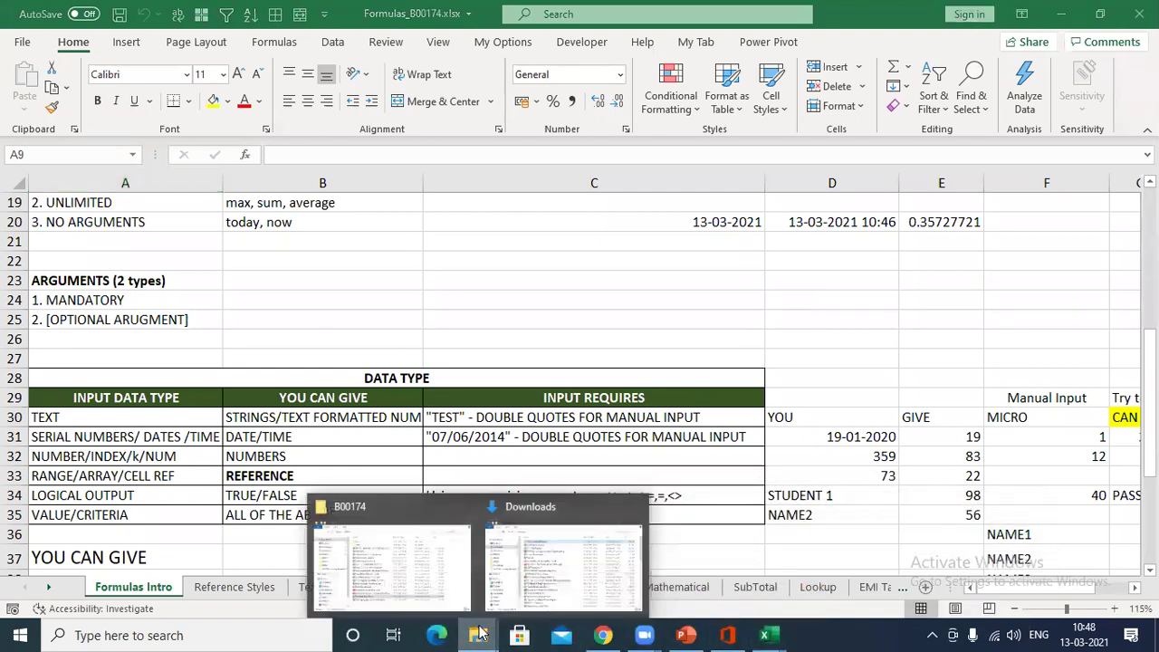
left_click(462, 570)
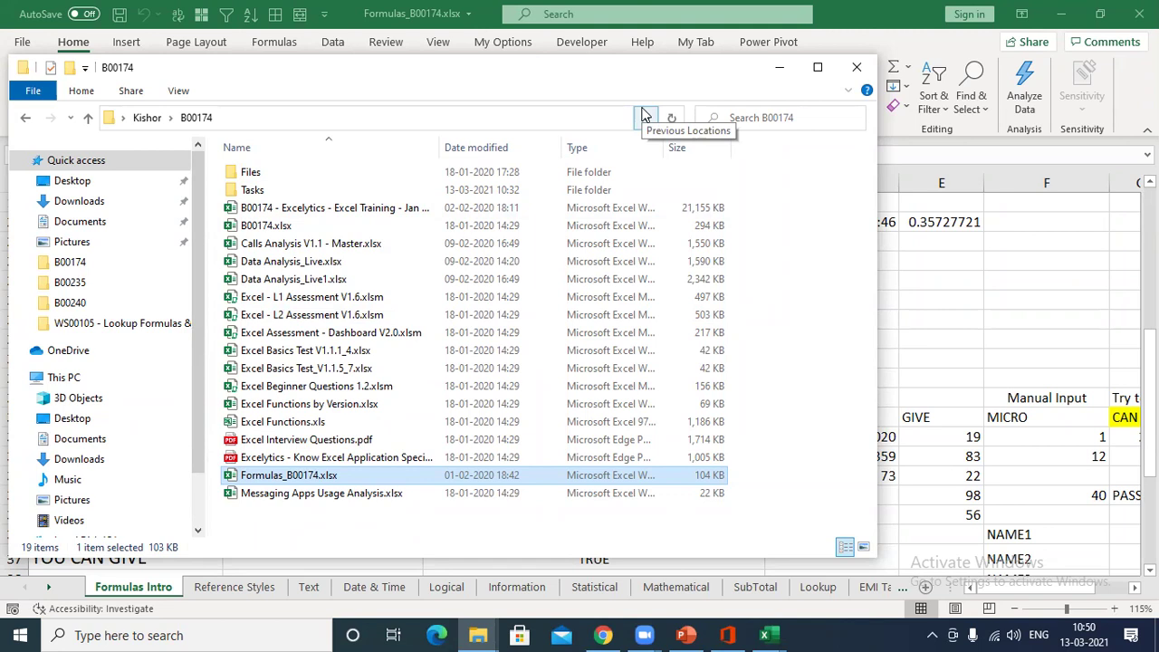
left_click(644, 116)
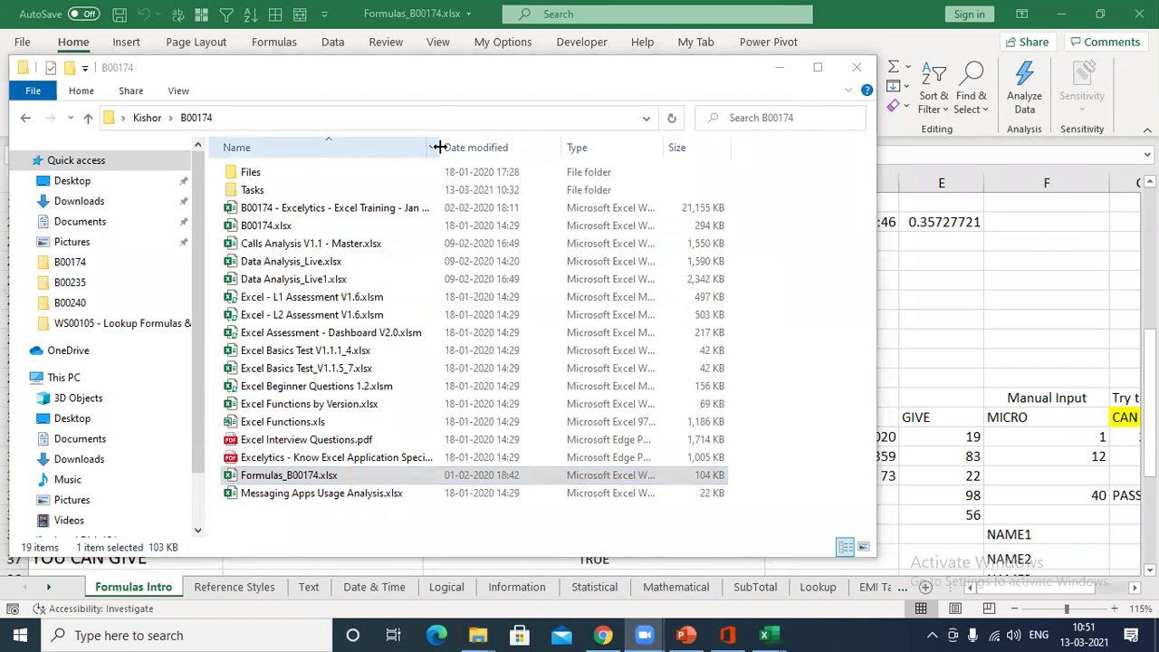
Step: Widen the Name column in the B00174 listing and open the taskbar clock and calendar
left_click_drag(439, 147, 510, 147)
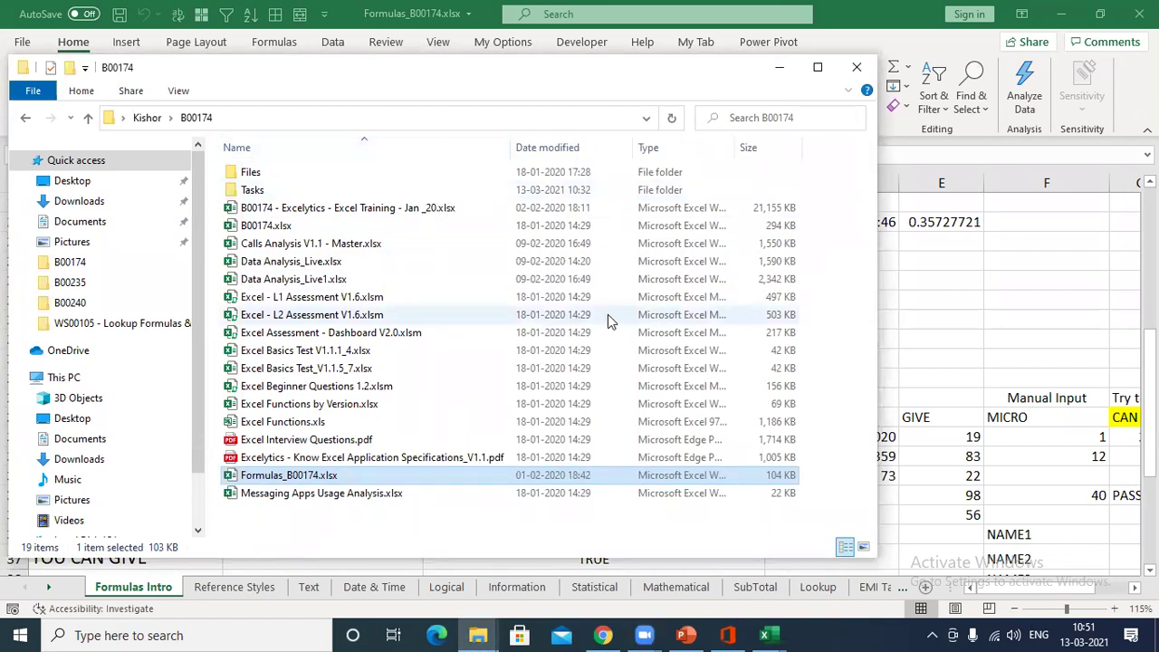
mouse_move(767, 634)
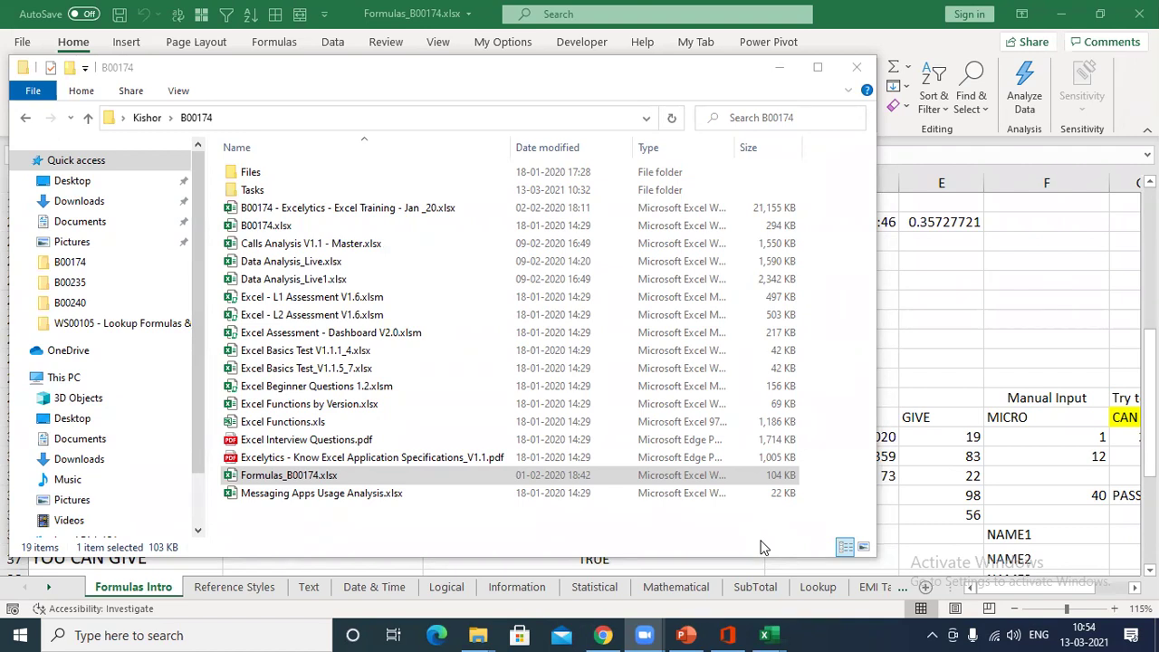
left_click(1083, 634)
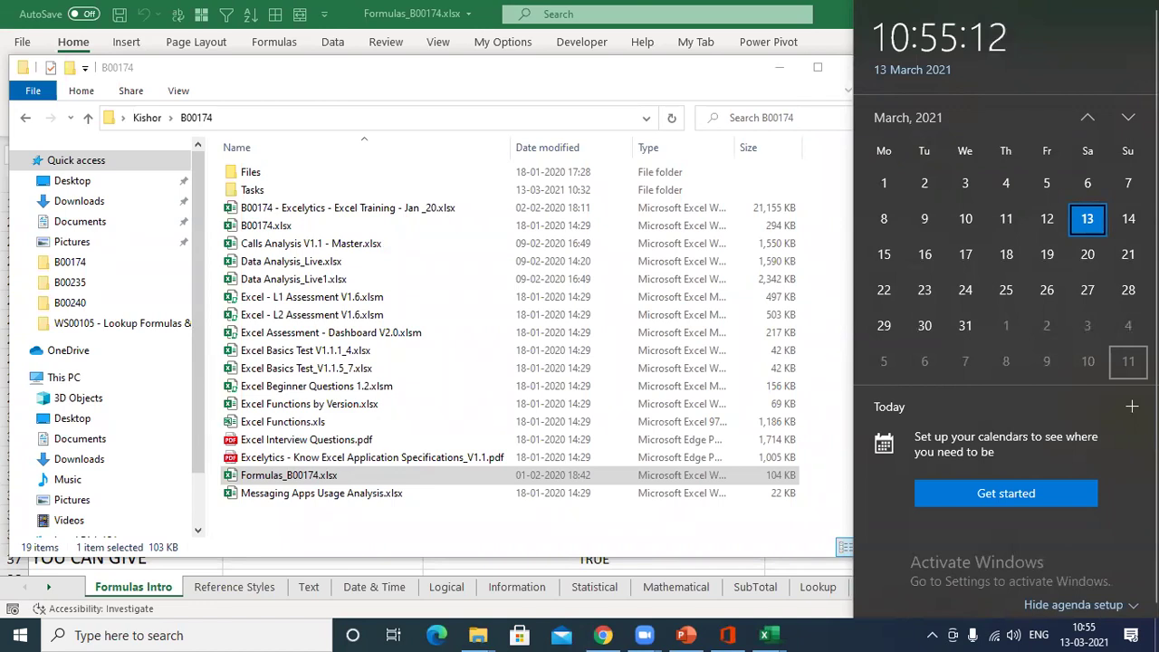
Step: Pick day 11 in the calendar, then advance the view to April 2021
left_click(1128, 362)
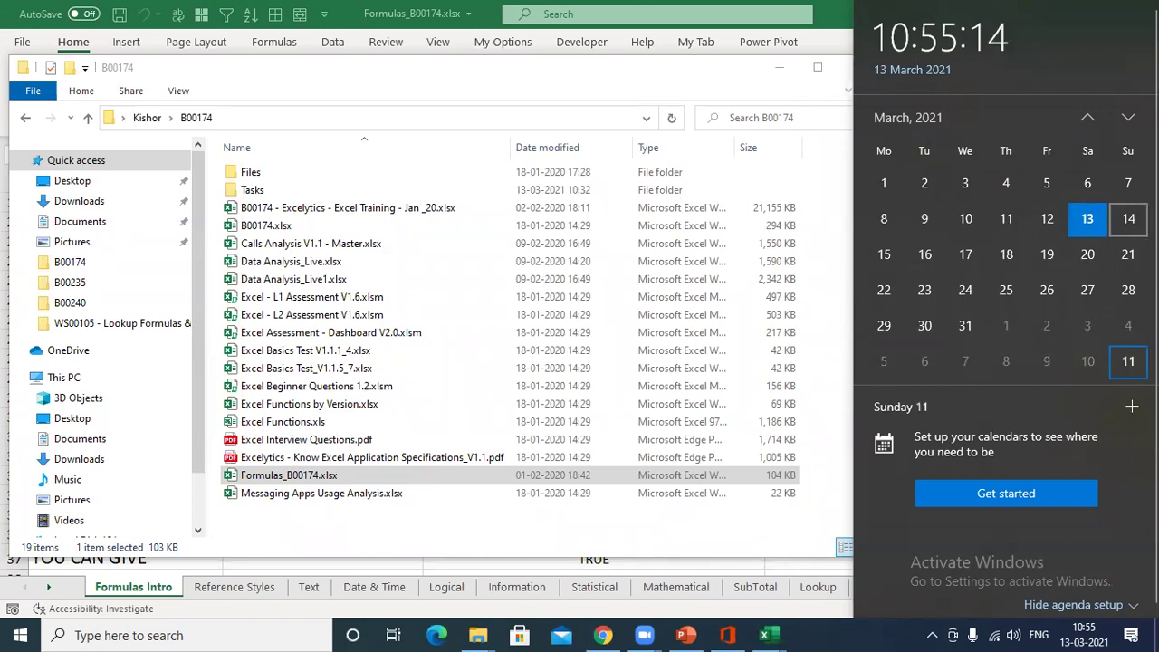
left_click(1128, 117)
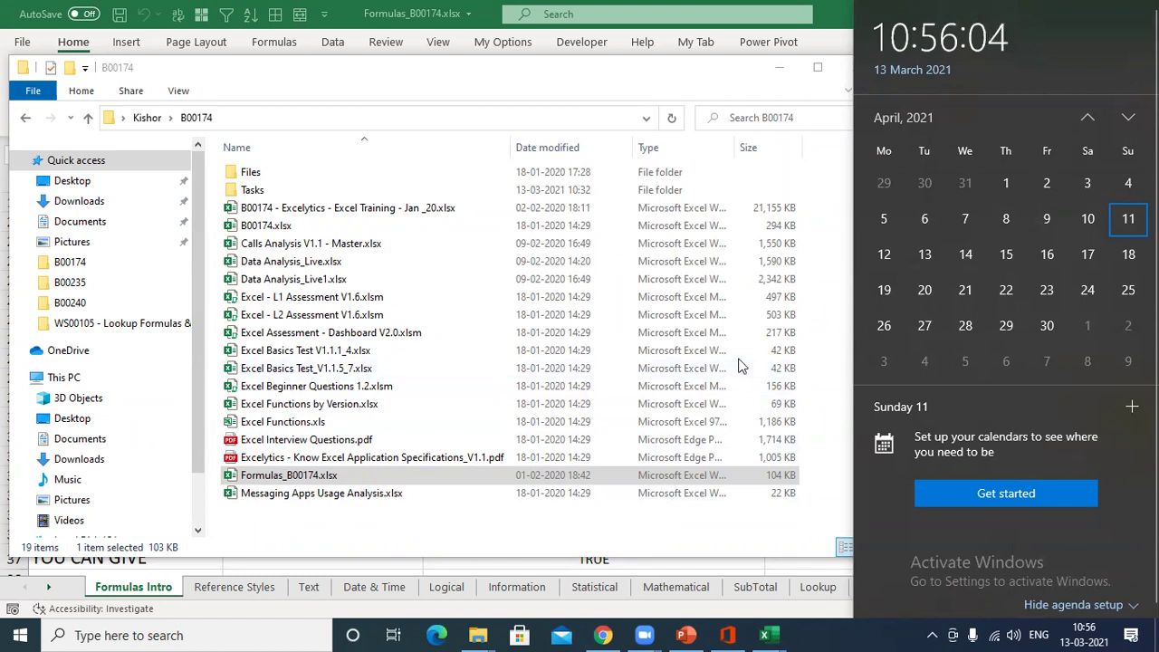
Step: Dismiss the calendar flyout and show the taskbar thumbnails of the three open Excel workbooks
left_click(857, 634)
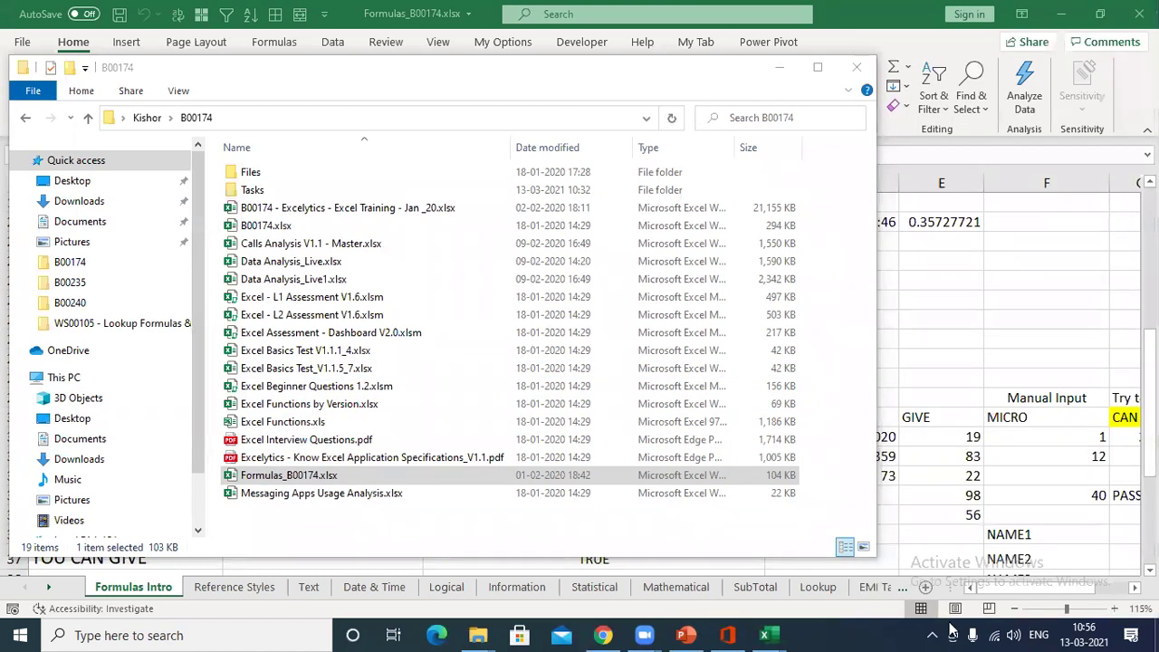
left_click(1084, 631)
left_click(878, 632)
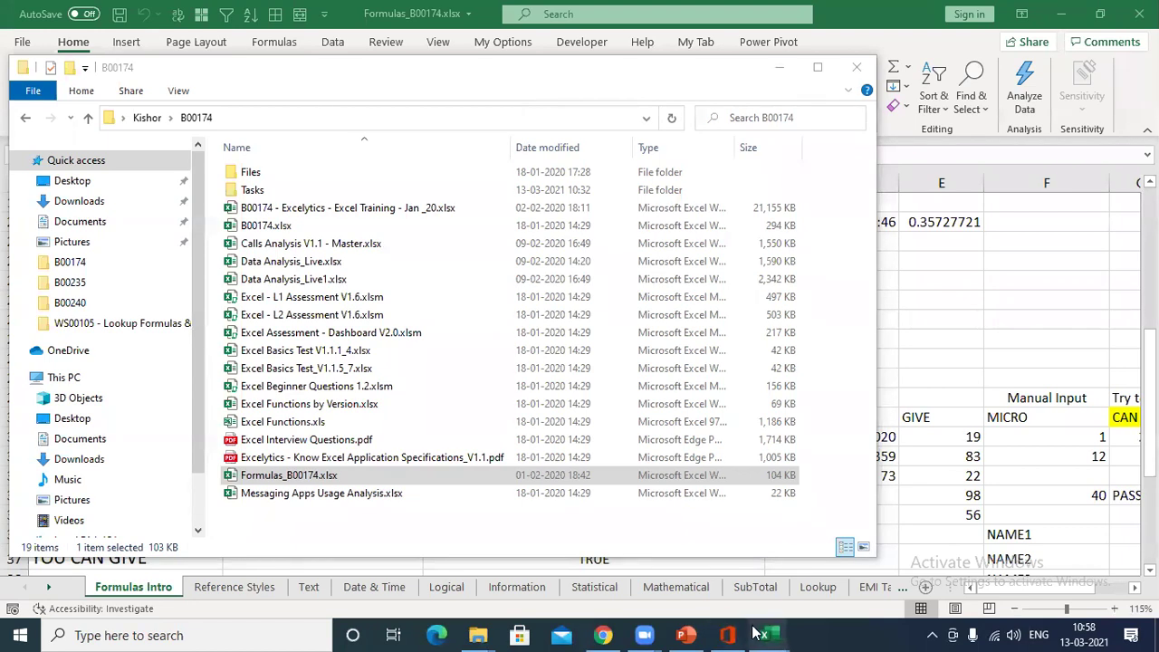
Step: Bring Formulas_B00174.xlsx to the front and close it
mouse_move(765, 634)
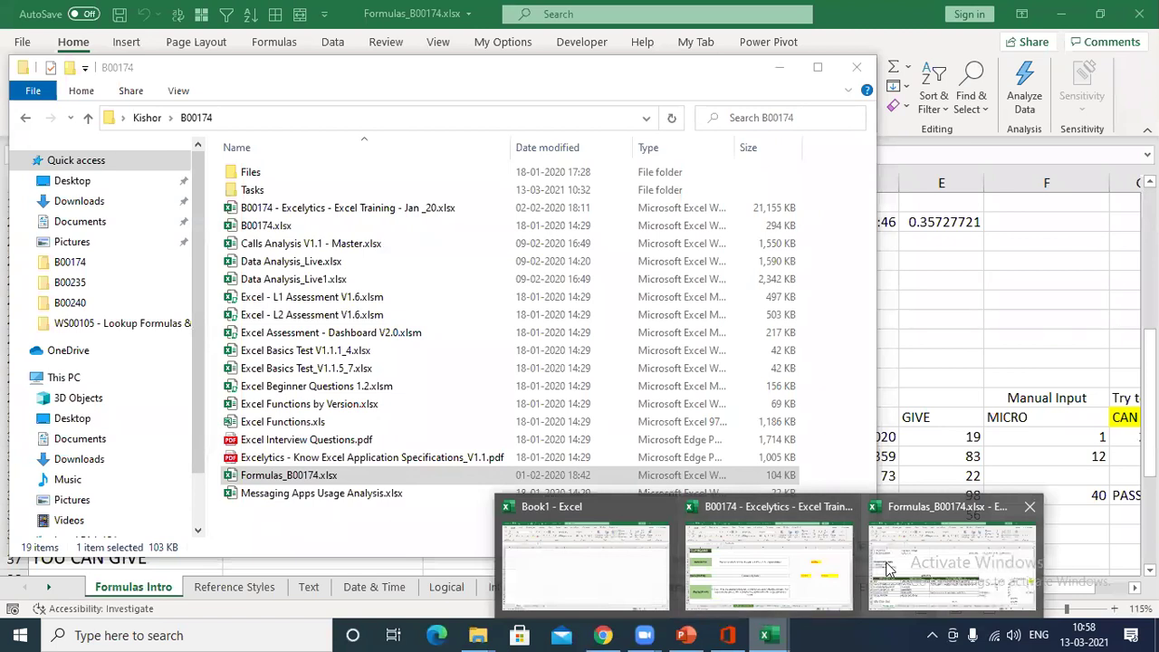
left_click(889, 571)
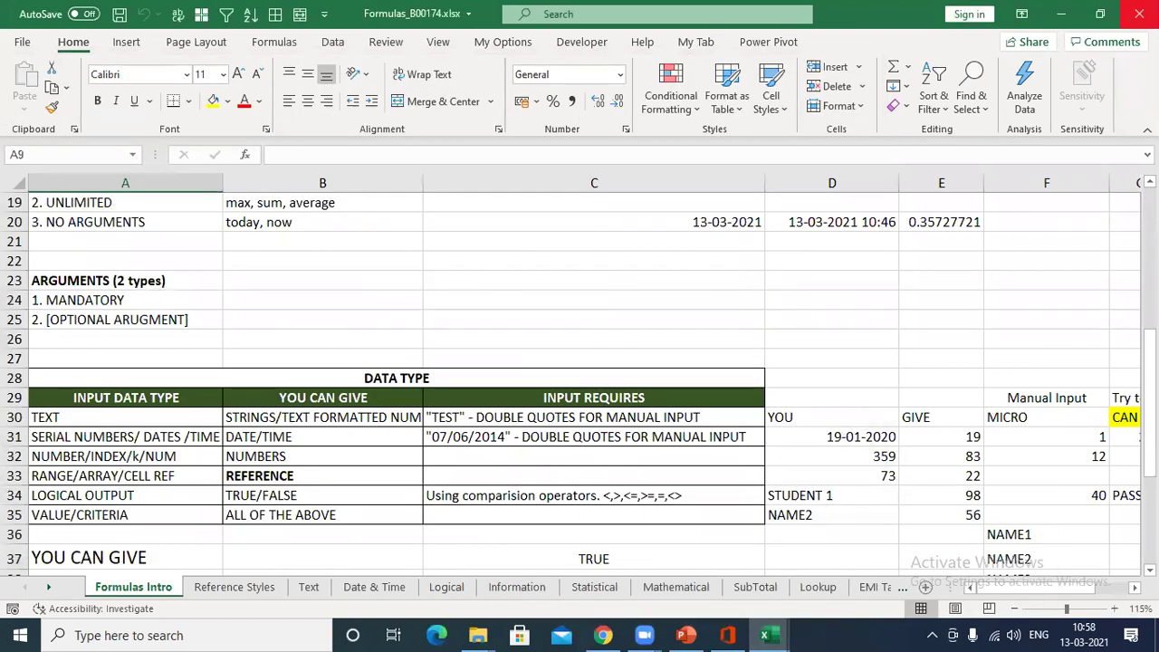
left_click(1138, 14)
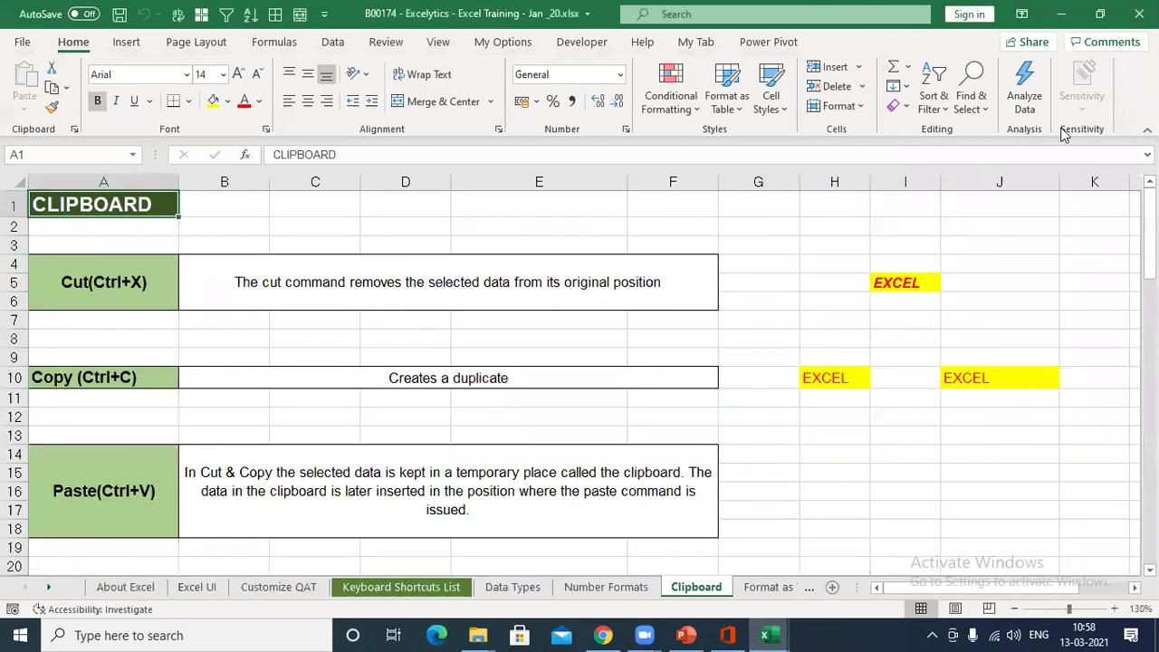
Step: Close the Excelytics training workbook with Don't Save, then close blank Book1
left_click(887, 532)
left_click(1138, 13)
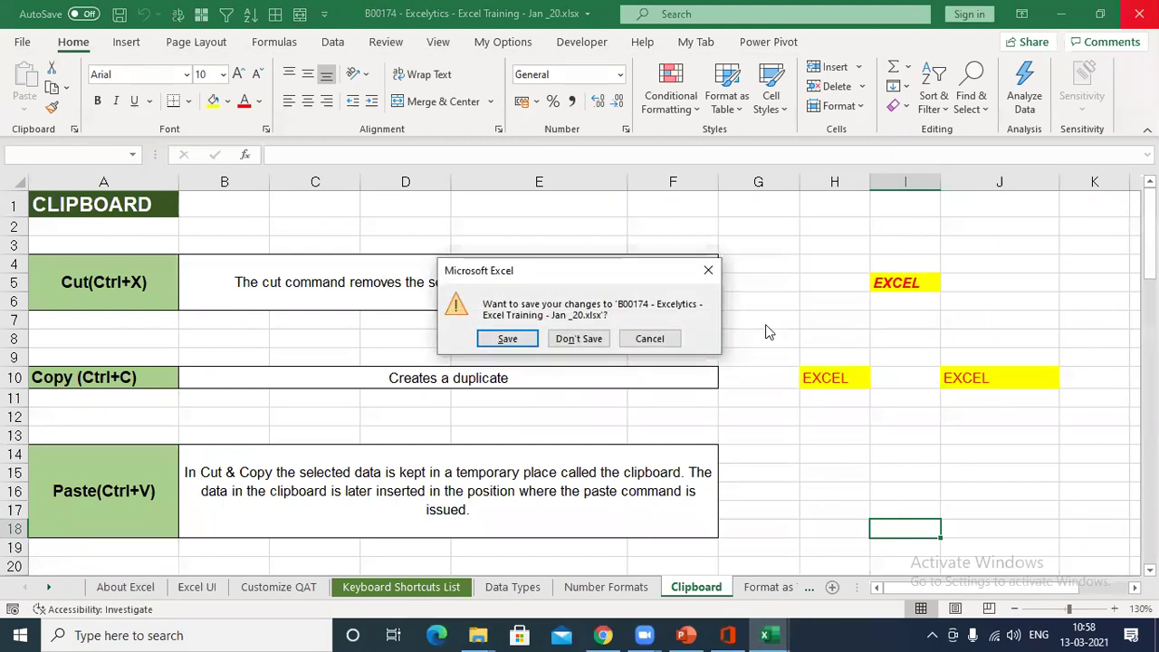
left_click(579, 340)
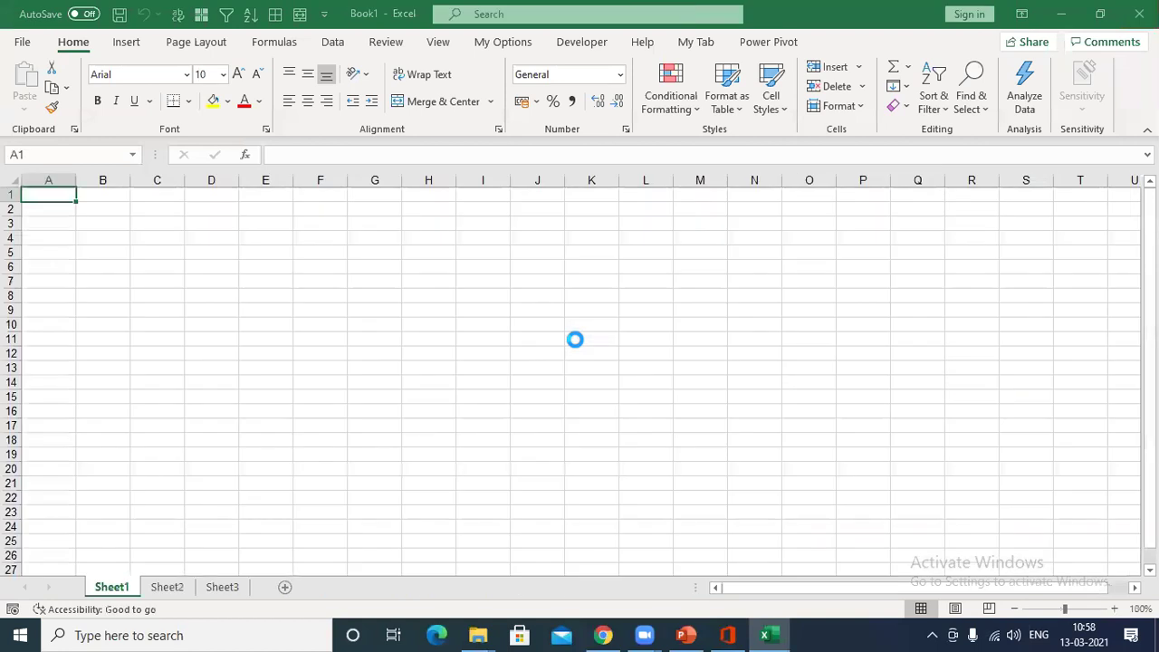
left_click(574, 341)
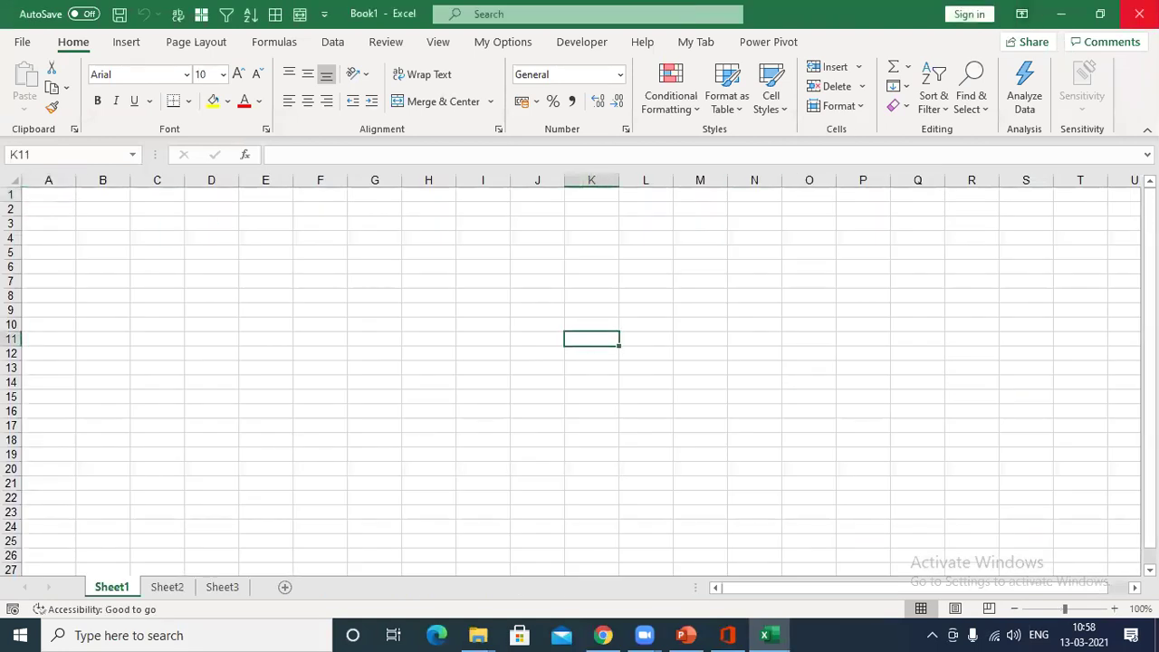
left_click(1134, 14)
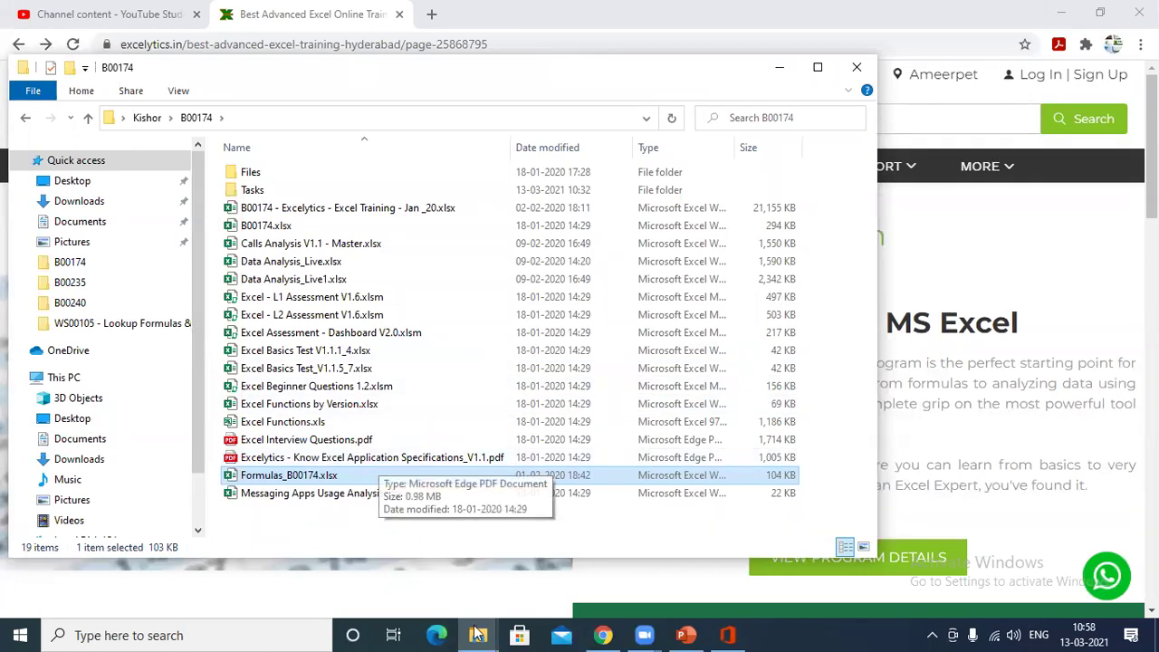
Step: Minimize the Office save warning, deselect the files, and shift the B00174 window right over the page
left_click(729, 634)
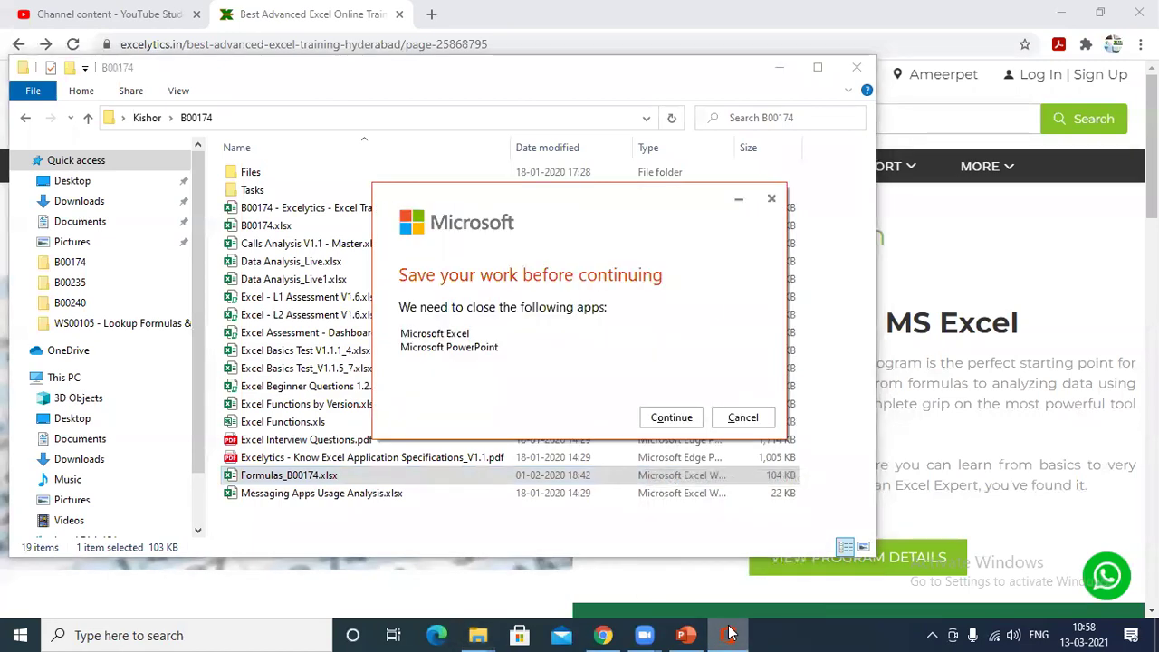
left_click(739, 203)
left_click(403, 542)
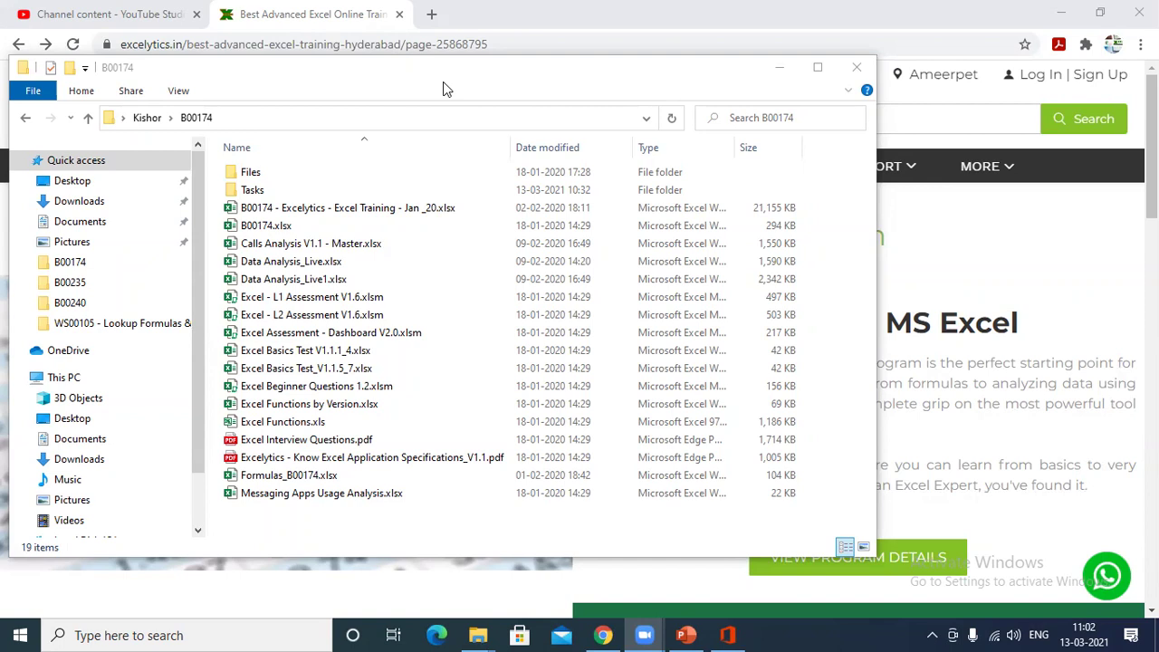
left_click_drag(457, 71, 580, 77)
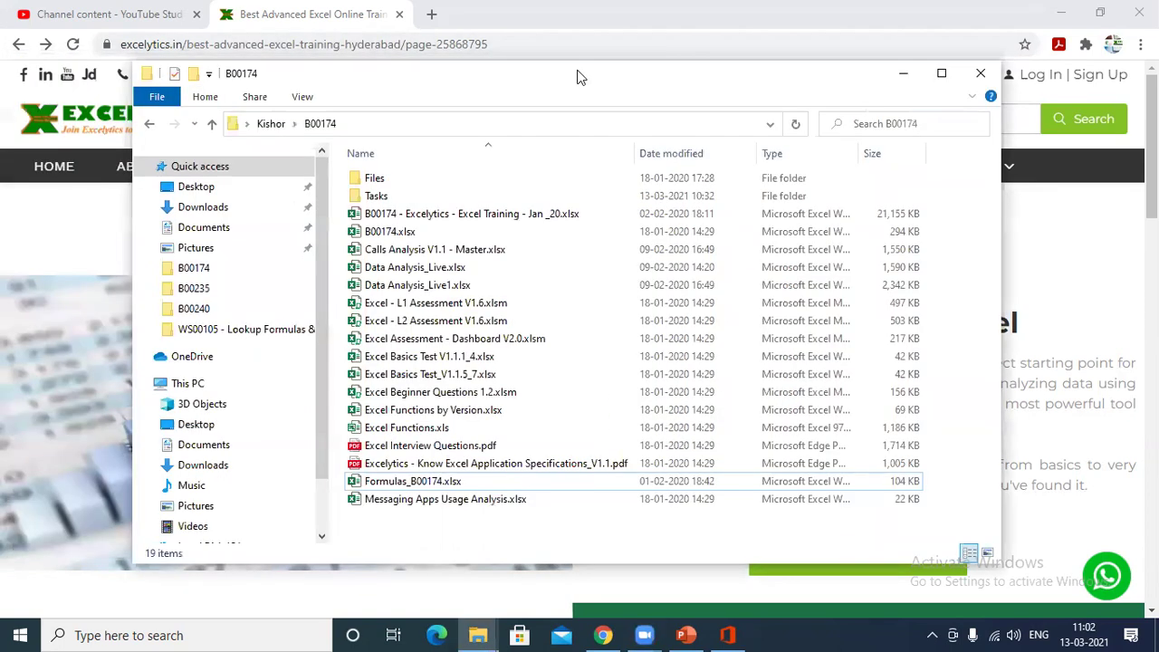